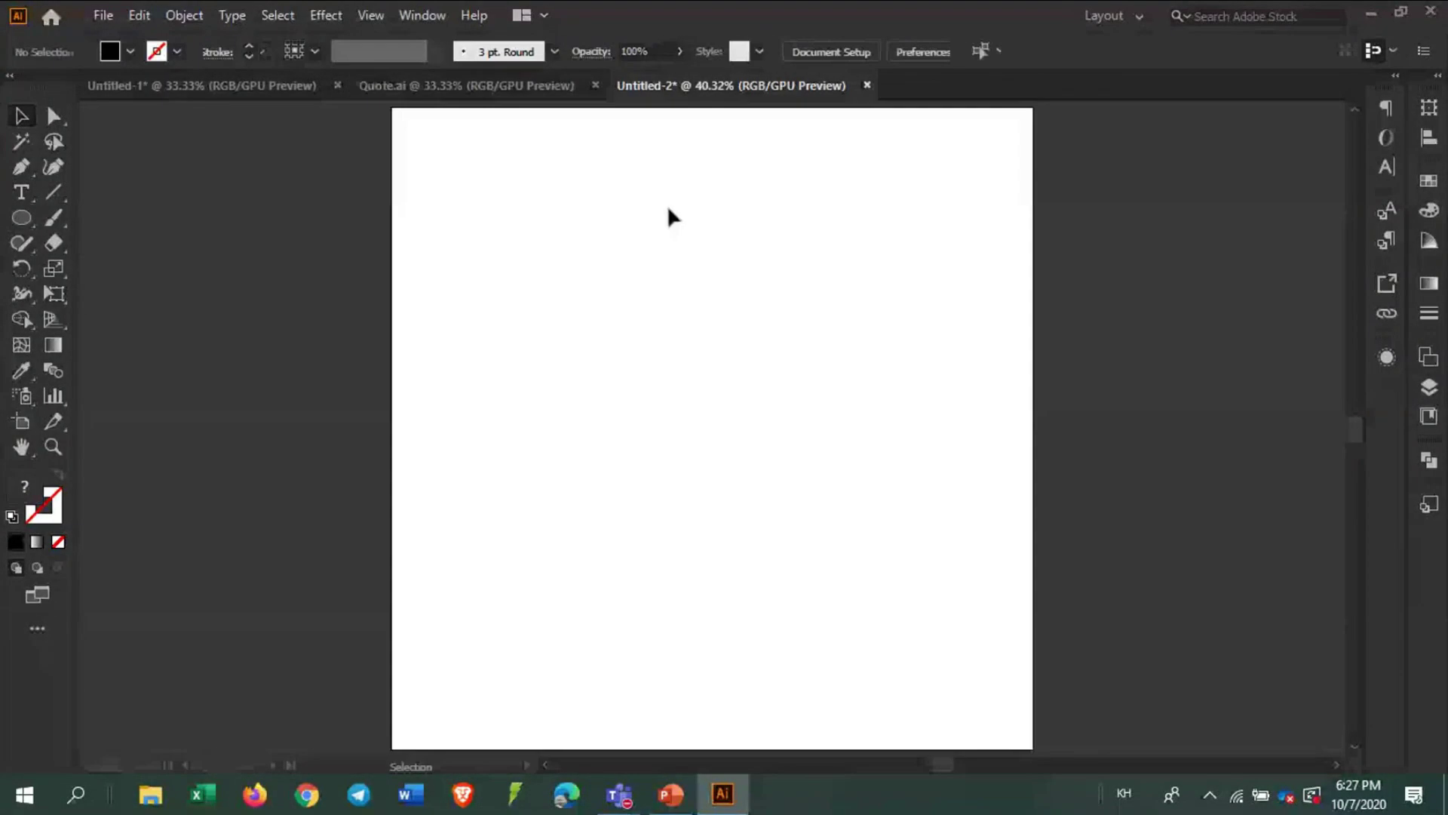
Paste the isophal.com logo group from Quote.ai into Untitled-2 and move it to the top-left corner
left_click(451, 89)
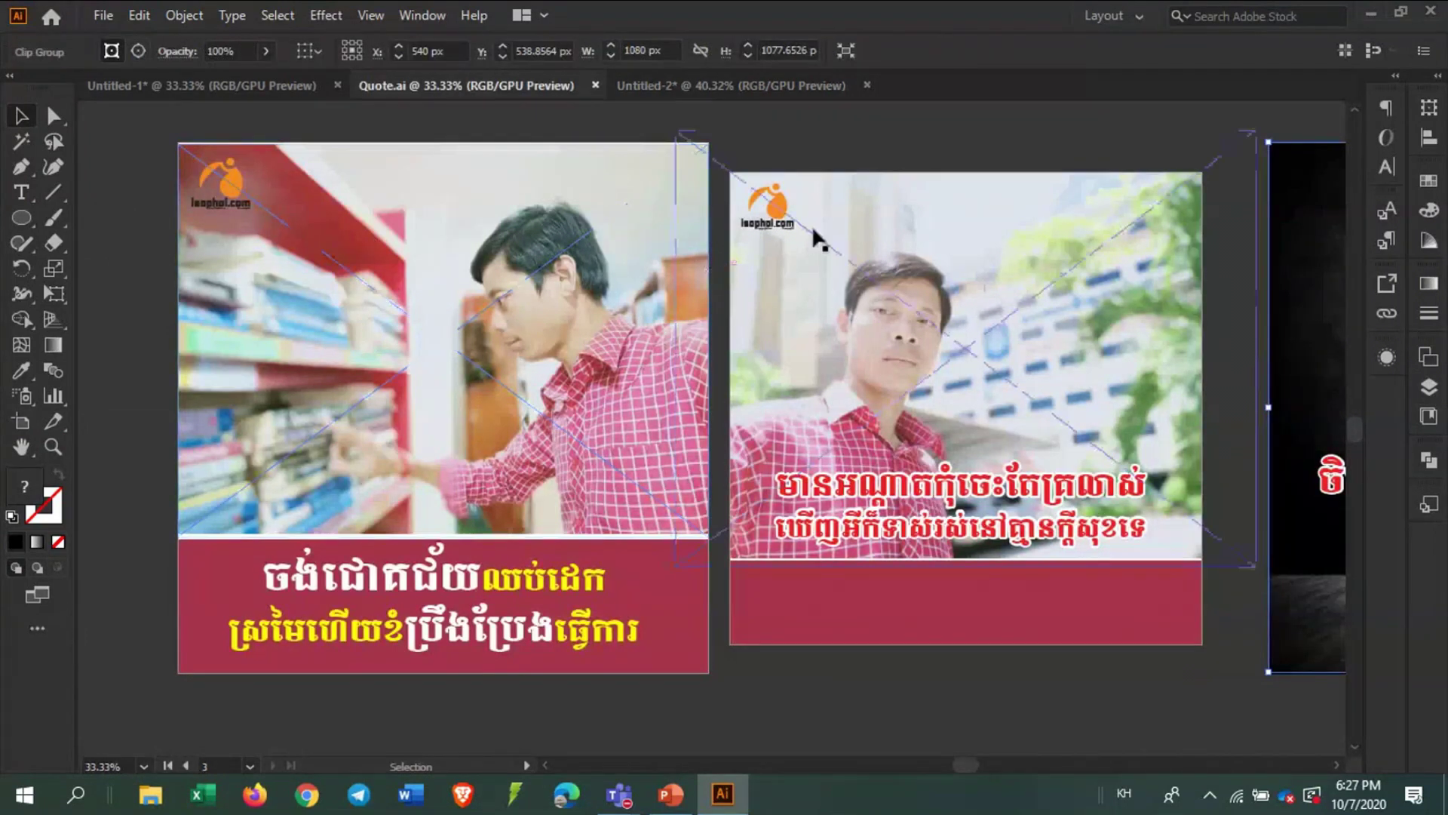
left_click(767, 194)
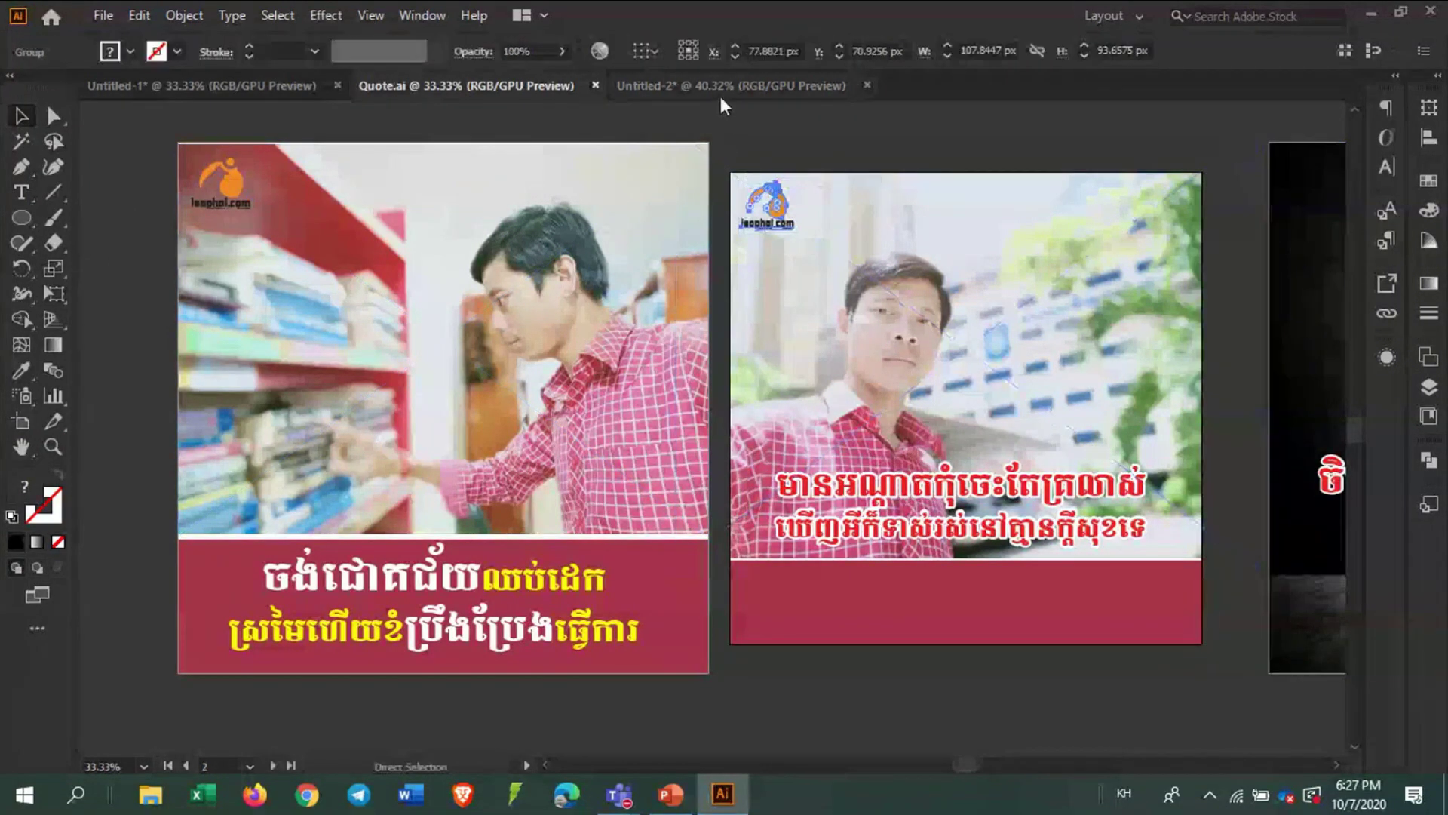
left_click(722, 91)
key("ctrl+v")
mouse_move(732, 436)
left_mouse_down()
mouse_move(377, 142)
mouse_move(466, 157)
mouse_move(505, 196)
left_mouse_up()
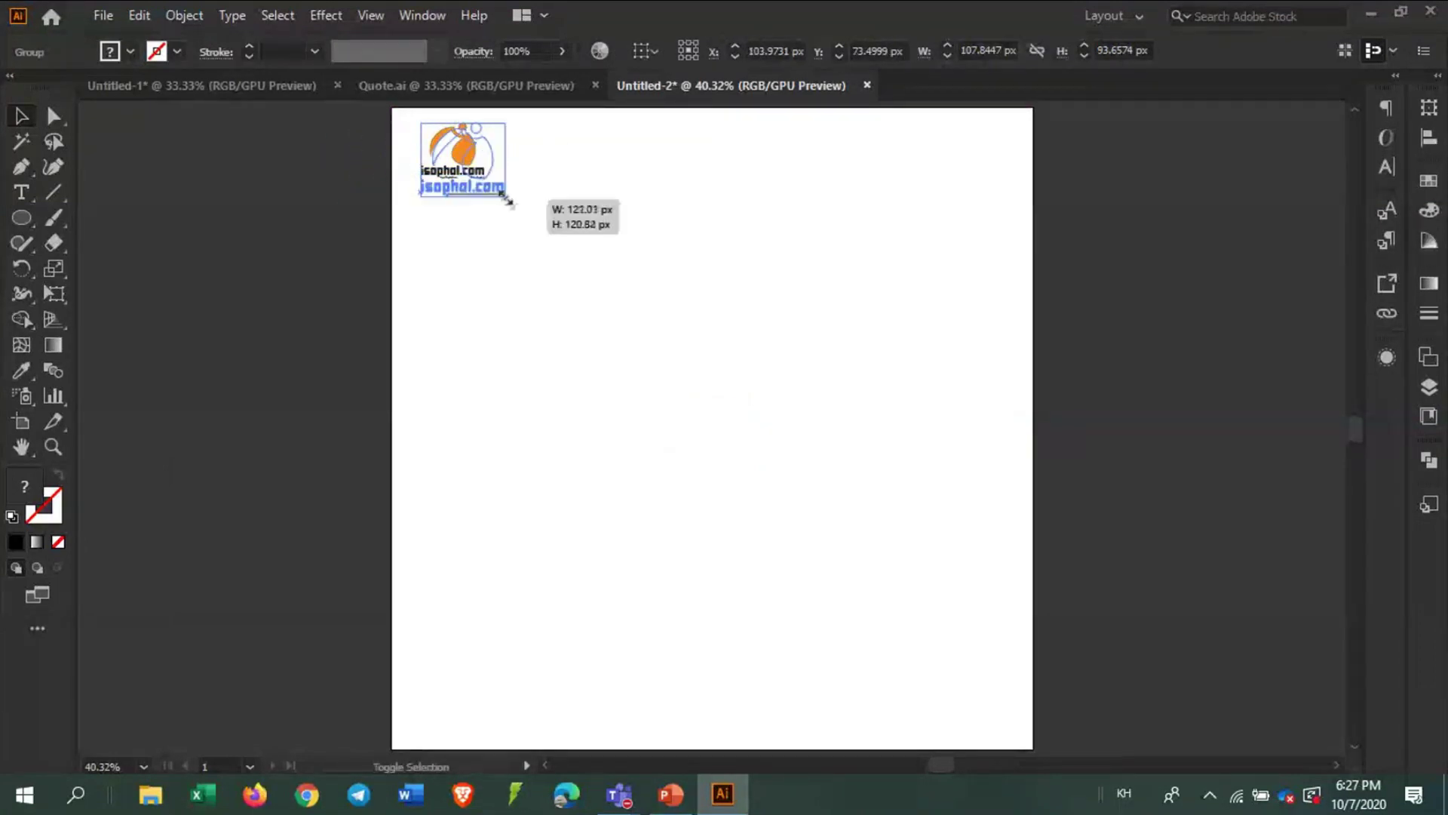
left_click(615, 208)
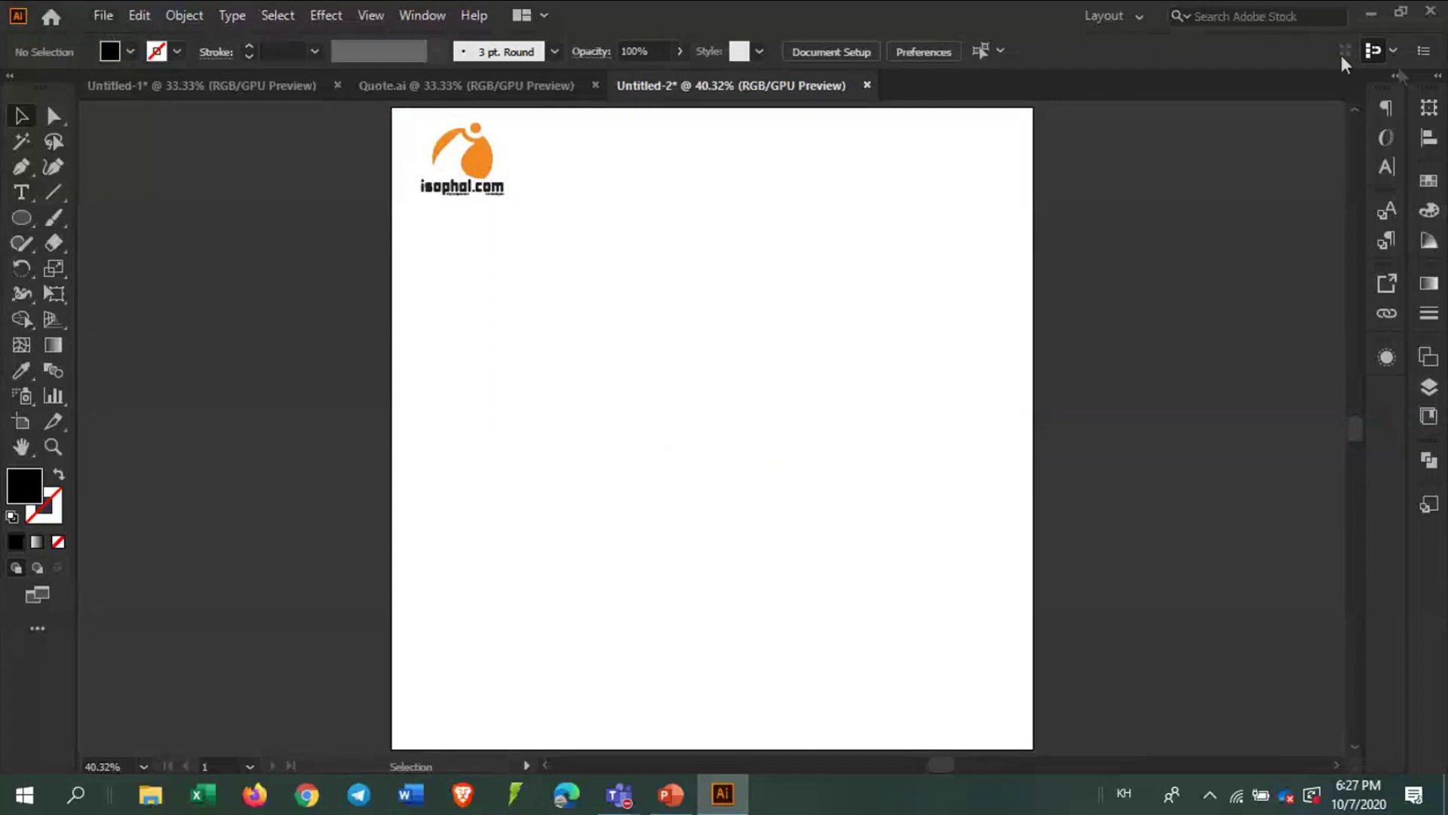
Place woman-university.jpg from the D210 folder as a frame across the artboard's top
left_click(102, 15)
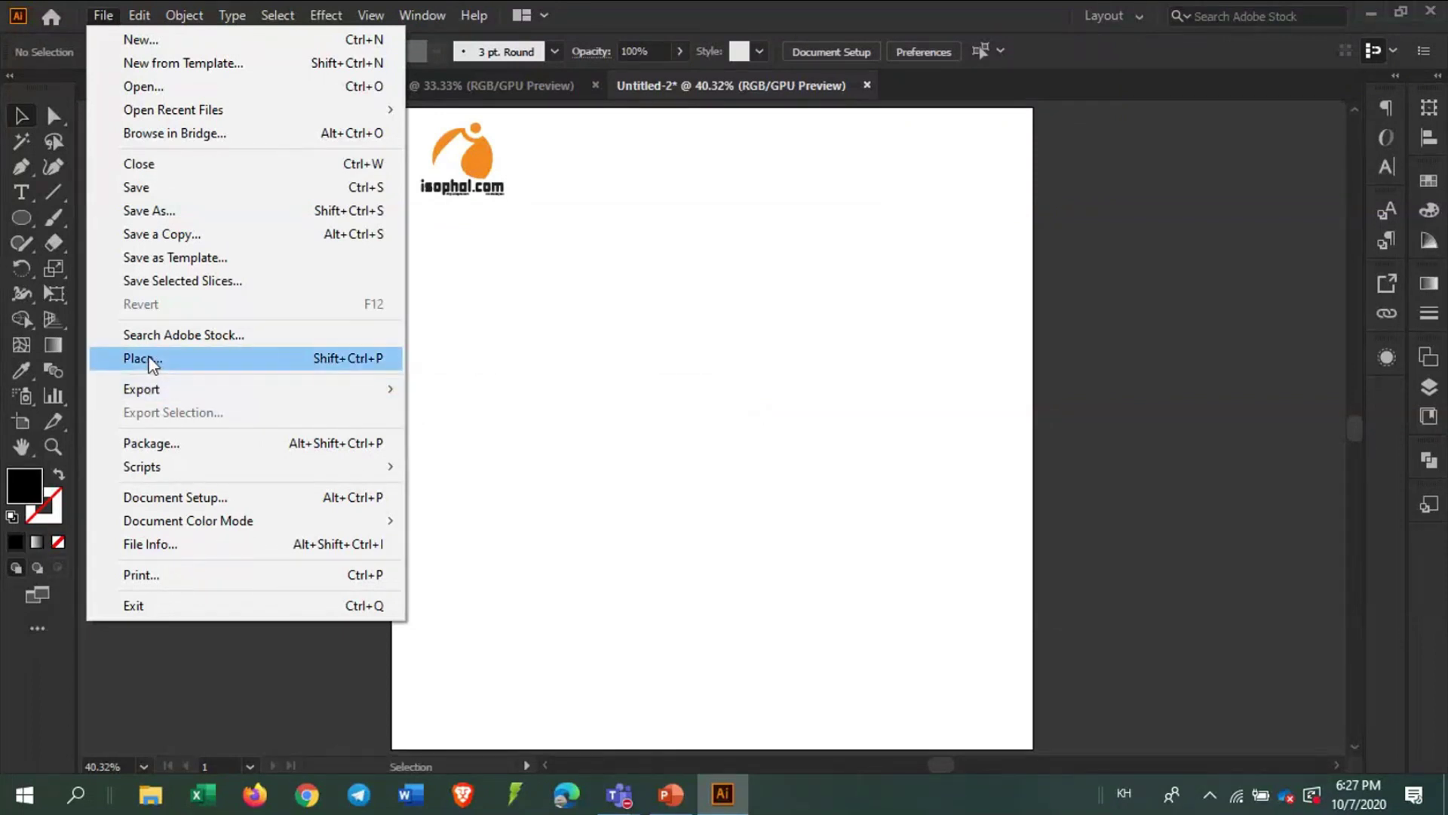
left_click(149, 359)
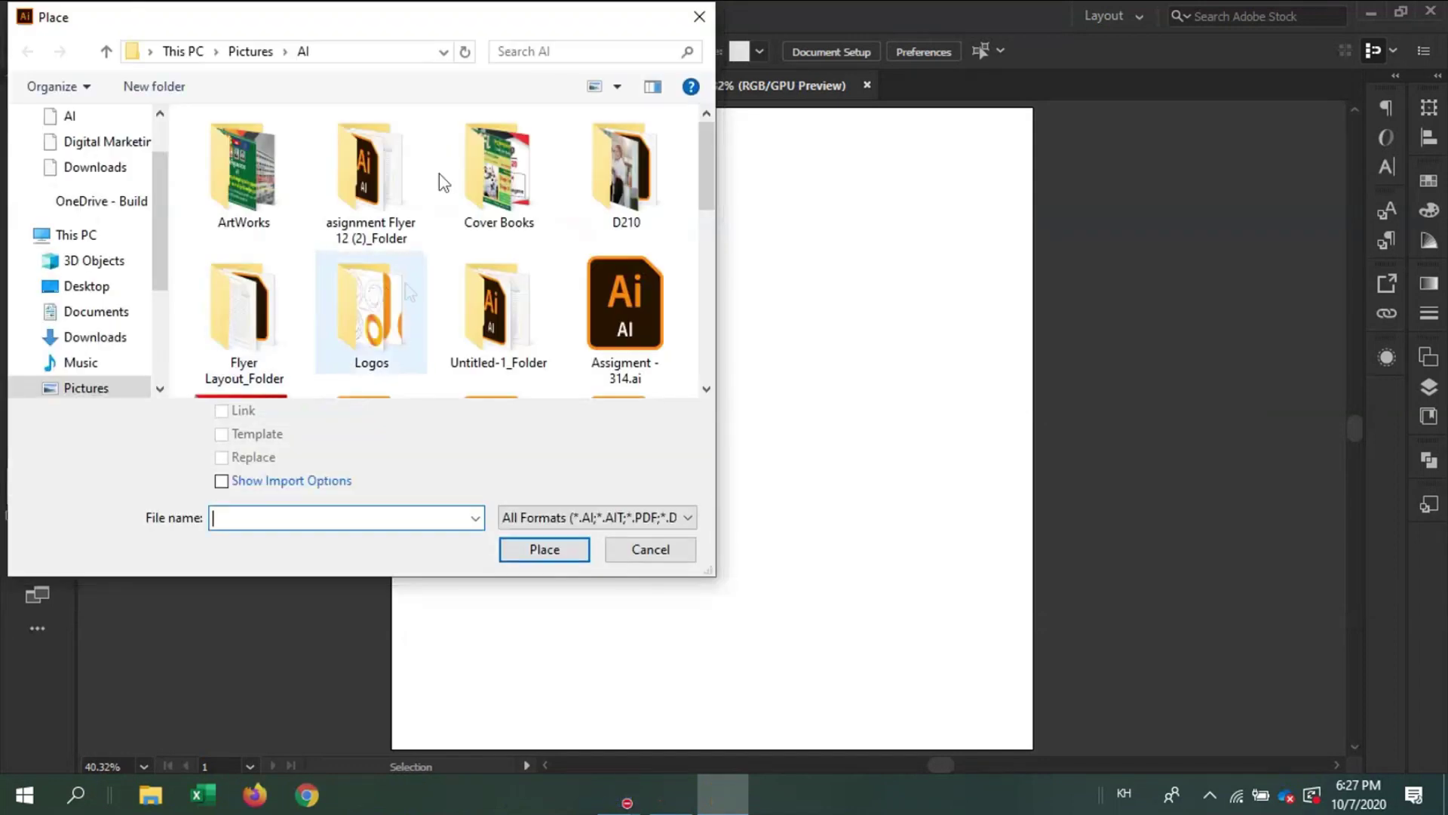
double_click(619, 172)
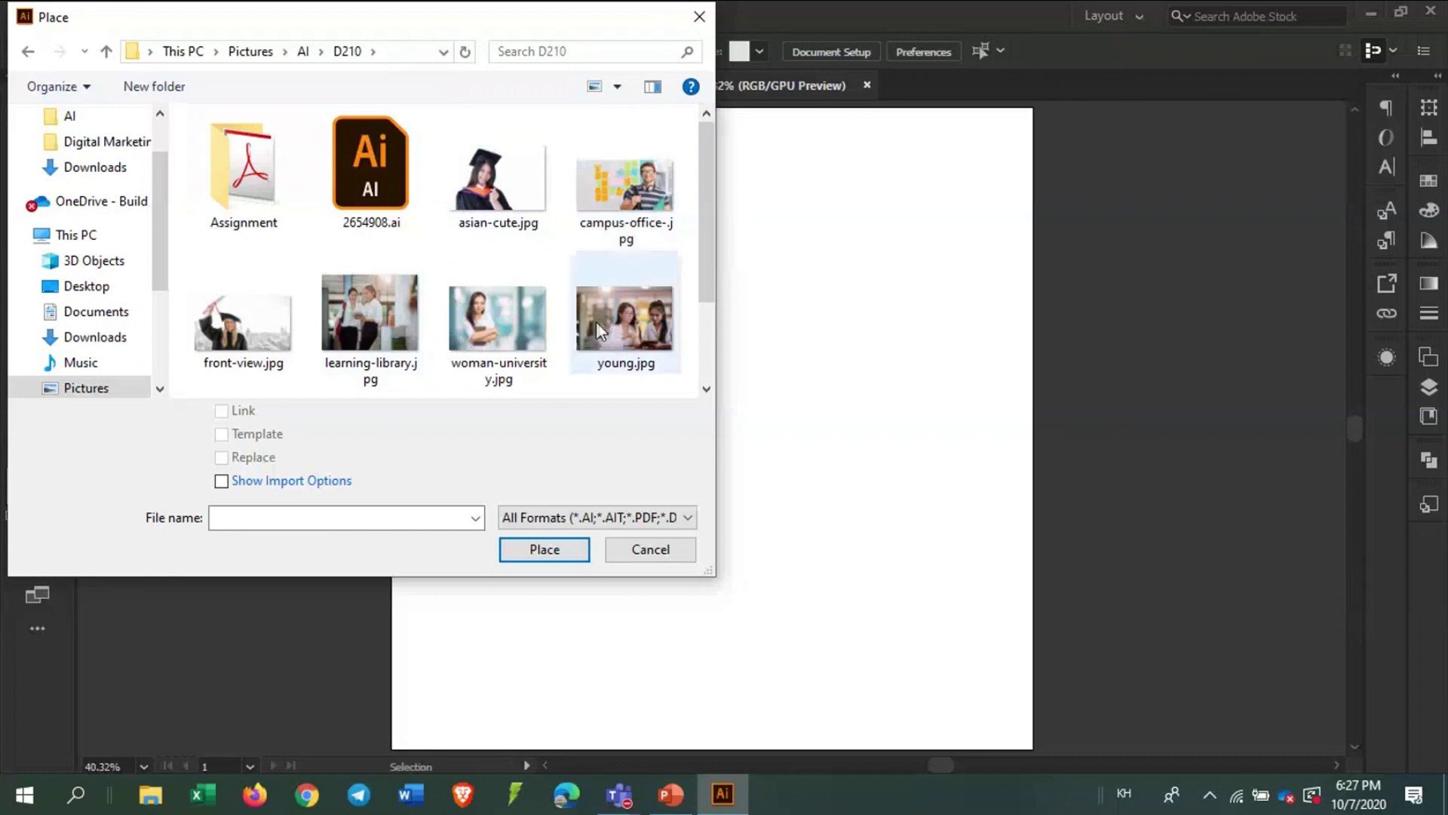
left_click(507, 326)
left_click(540, 555)
left_click(542, 558)
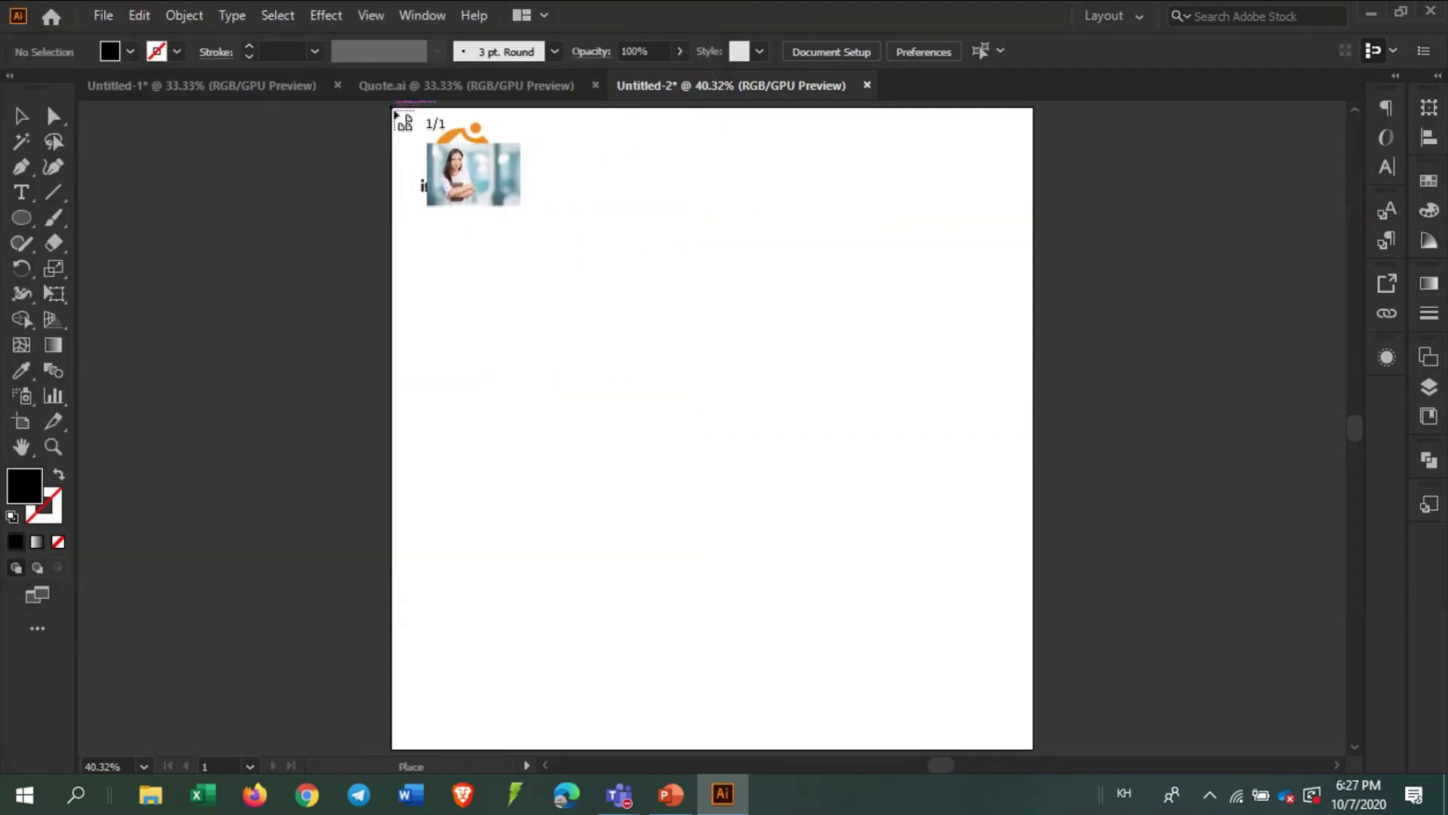
left_click_drag(392, 108, 1033, 579)
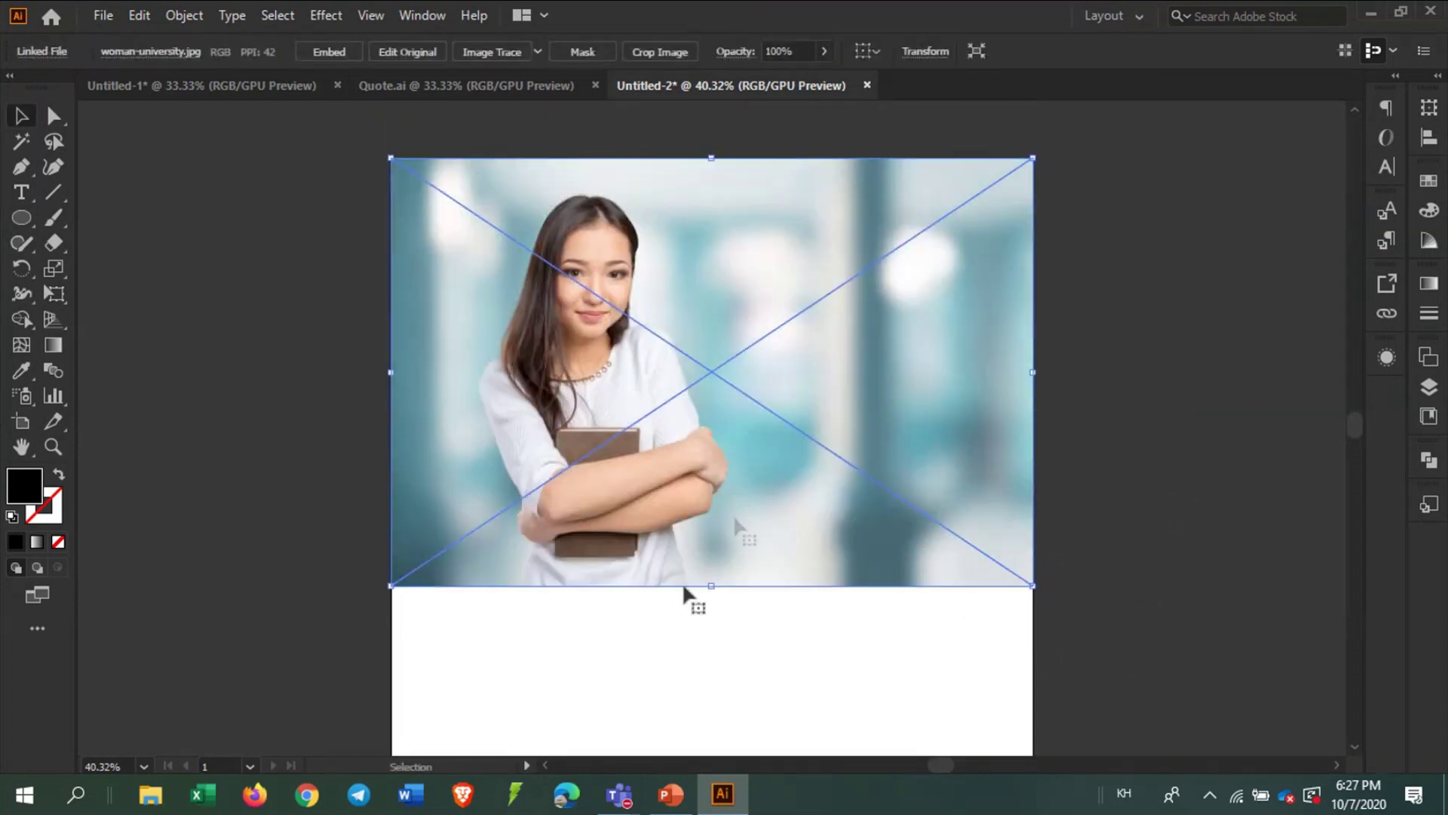
scroll(621, 526, "down", 1)
scroll(796, 400, "down", 1)
Send the woman photo backward behind the logo and enlarge it past the artboard edge
scroll(807, 273, "up", 1)
right_click(808, 269)
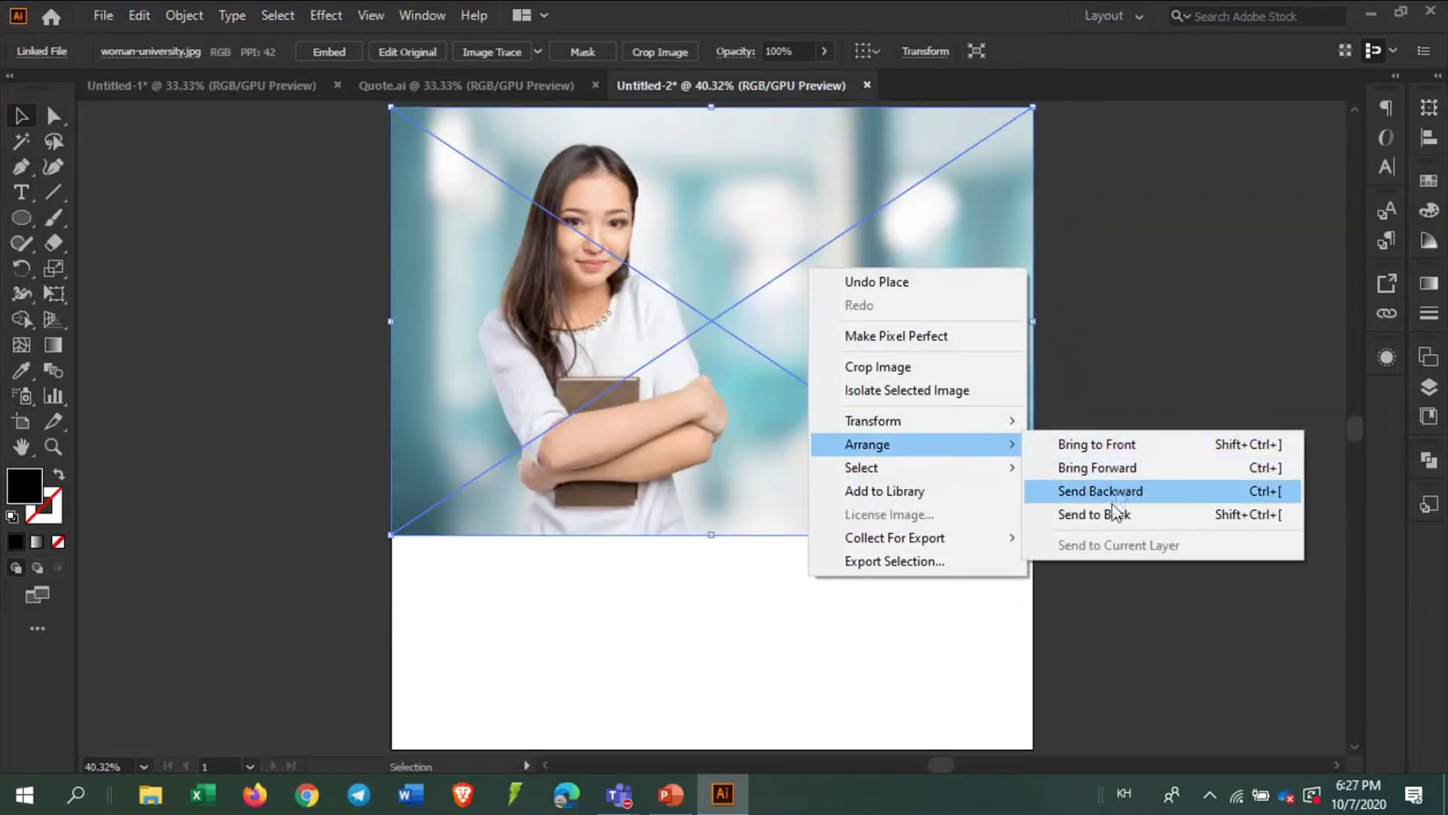
left_click(1108, 511)
left_click(830, 386)
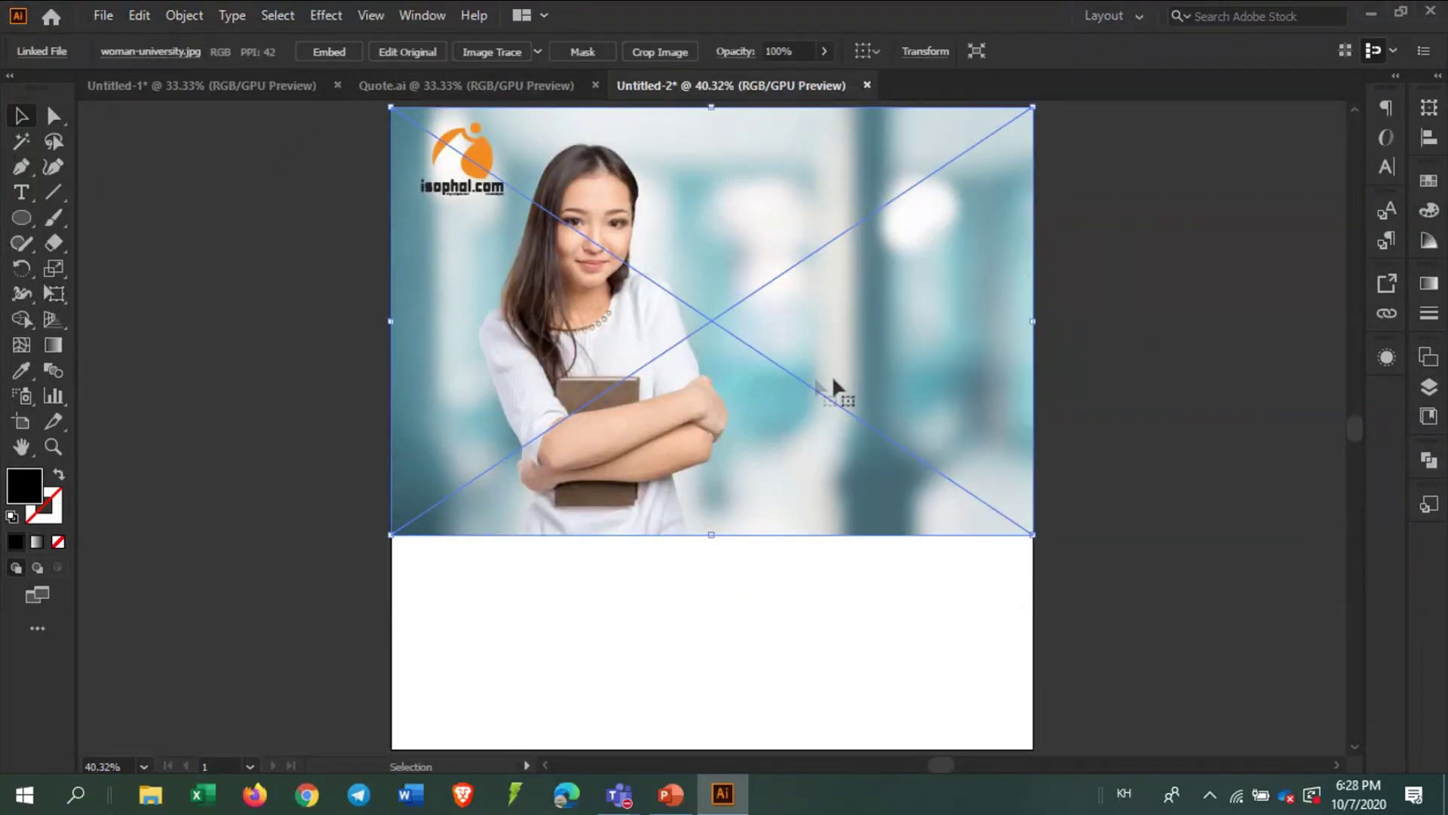
left_click_drag(1030, 532, 1205, 670)
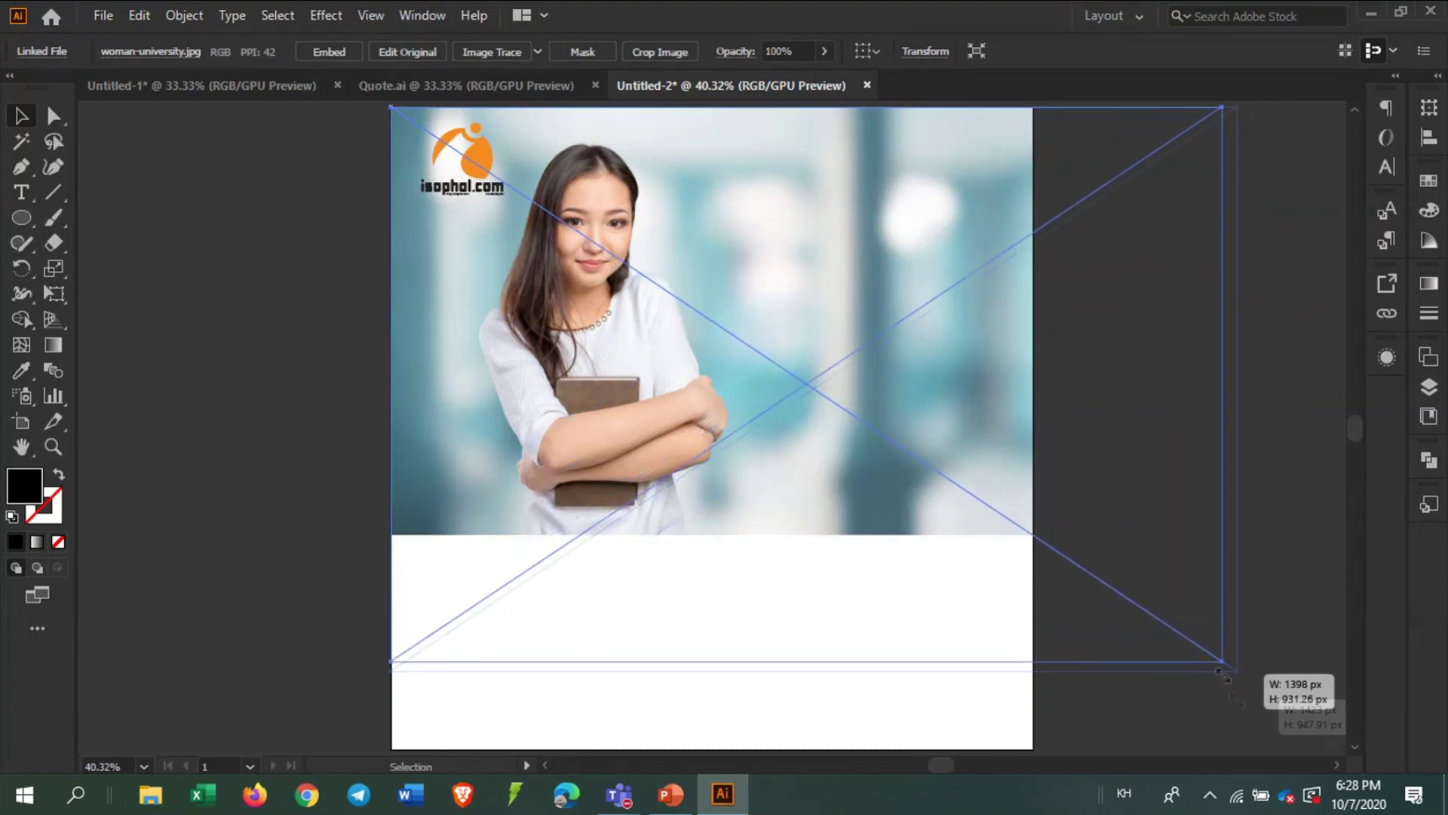
left_click_drag(1203, 670, 1229, 670)
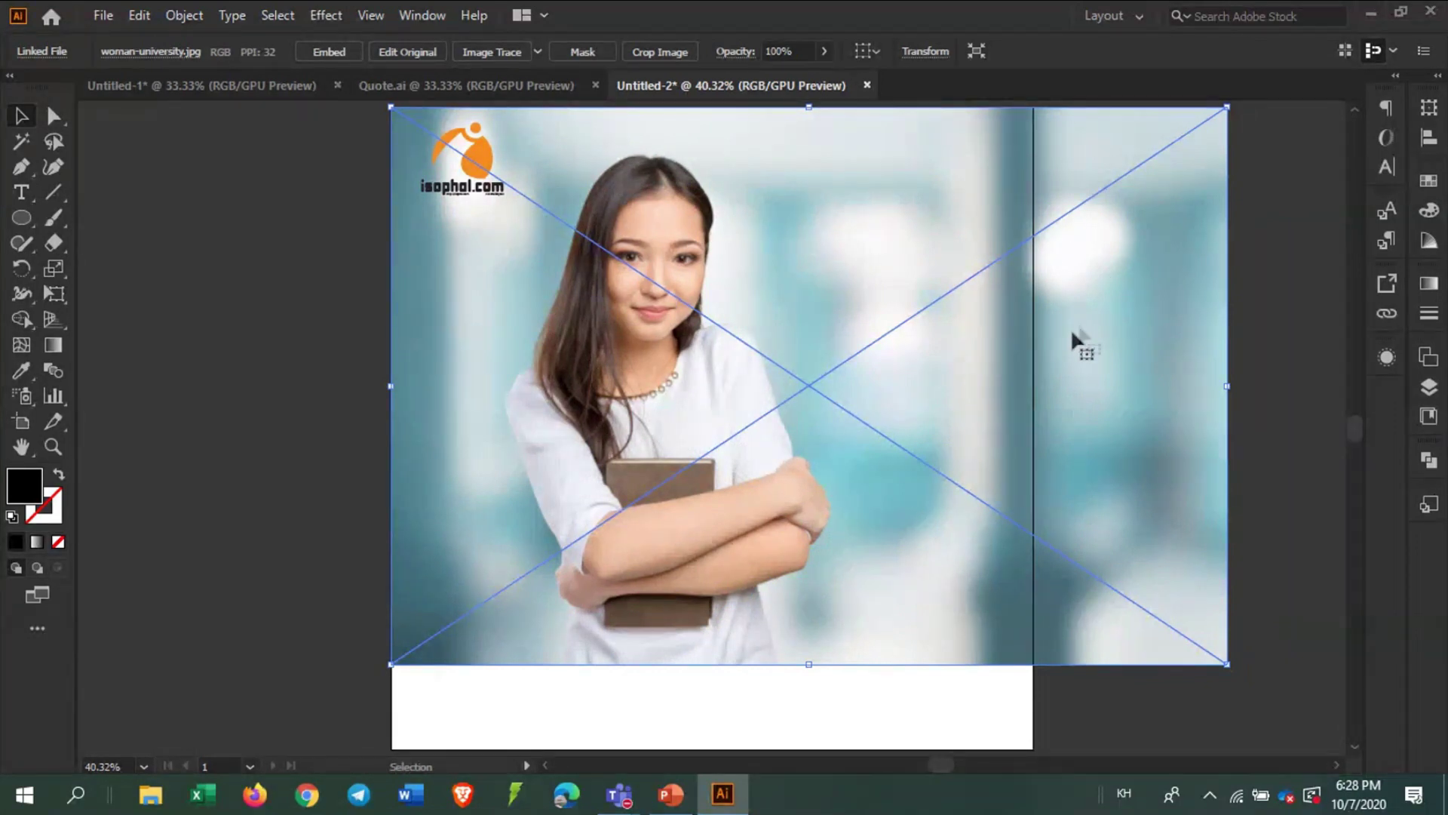
Draw a rectangle across the bottom strip and shrink the photo to end above it
left_click_drag(22, 214, 130, 210)
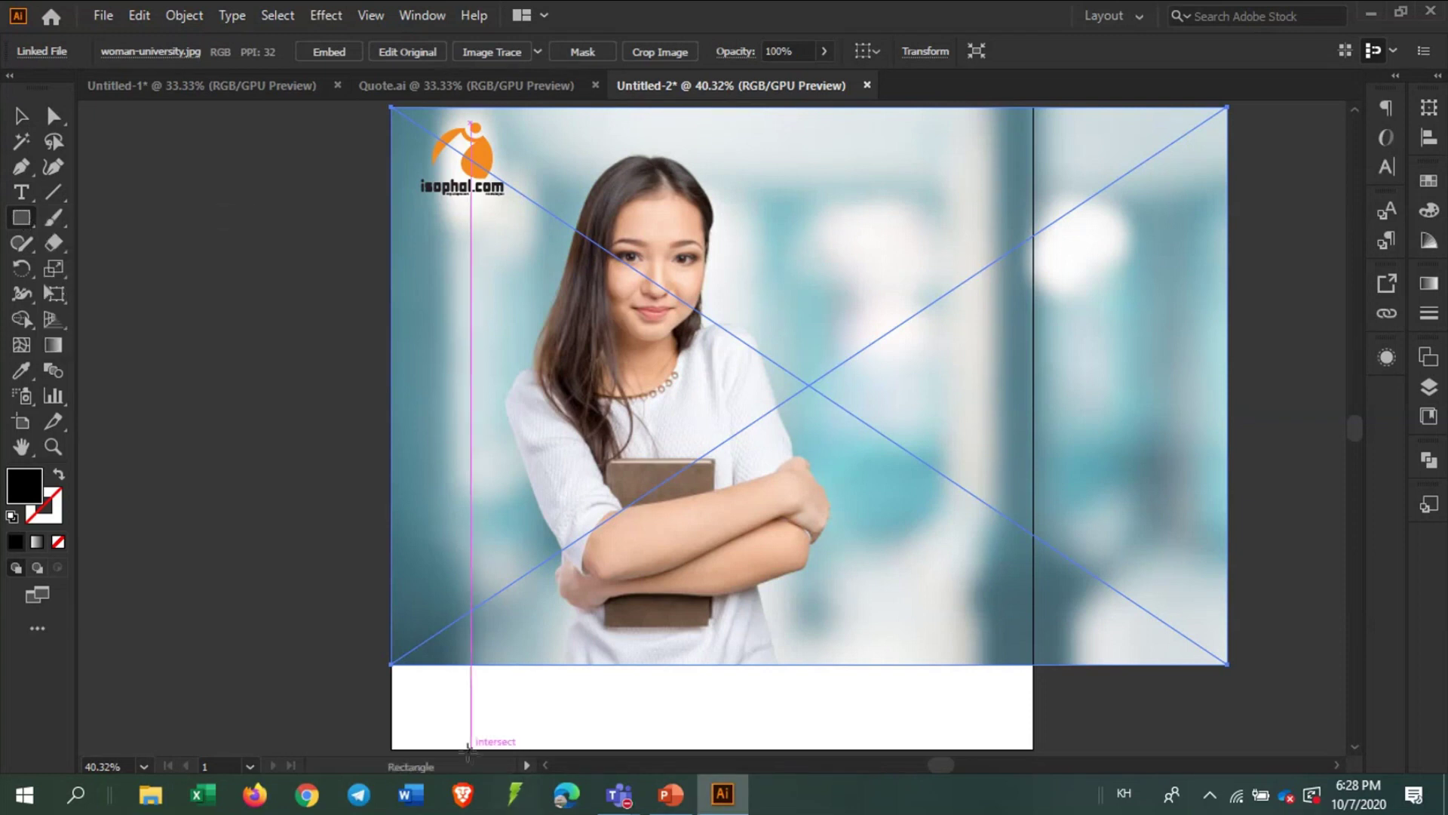
mouse_move(392, 746)
left_mouse_down()
mouse_move(1031, 669)
mouse_move(1034, 597)
left_mouse_up()
key("v")
left_click(1002, 436)
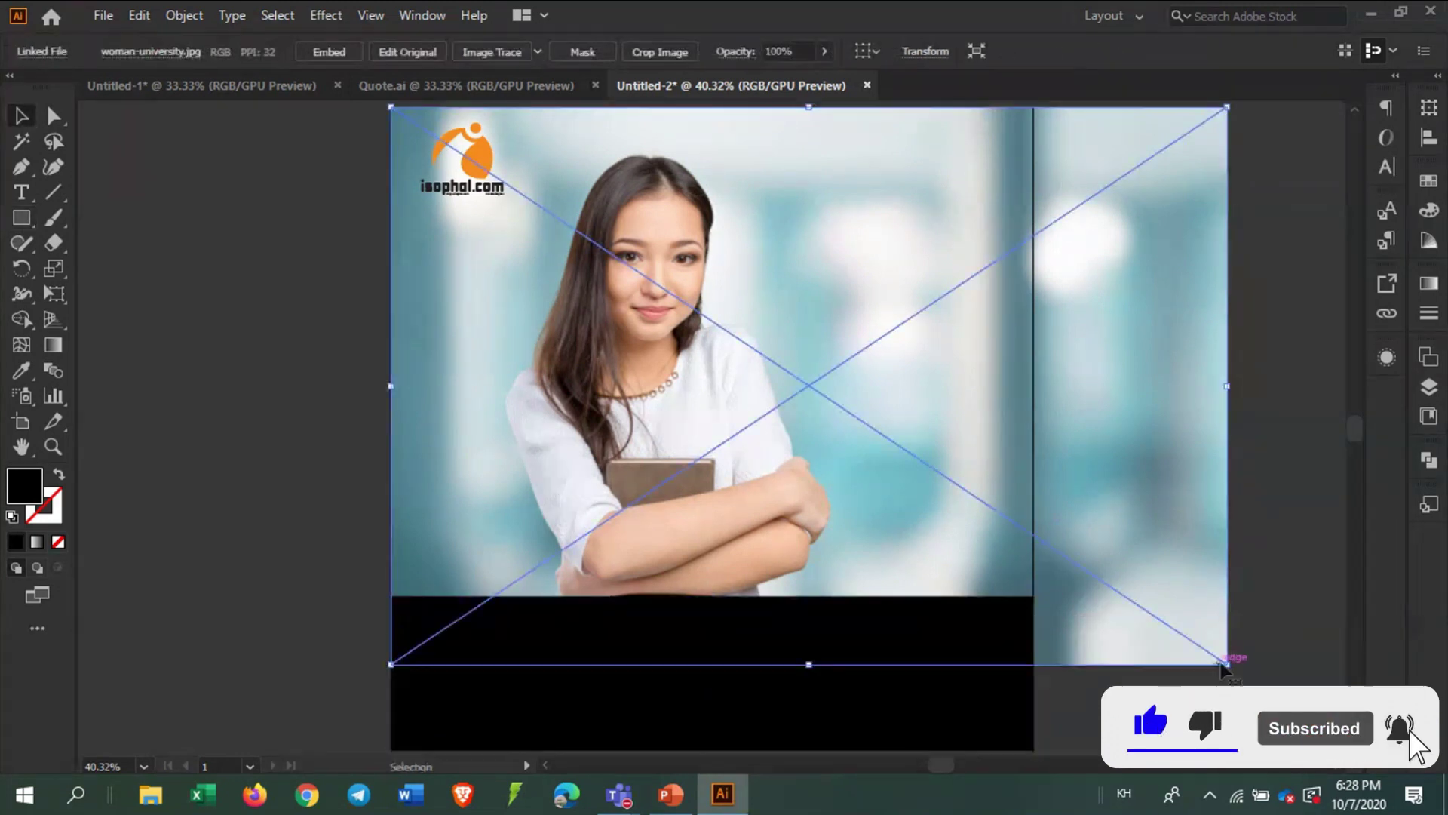
left_click_drag(1228, 663, 1157, 596)
Fill the bottom rectangle with a dark navy swatch
left_click(867, 679)
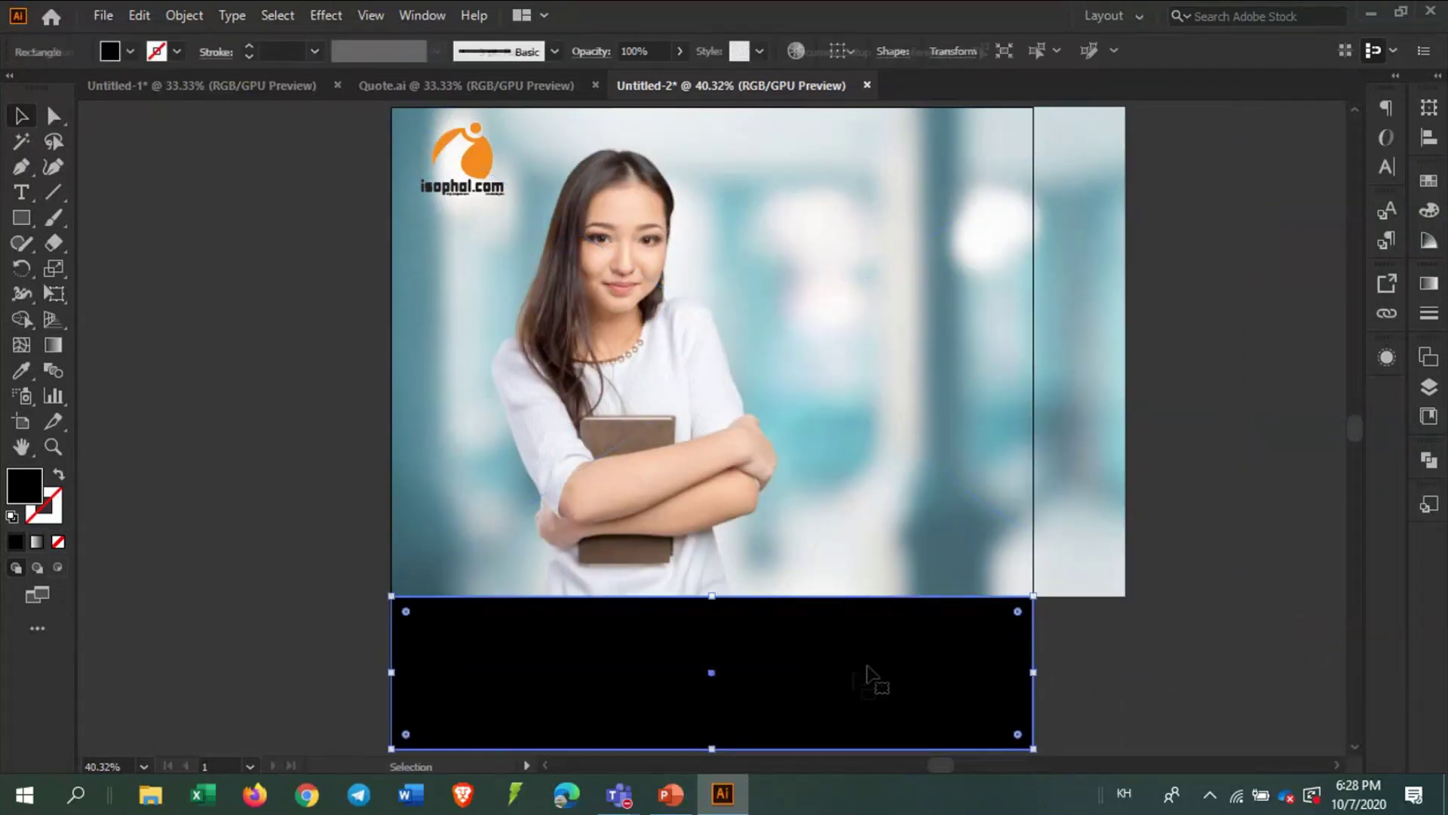
left_click(1423, 186)
left_click(1348, 254)
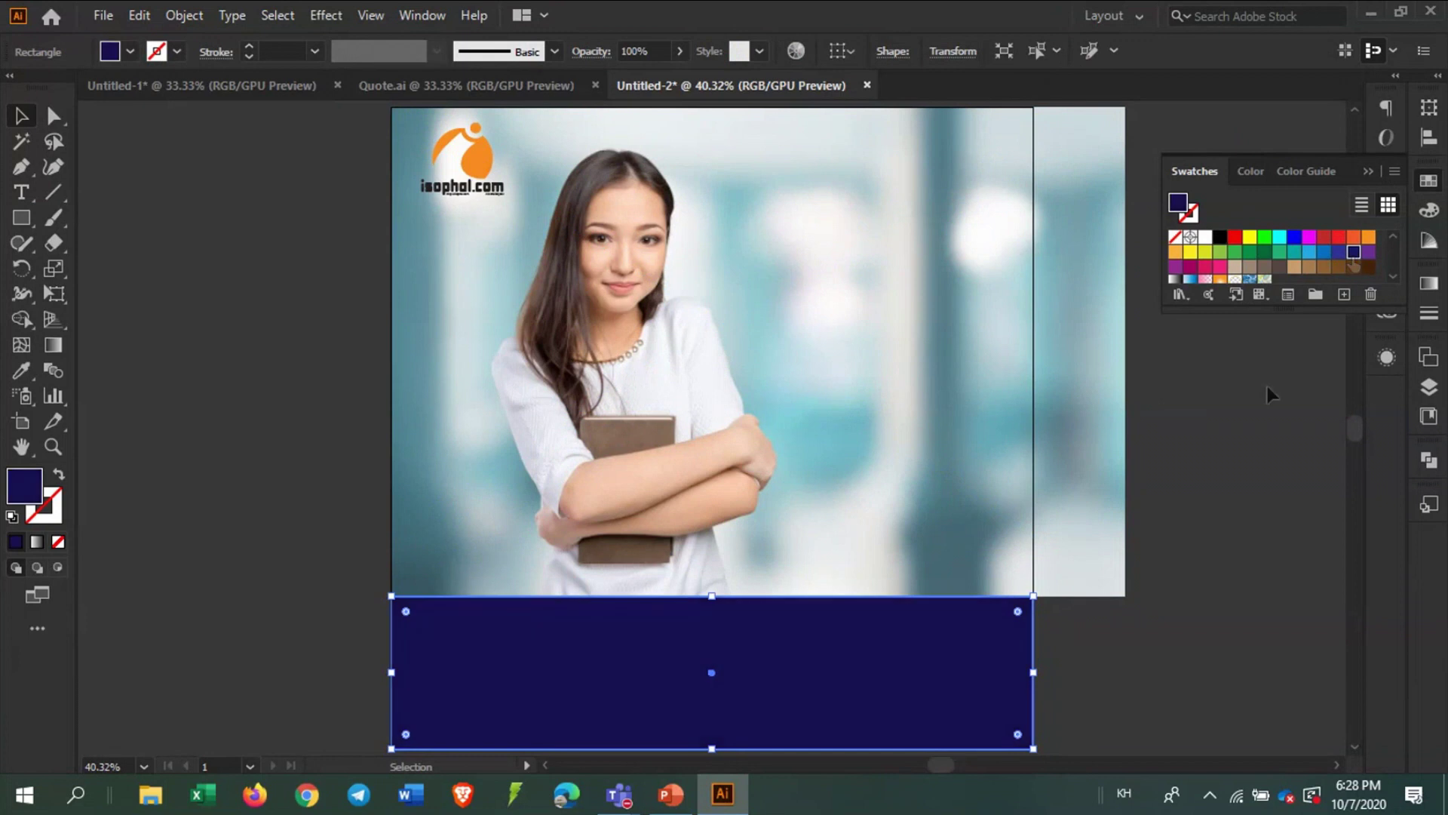
left_click(294, 298)
Copy the two-line Khmer quote from Quote.ai and place it on the navy band
left_click(377, 90)
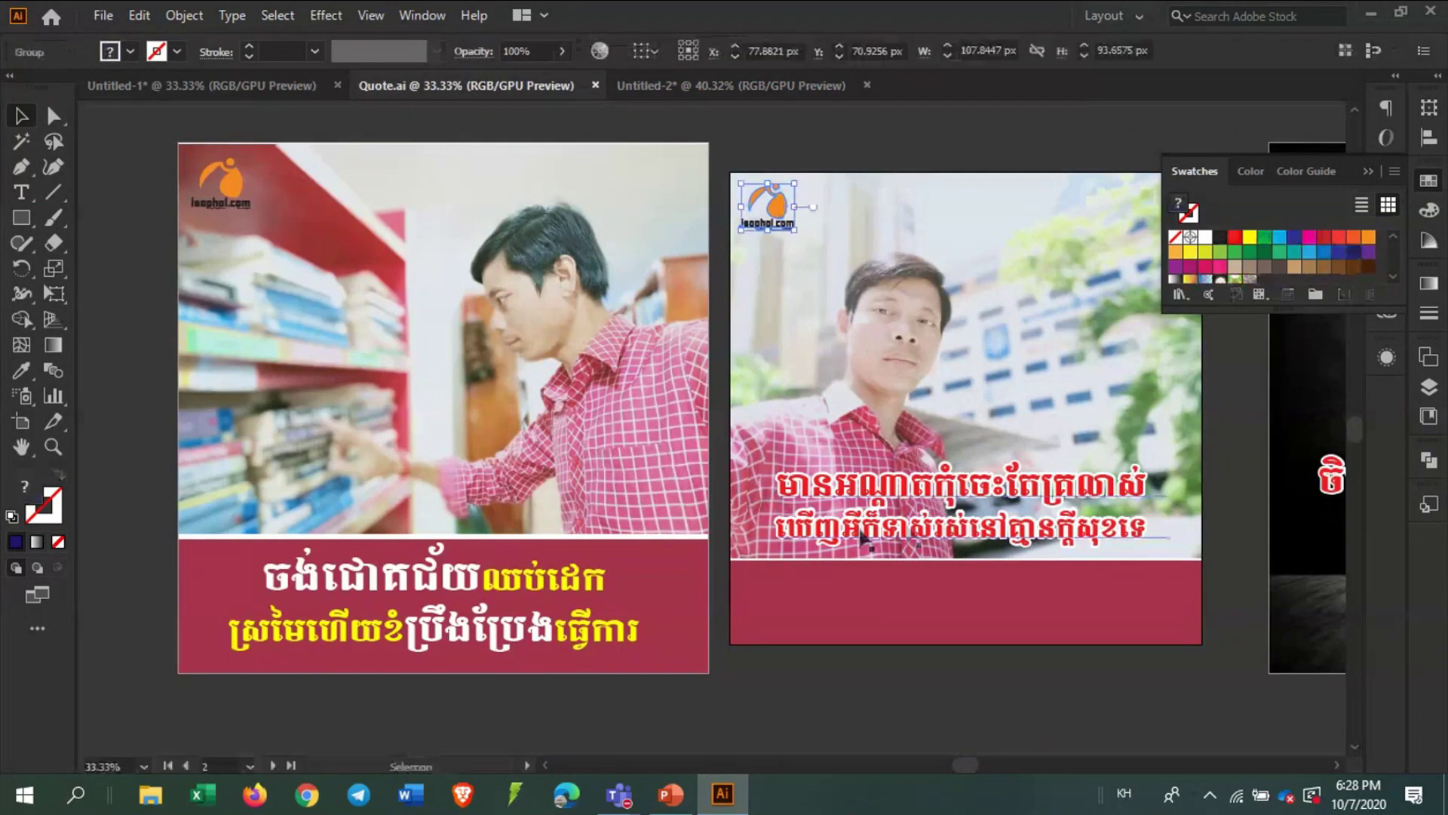
left_click(528, 603)
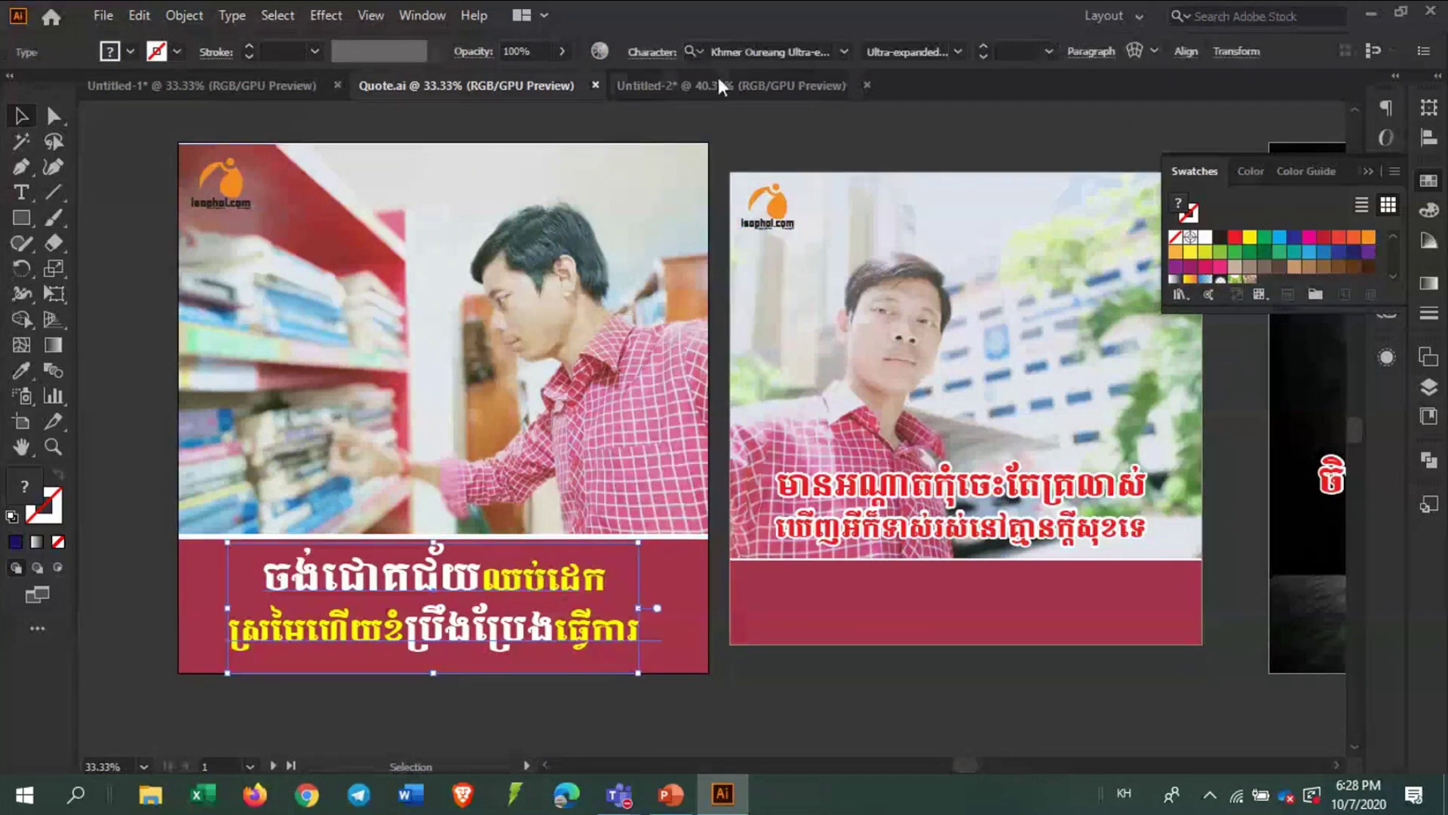
left_click(718, 85)
key("ctrl+v")
left_click_drag(770, 472, 772, 713)
left_click(1153, 671)
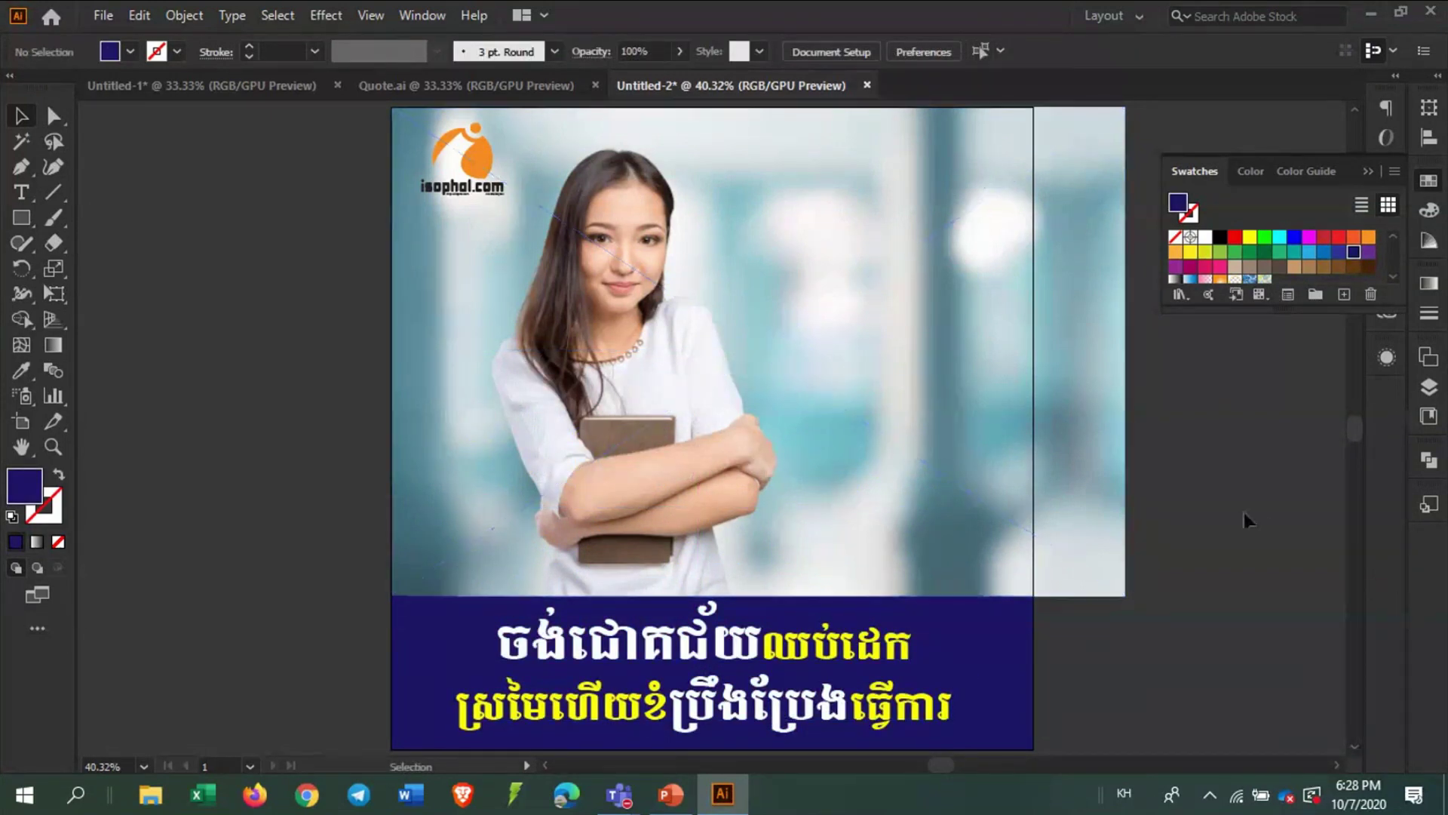
Shift-drag the isophal.com logo horizontally to the photo's top-right corner
scroll(1220, 506, "down", 3)
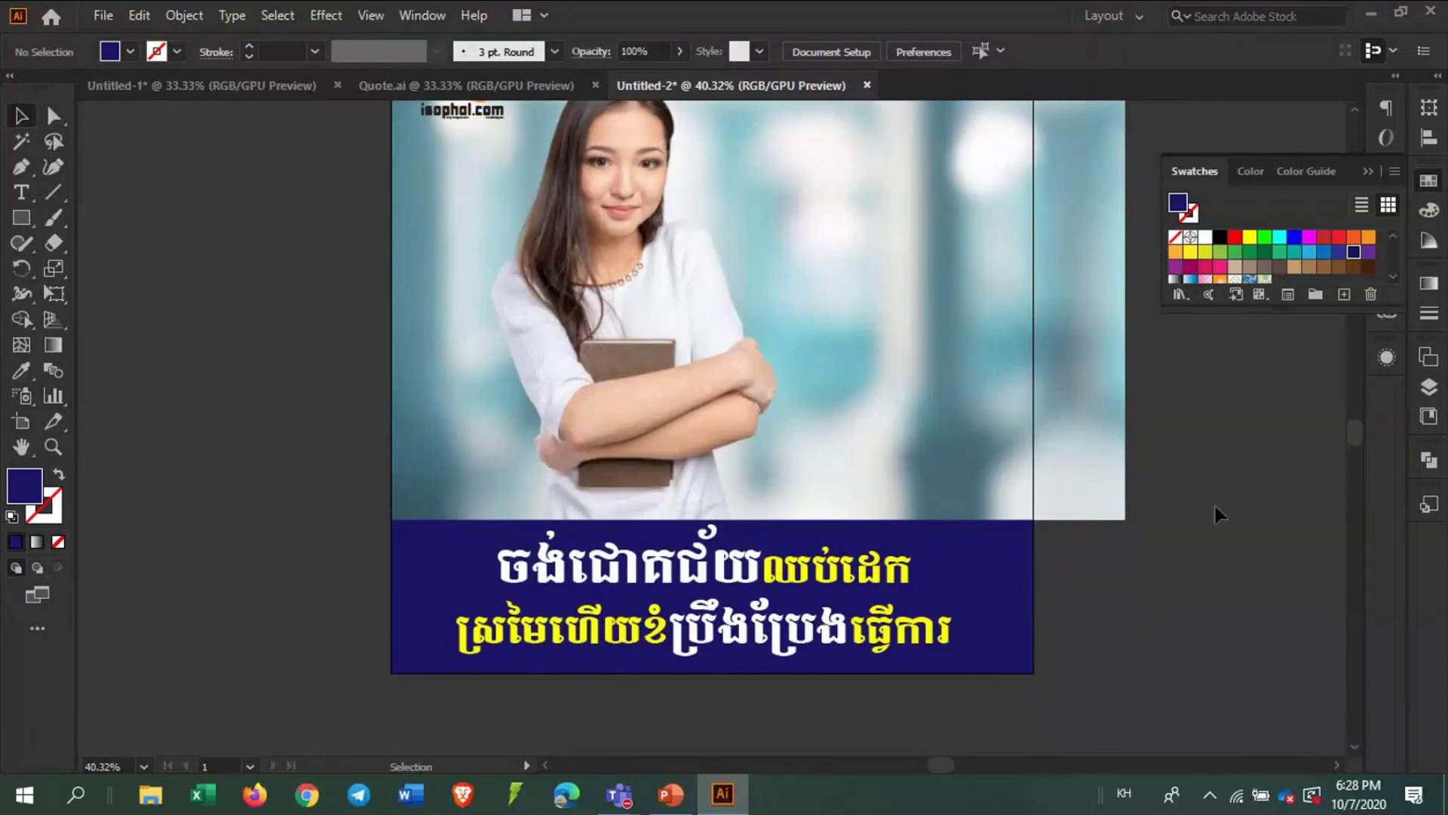
scroll(1215, 505, "up", 3)
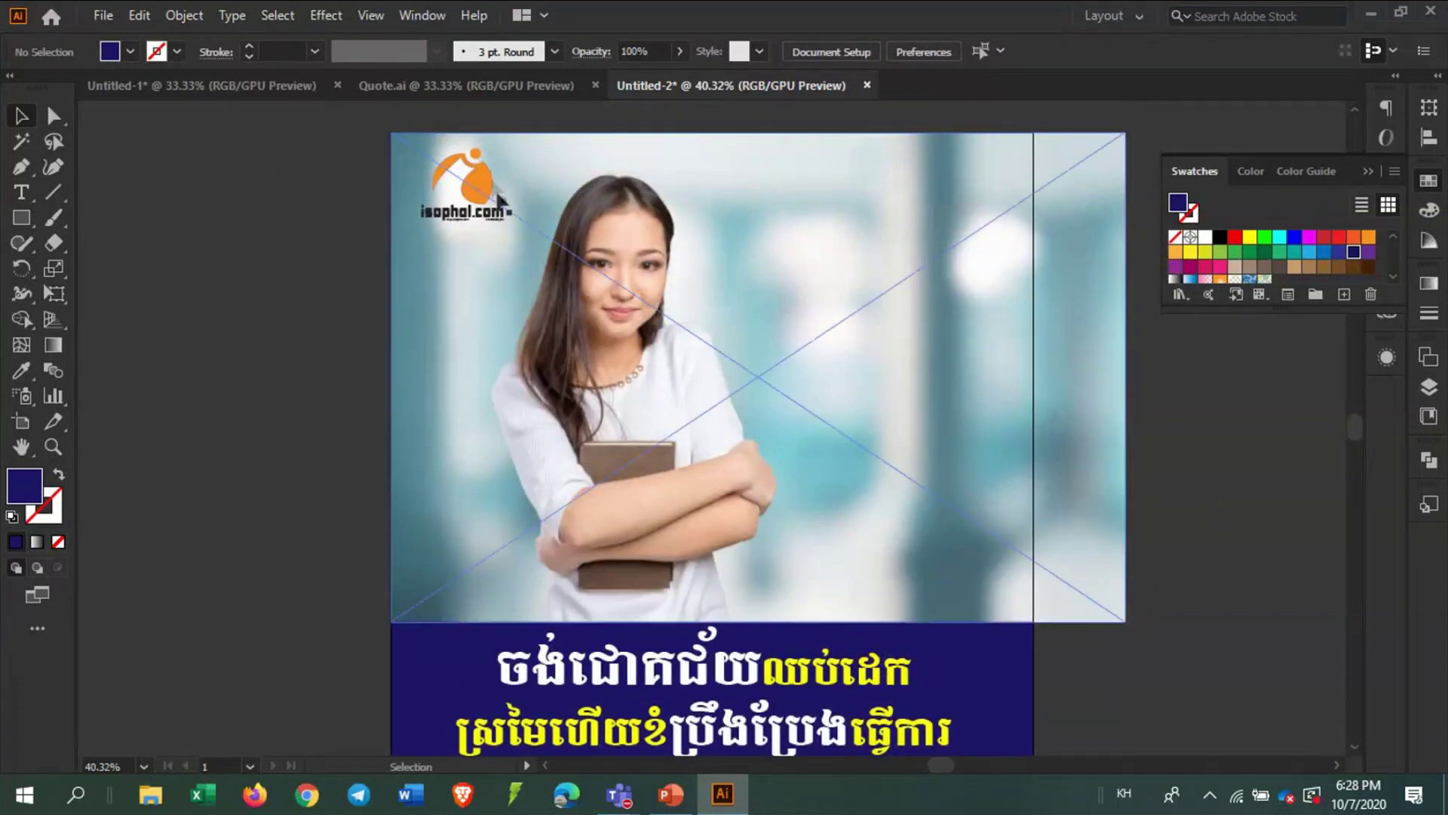
left_click_drag(483, 197, 984, 234)
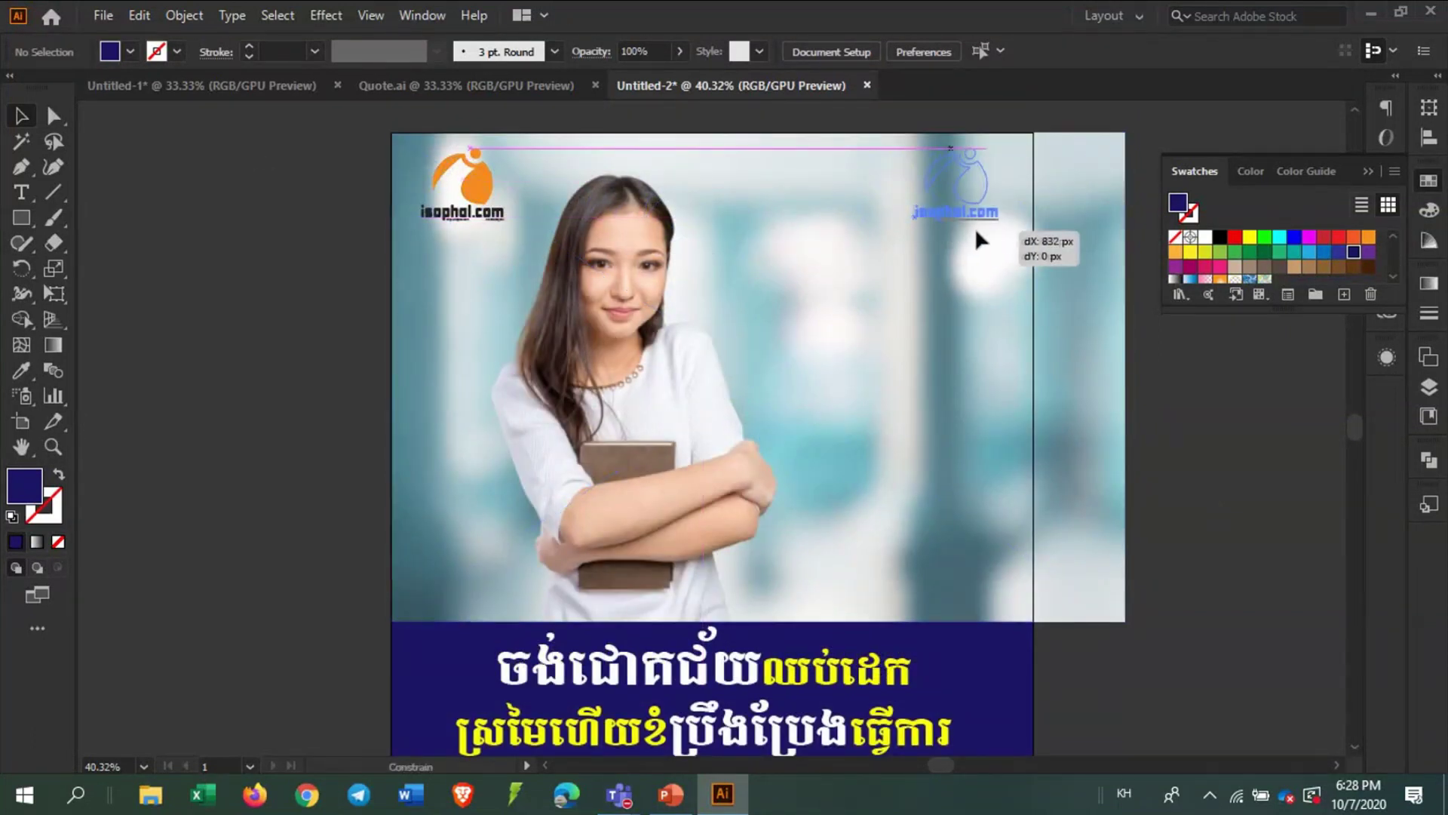
left_click(1130, 471)
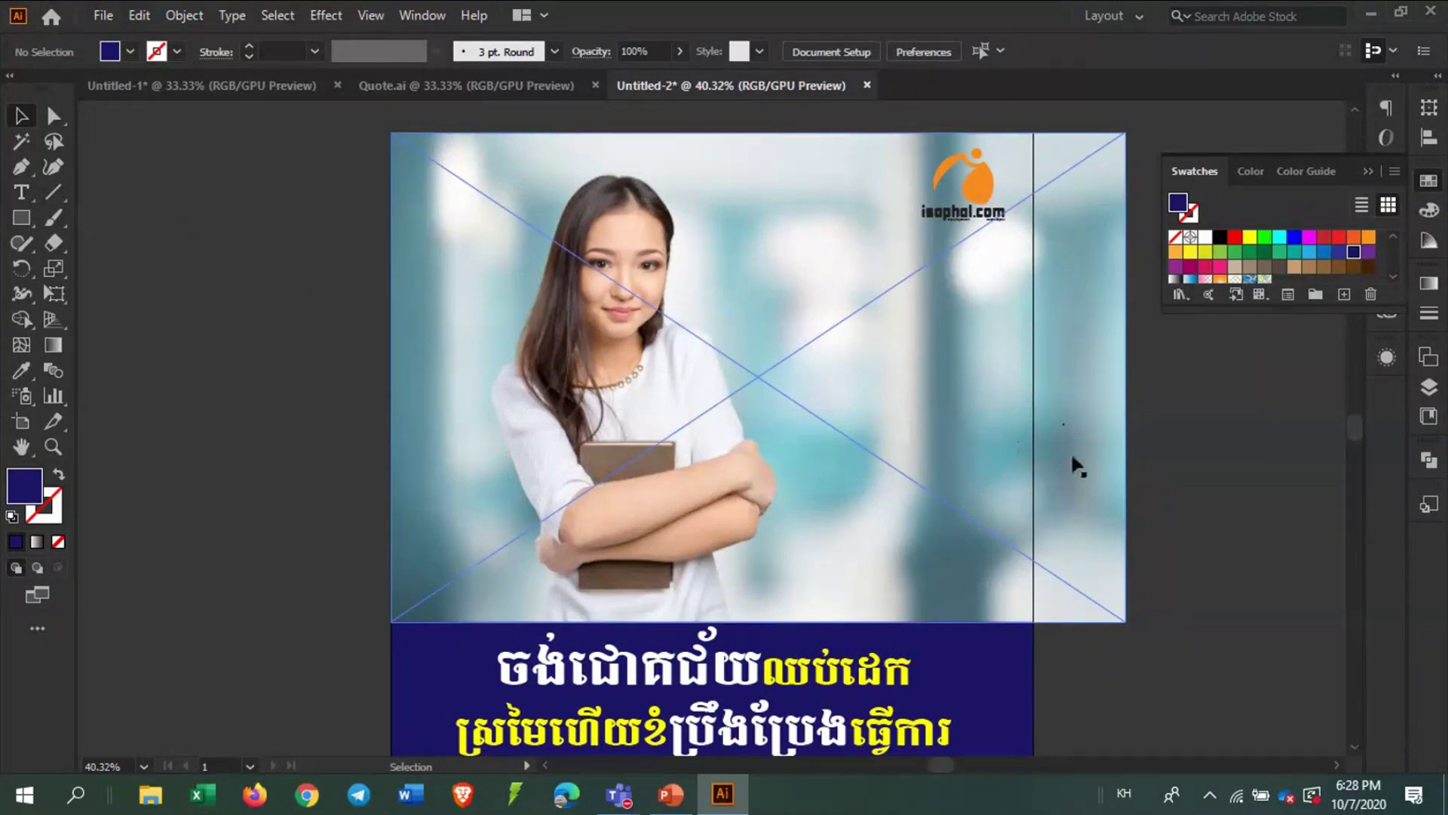
Draw a rectangle over the photo area and make a clipping mask trimming the photo to 1080 × 823 px
left_click(15, 216)
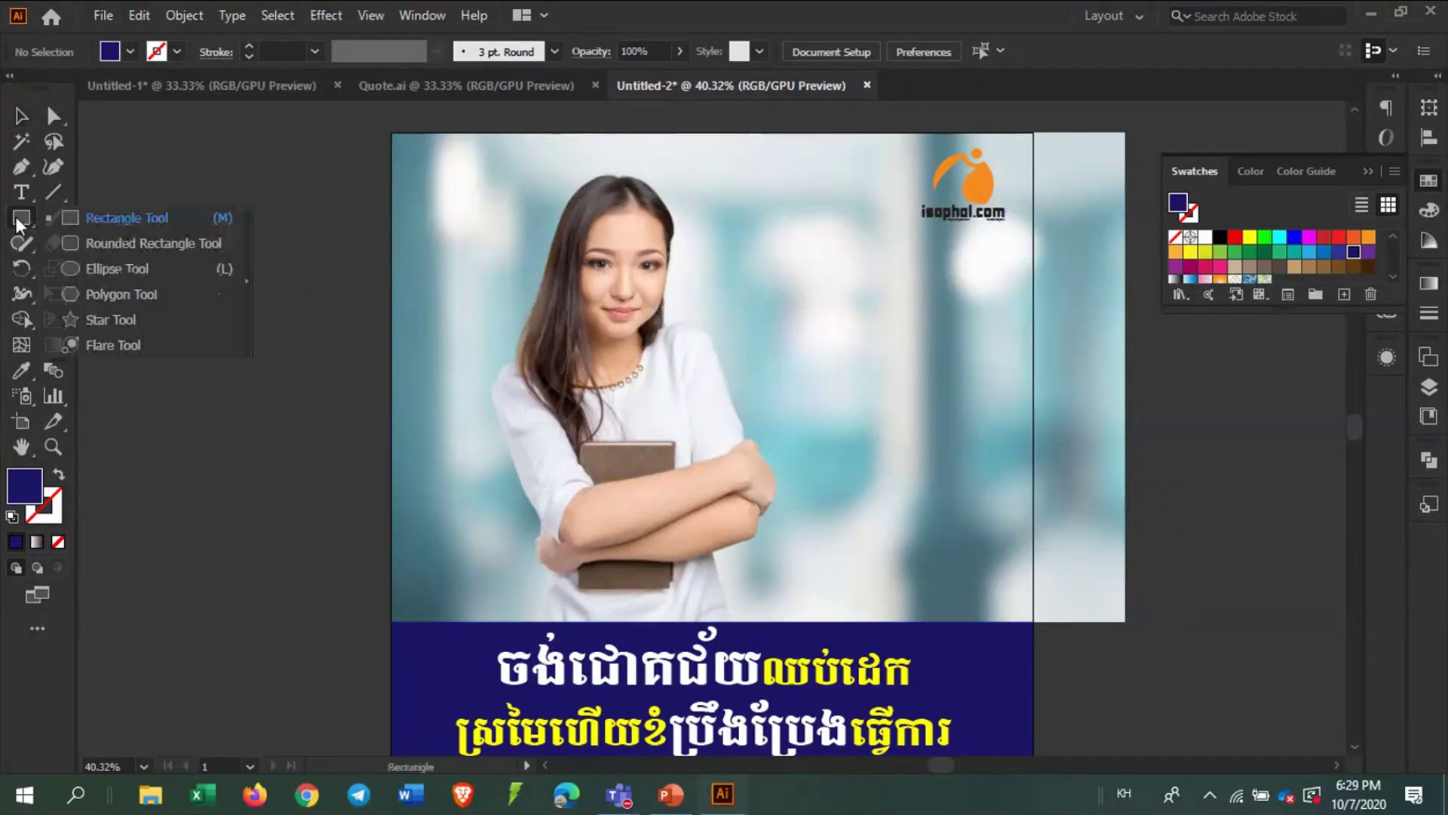
left_click(108, 215)
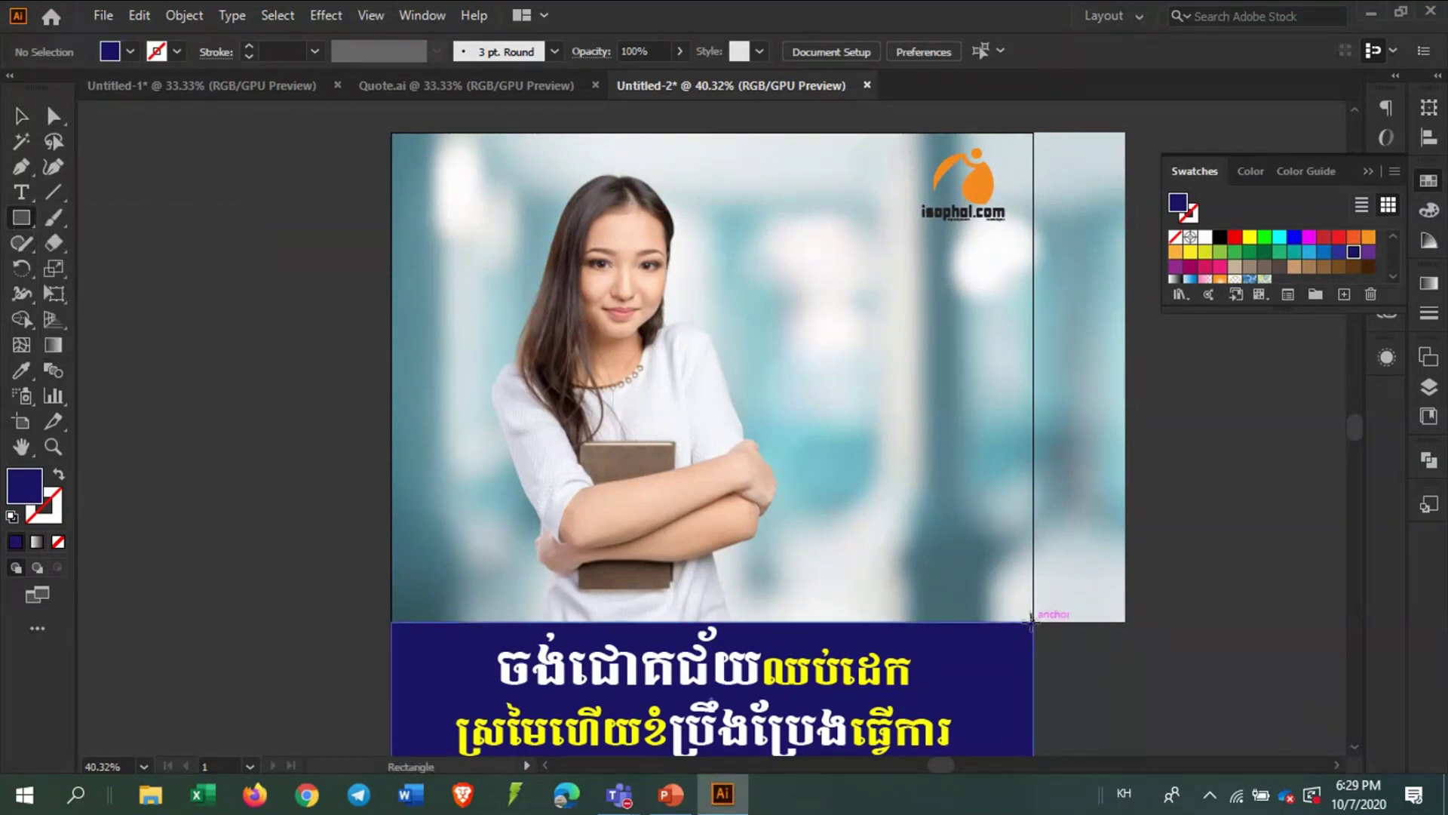
mouse_move(1030, 616)
left_mouse_down()
mouse_move(442, 230)
mouse_move(391, 133)
left_mouse_up()
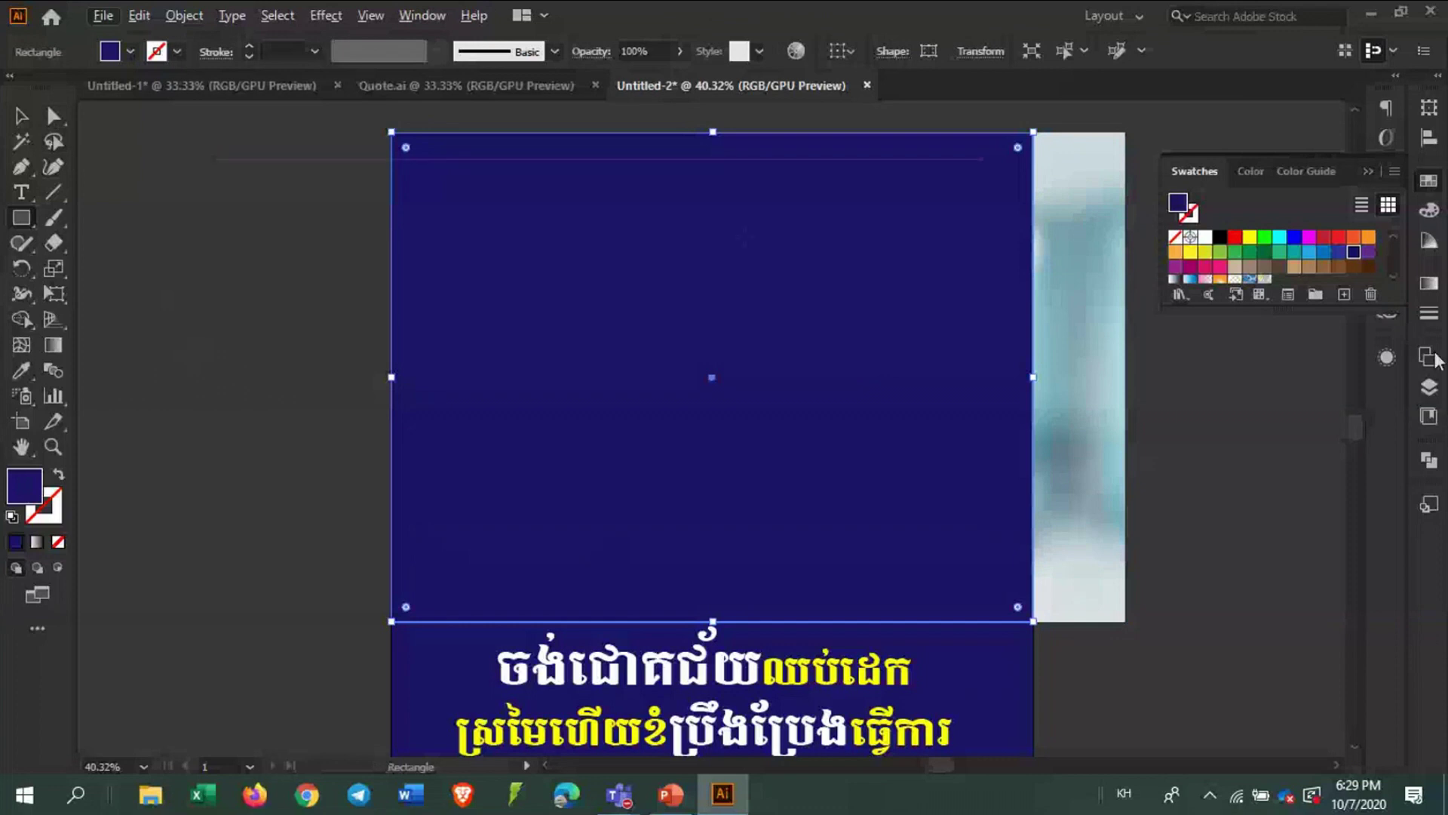
key("v")
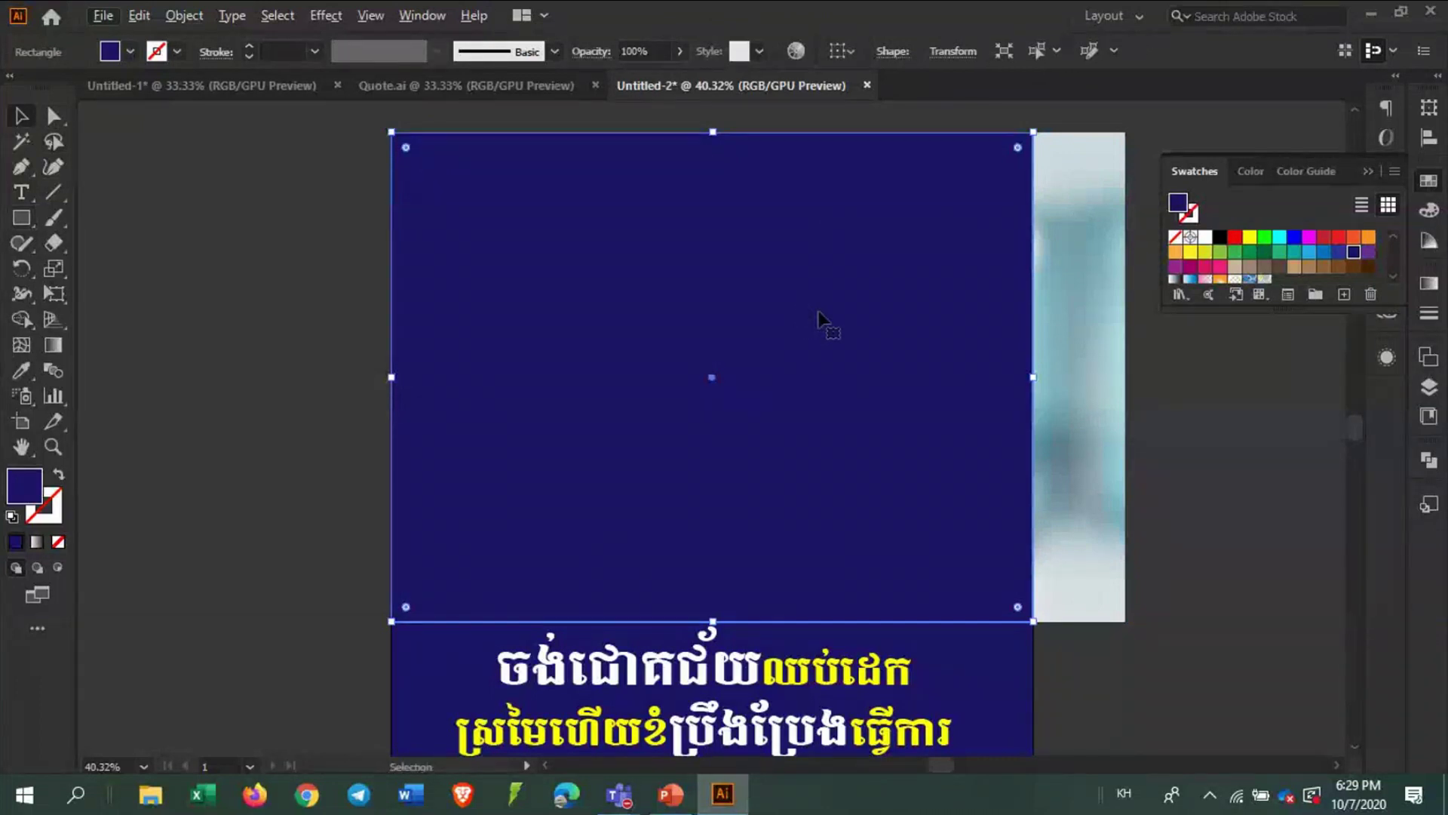
left_click(1101, 328, "shift")
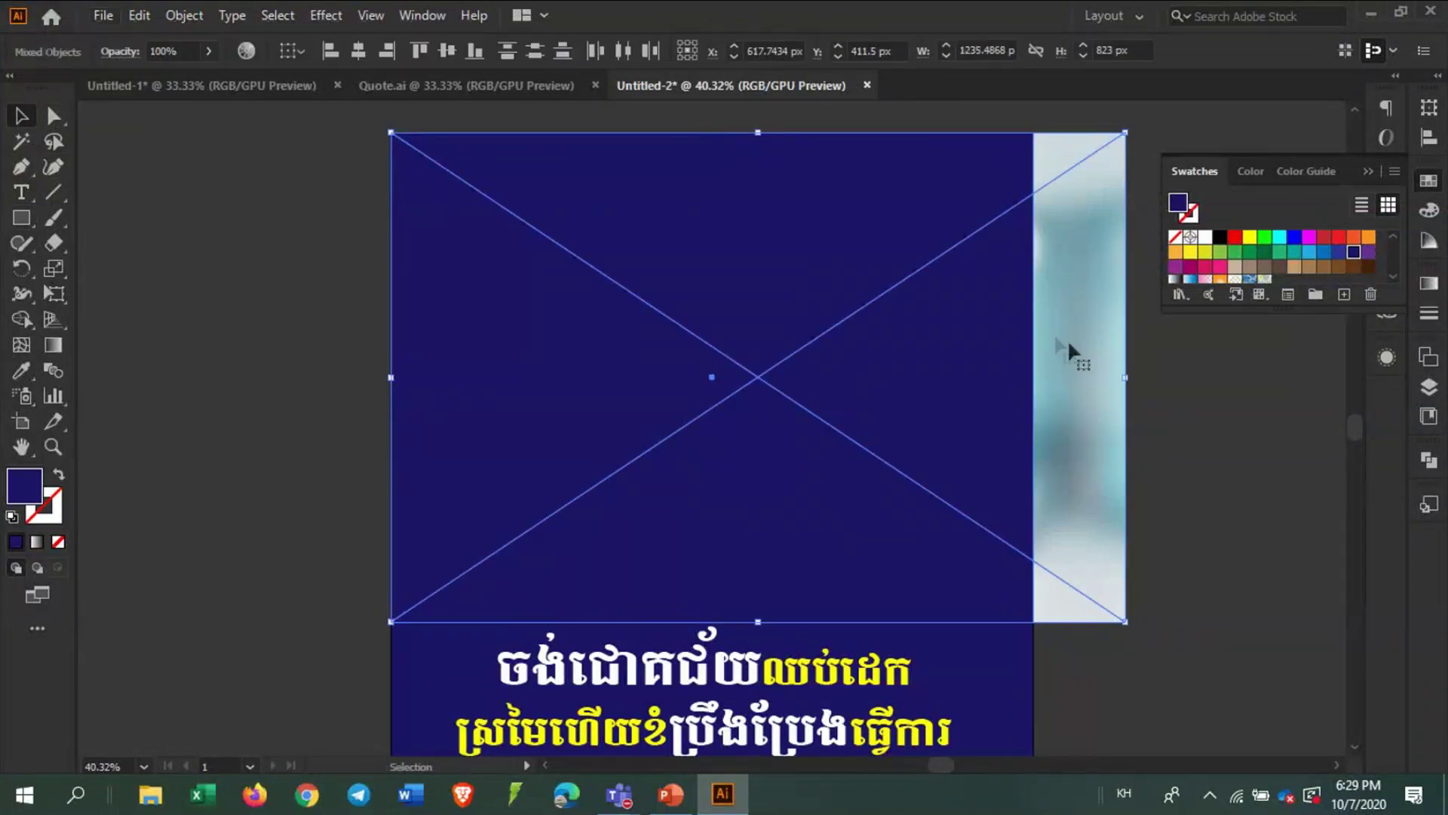
left_click_drag(1049, 348, 566, 351)
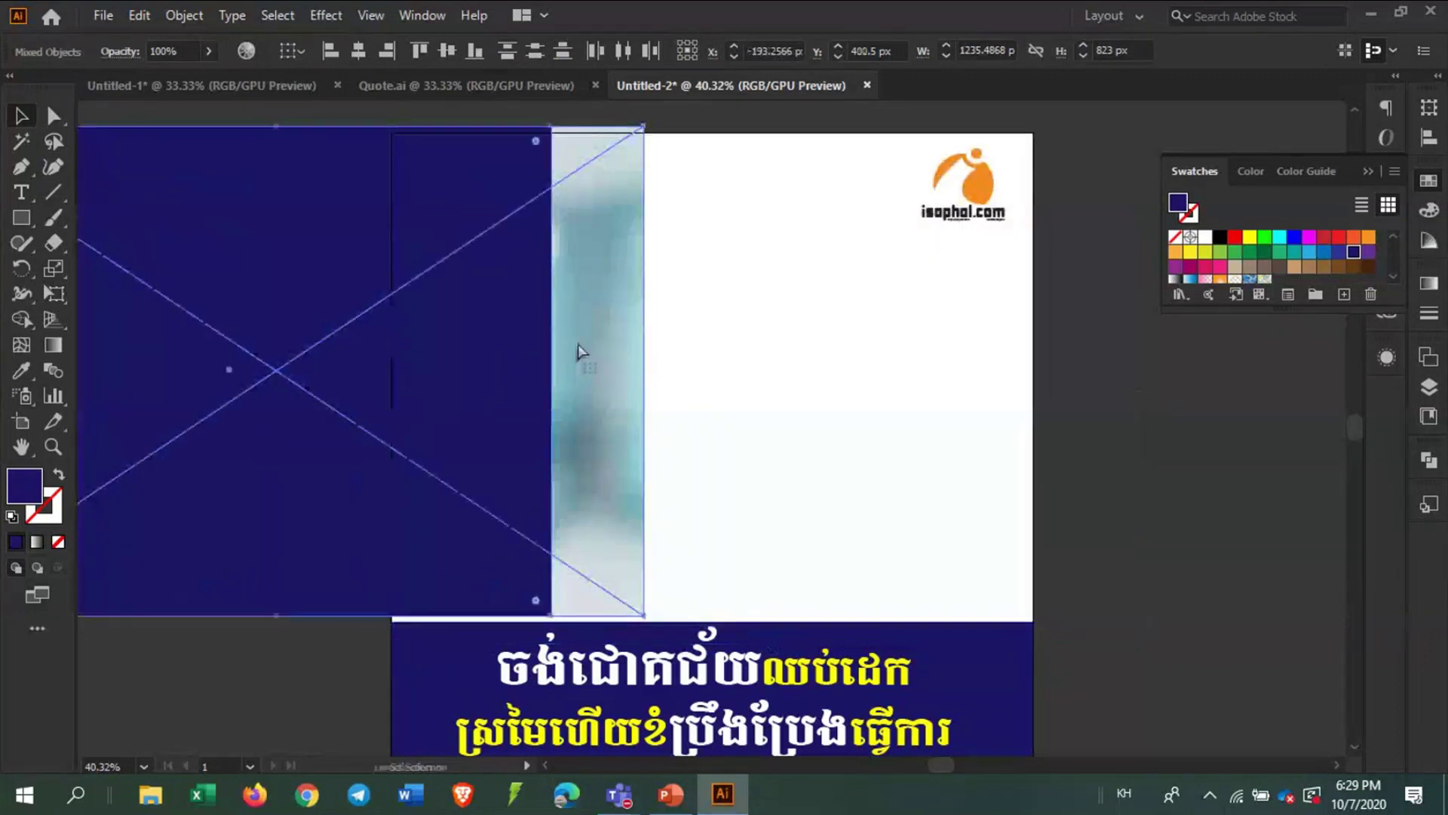
key("ctrl+z")
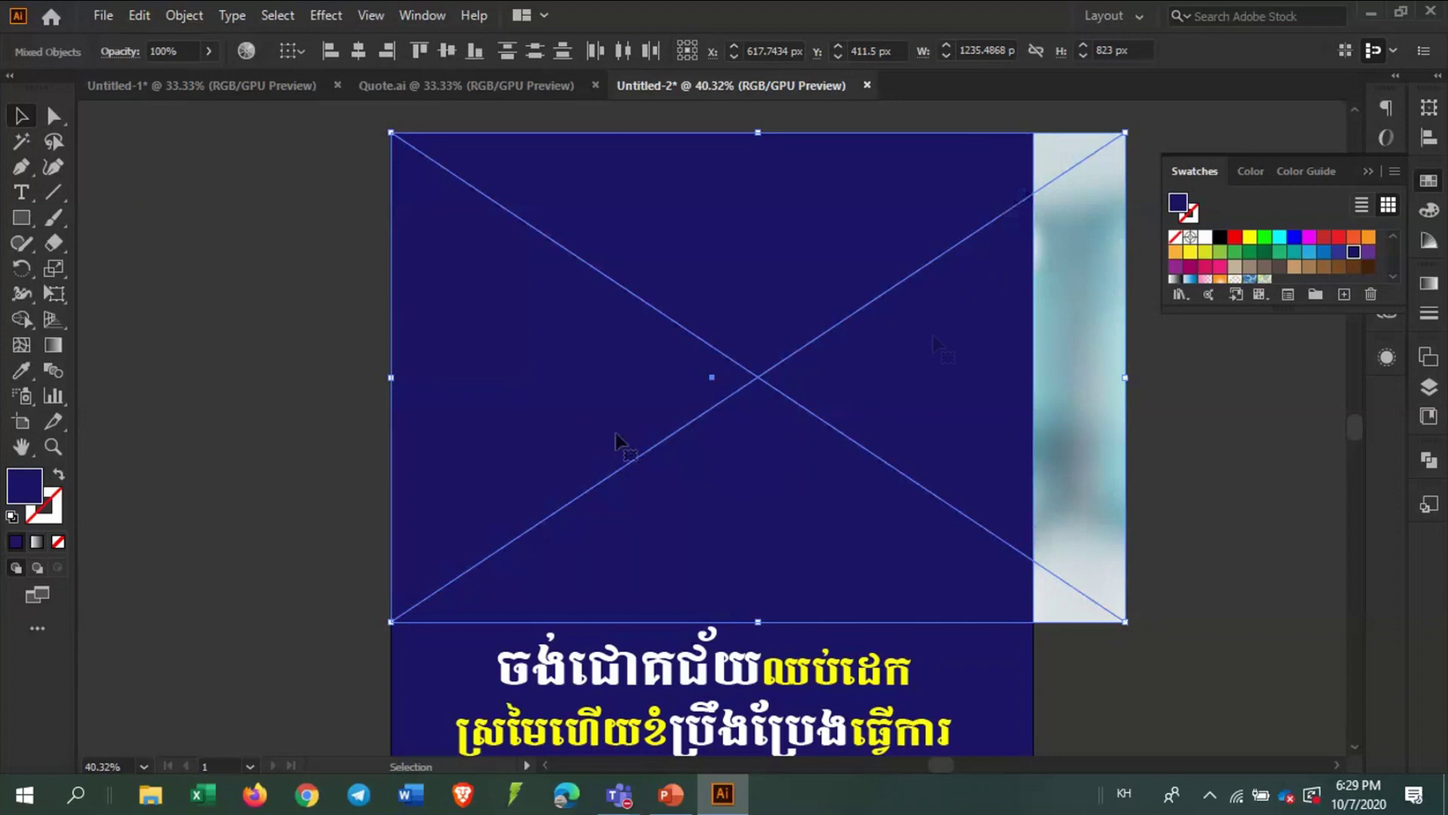
right_click(792, 390)
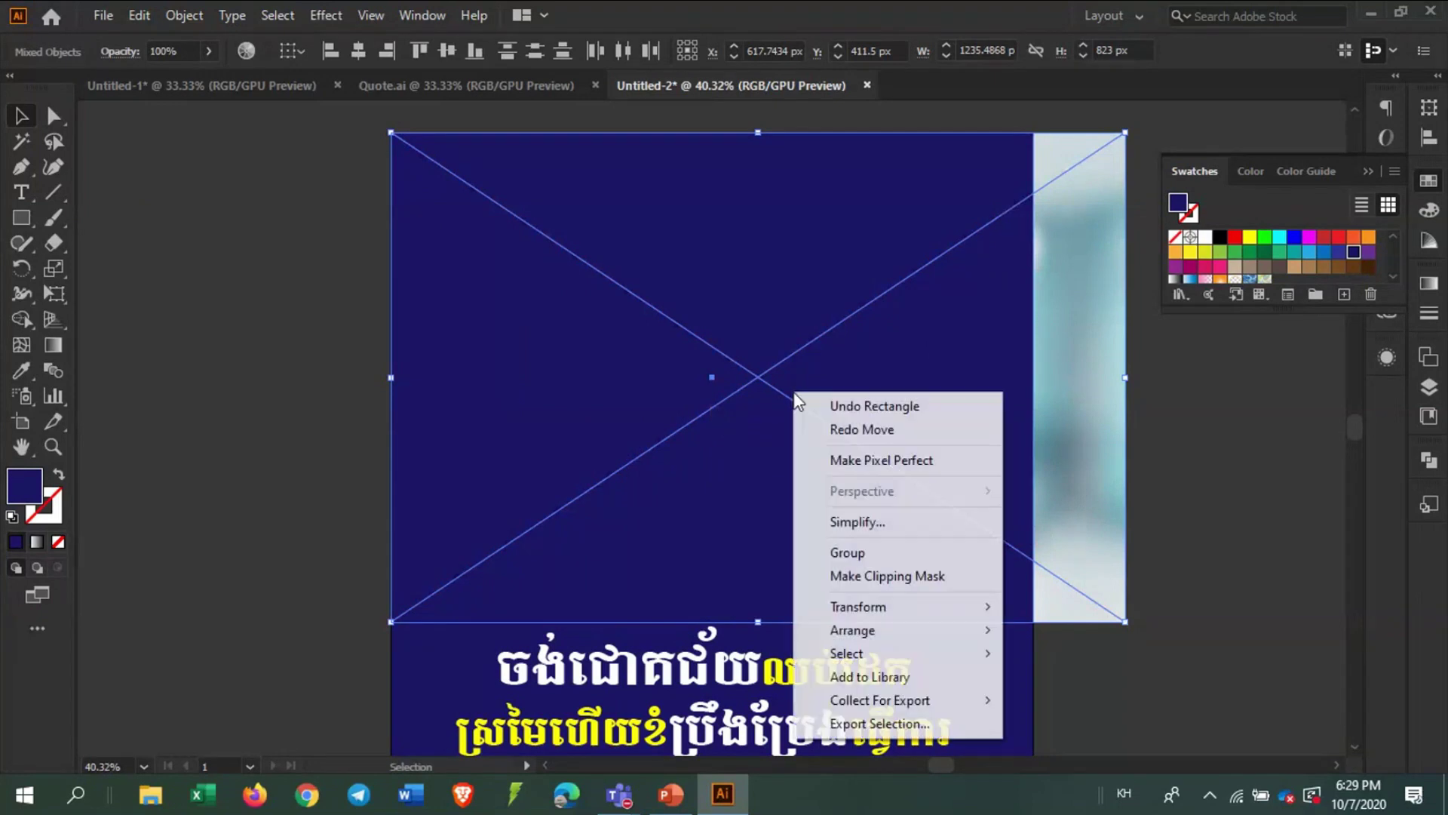
left_click(875, 577)
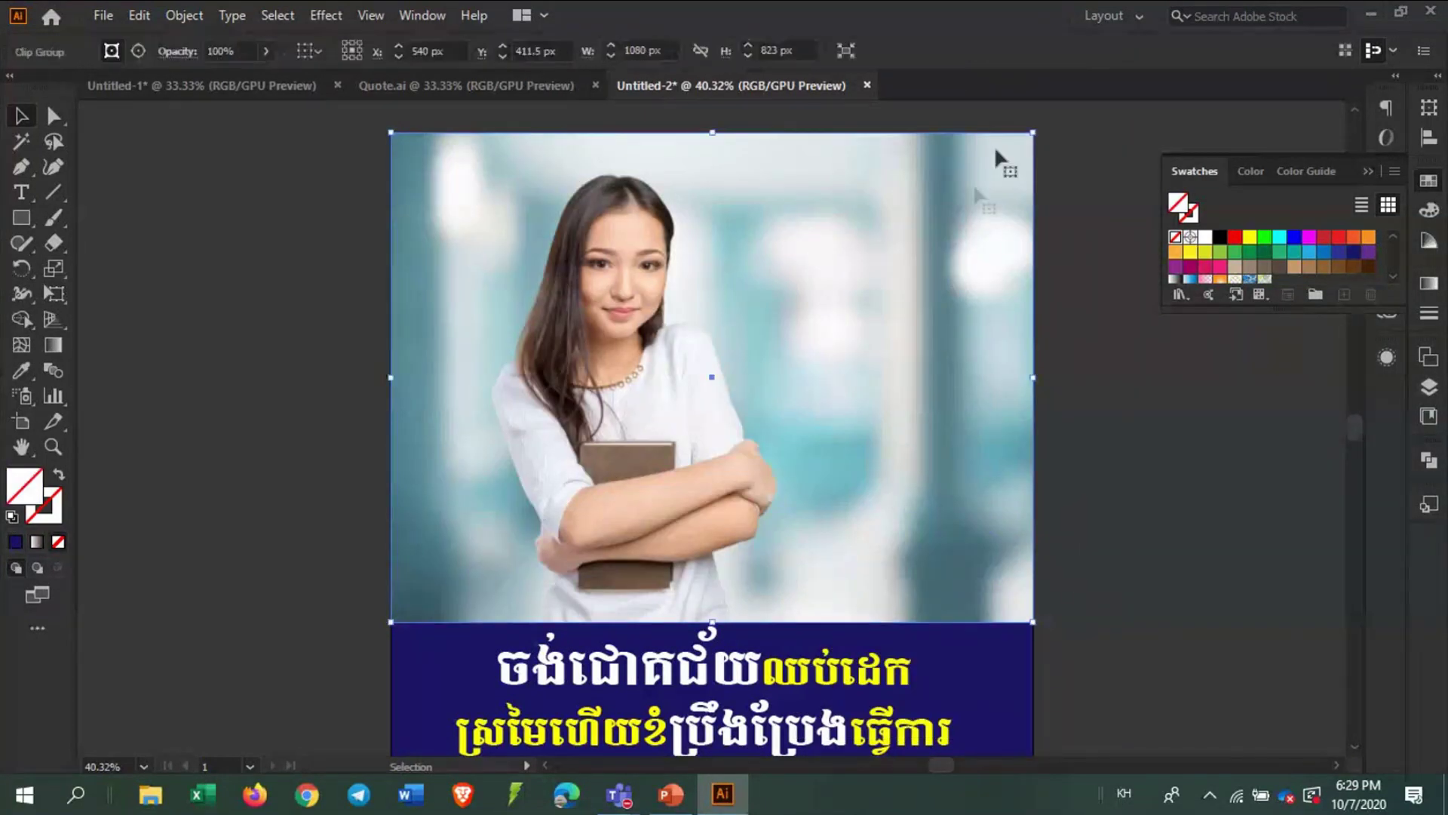
Send the clipped photo group to the back behind the logo and reselect it
right_click(960, 188)
mouse_move(1018, 464)
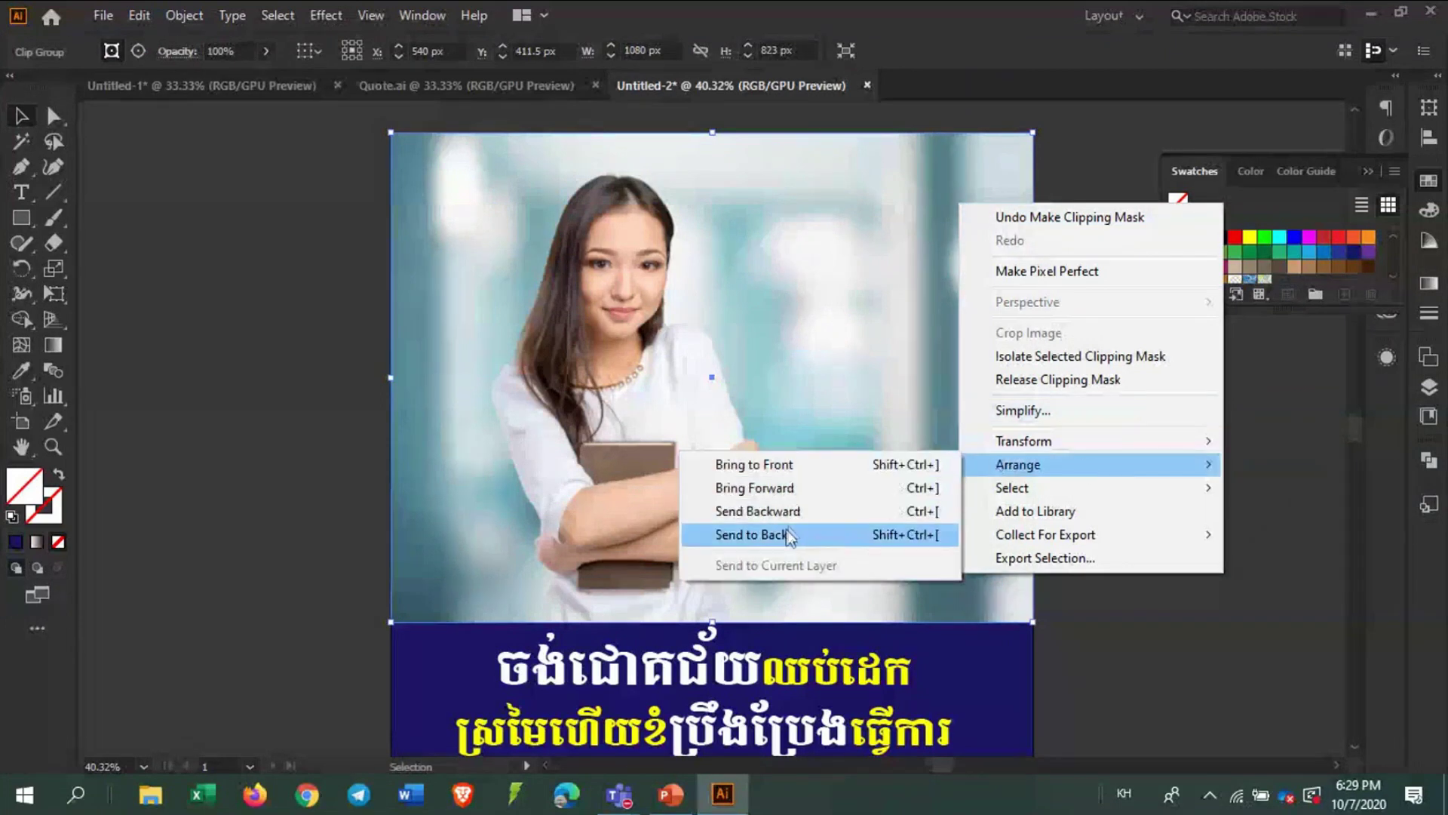
left_click(800, 534)
left_click(1141, 489)
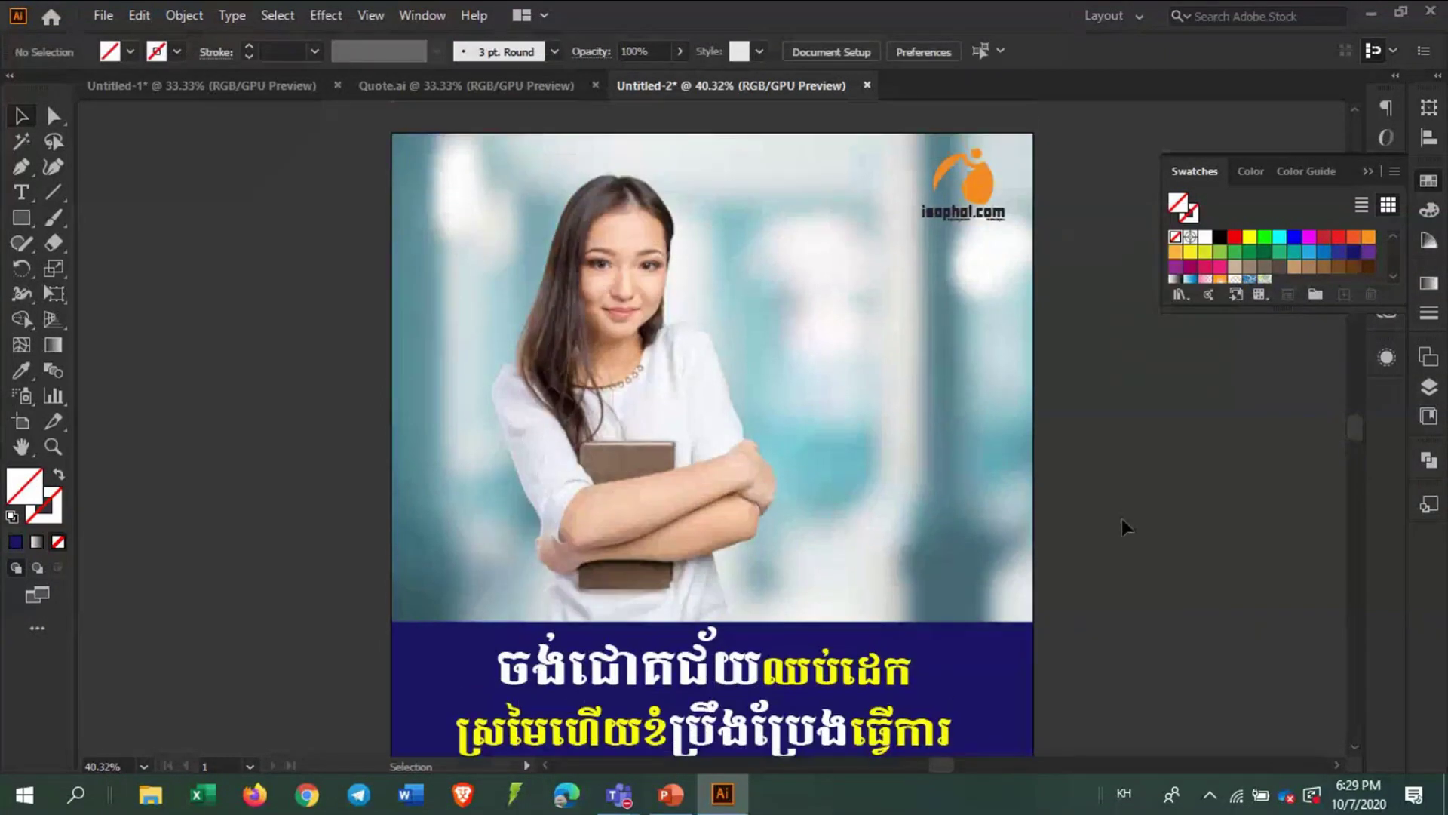
scroll(1179, 507, "down", 2)
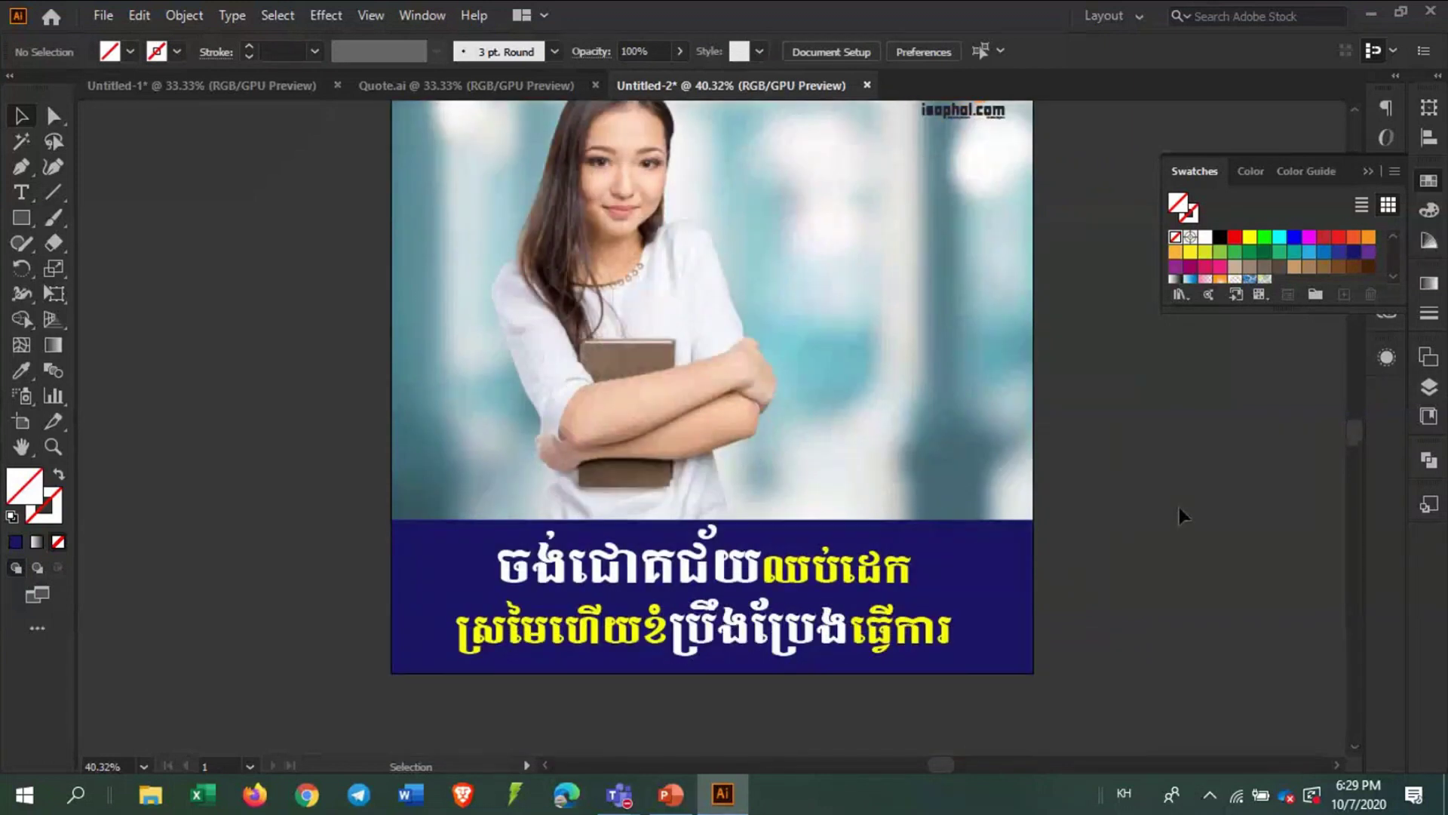
scroll(1179, 507, "up", 3)
scroll(1179, 509, "down", 2)
scroll(1178, 509, "up", 2)
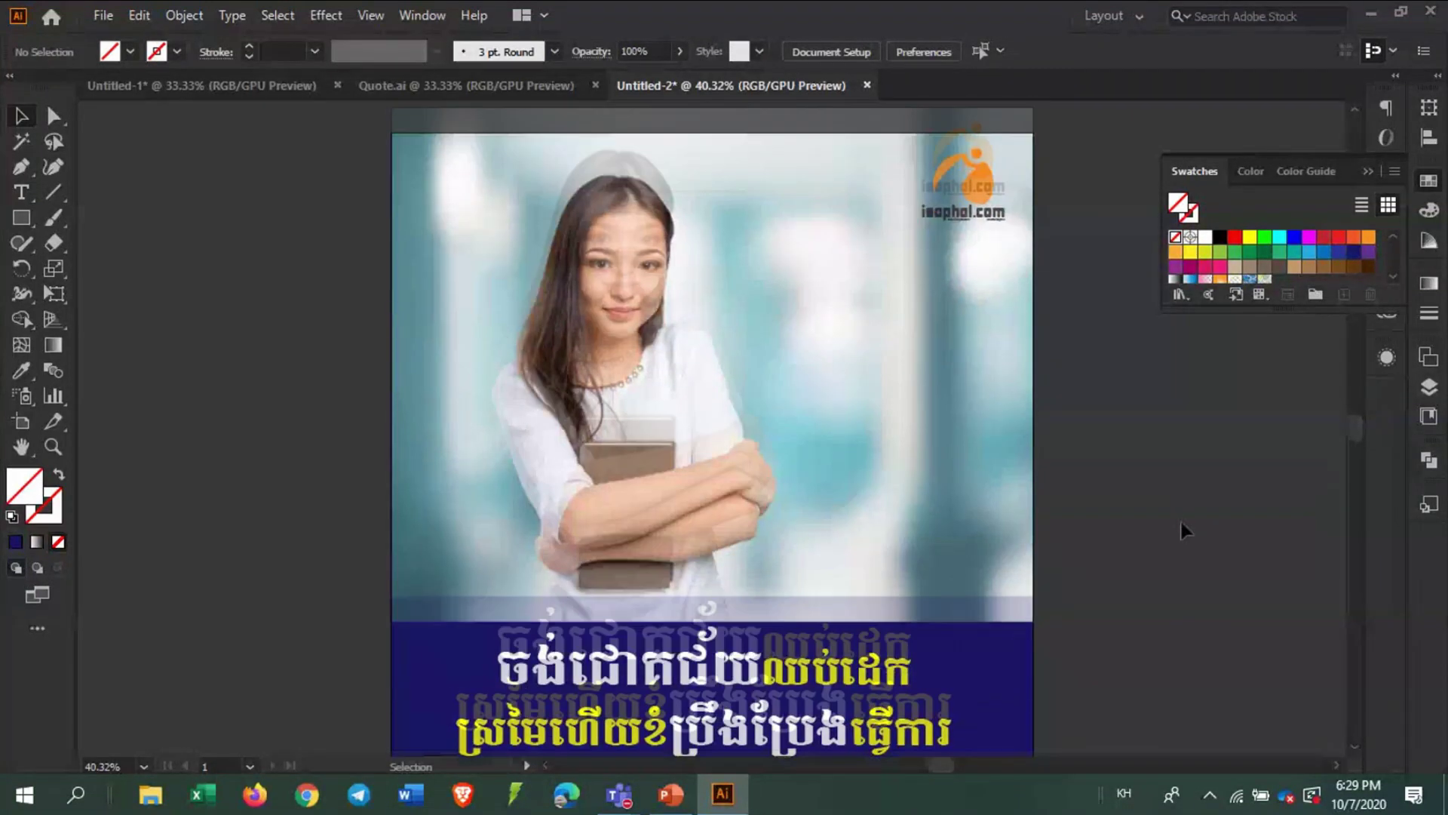
left_click(875, 408)
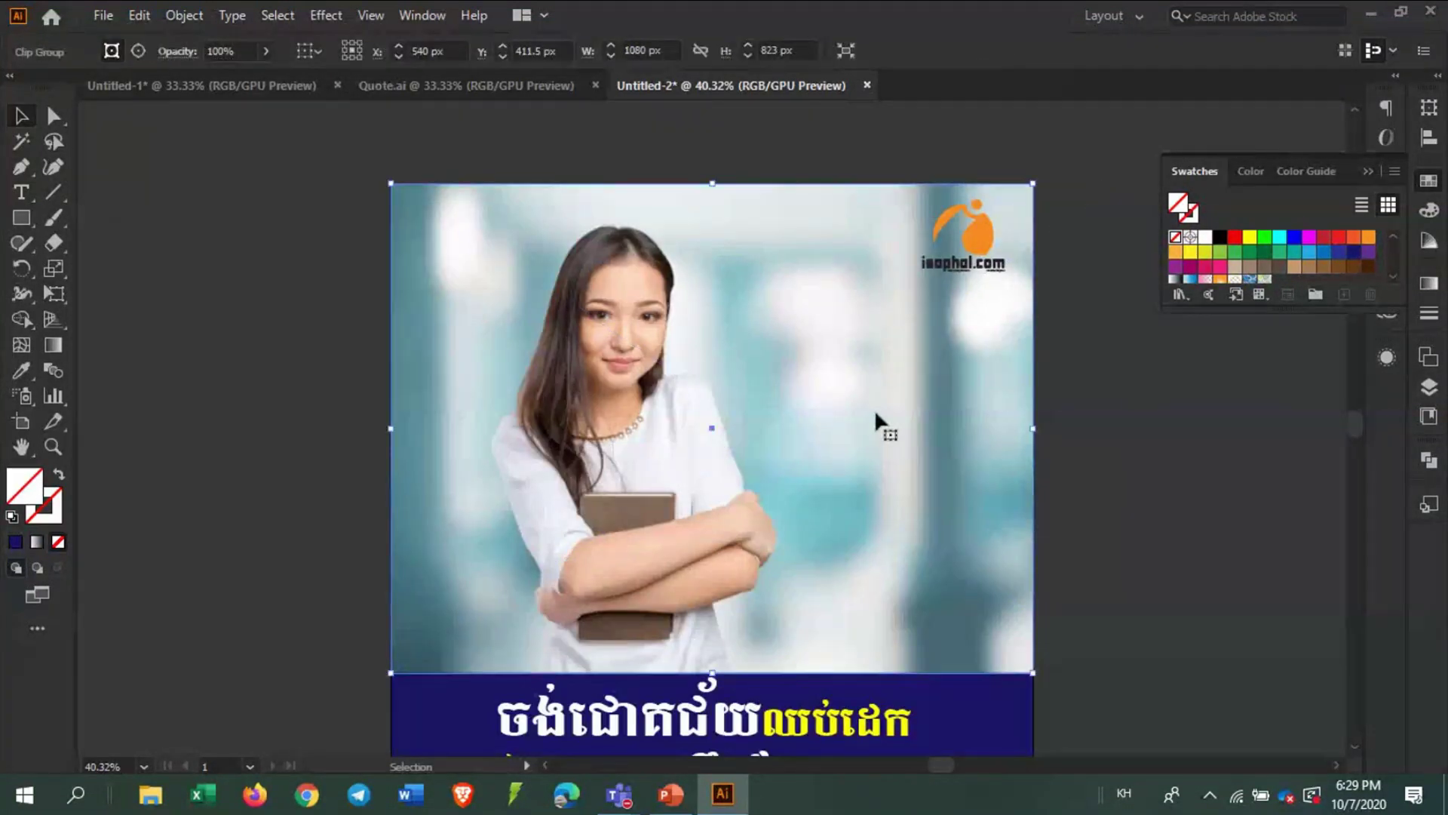
scroll(868, 415, "down", 3)
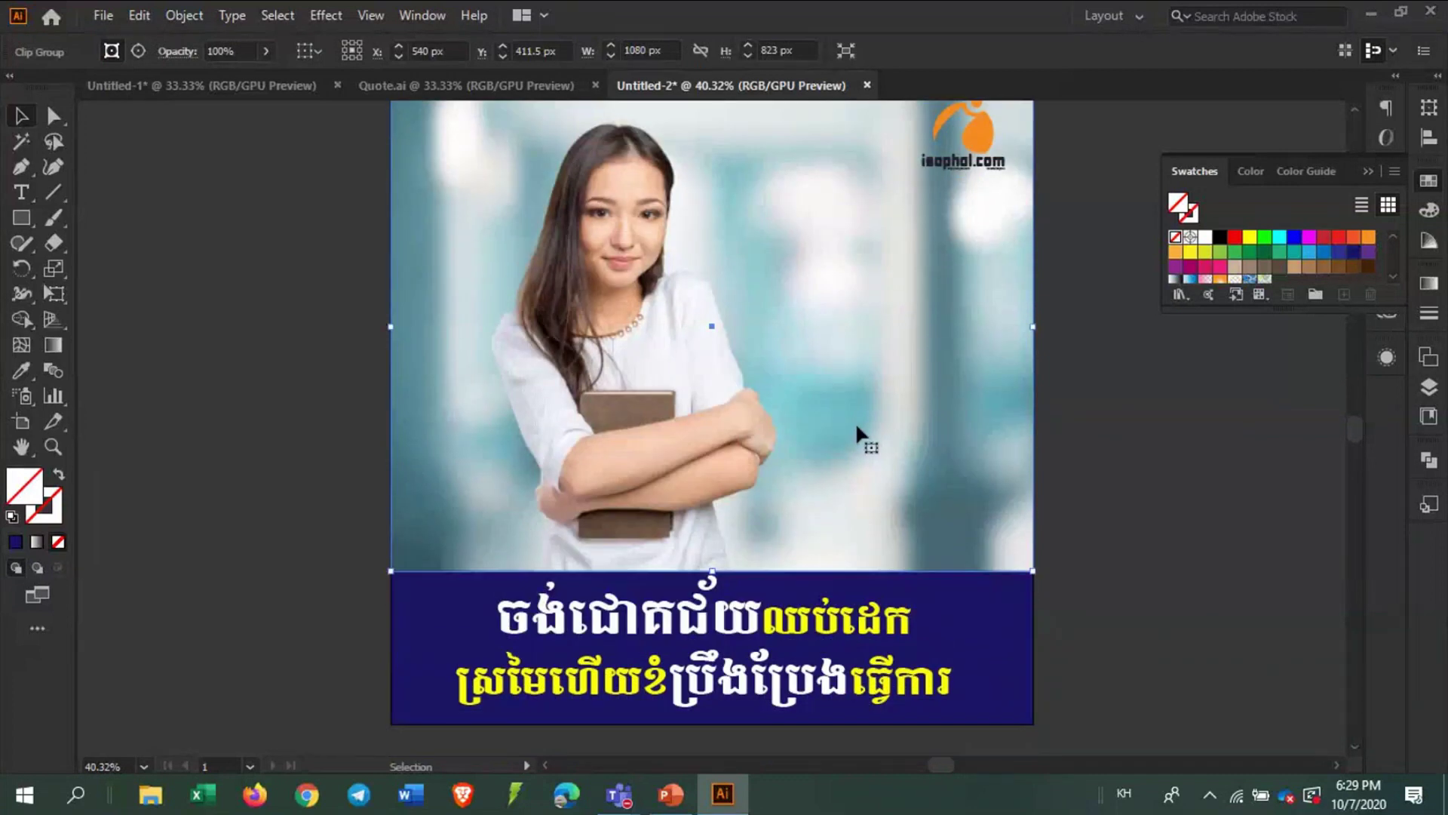
scroll(856, 430, "down", 2)
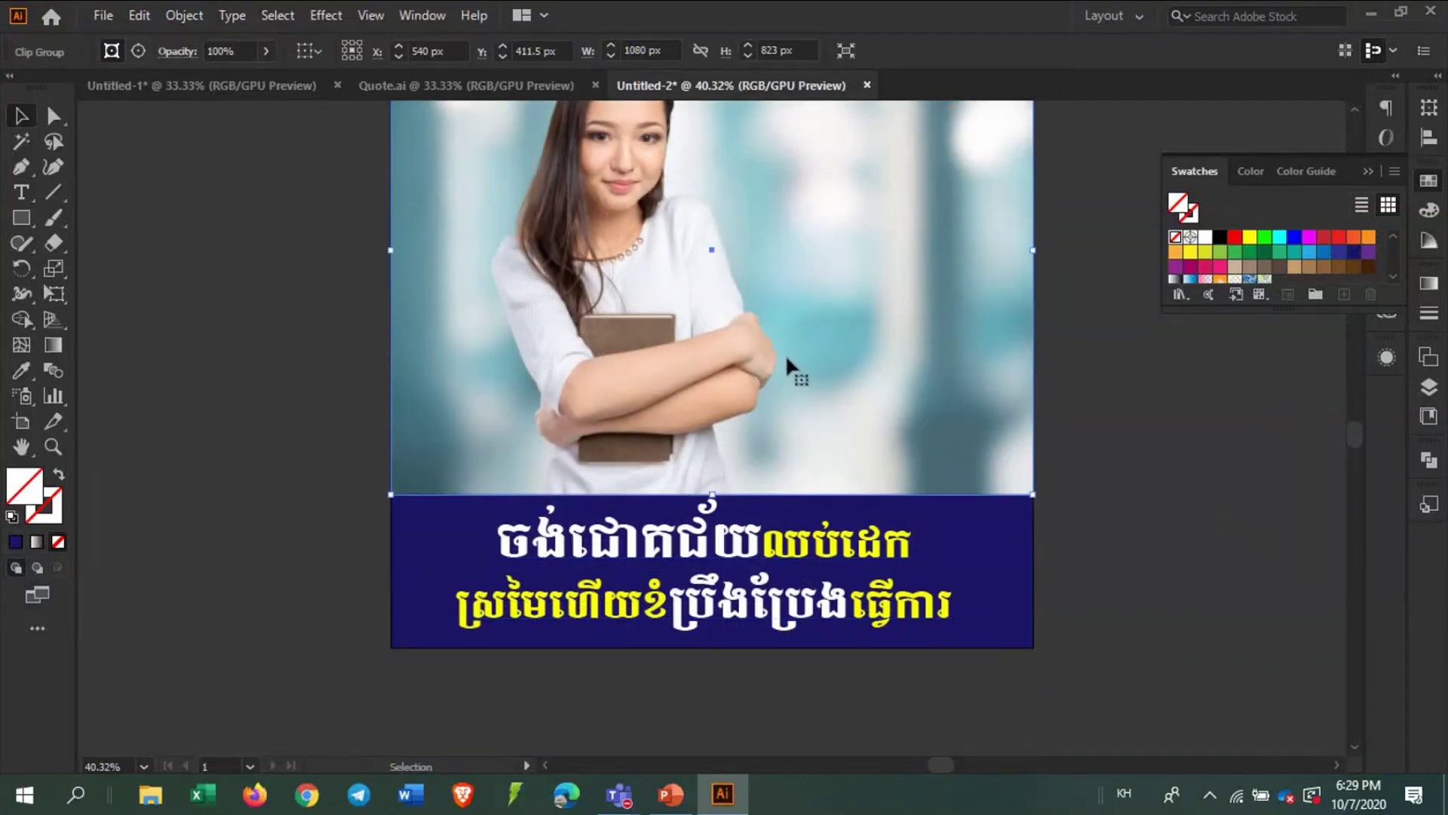
scroll(592, 234, "up", 2)
scroll(767, 296, "up", 2)
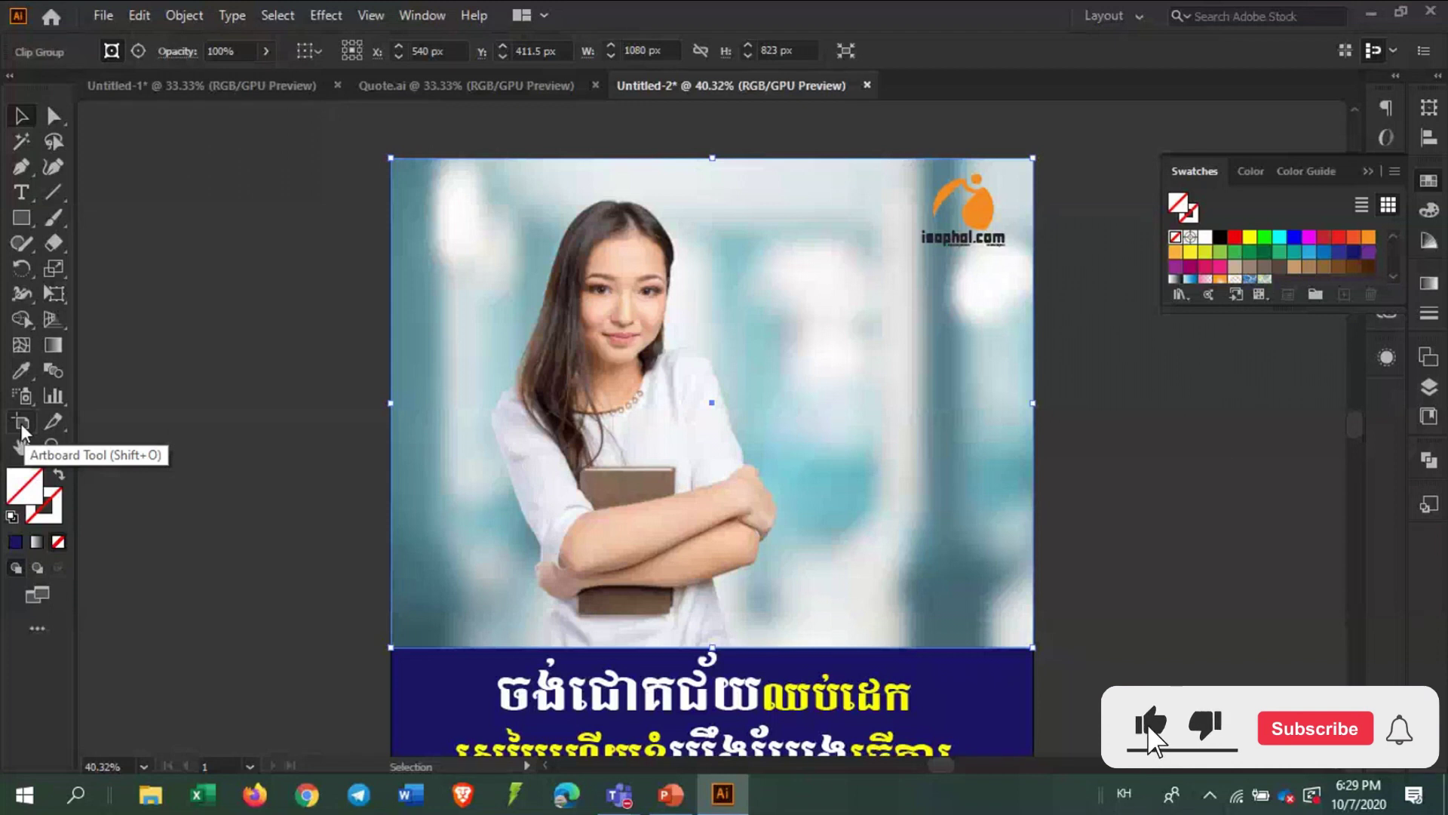
Alt-drag the poster artboard to the right to duplicate it, then fit and centre artboard 2
left_click(21, 423)
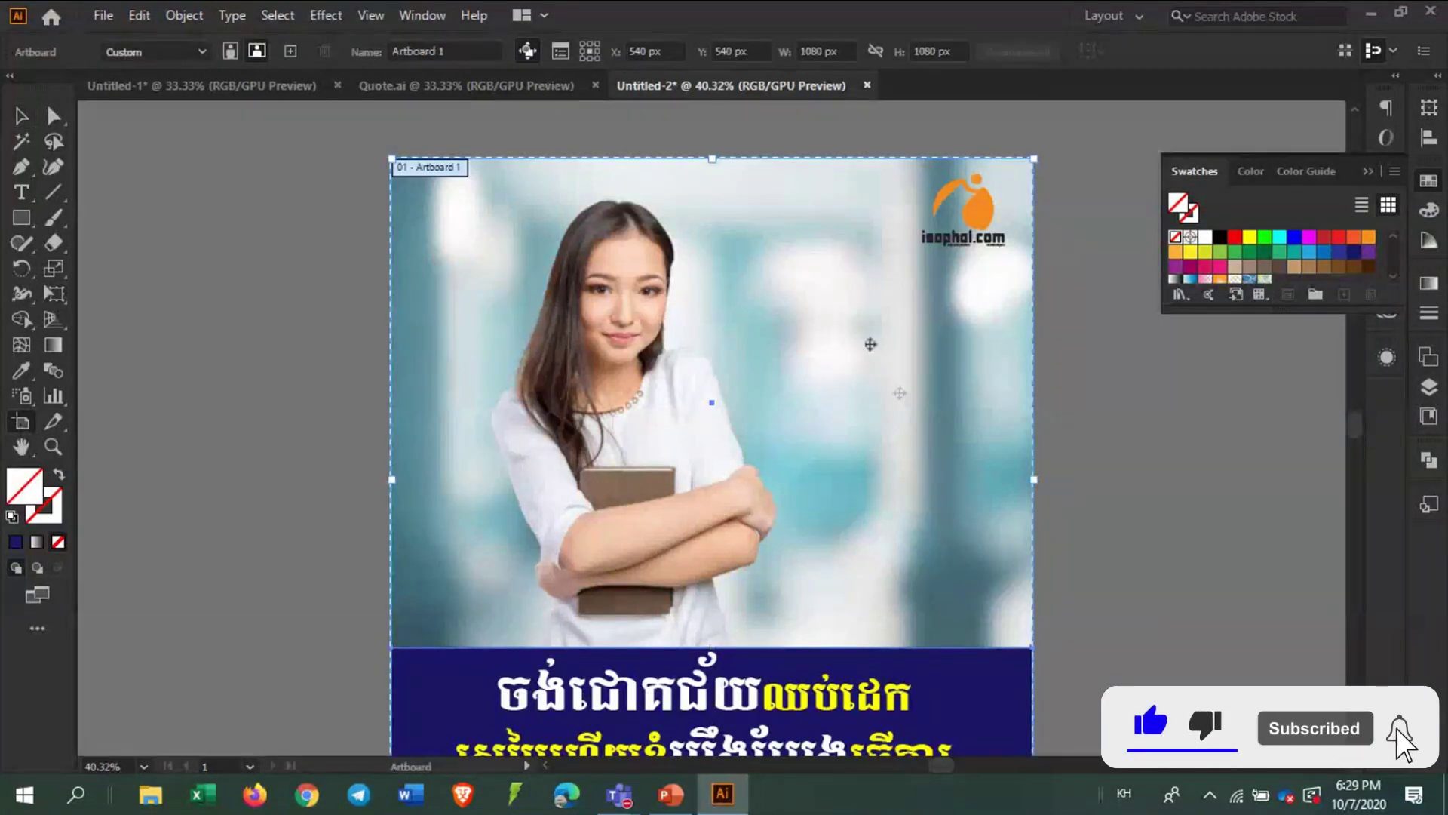
scroll(754, 370, "down", 1)
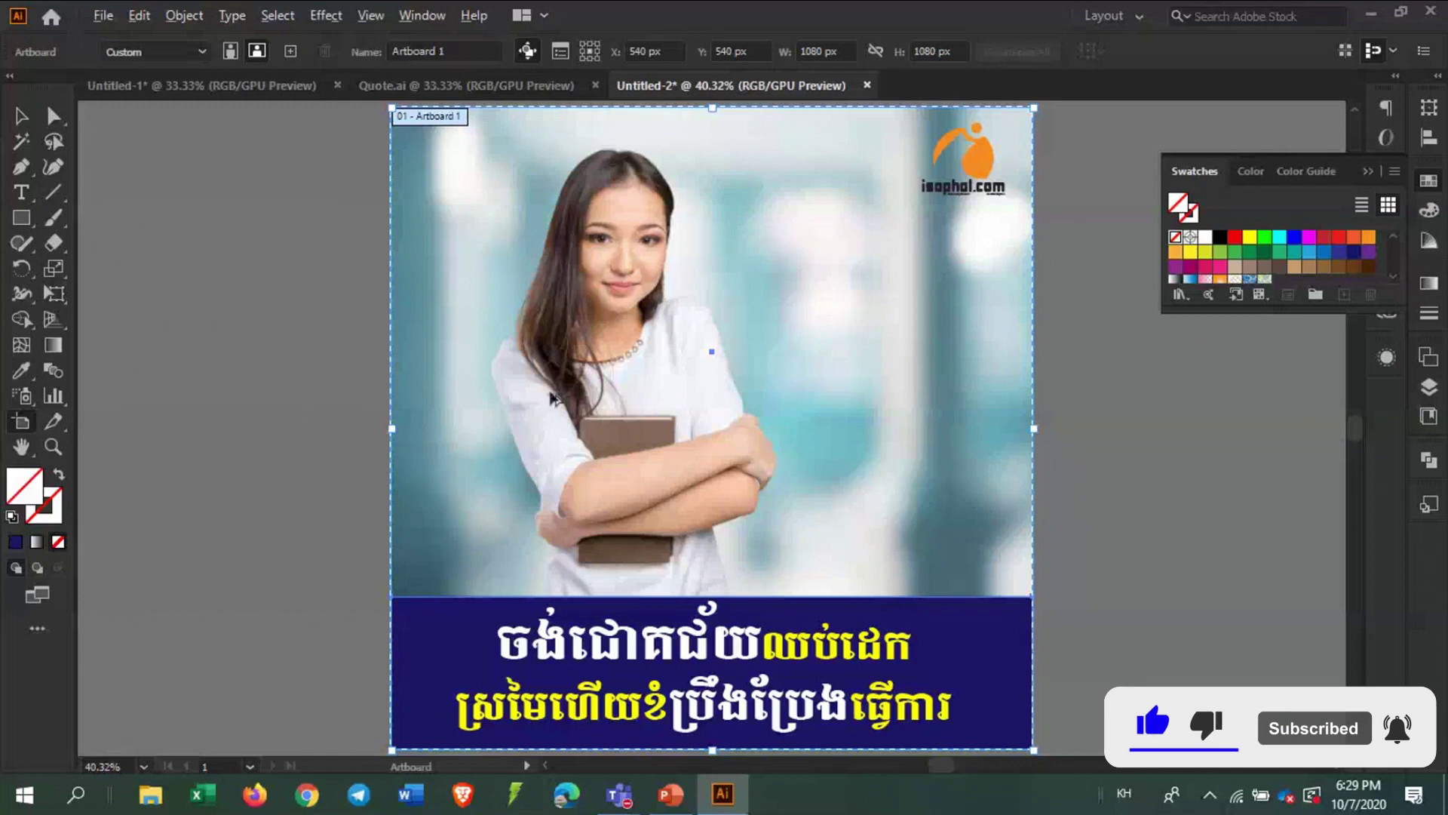
mouse_move(555, 393)
left_mouse_down()
mouse_move(922, 411)
mouse_move(1212, 378)
left_mouse_up()
key("h")
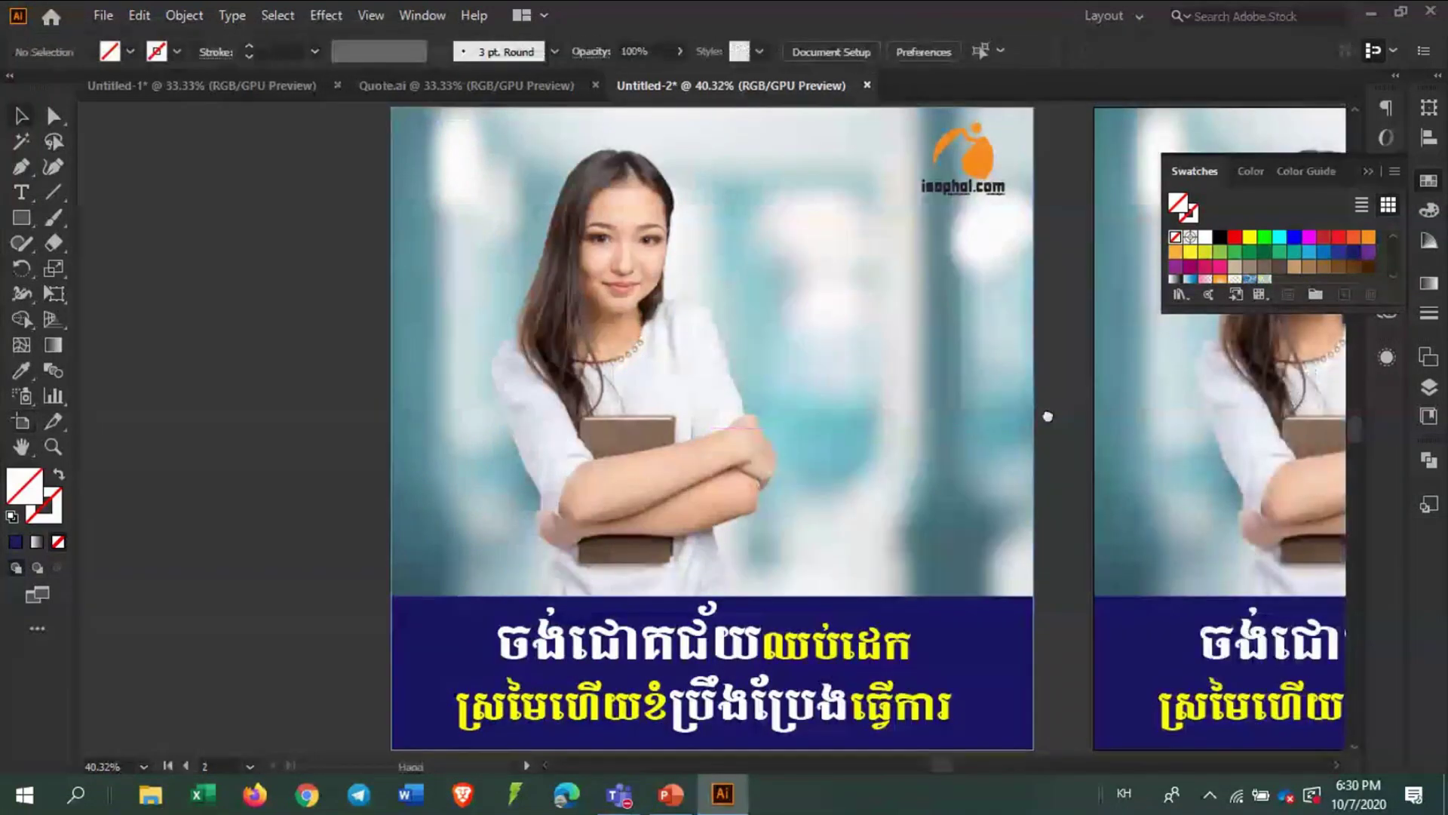
key("ctrl+alt+0")
left_click(246, 764)
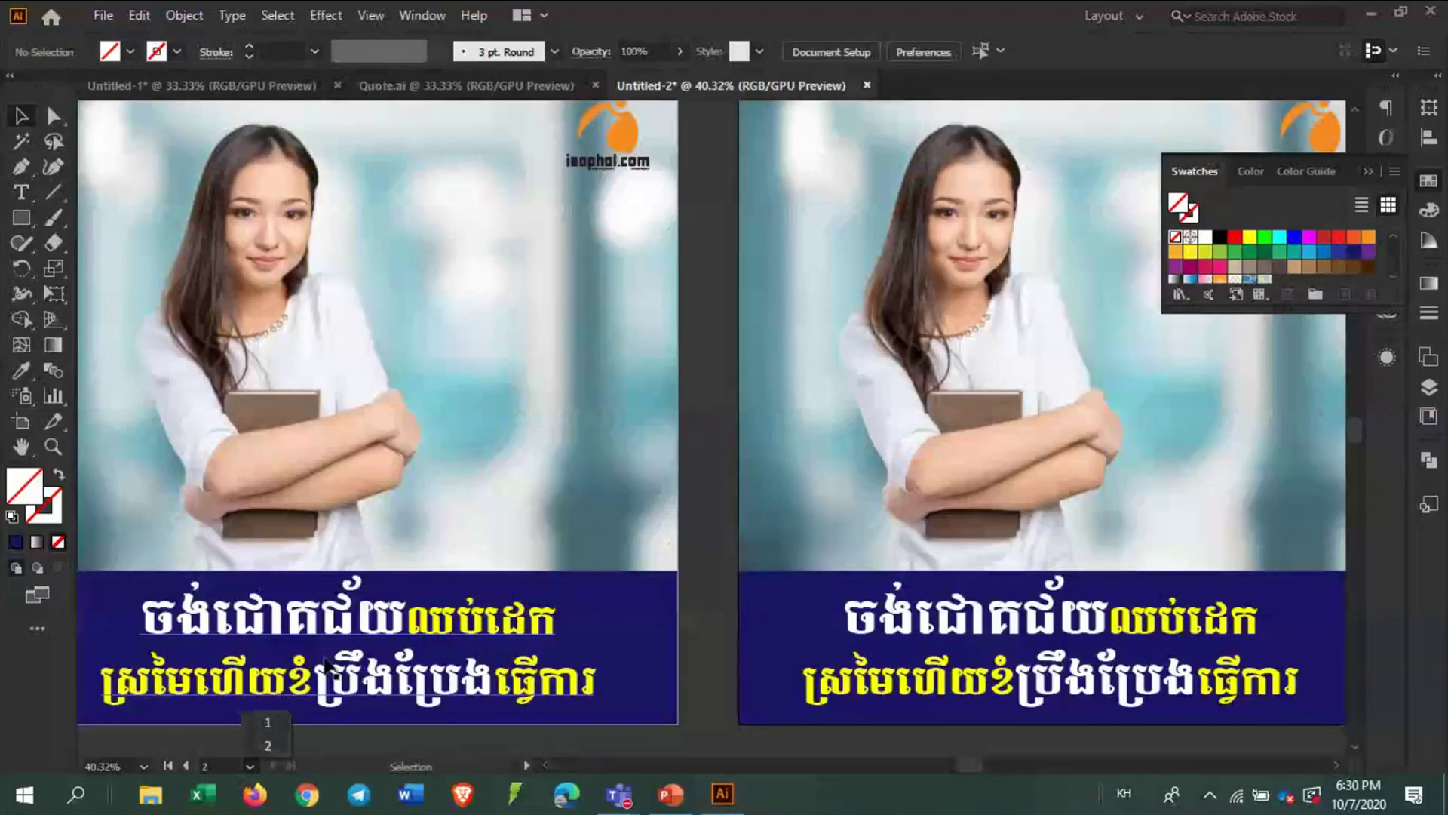
left_click(713, 379)
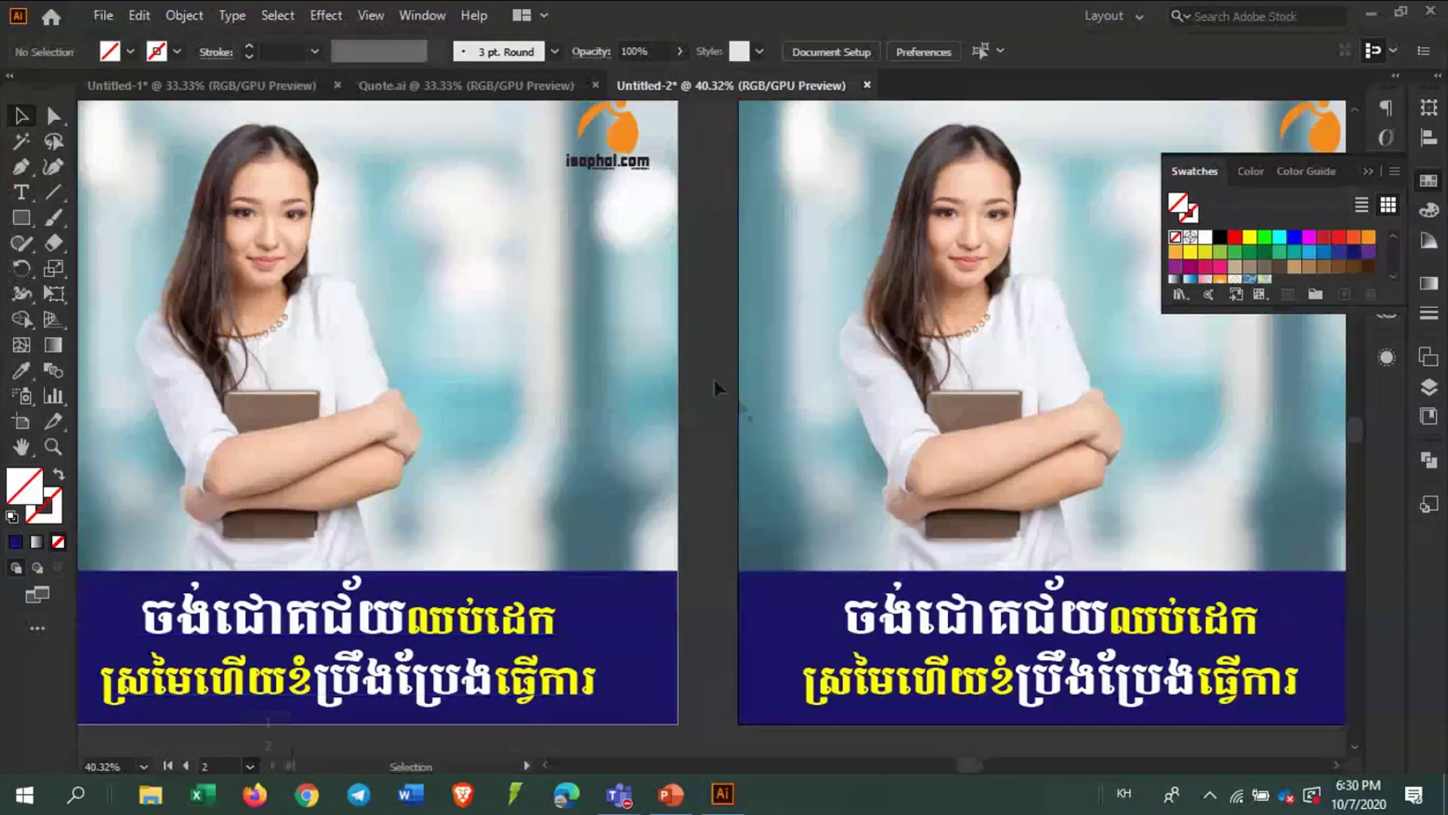
left_click(925, 411)
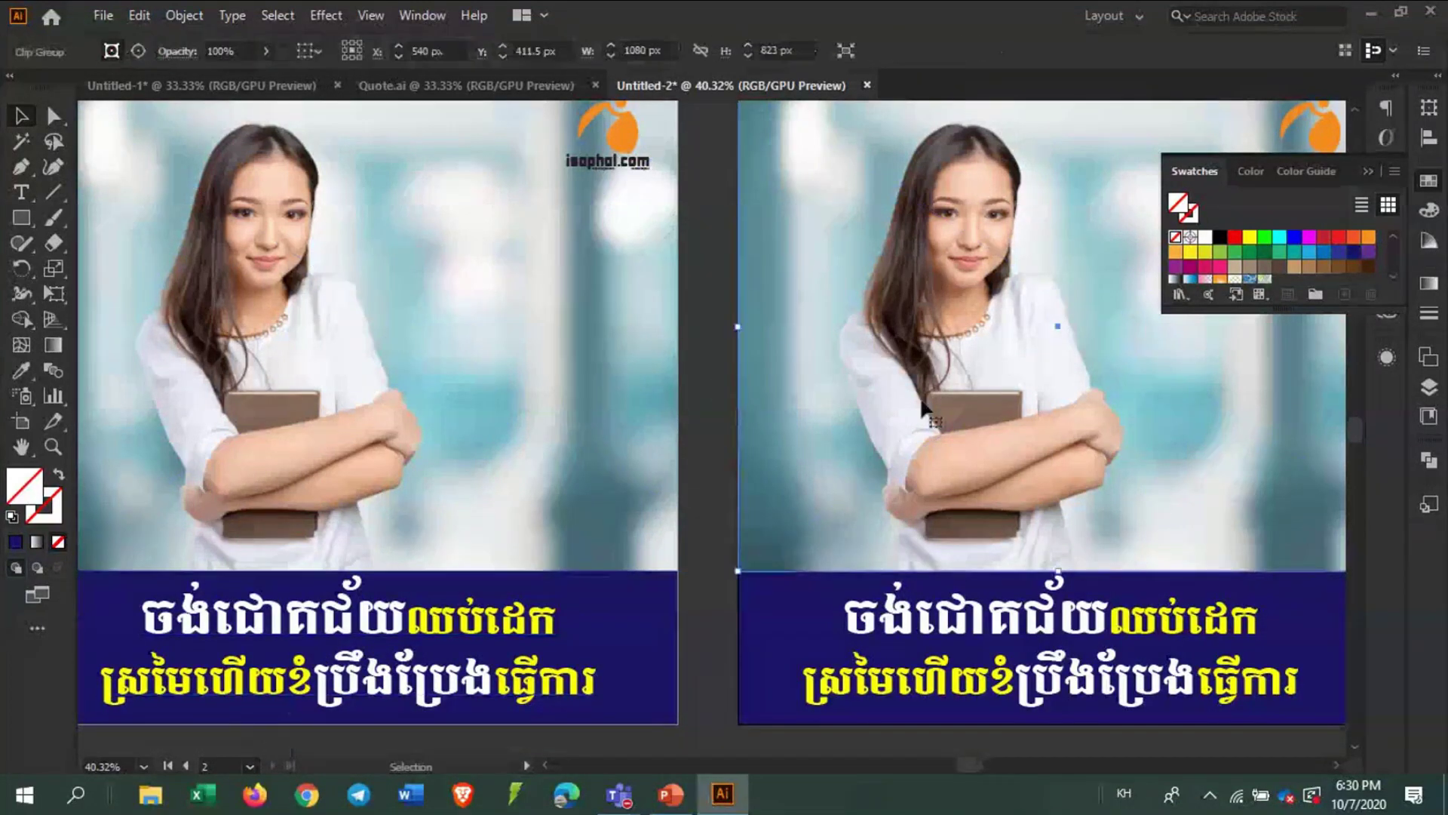
left_click_drag(973, 448, 549, 415)
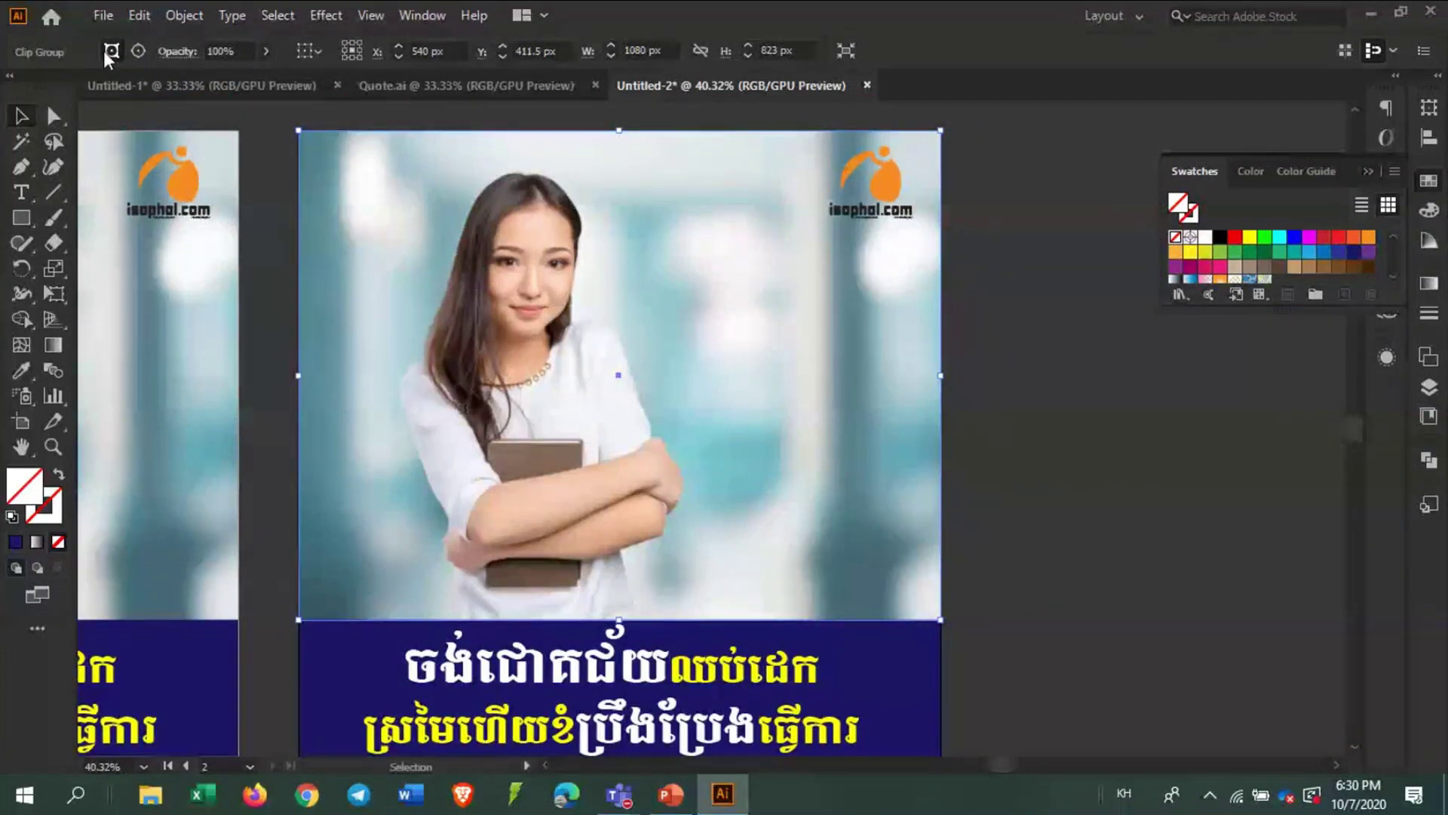
left_click(103, 15)
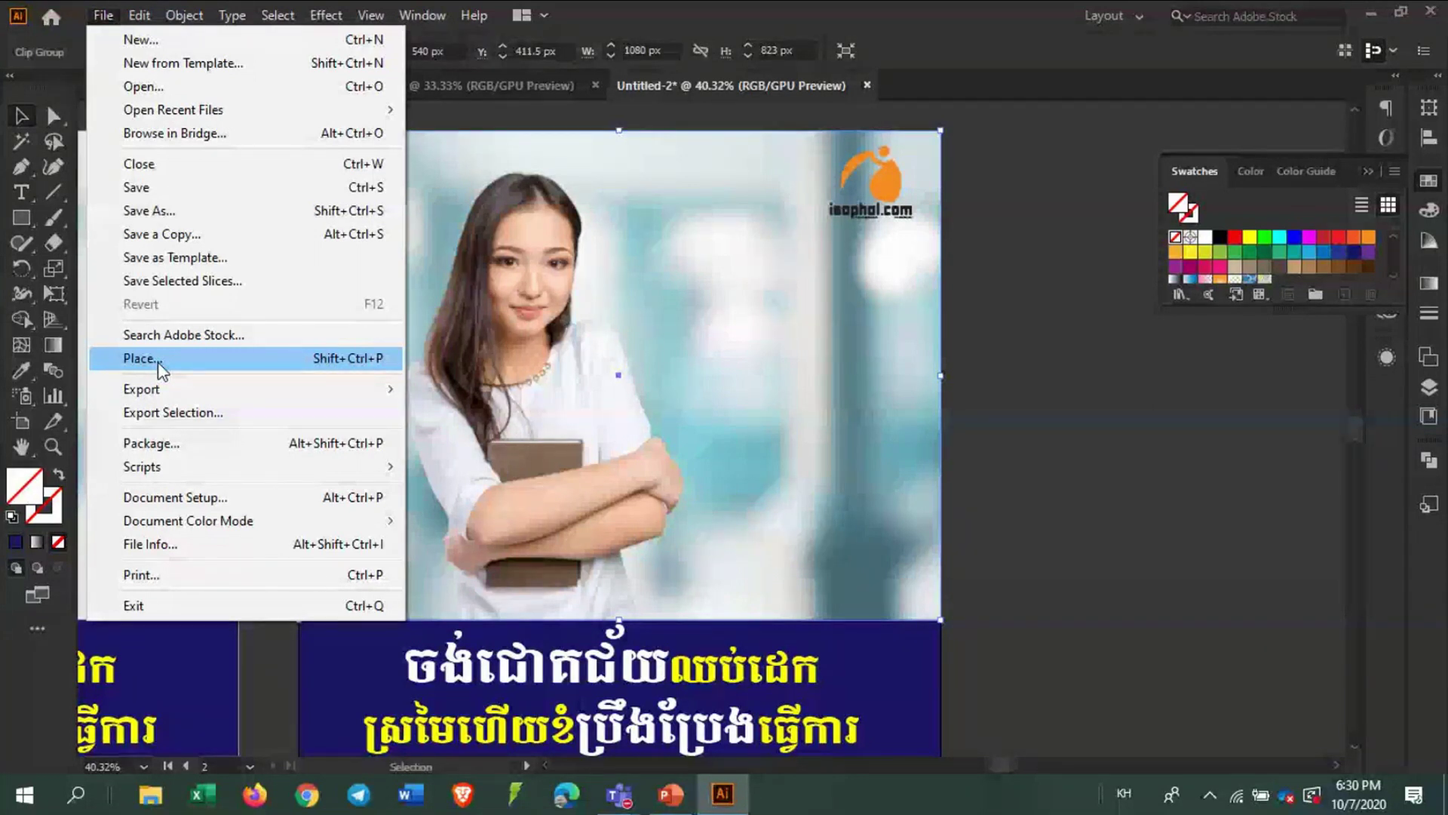
left_click(160, 365)
left_click(543, 547)
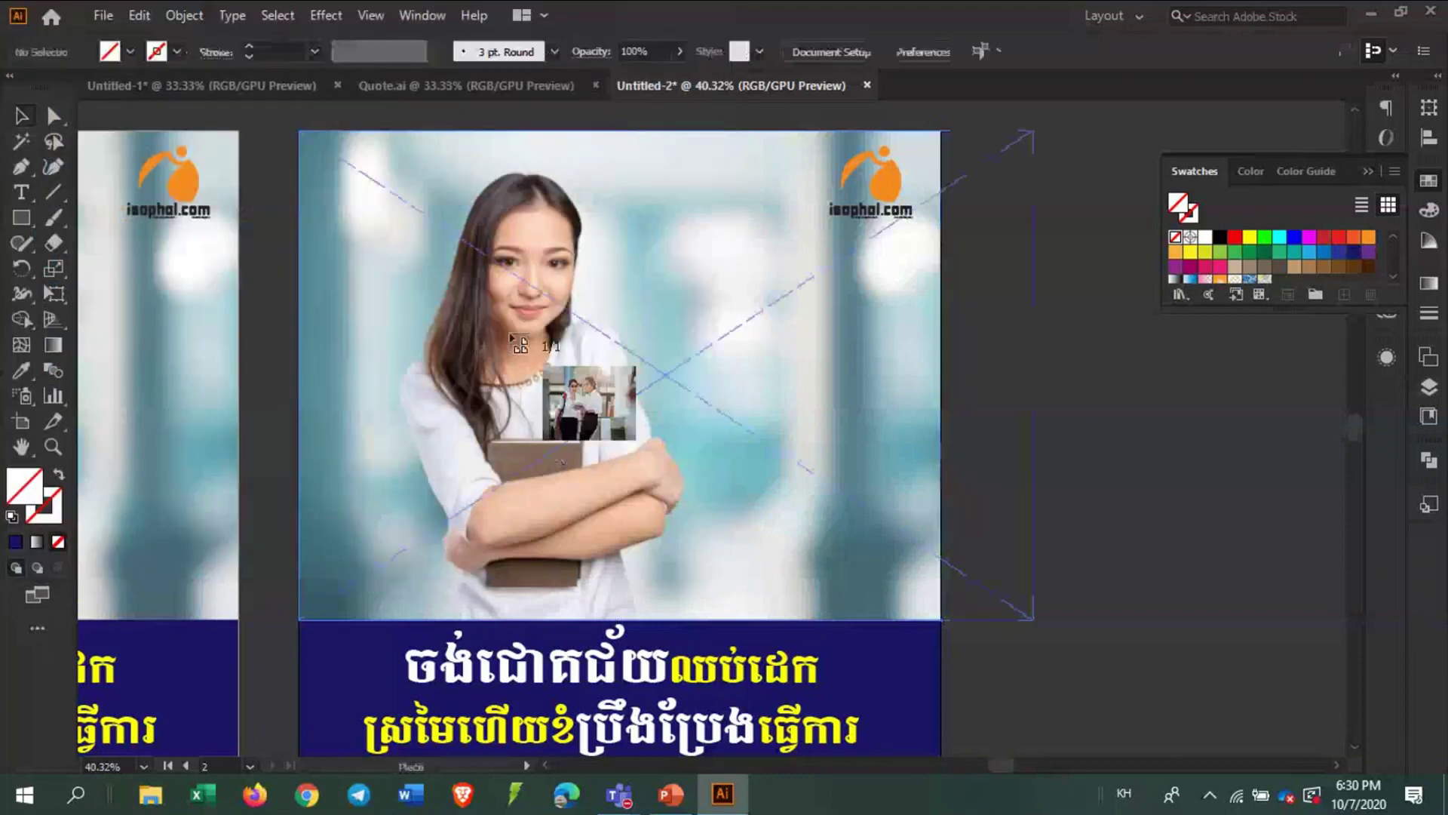
left_click_drag(304, 136, 880, 553)
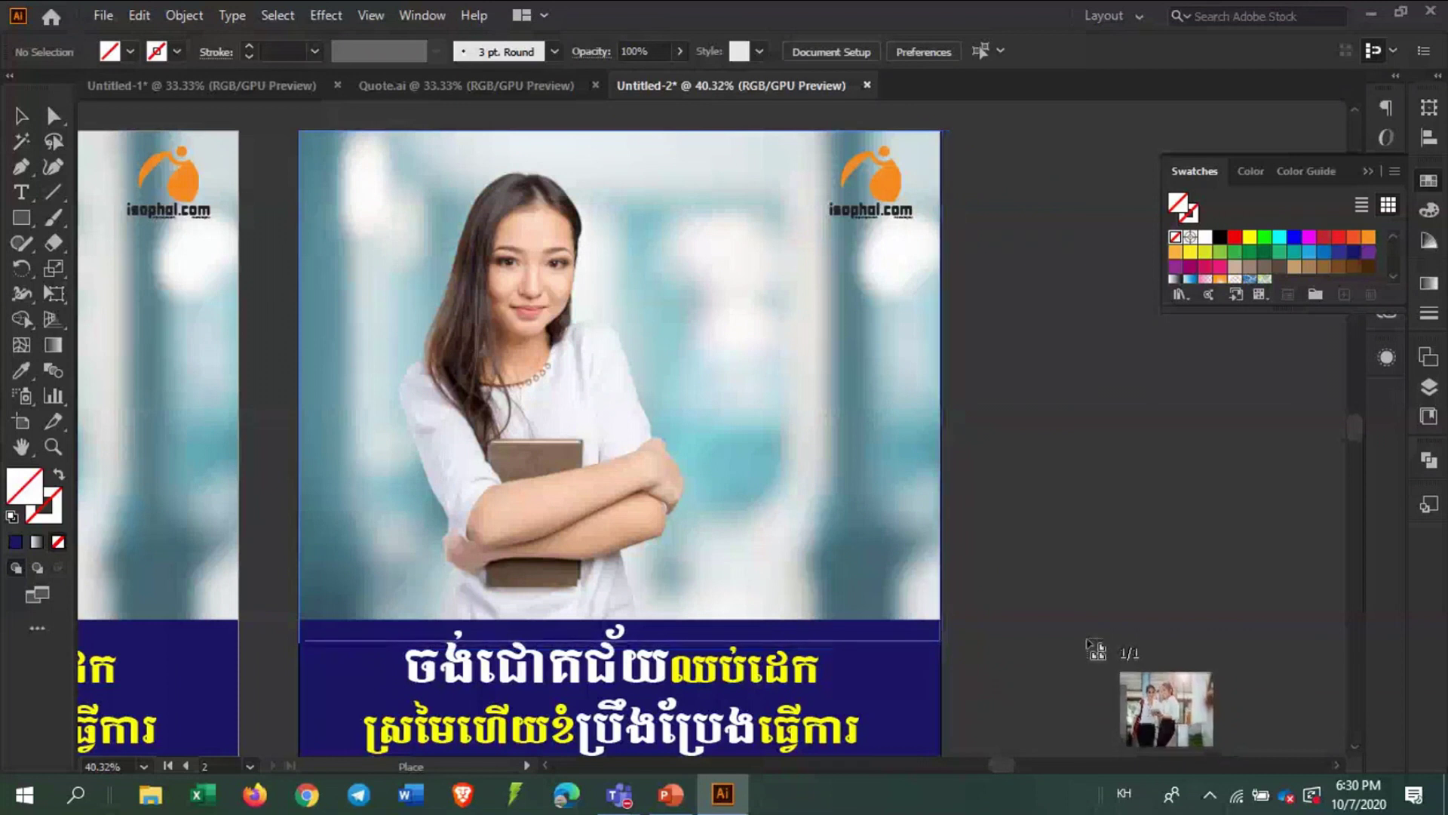
left_click(300, 132)
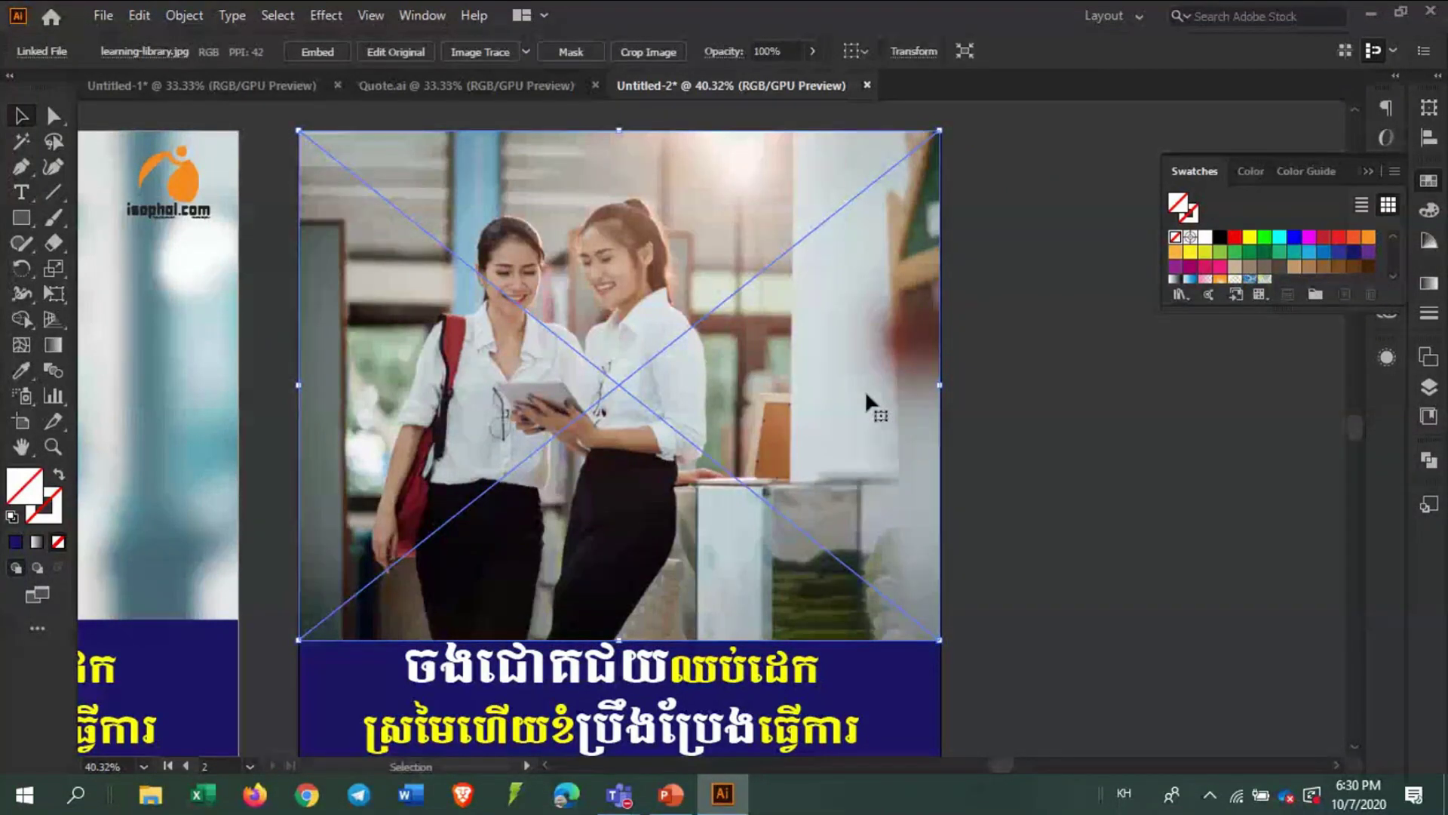
key("ctrl+z")
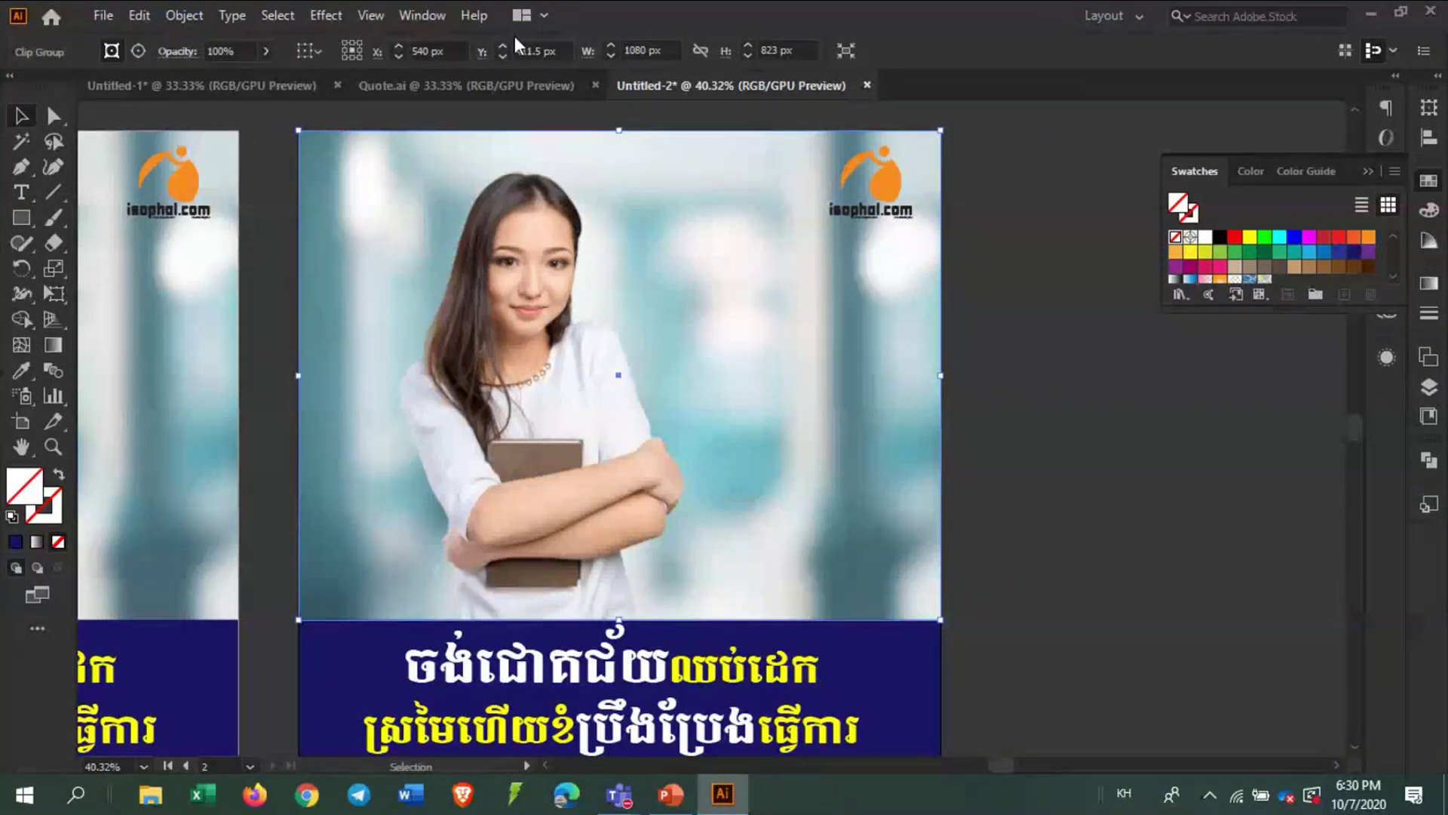
Open the Links panel and click through the two woman-university.jpg entries
left_click(411, 16)
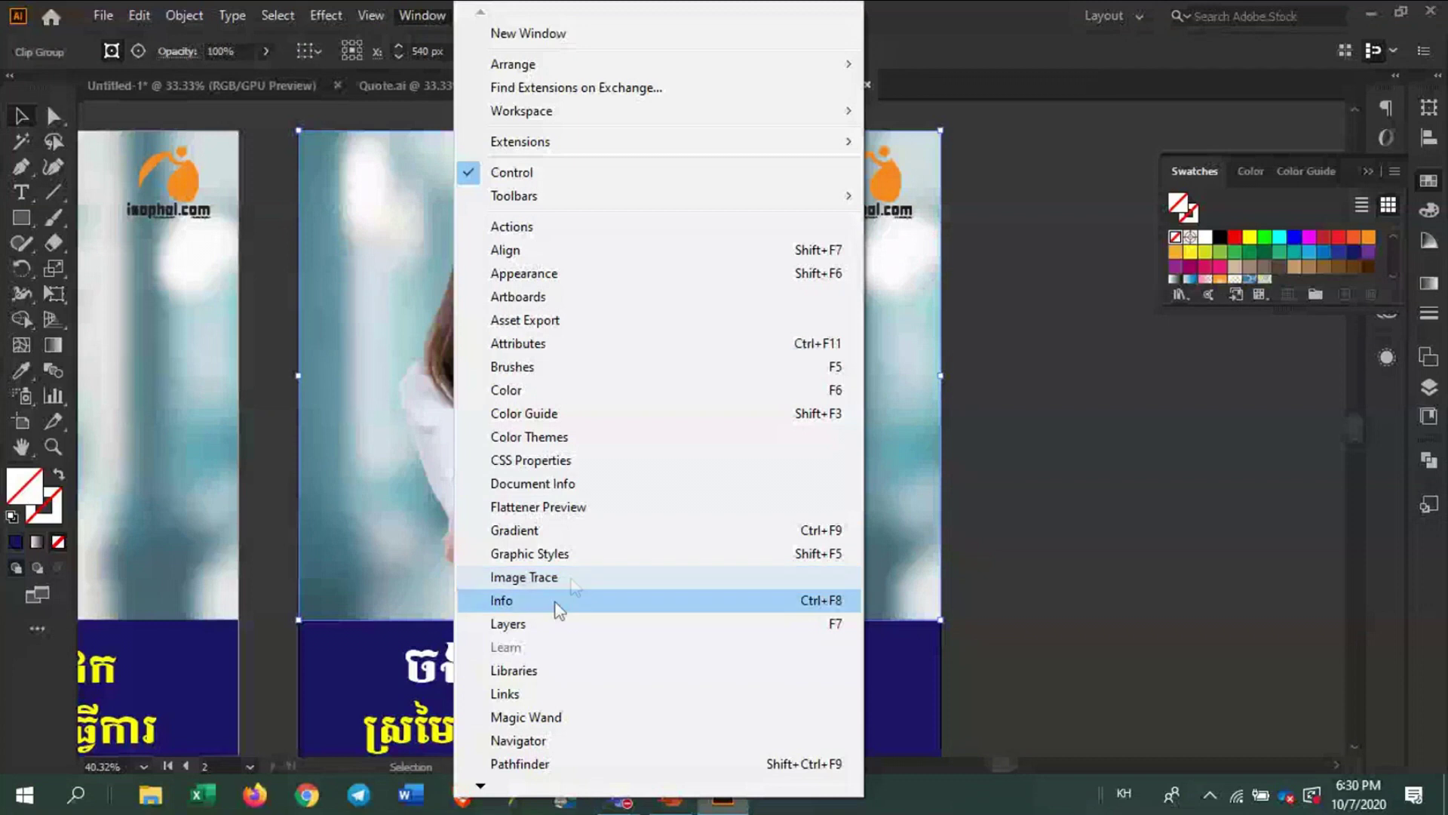
left_click(516, 694)
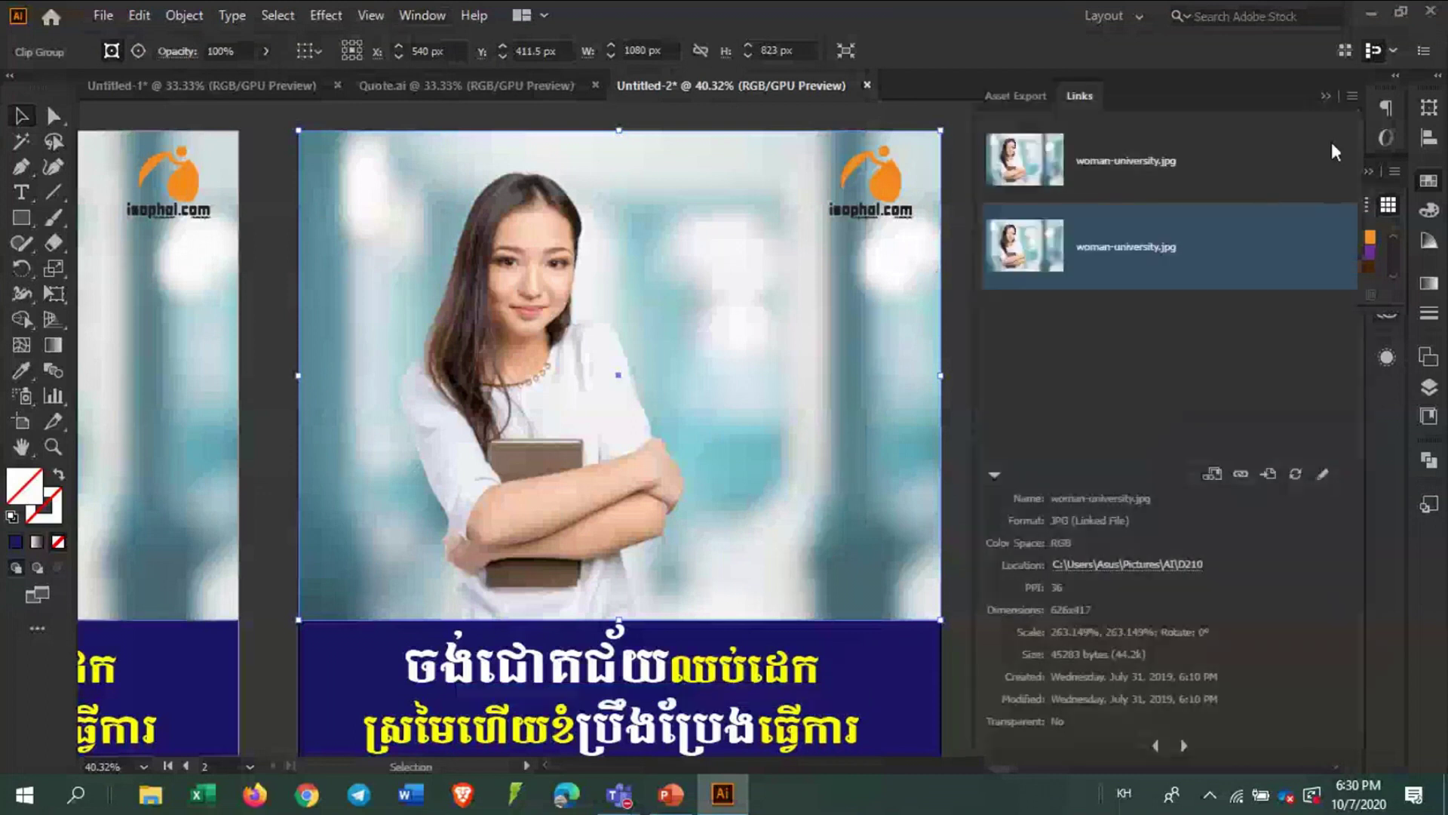
left_click(1216, 196)
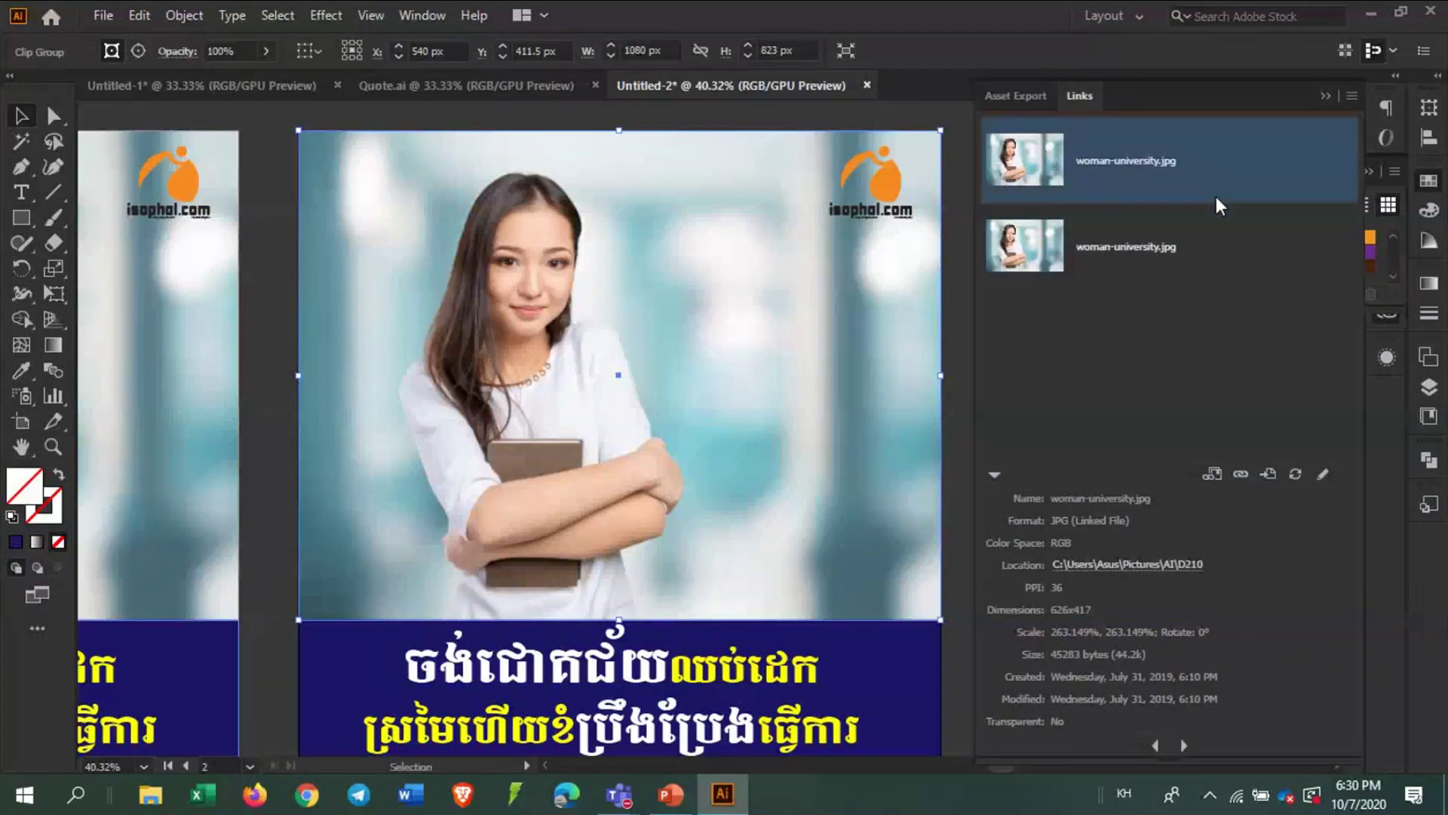
left_click(1135, 240)
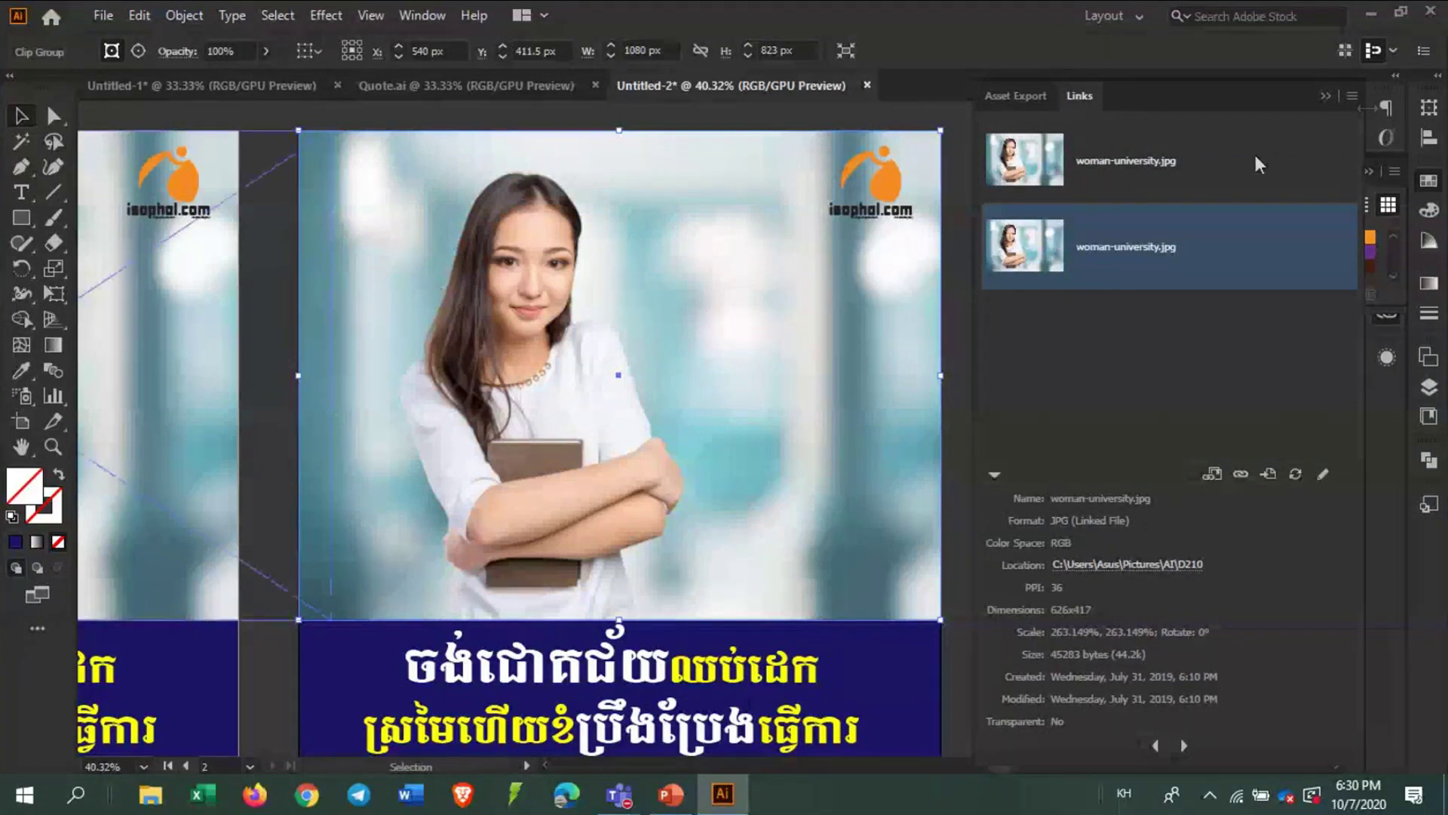
left_click(1205, 183)
left_click(1162, 229)
left_click(1169, 198)
left_click(1143, 249)
left_click(1160, 196)
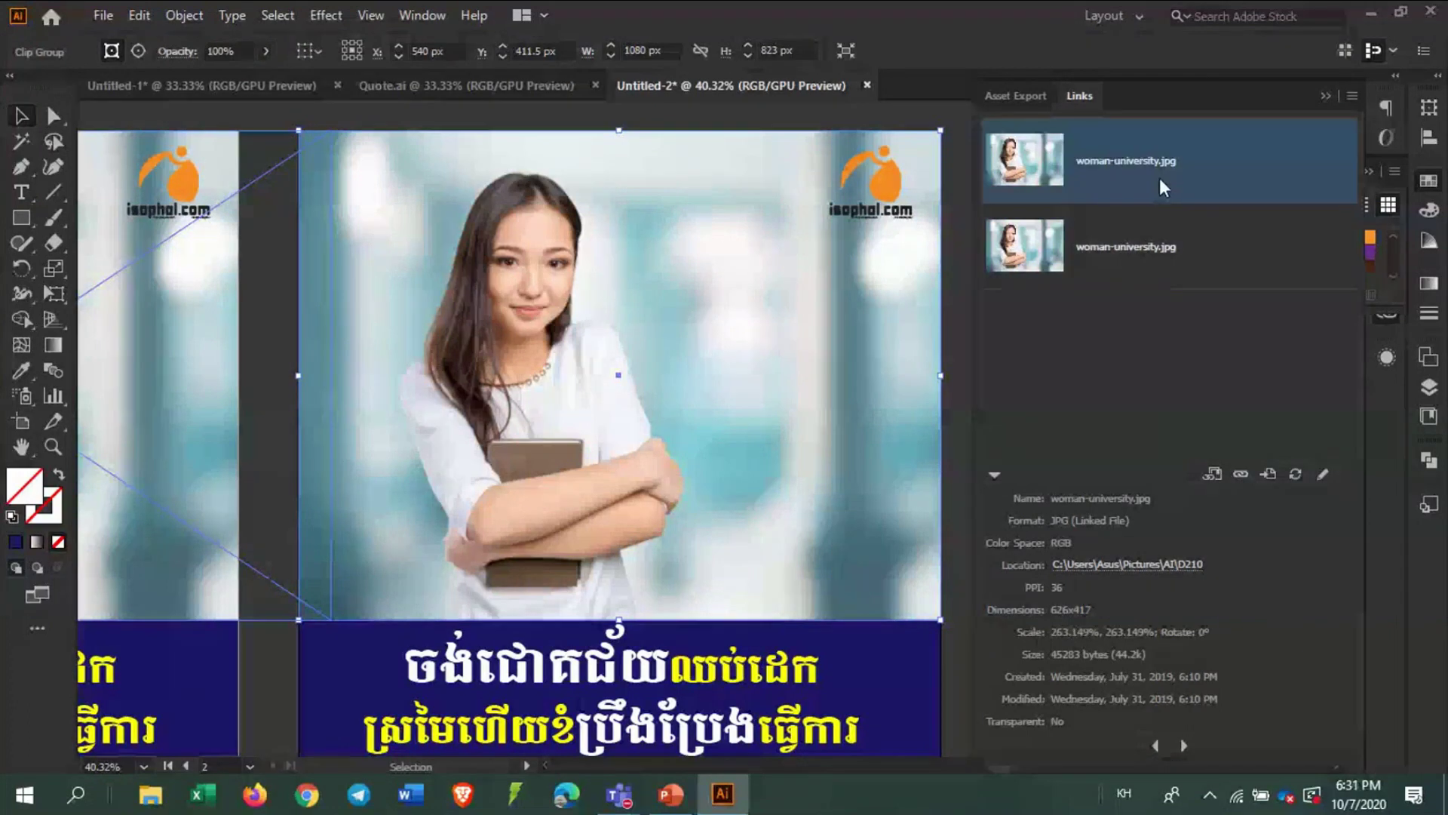
Go to the linked image on the canvas and toggle the Link Info details collapsed
left_click(1268, 475)
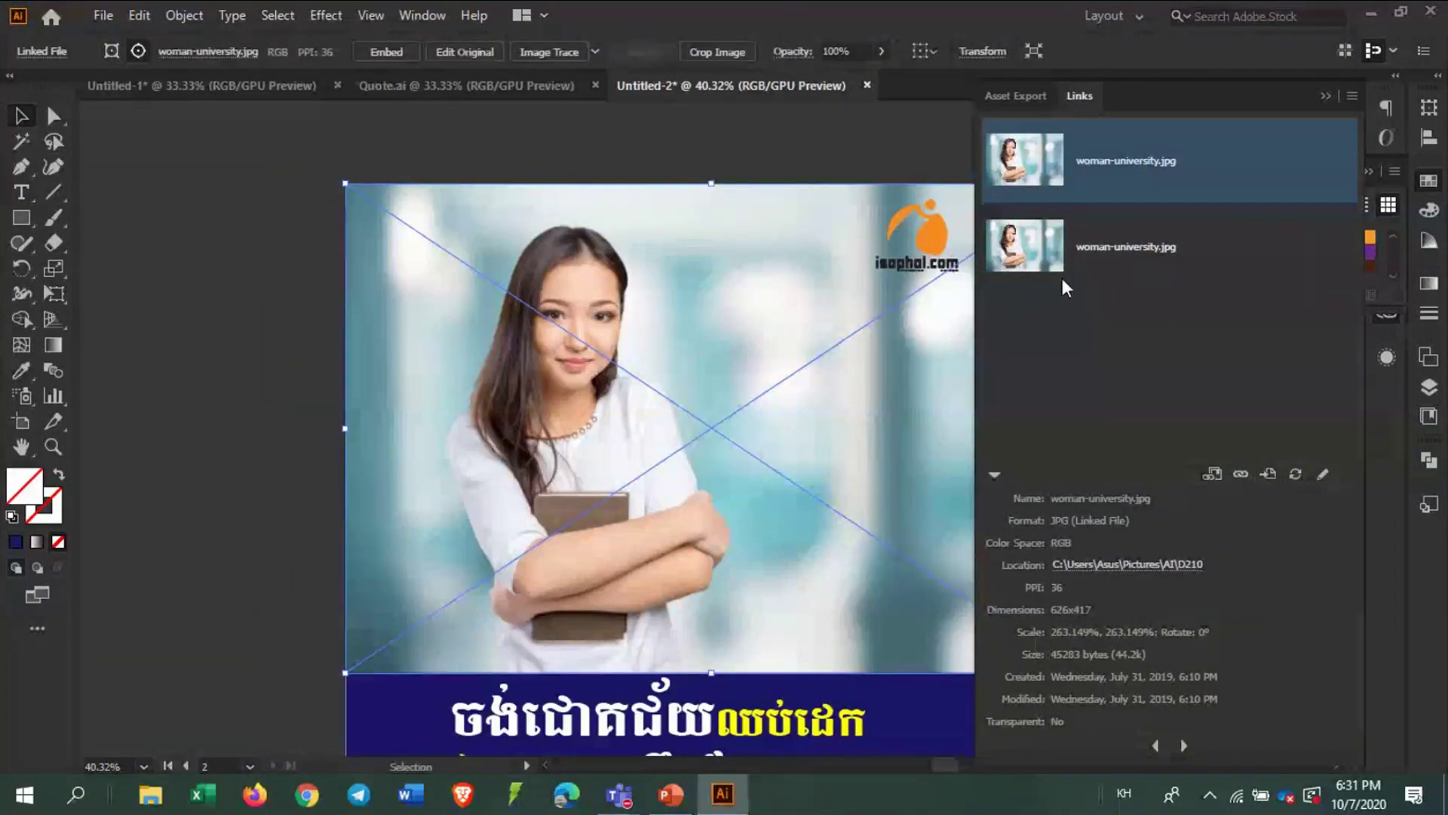
left_click(1062, 280)
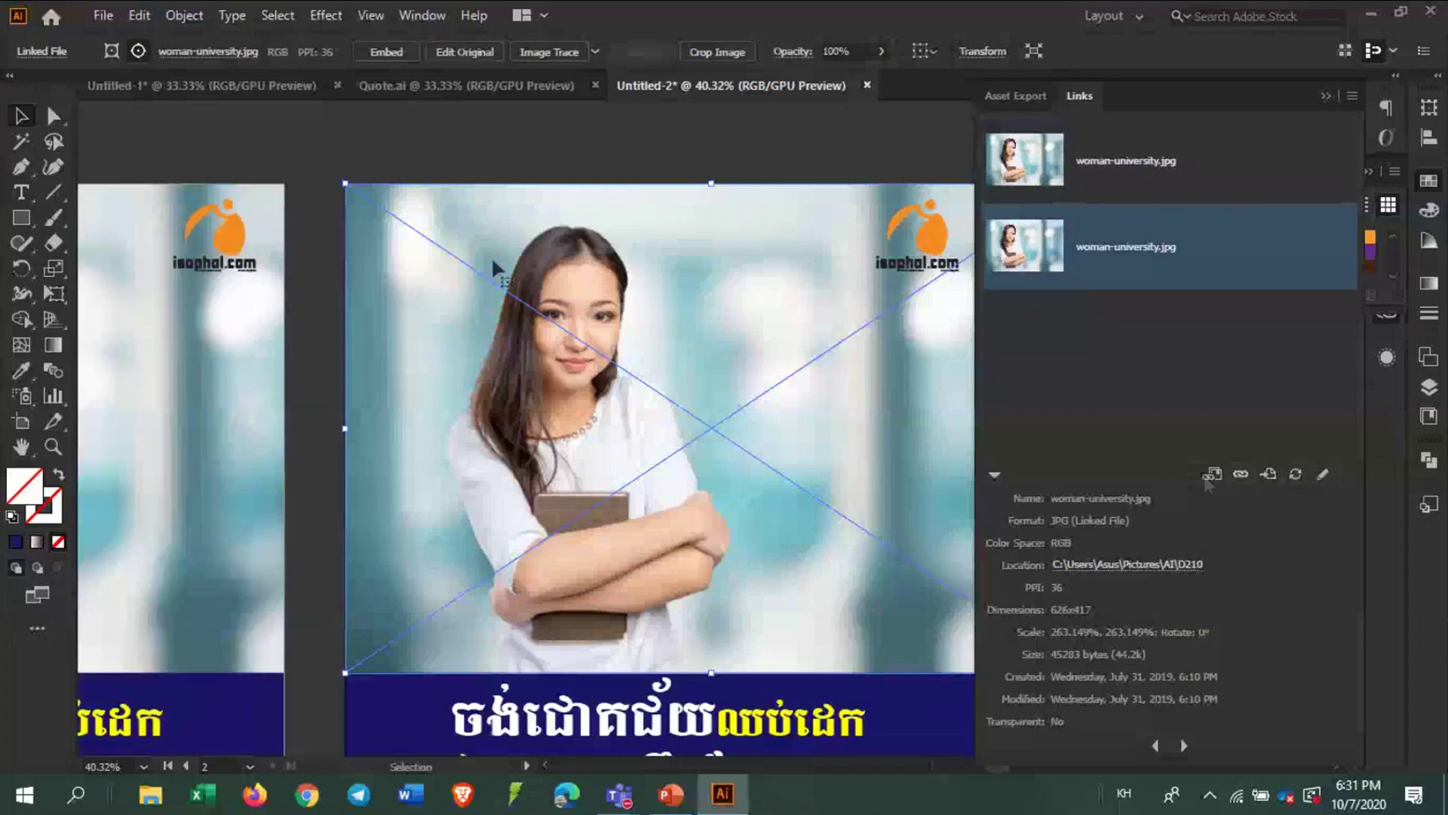
left_click(1089, 263)
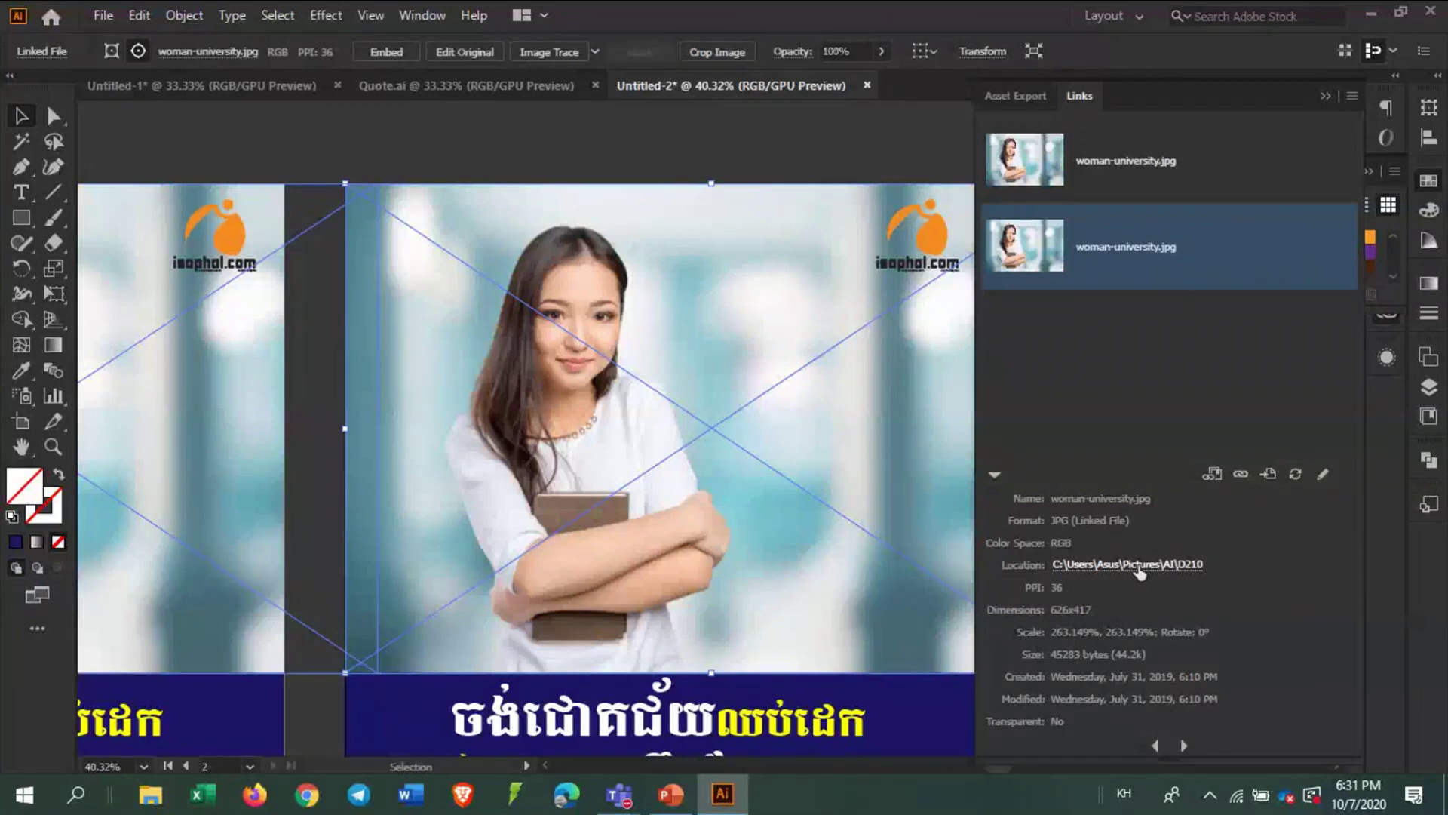
left_click(995, 474)
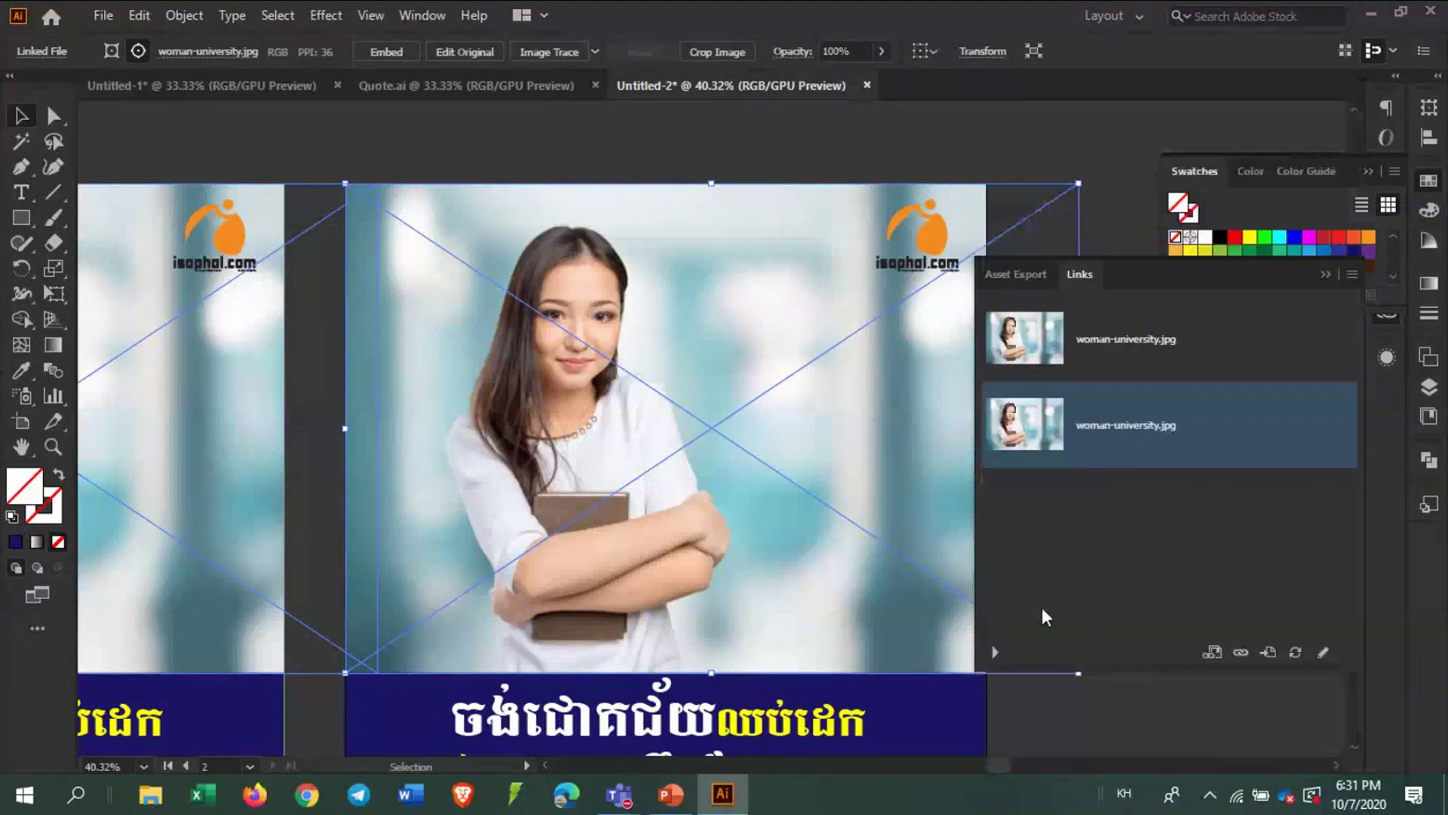
left_click(994, 650)
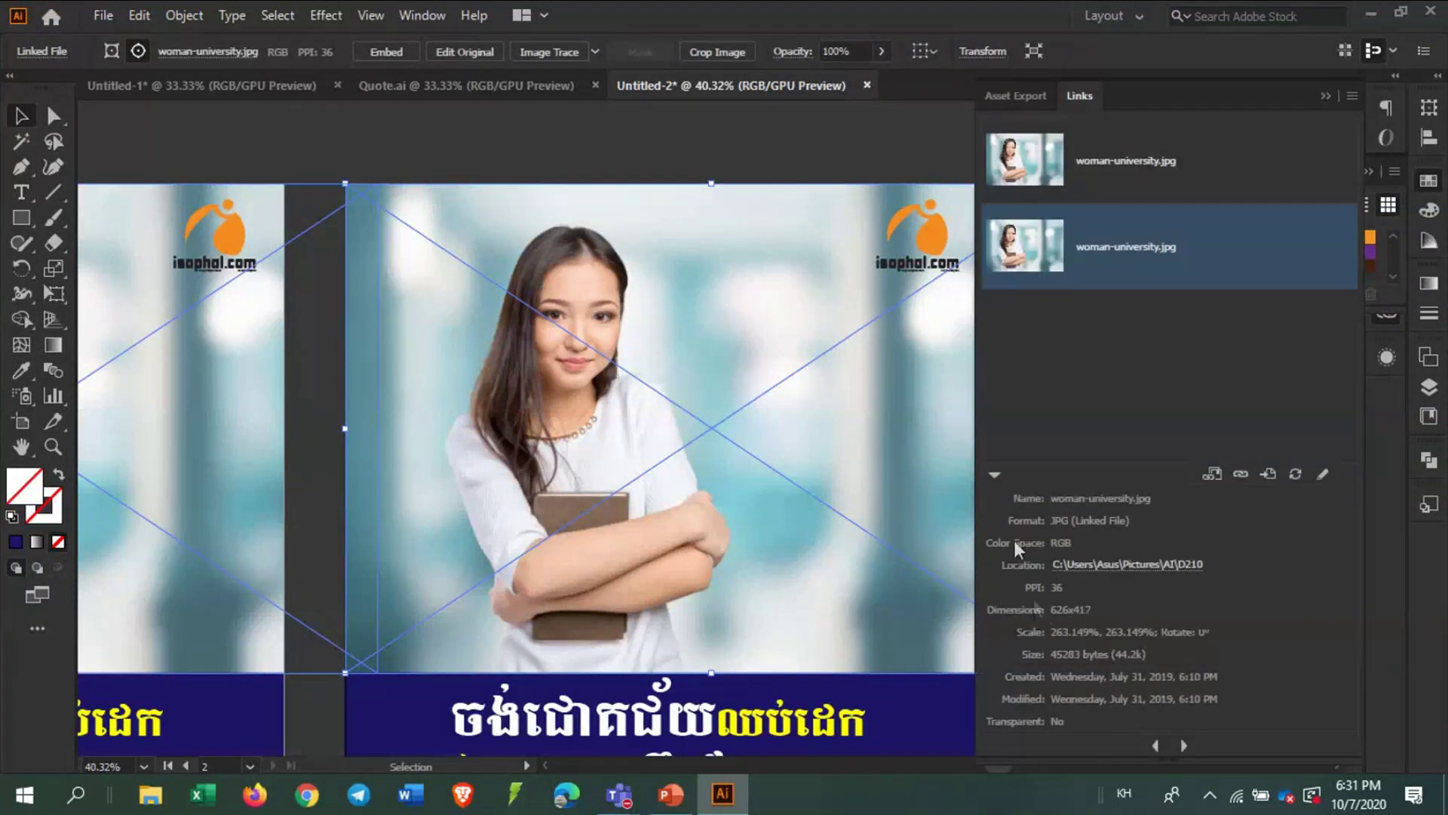
left_click(995, 476)
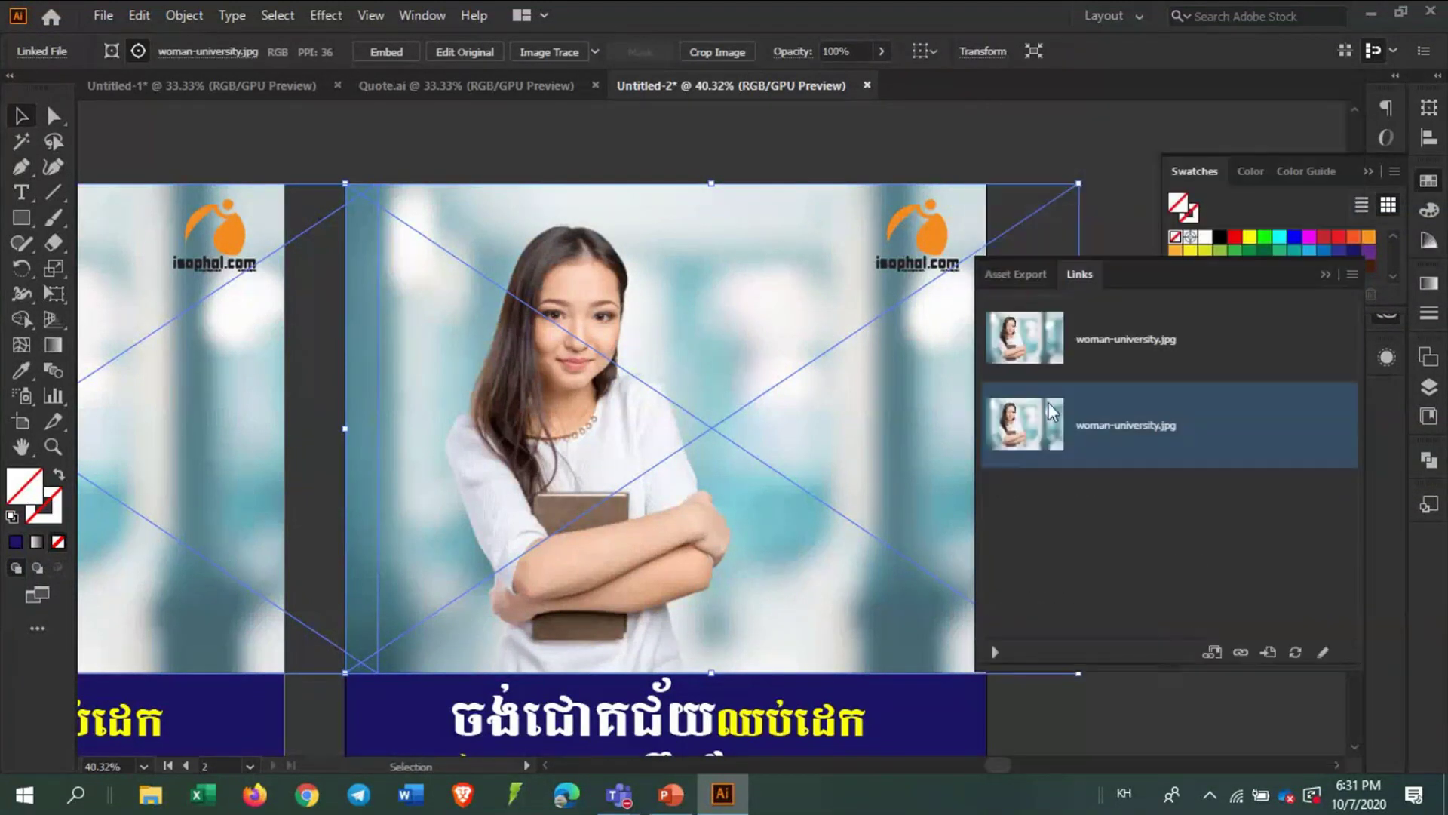
Relink artboard 2's photo to learning-library.jpg and nudge it into position
left_click(1241, 653)
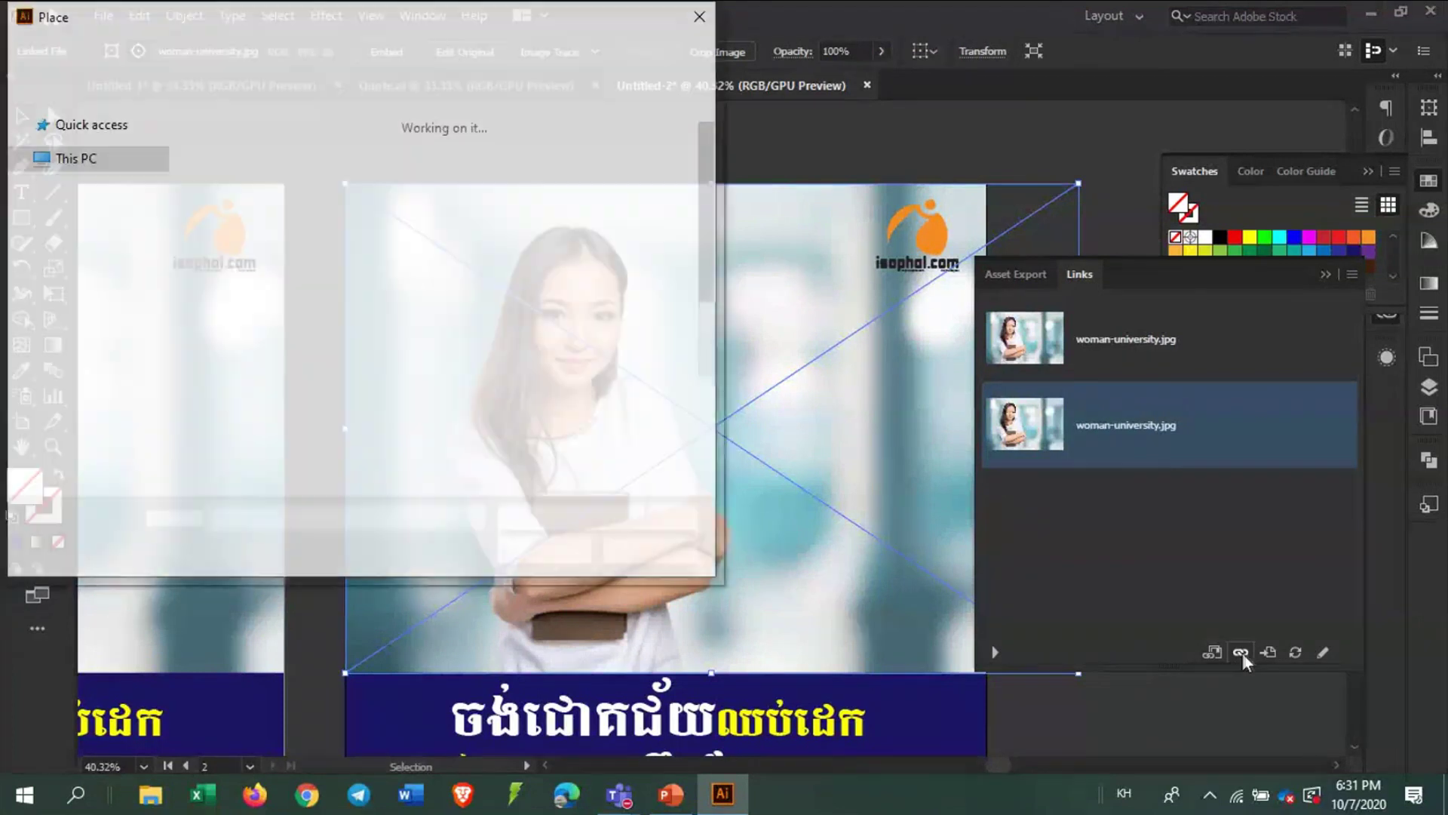
left_click(395, 322)
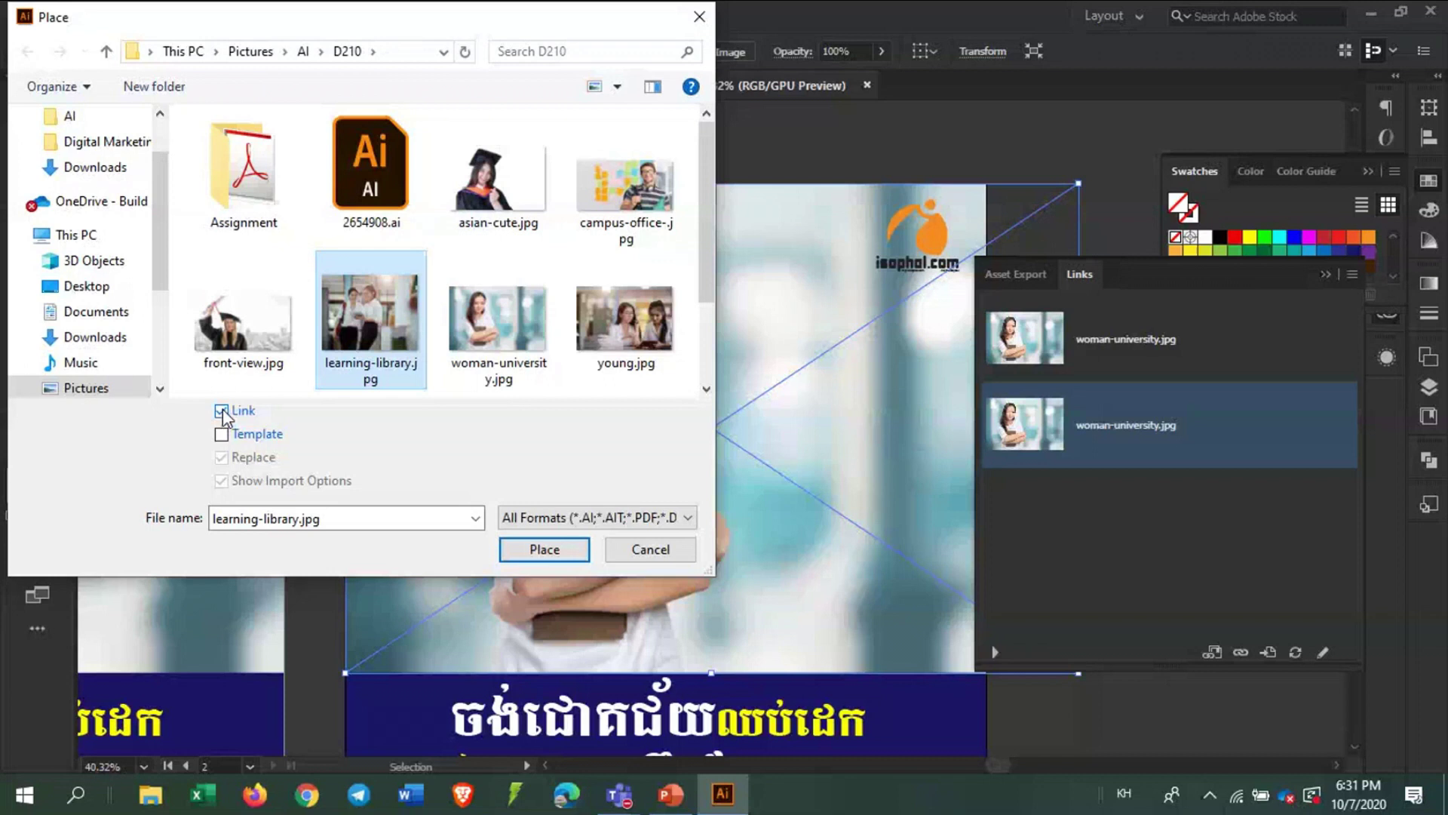
left_click(544, 549)
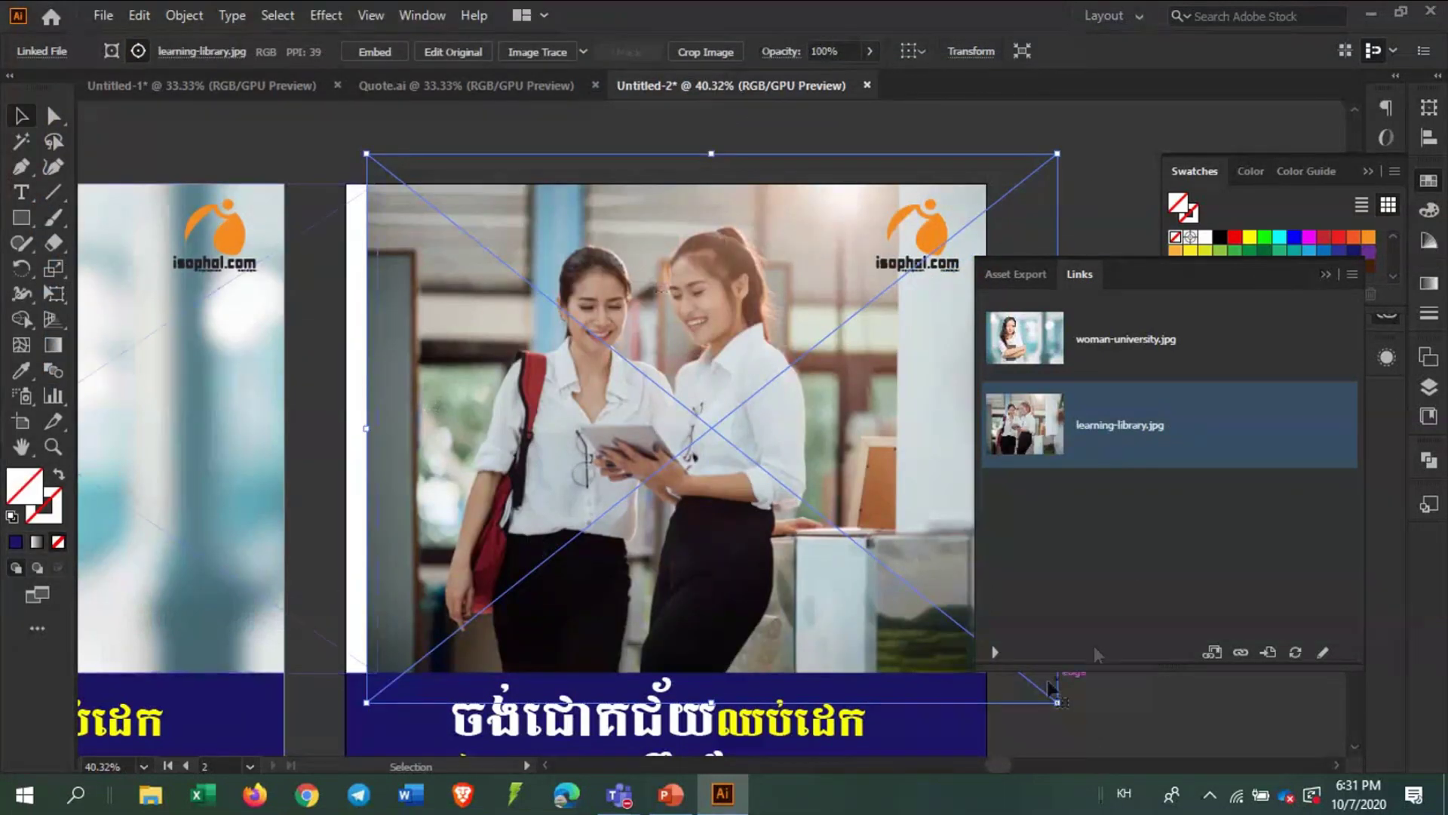
mouse_move(433, 269)
left_mouse_down()
mouse_move(423, 325)
mouse_move(480, 324)
left_mouse_up()
Enlarge the two-women photo to about 1329 px wide and shift it left
scroll(479, 324, "down", 3)
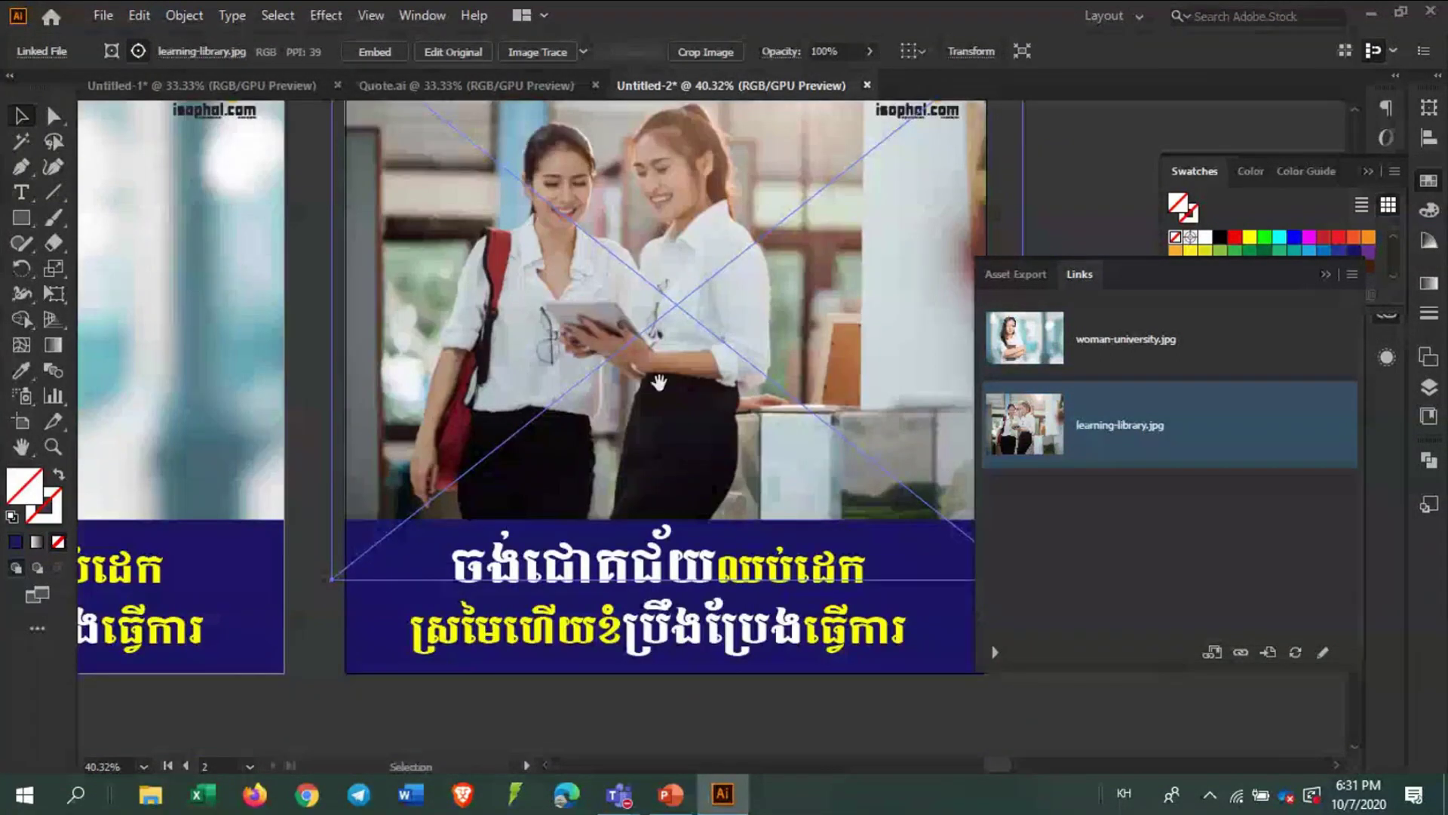
scroll(799, 642, "right", 5)
left_click_drag(708, 549, 829, 671)
mouse_move(538, 458)
left_mouse_down()
mouse_move(760, 524)
mouse_move(649, 422)
left_mouse_up()
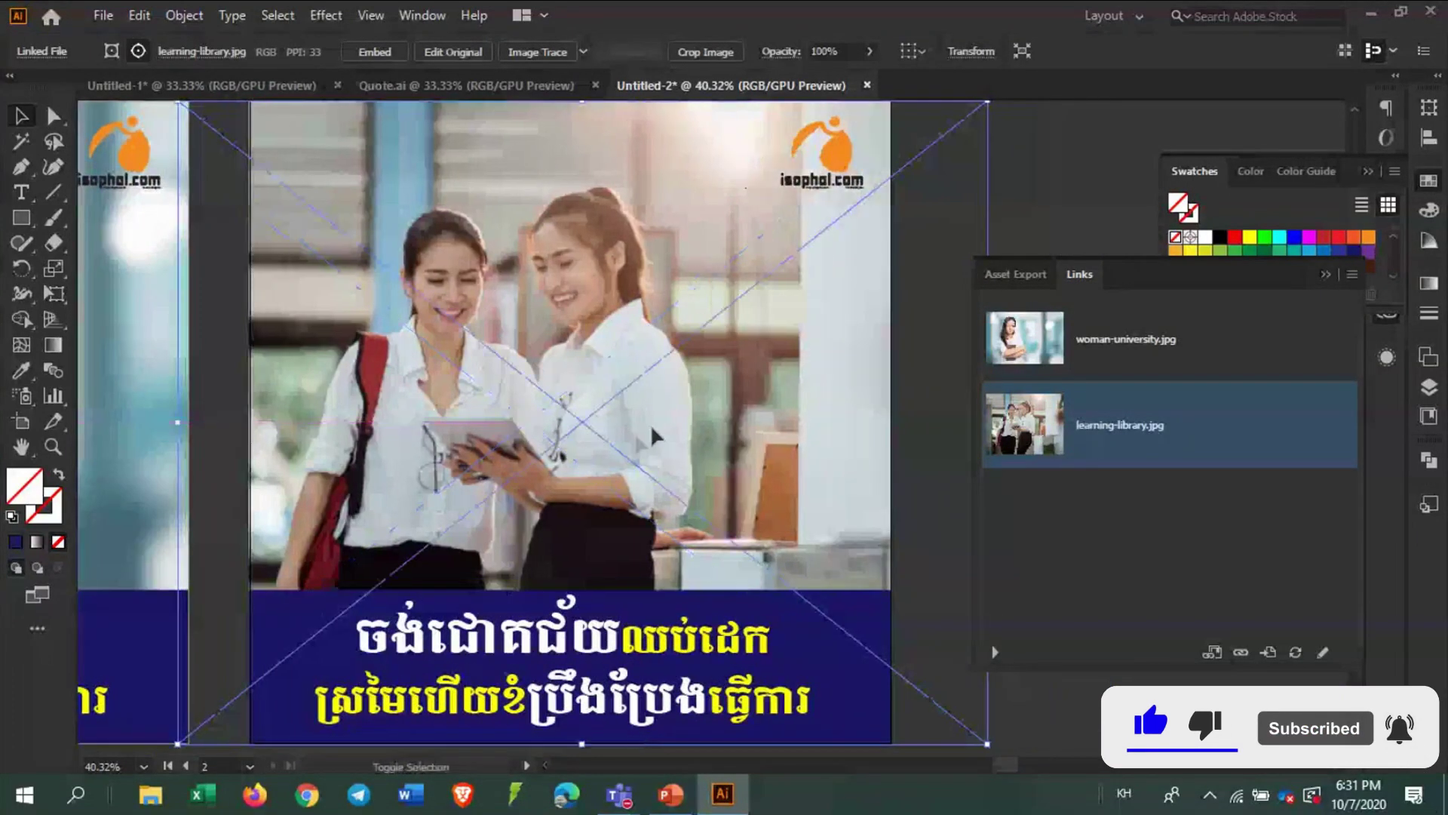
key("ctrl+shift+a")
Delete the blue banner rectangle and release the photo's clipping mask
scroll(798, 345, "up", 2)
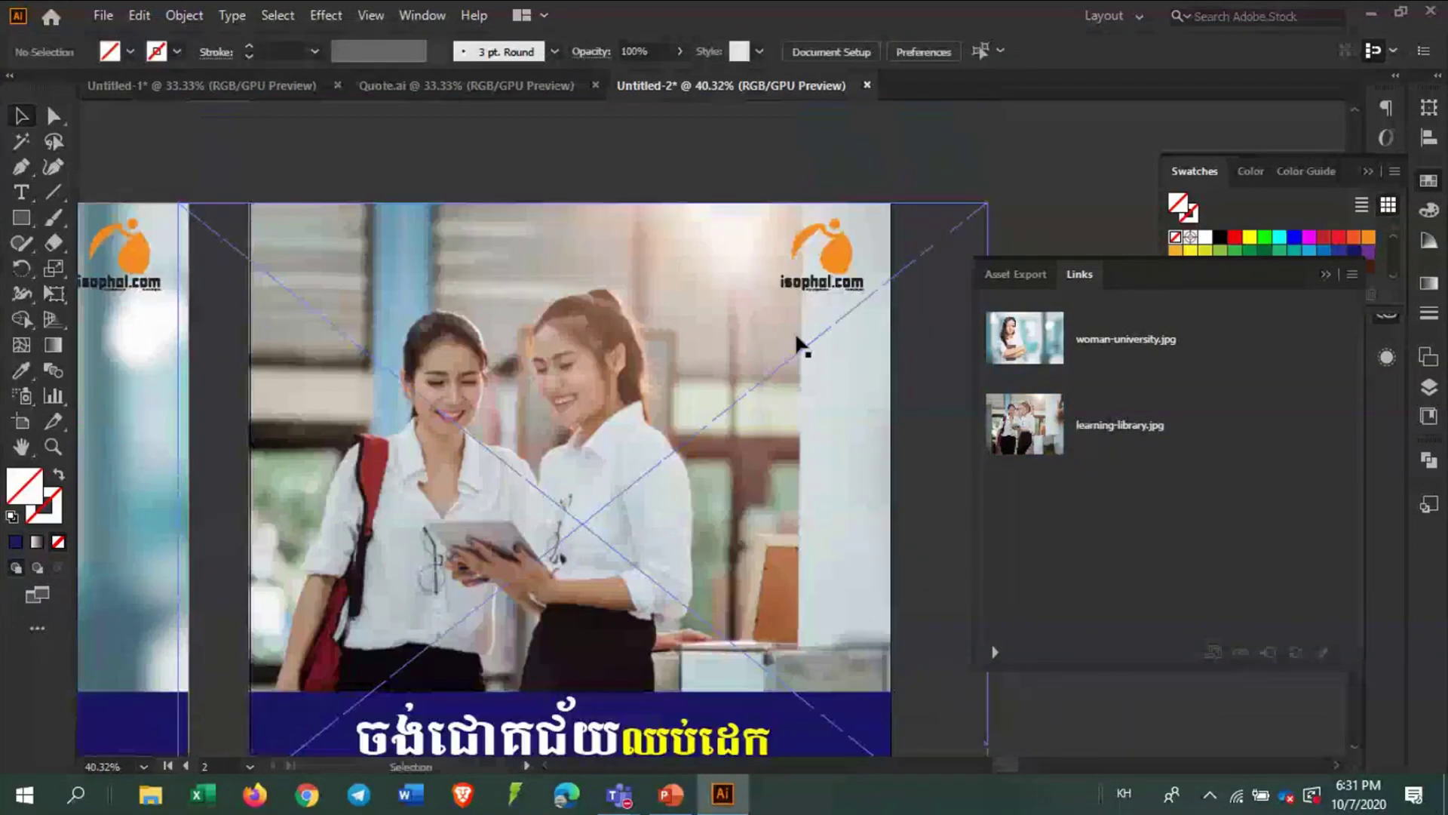
scroll(746, 365, "down", 2)
scroll(596, 502, "down", 2)
left_click(852, 555)
key("Delete")
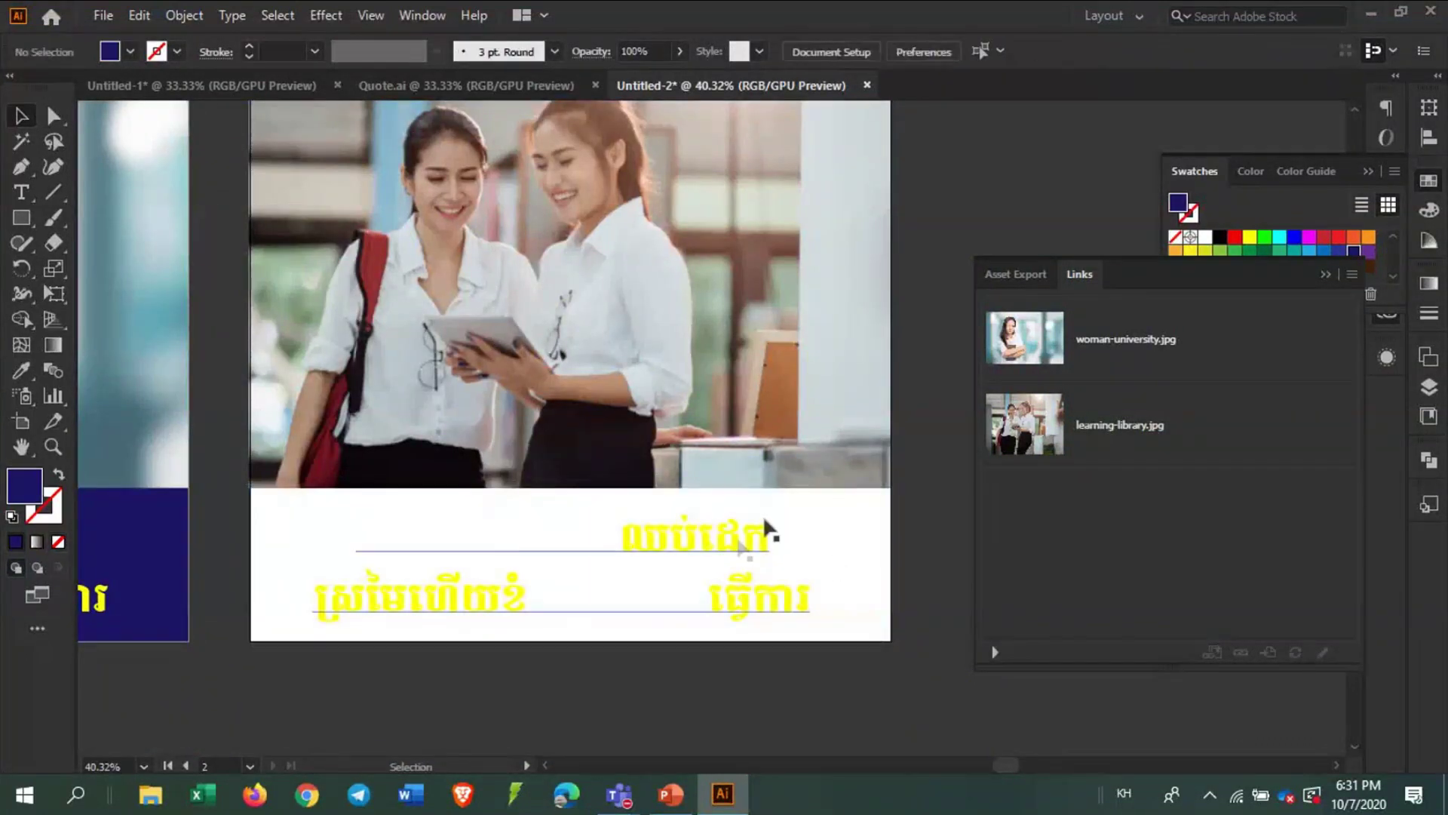
left_click(822, 483)
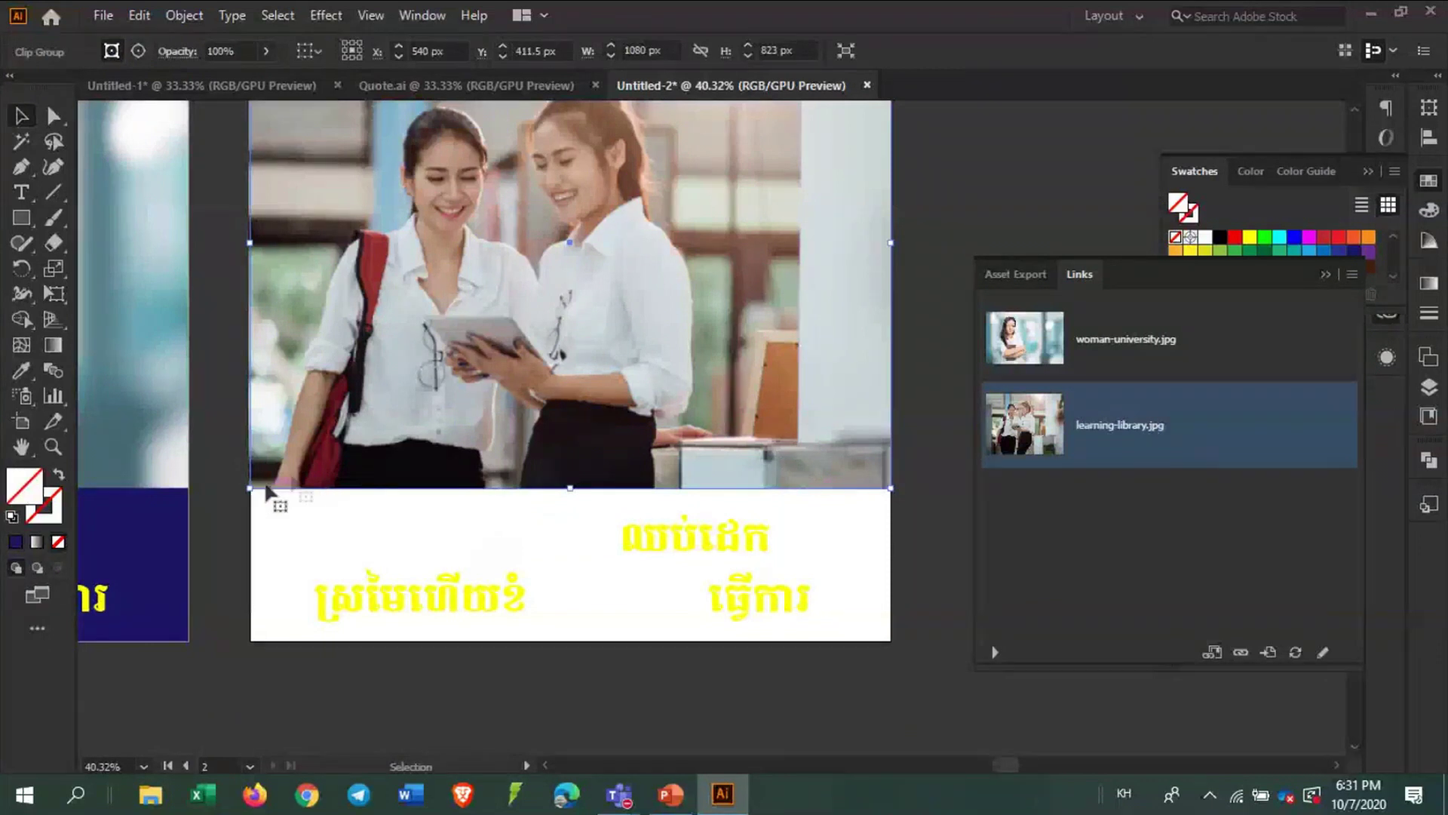
right_click(758, 320)
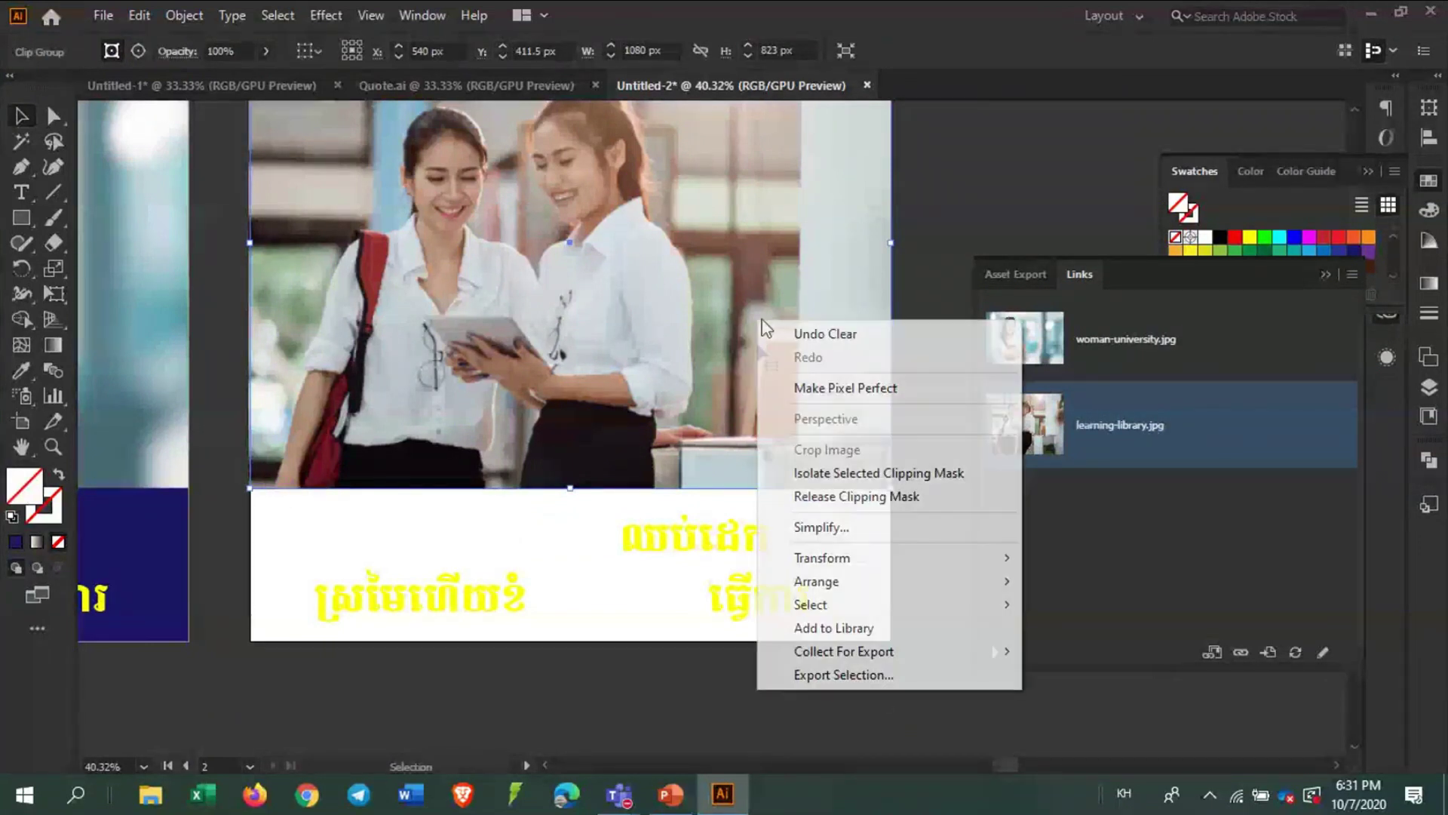
left_click(878, 496)
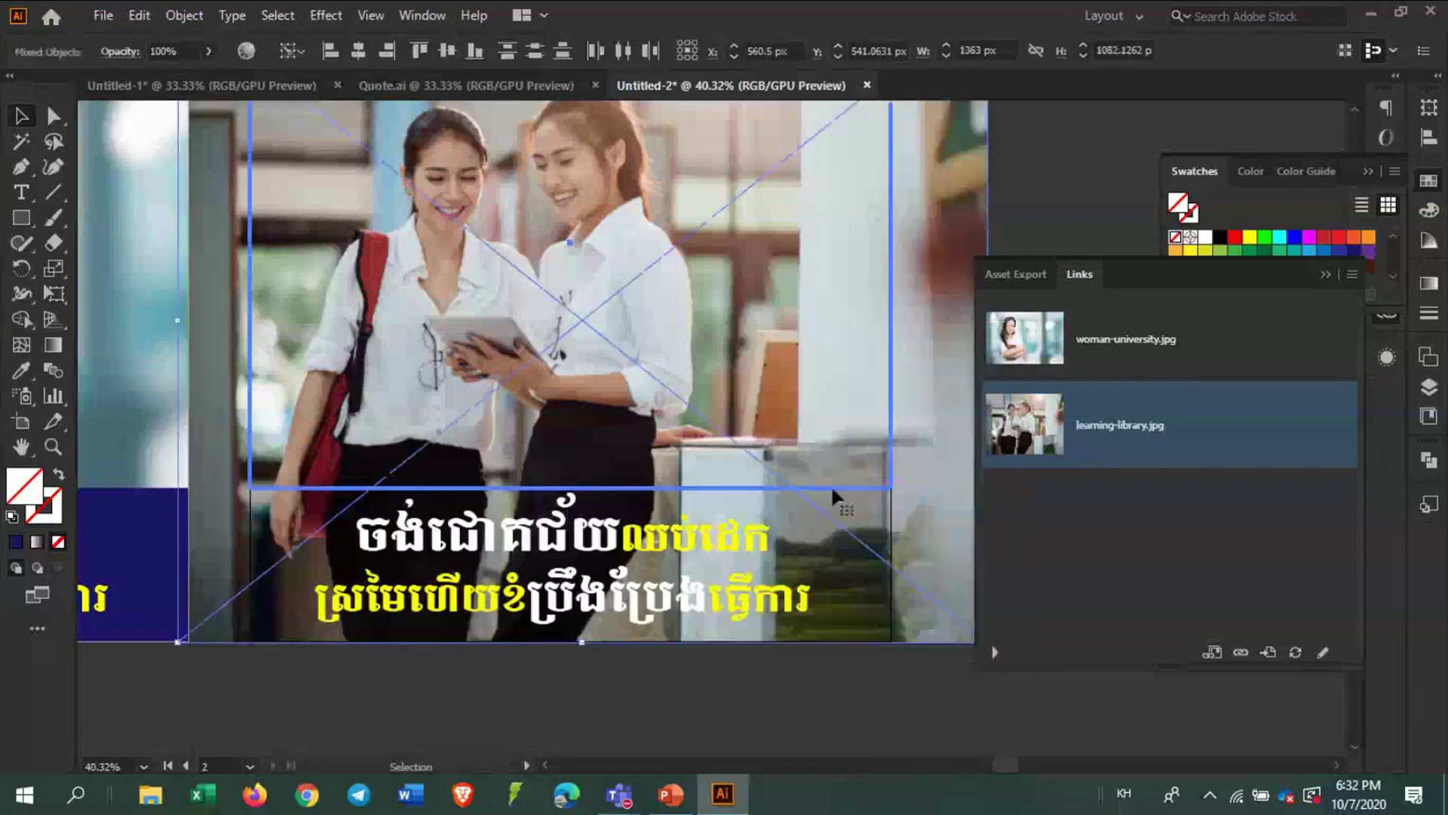
Fill the rectangle that framed the photo with red
left_click(827, 698)
left_click(879, 487)
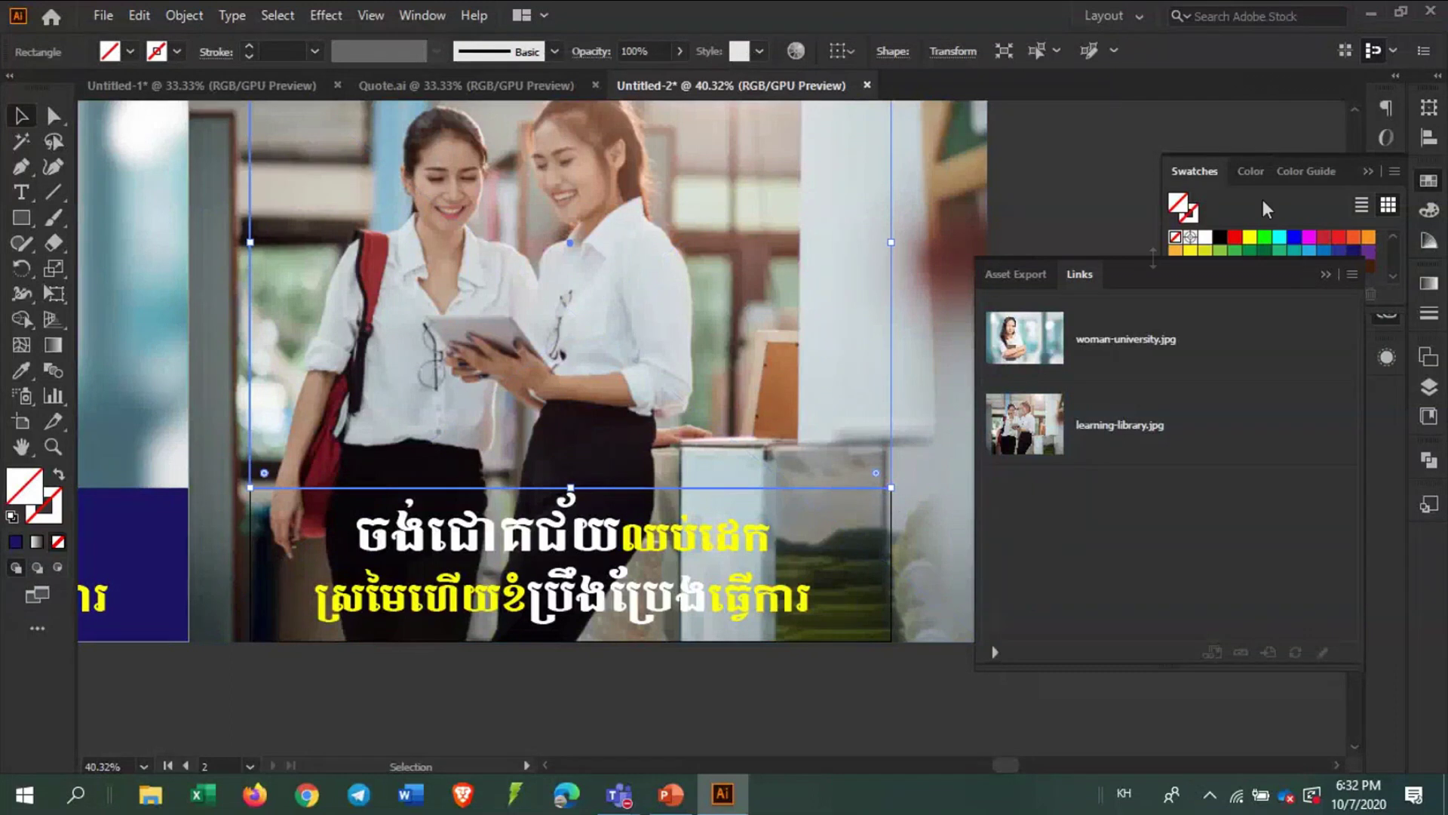
left_click(1250, 237)
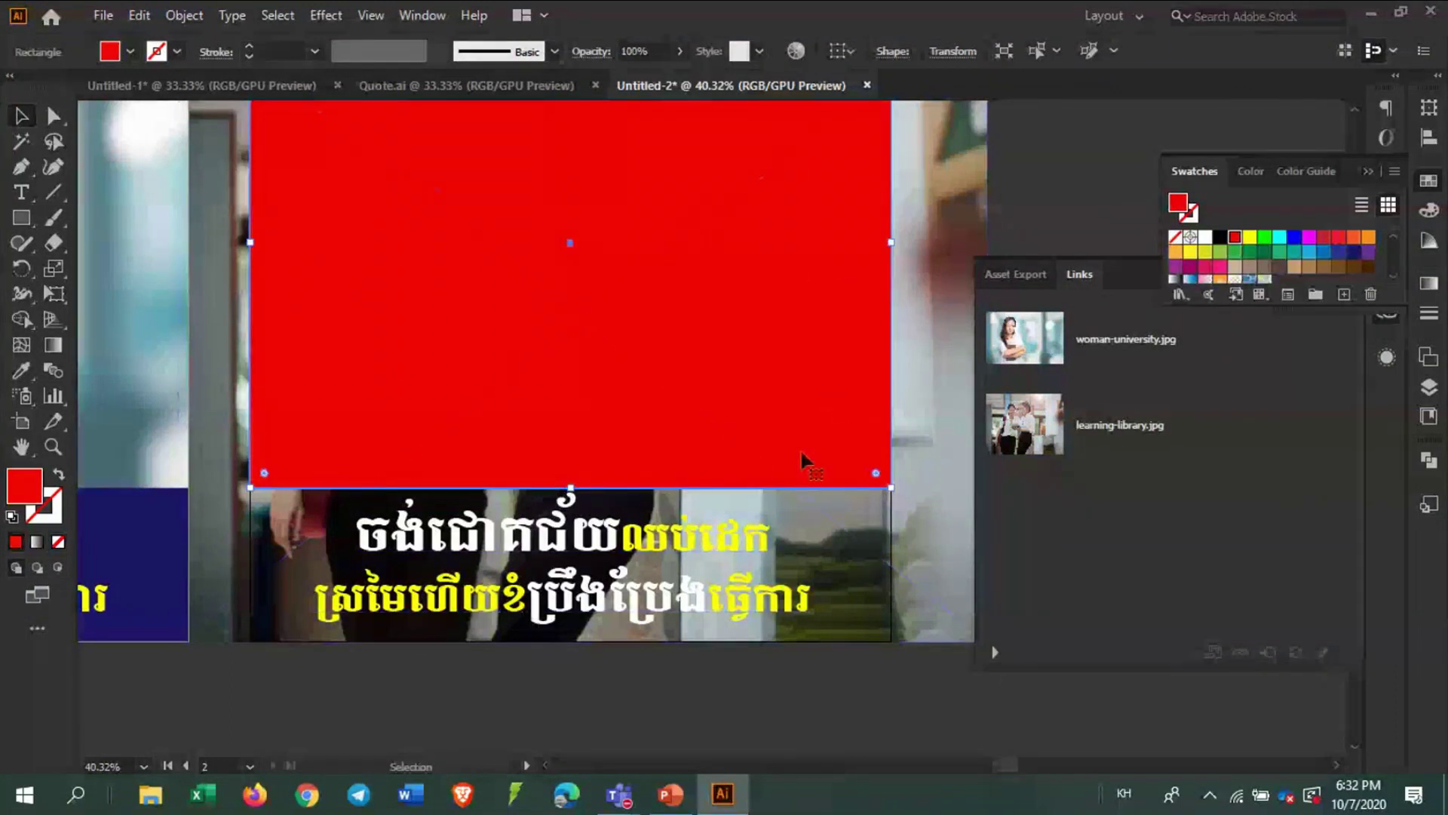
key("ctrl+minus")
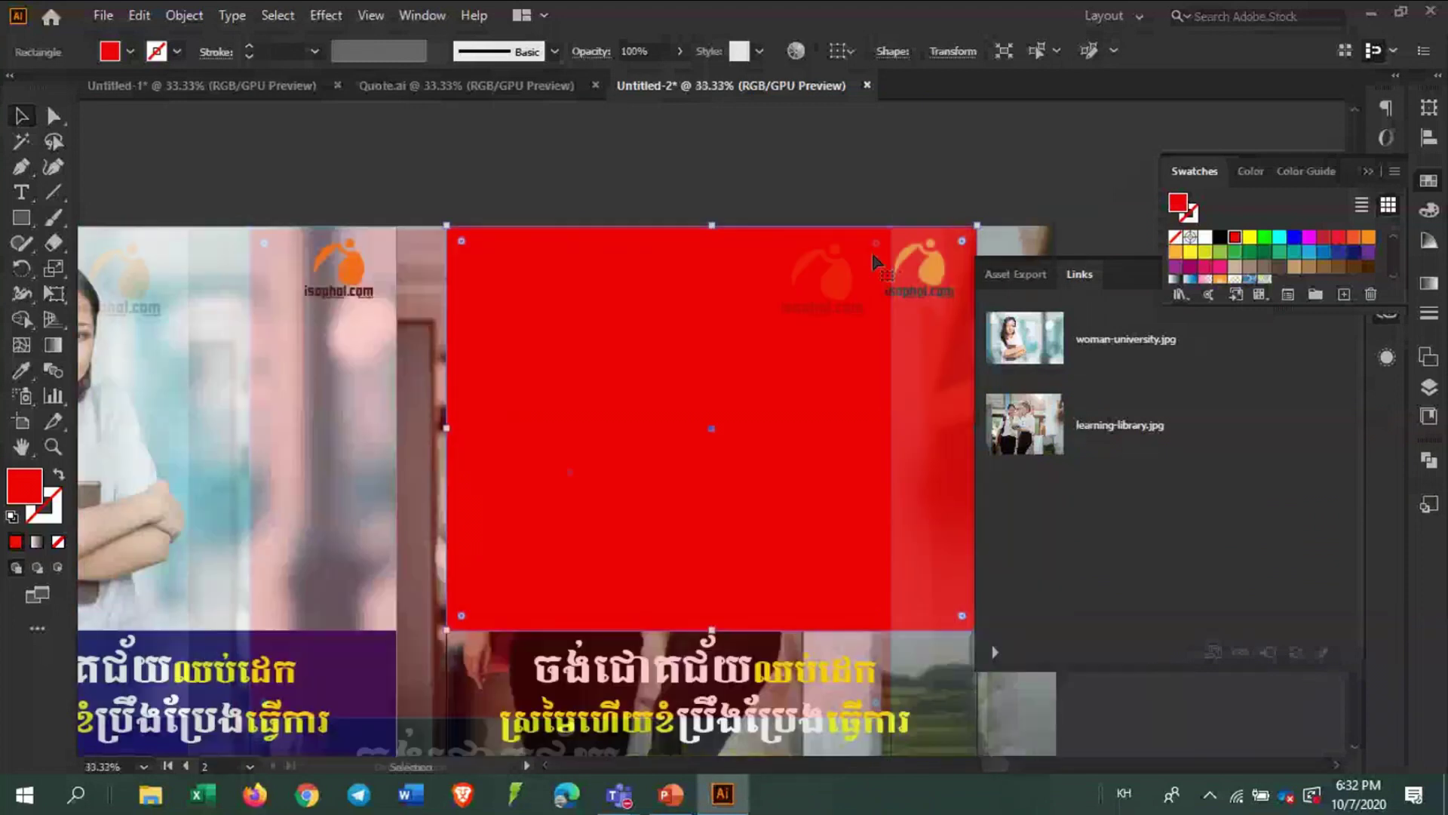
scroll(784, 370, "down", 3)
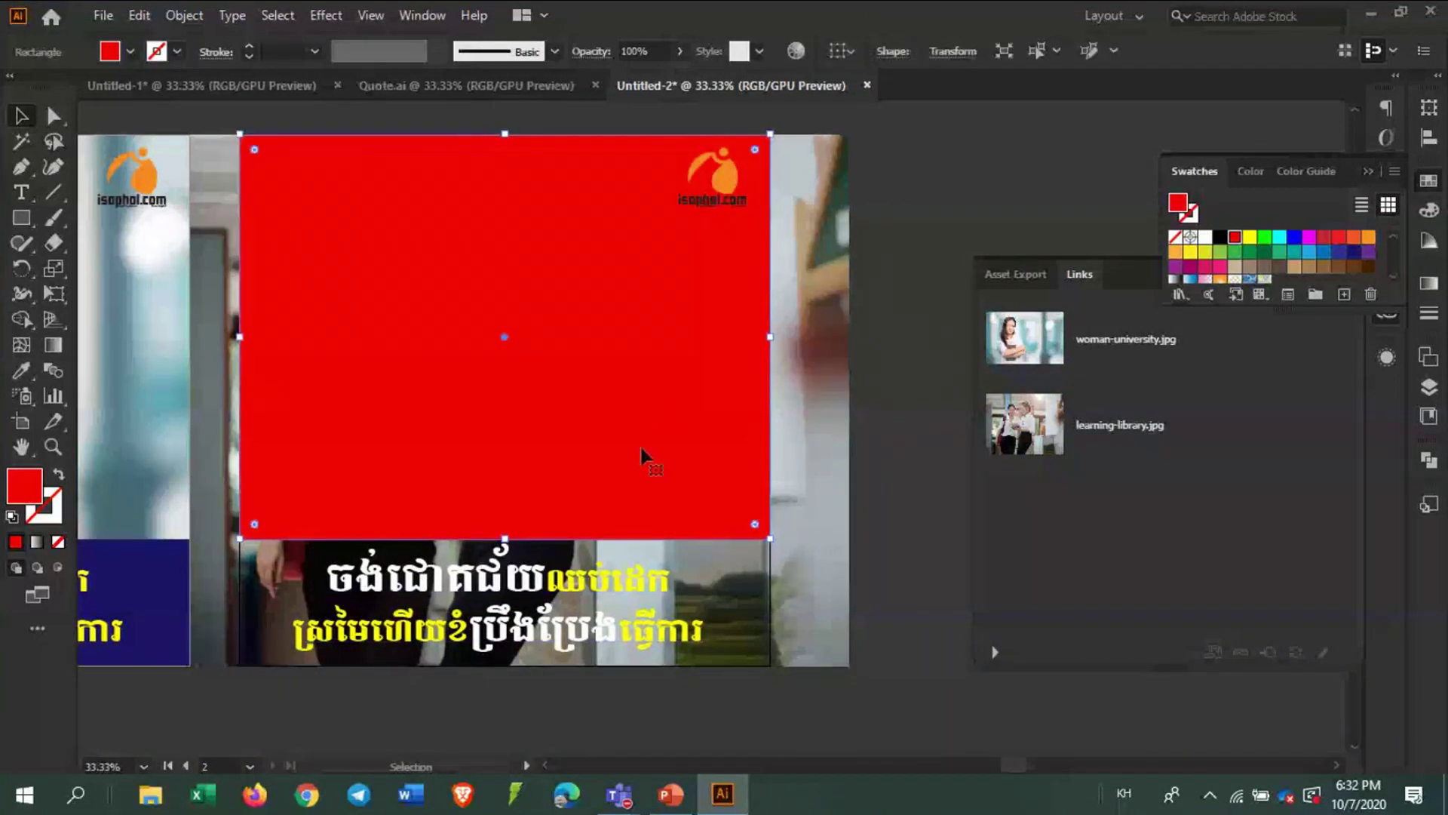
Set the red rectangle's height to 1080 px
left_click(951, 54)
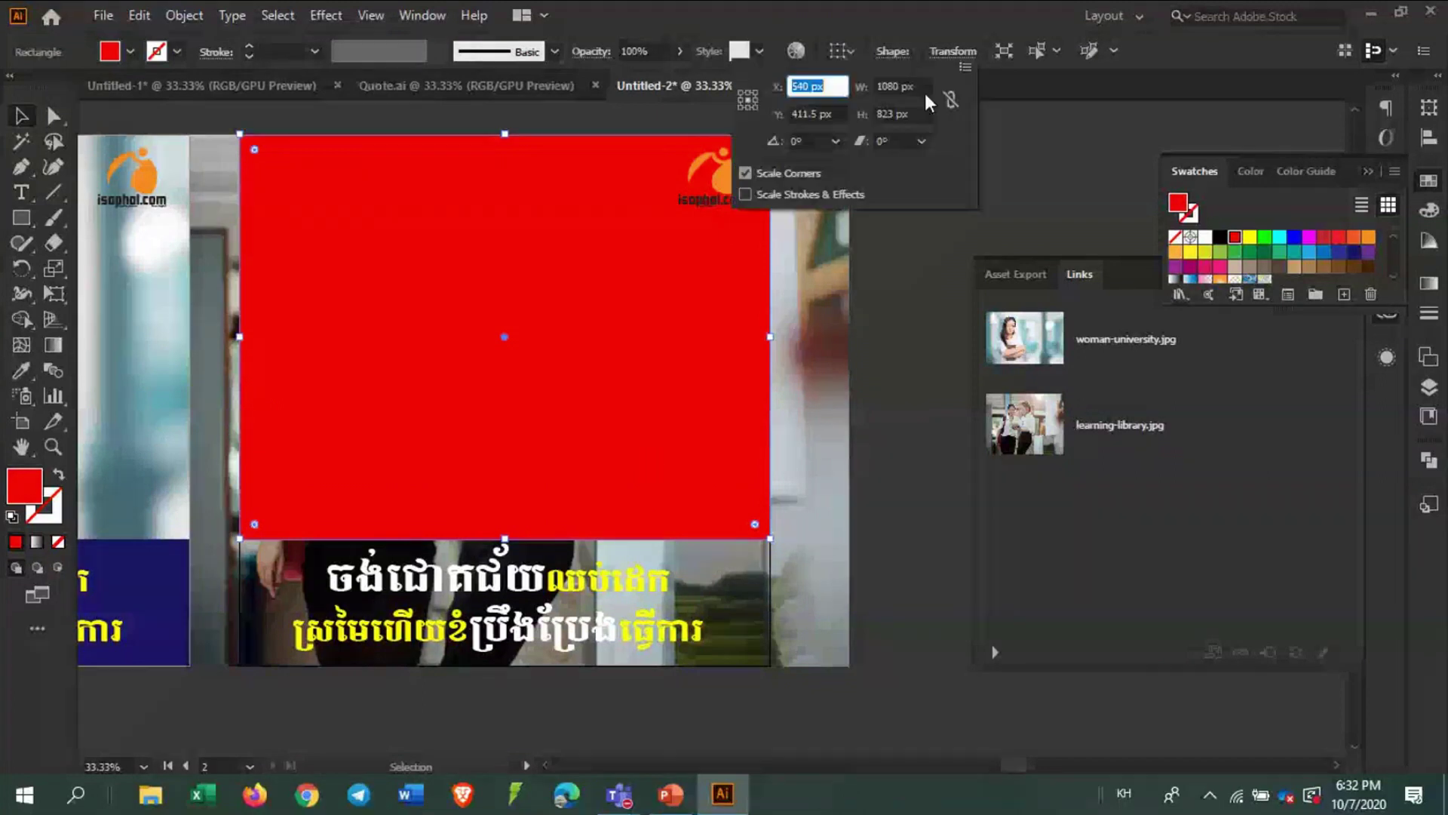
key("Tab")
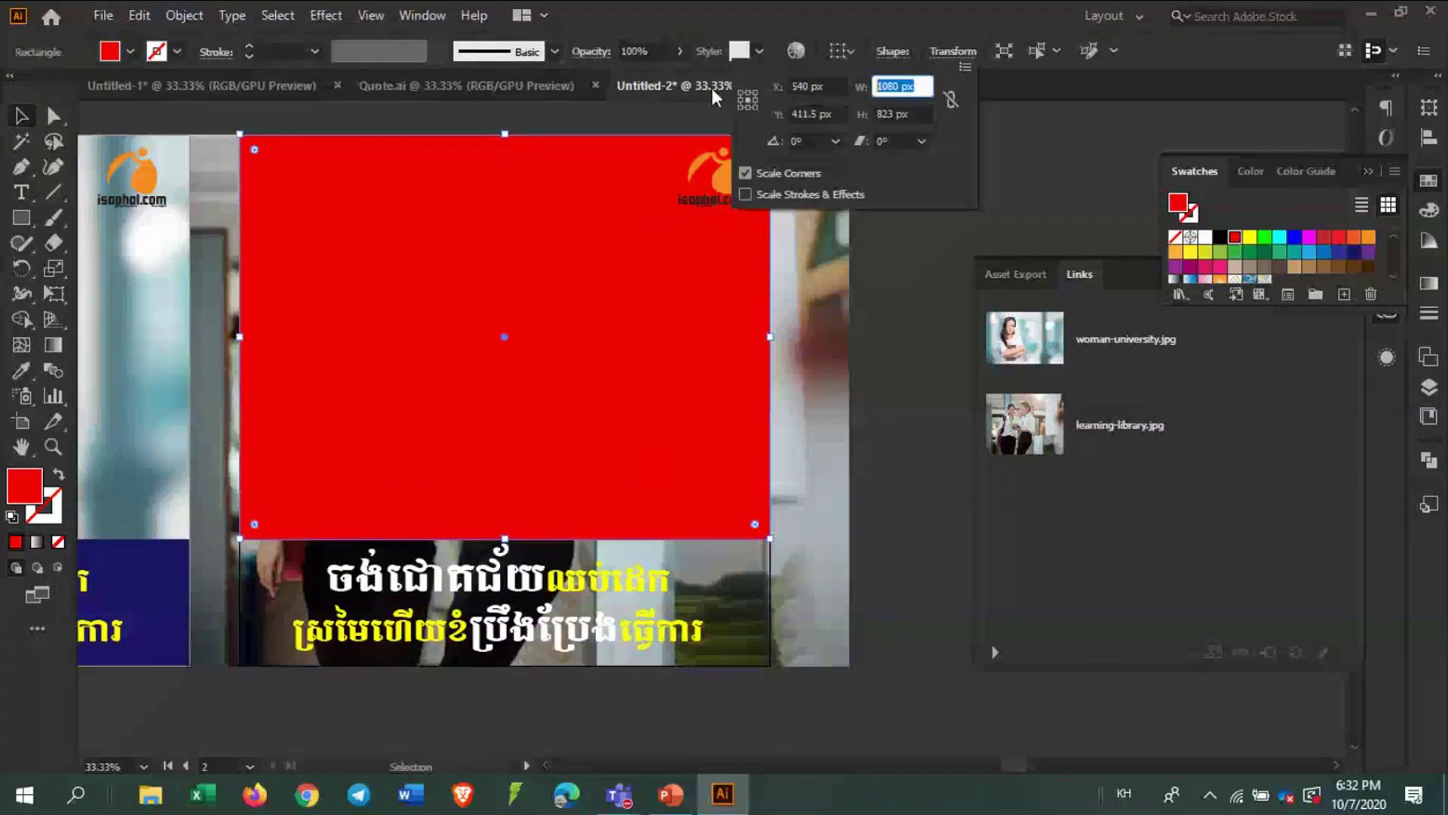
key("Tab")
type("108")
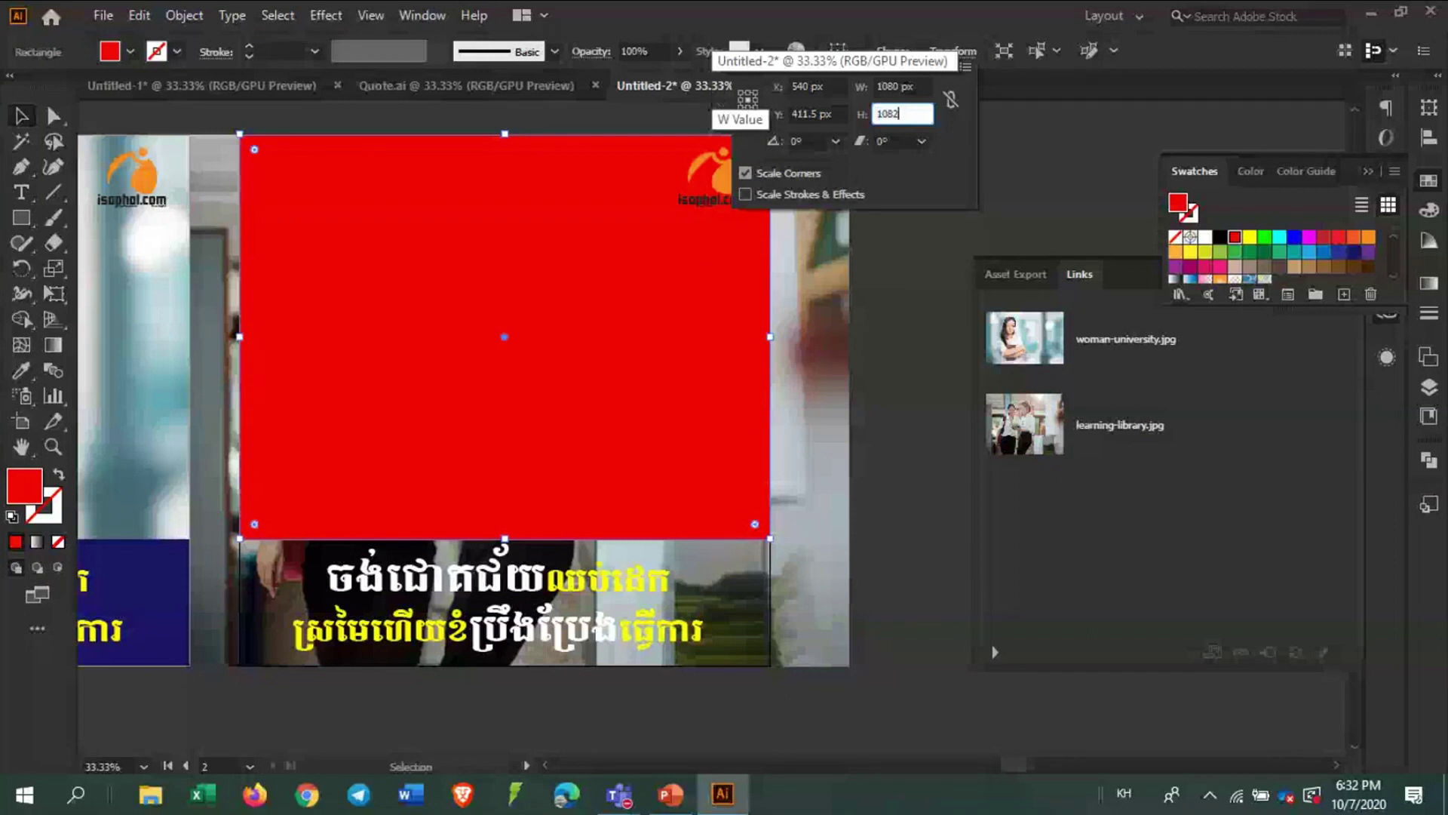
type("0")
key("Tab")
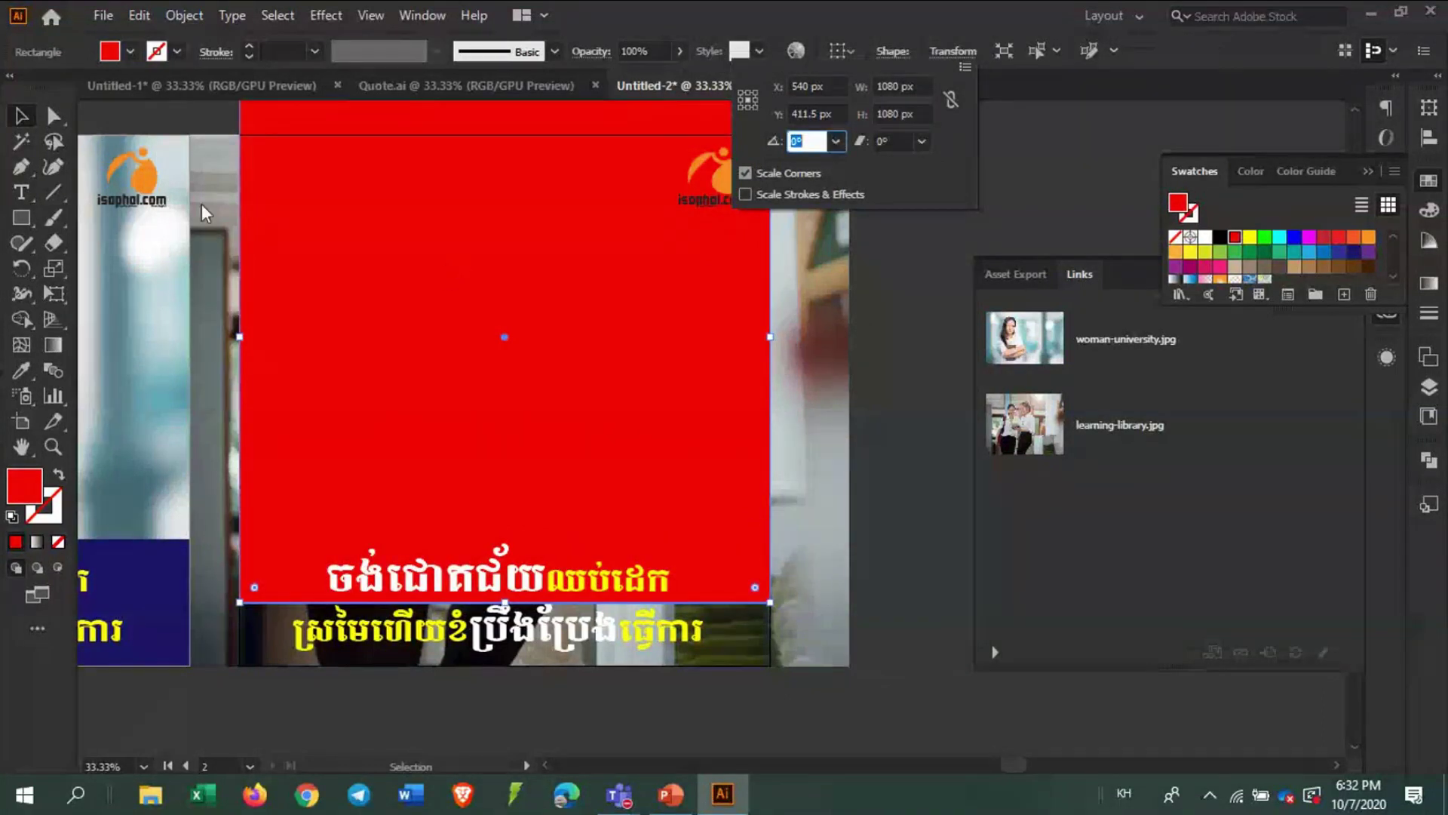
key("Return")
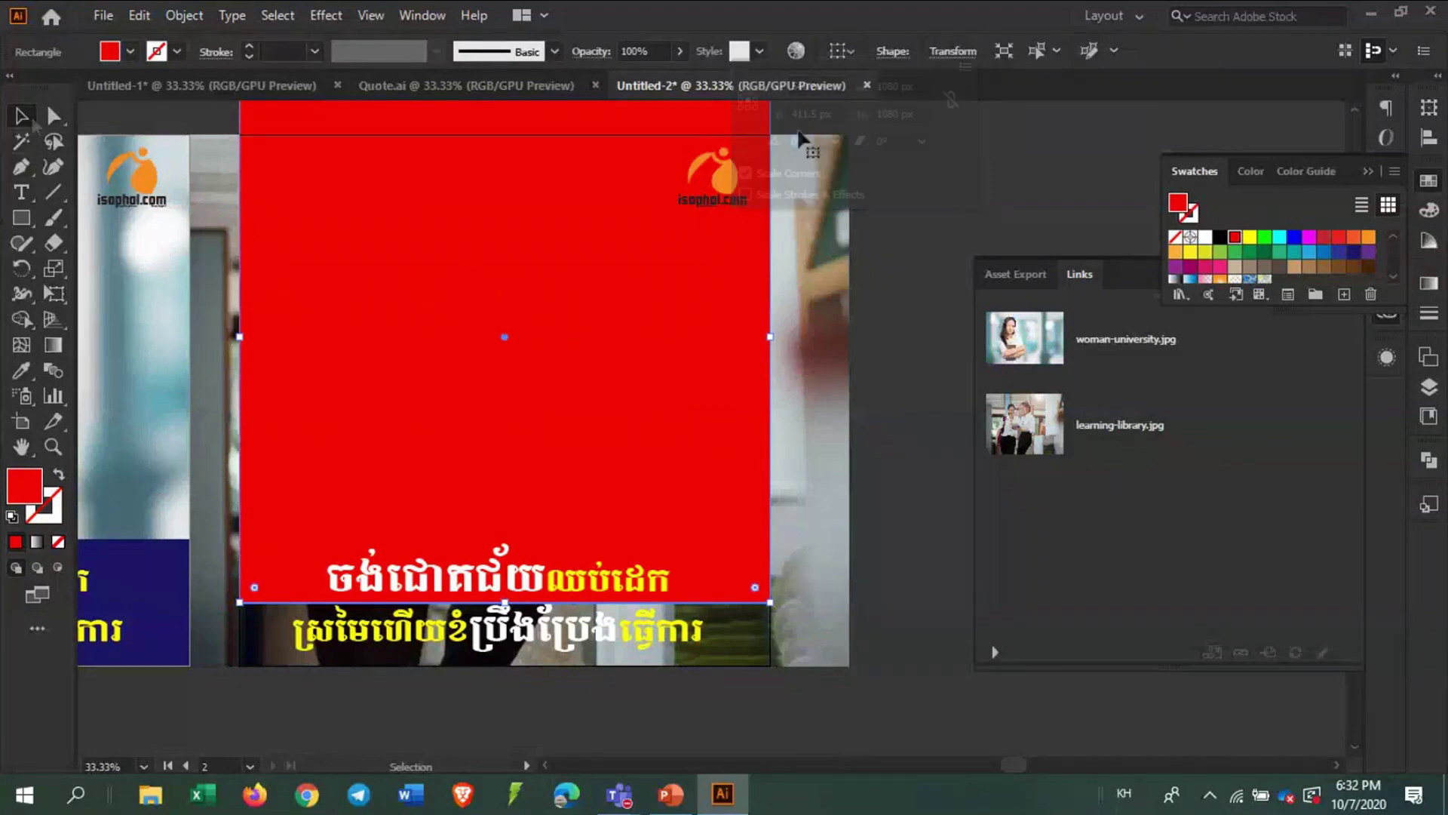
Centre the red rectangle horizontally and vertically on the artboard
left_click(831, 54)
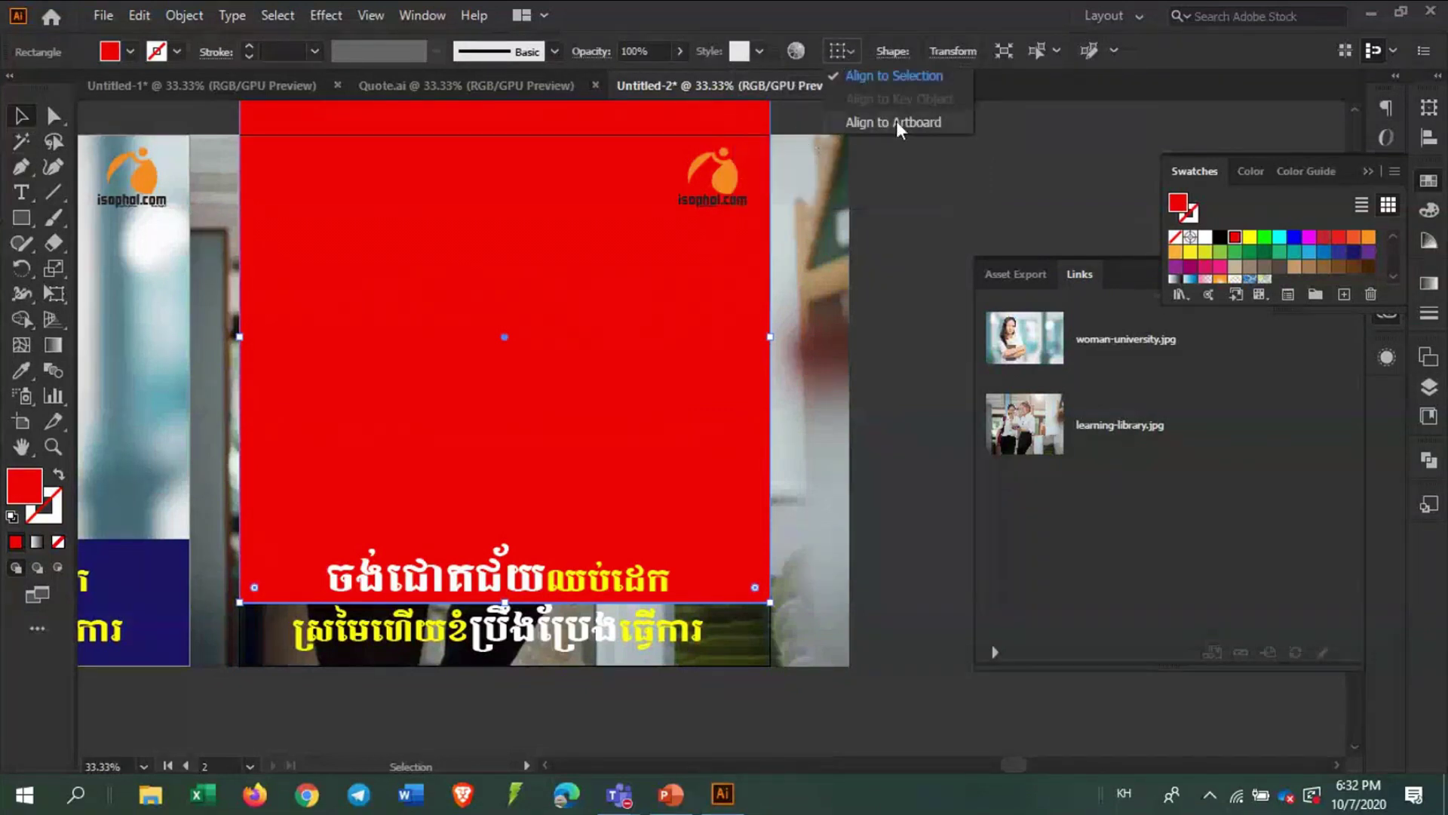
left_click(897, 123)
left_click(997, 51)
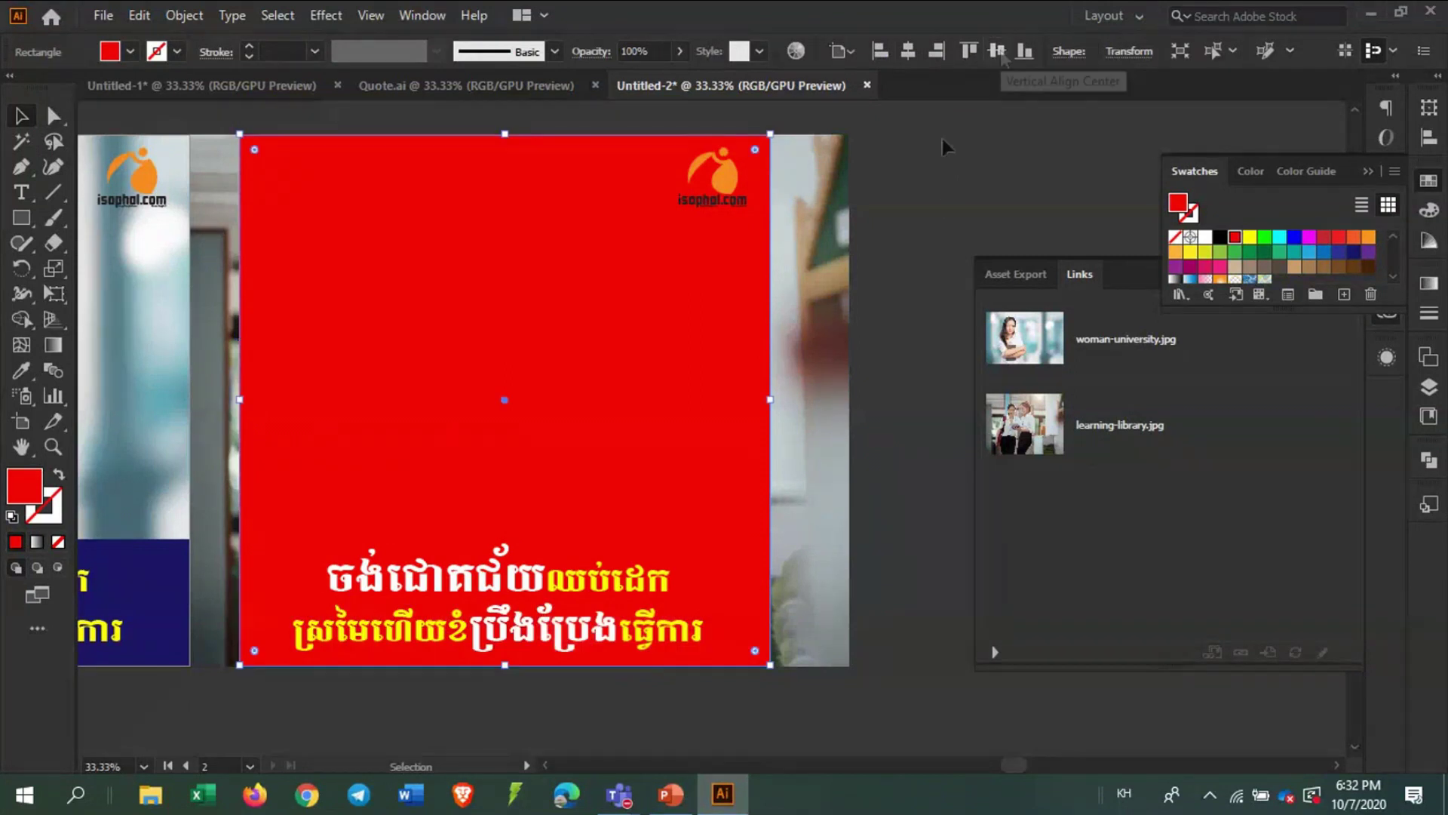
left_click_drag(534, 336, 679, 391)
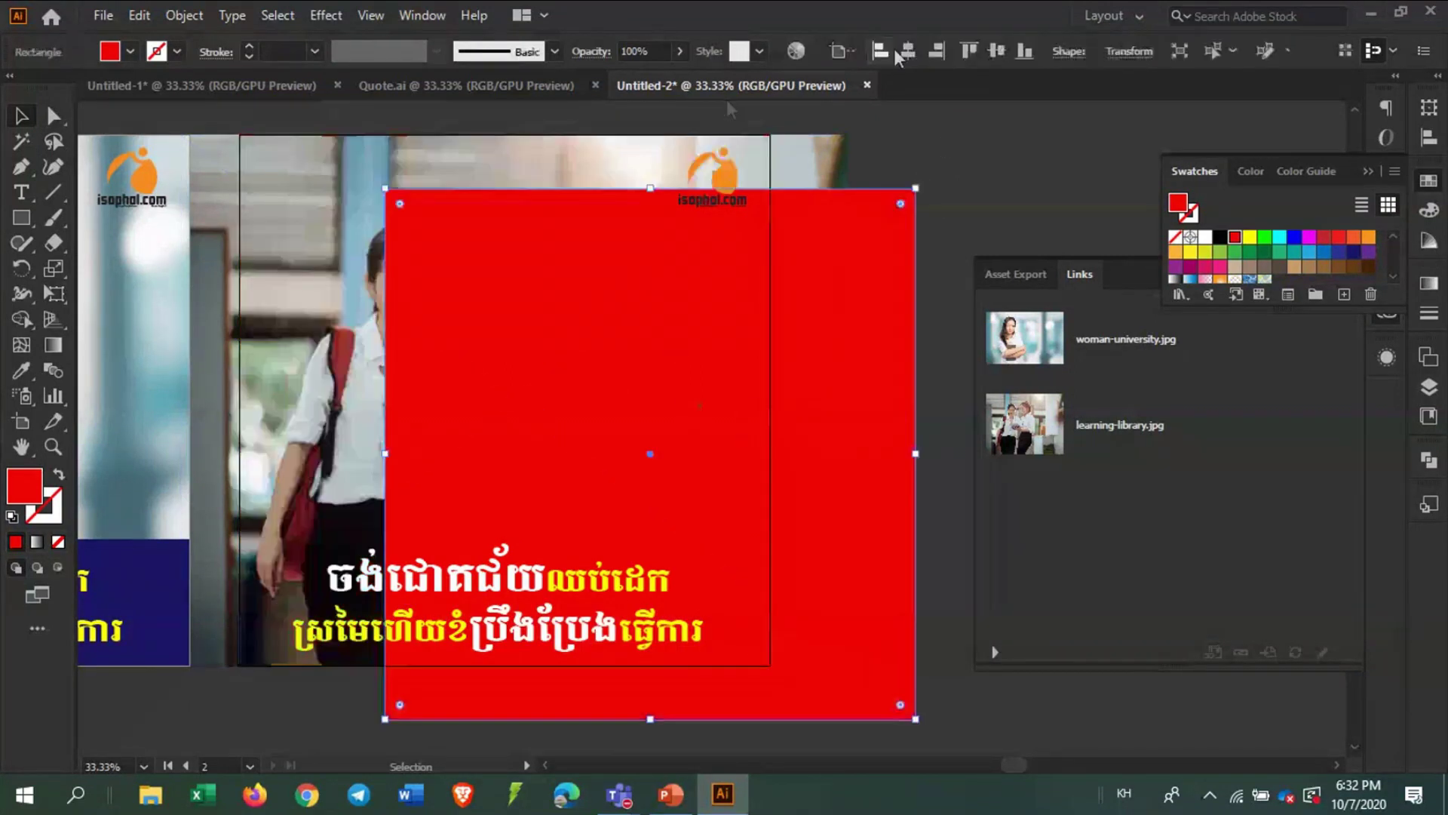
left_click(908, 51)
left_click(991, 54)
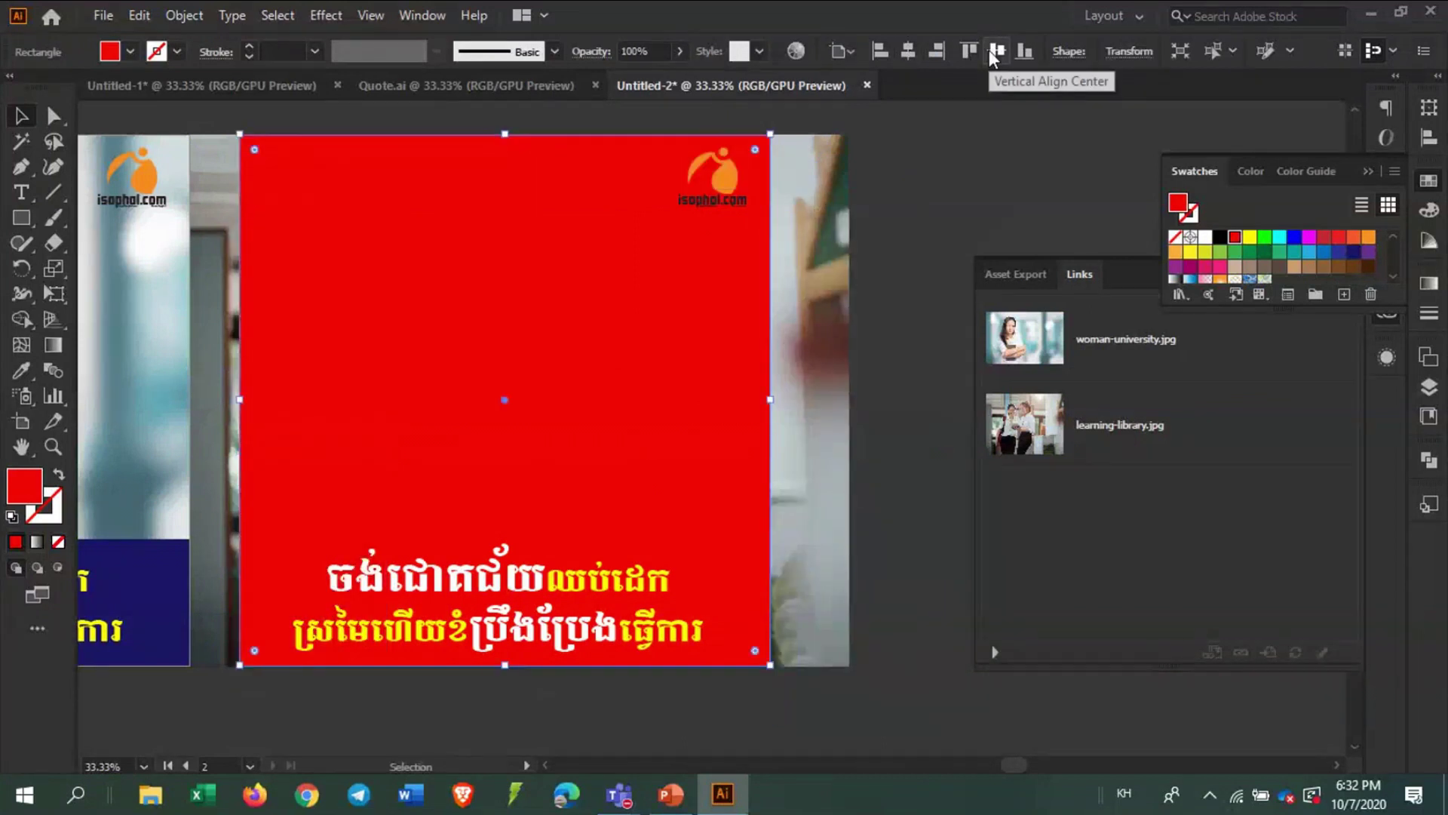
left_click(879, 419)
Clip the two-women photo to the red 1080 × 1080 px rectangle
left_click(468, 321)
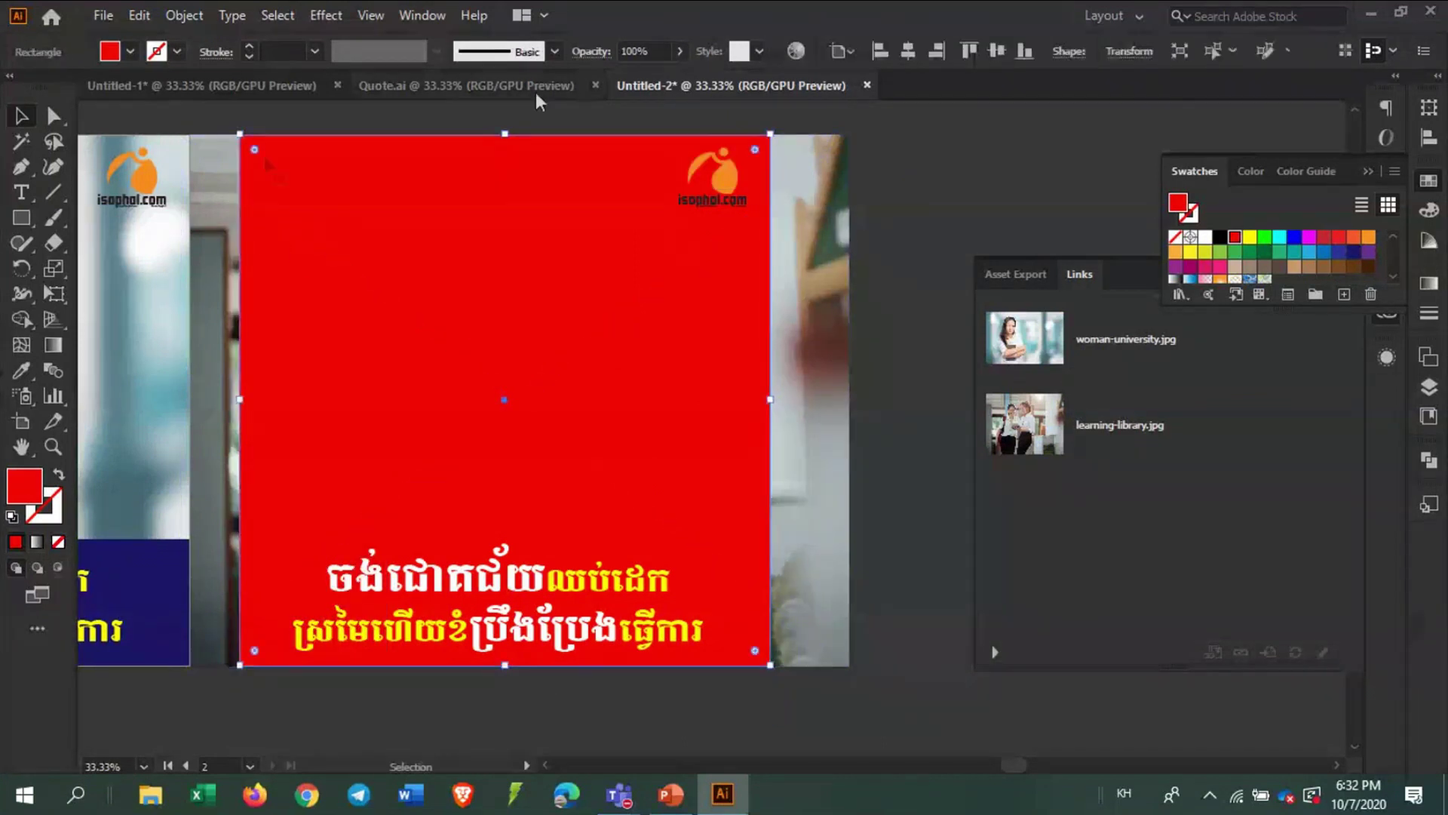
left_click(832, 339, "shift")
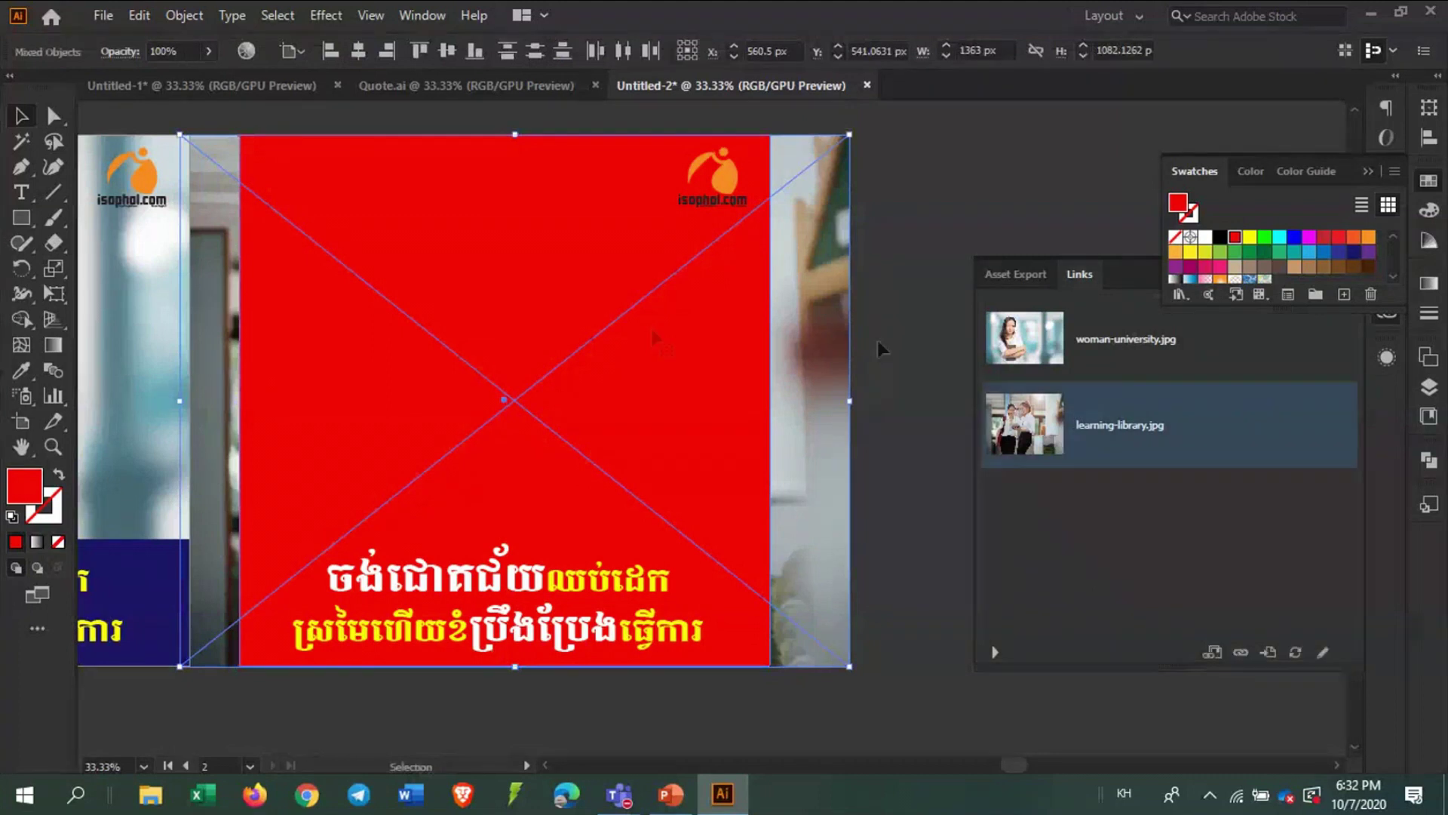
left_click_drag(688, 341, 772, 346)
key("ctrl+z")
right_click(717, 345)
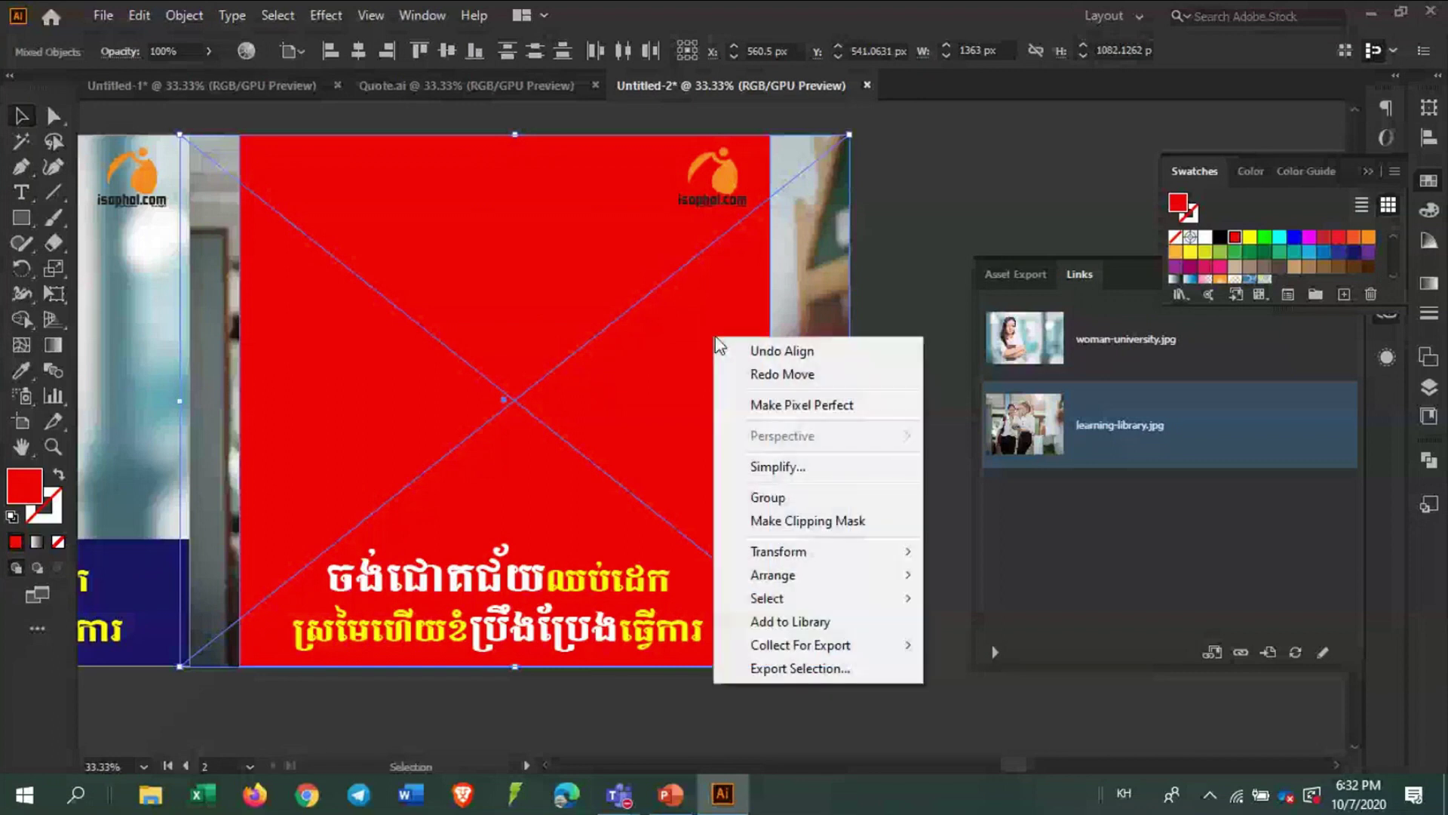
left_click(883, 525)
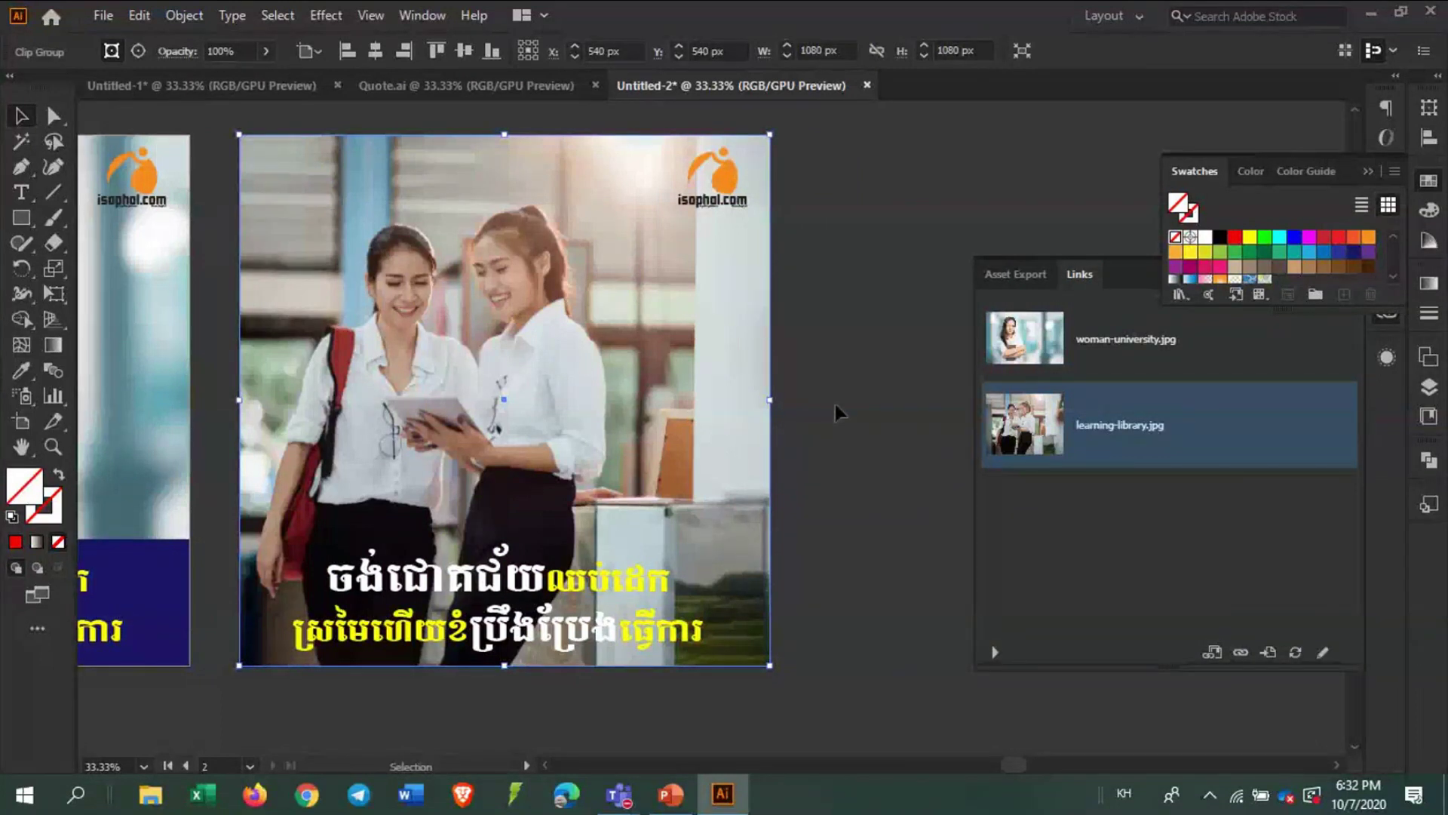
Delete the white-and-yellow Khmer headline from the two-women post
left_click(860, 511)
left_click(520, 592)
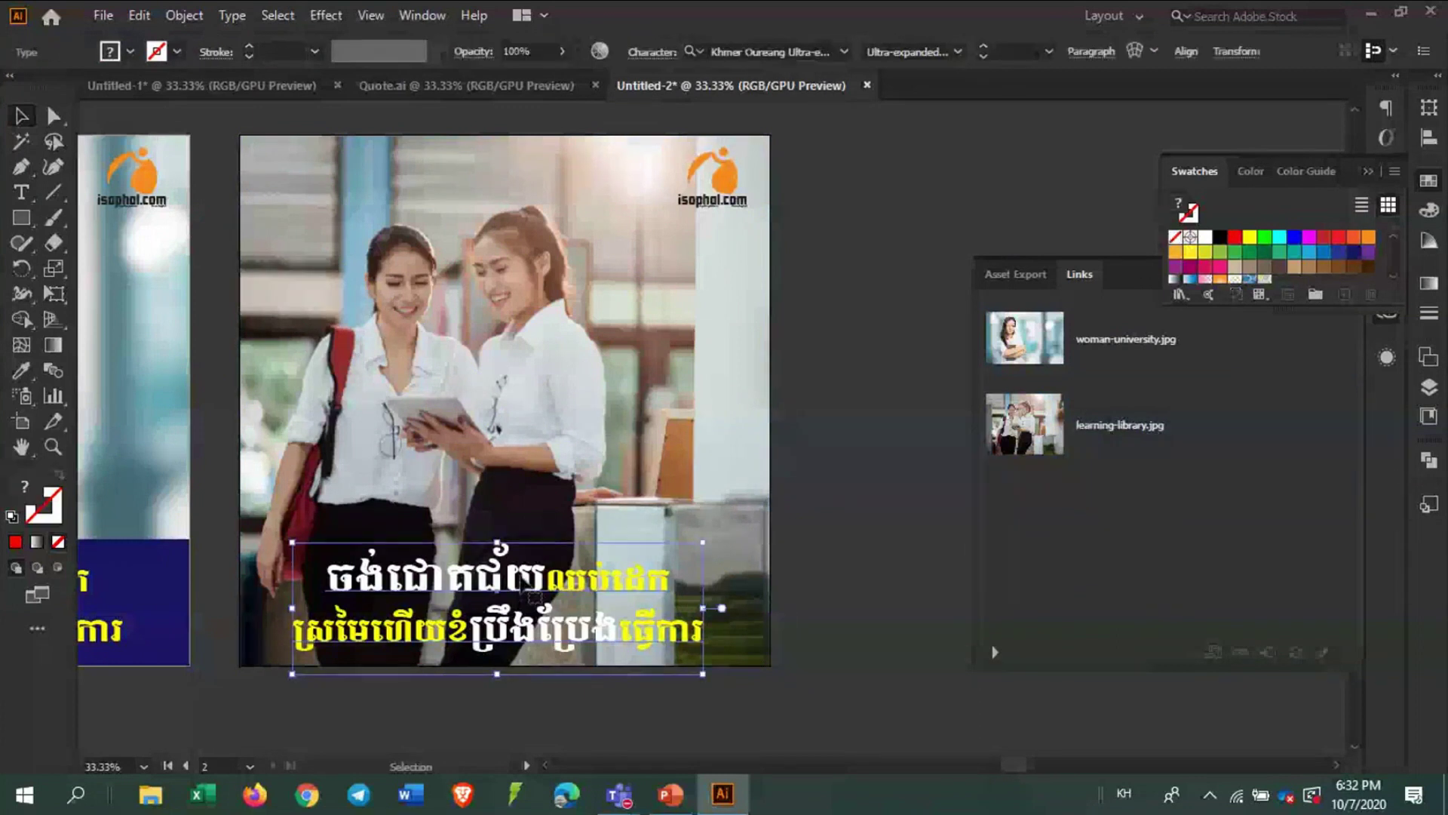
key("Delete")
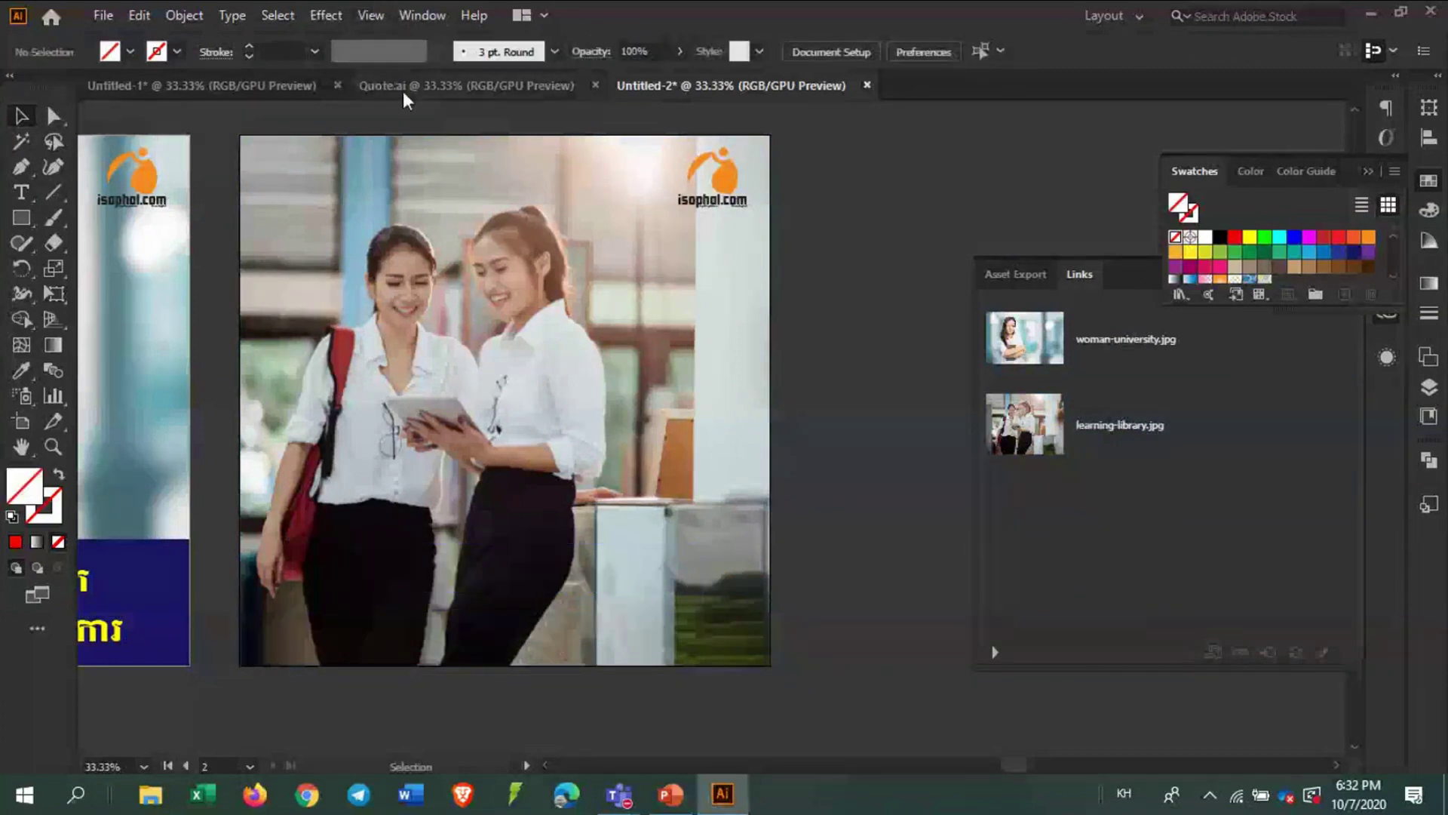
Select the red Khmer quote in Quote.ai and return to the photo document
left_click(404, 90)
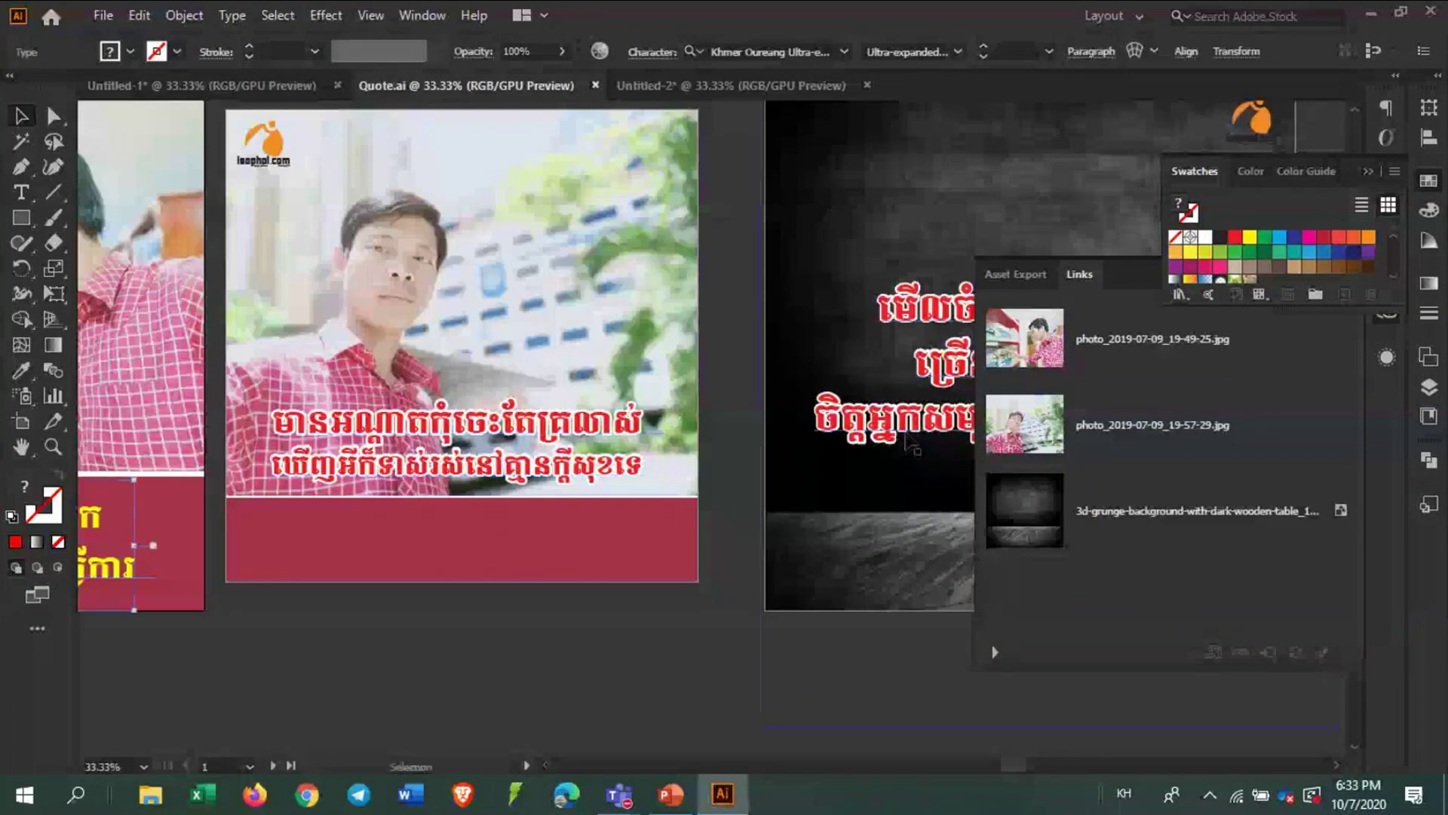
left_click(474, 422)
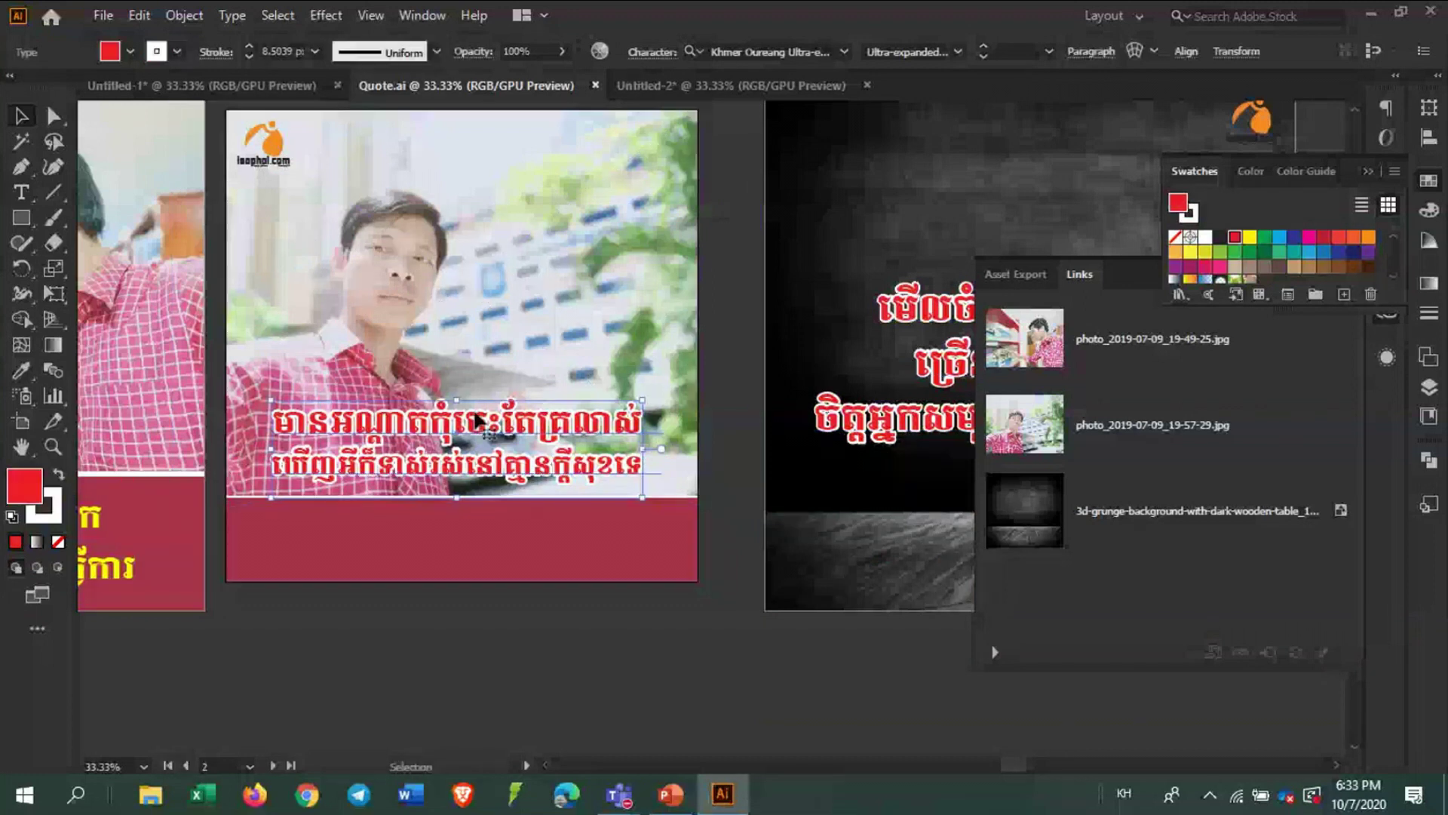
left_click(688, 84)
Paste the red Khmer quote, enlarge it across the photo and place it near the bottom
key("ctrl+v")
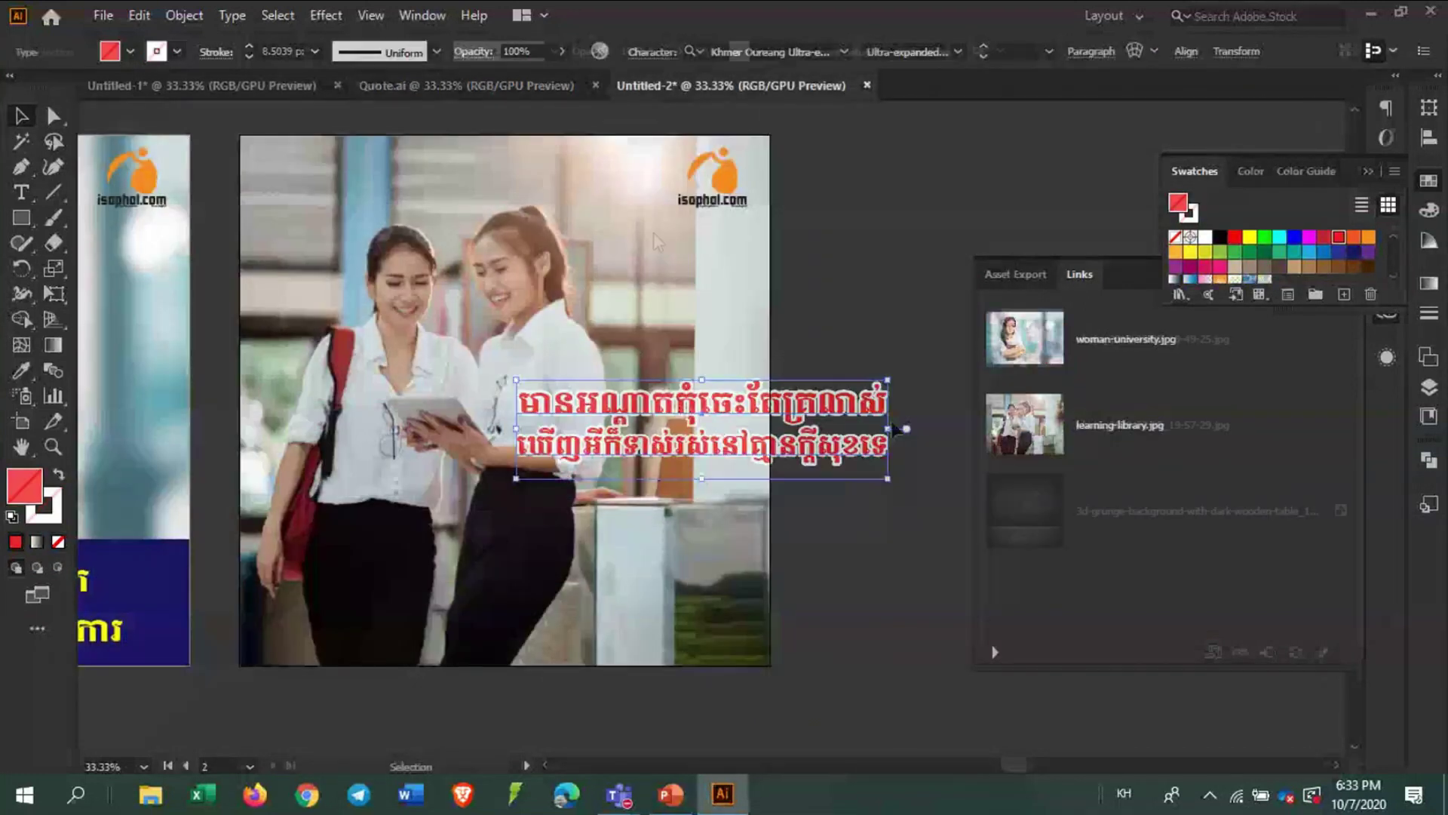
mouse_move(824, 417)
left_mouse_down()
mouse_move(633, 588)
mouse_move(579, 607)
left_mouse_up()
left_click_drag(643, 565, 727, 545)
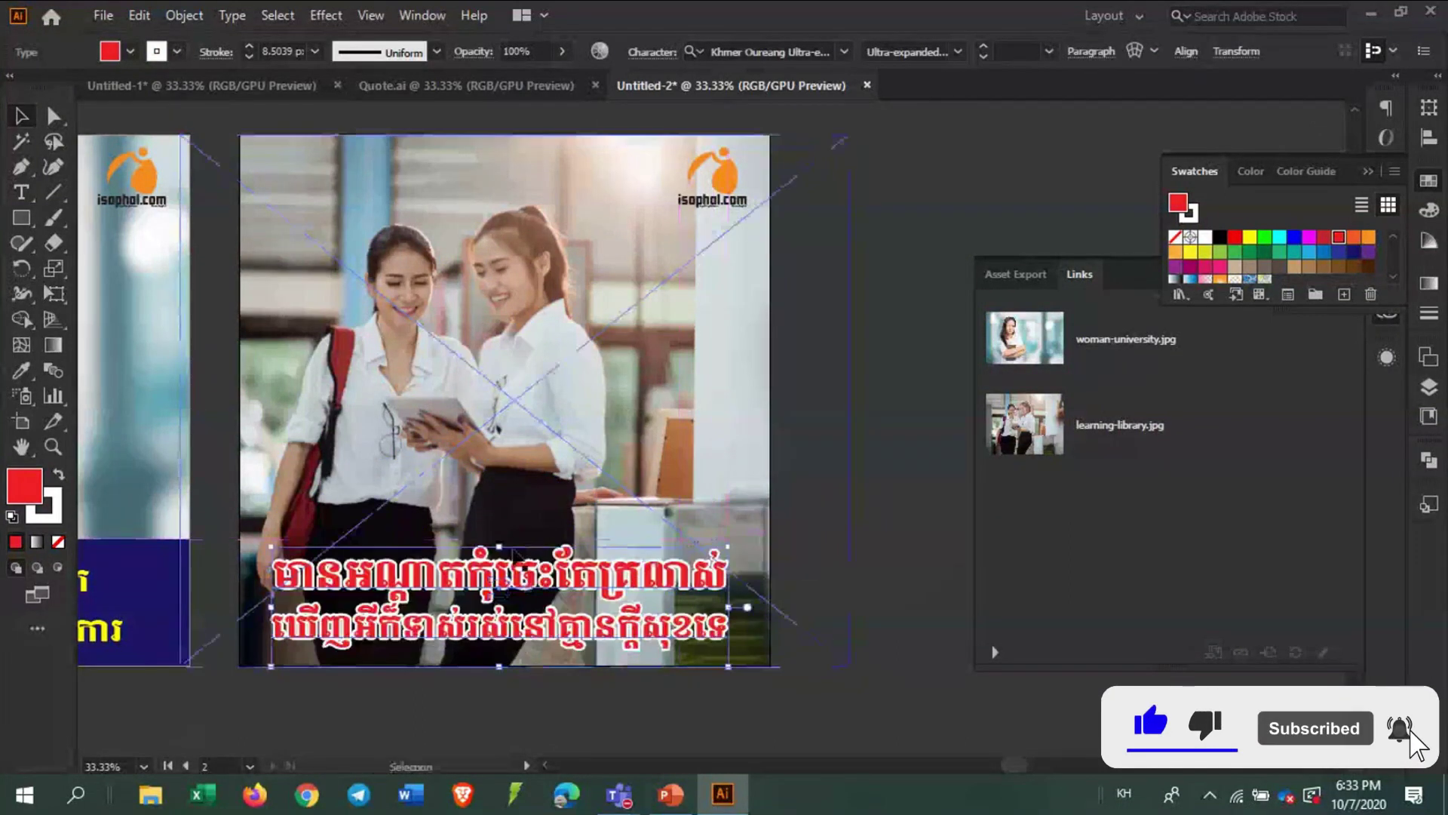
left_click_drag(506, 624, 498, 468)
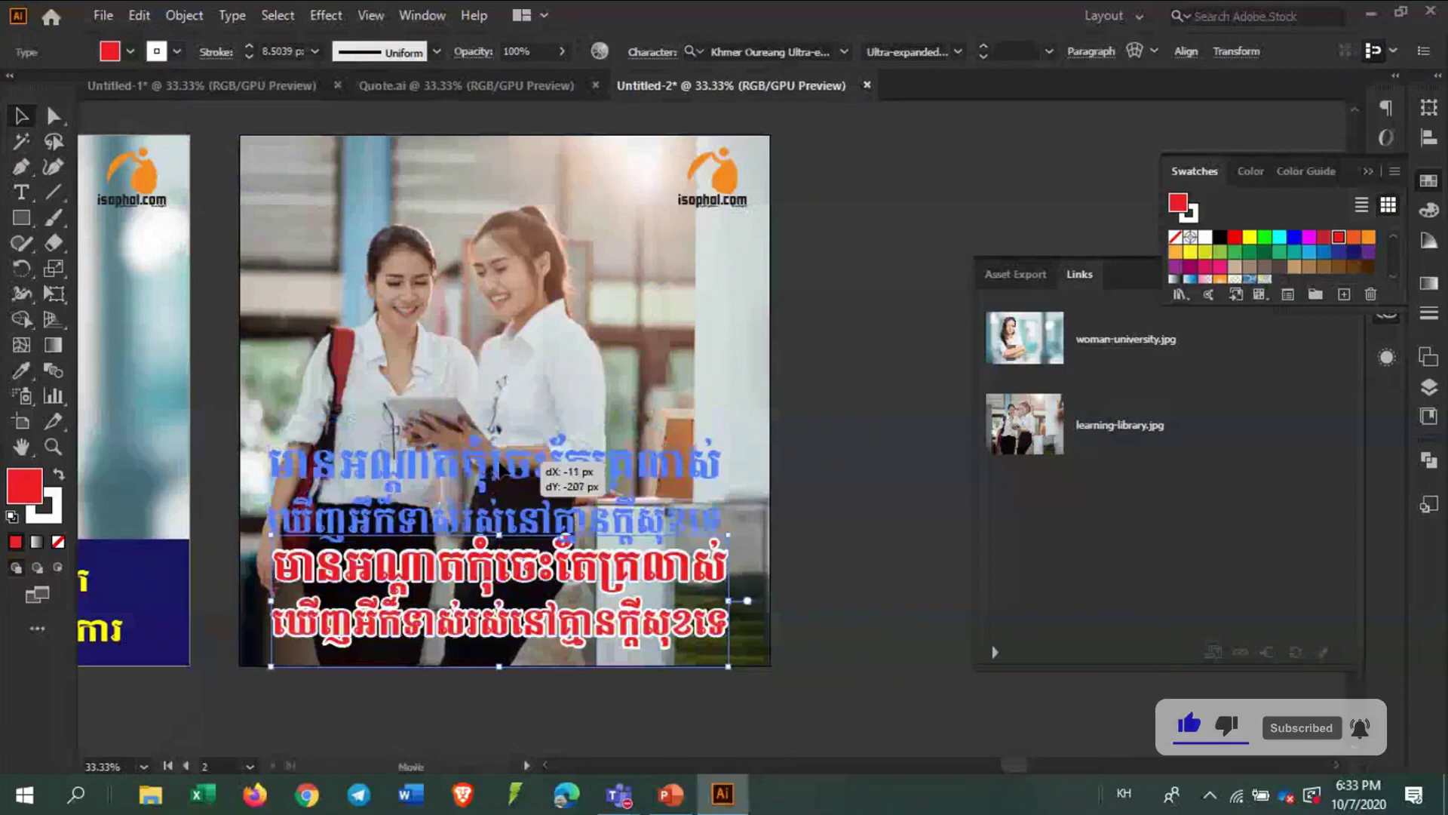
mouse_move(498, 468)
left_mouse_down()
mouse_move(515, 561)
mouse_move(527, 558)
mouse_move(496, 567)
left_mouse_up()
left_click(822, 581)
left_click(863, 533)
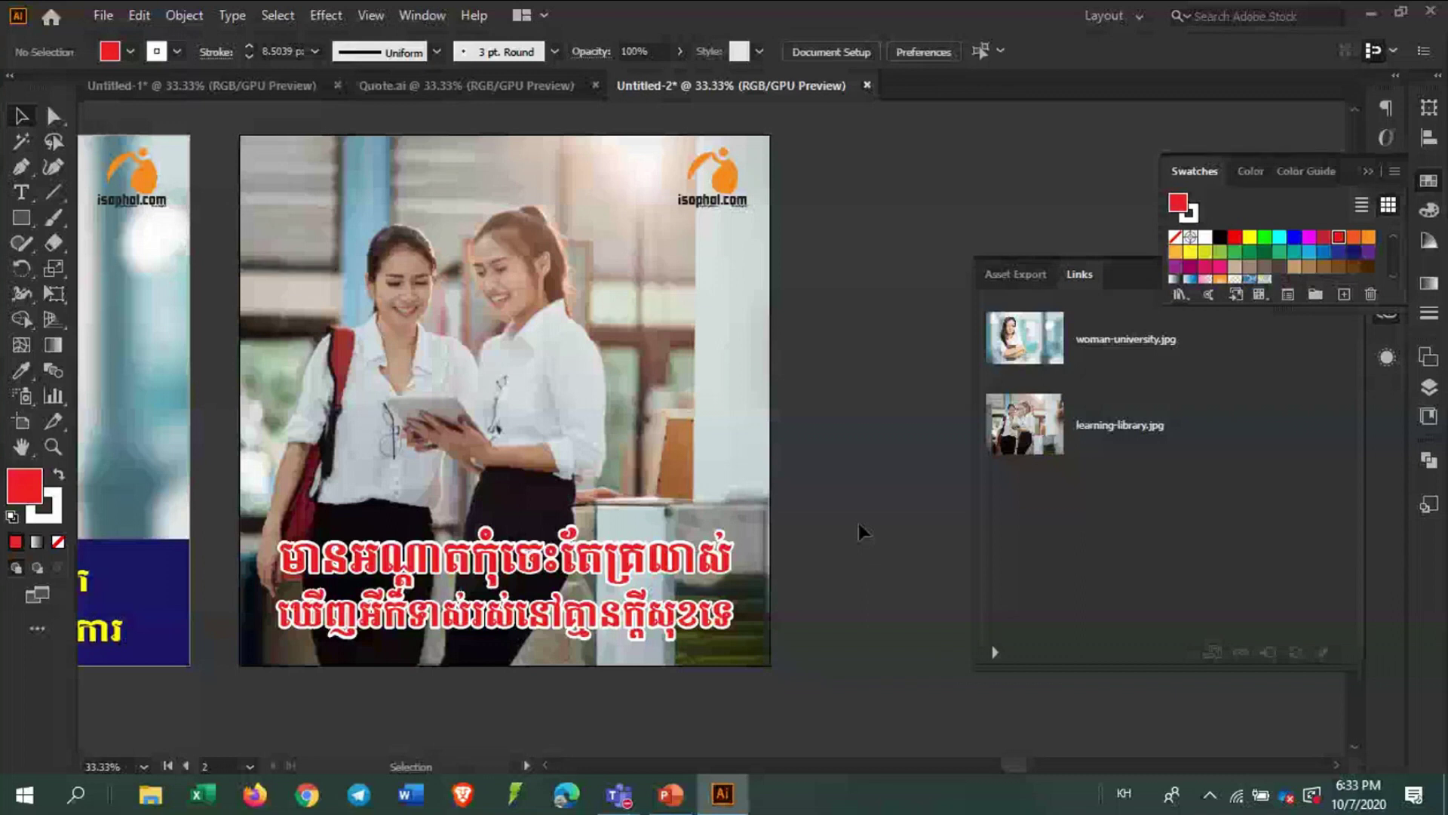
Give the Khmer quote a 4 px white stroke in the Appearance panel
left_click(665, 531)
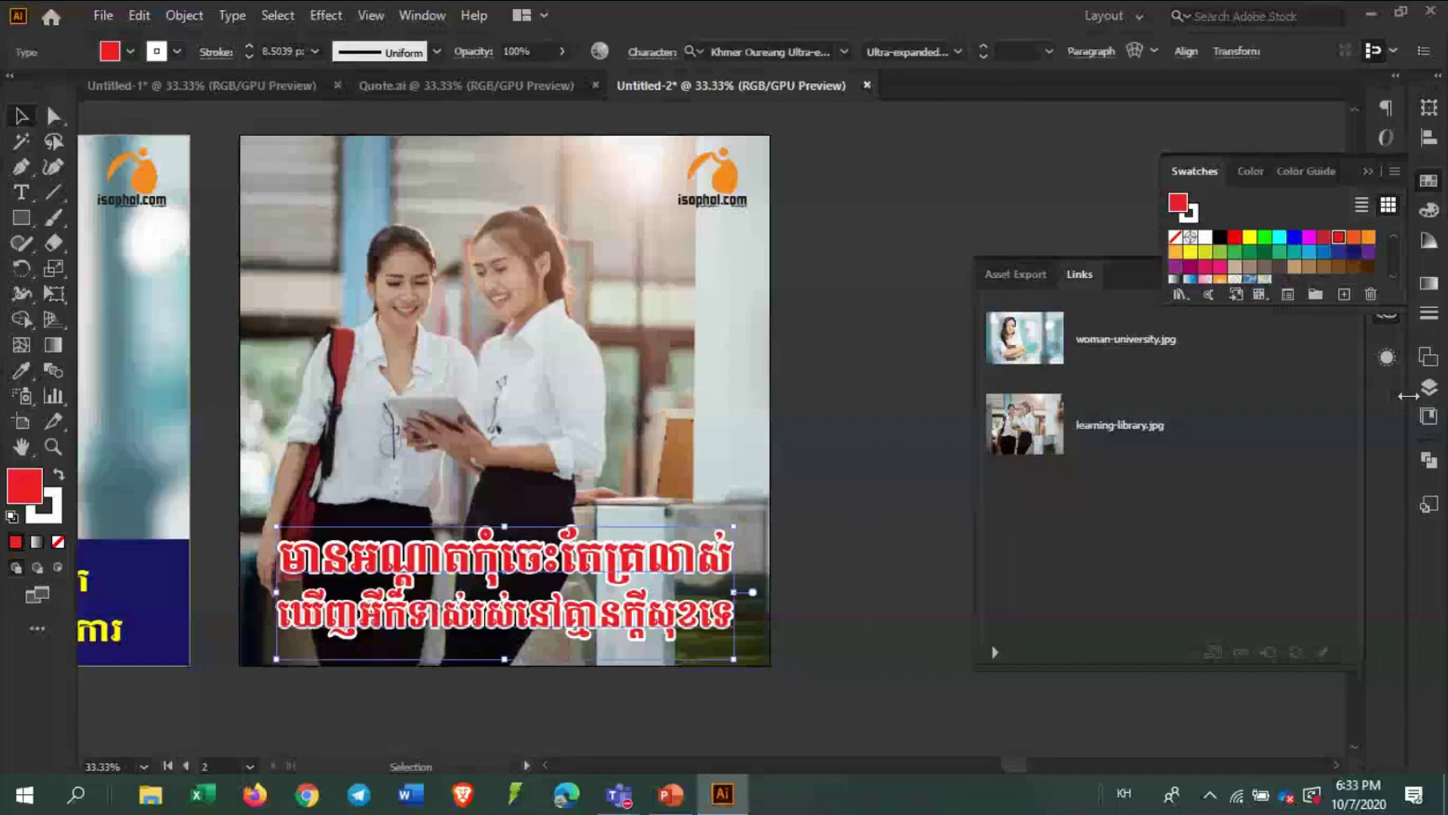
left_click(1428, 386)
left_click(1386, 357)
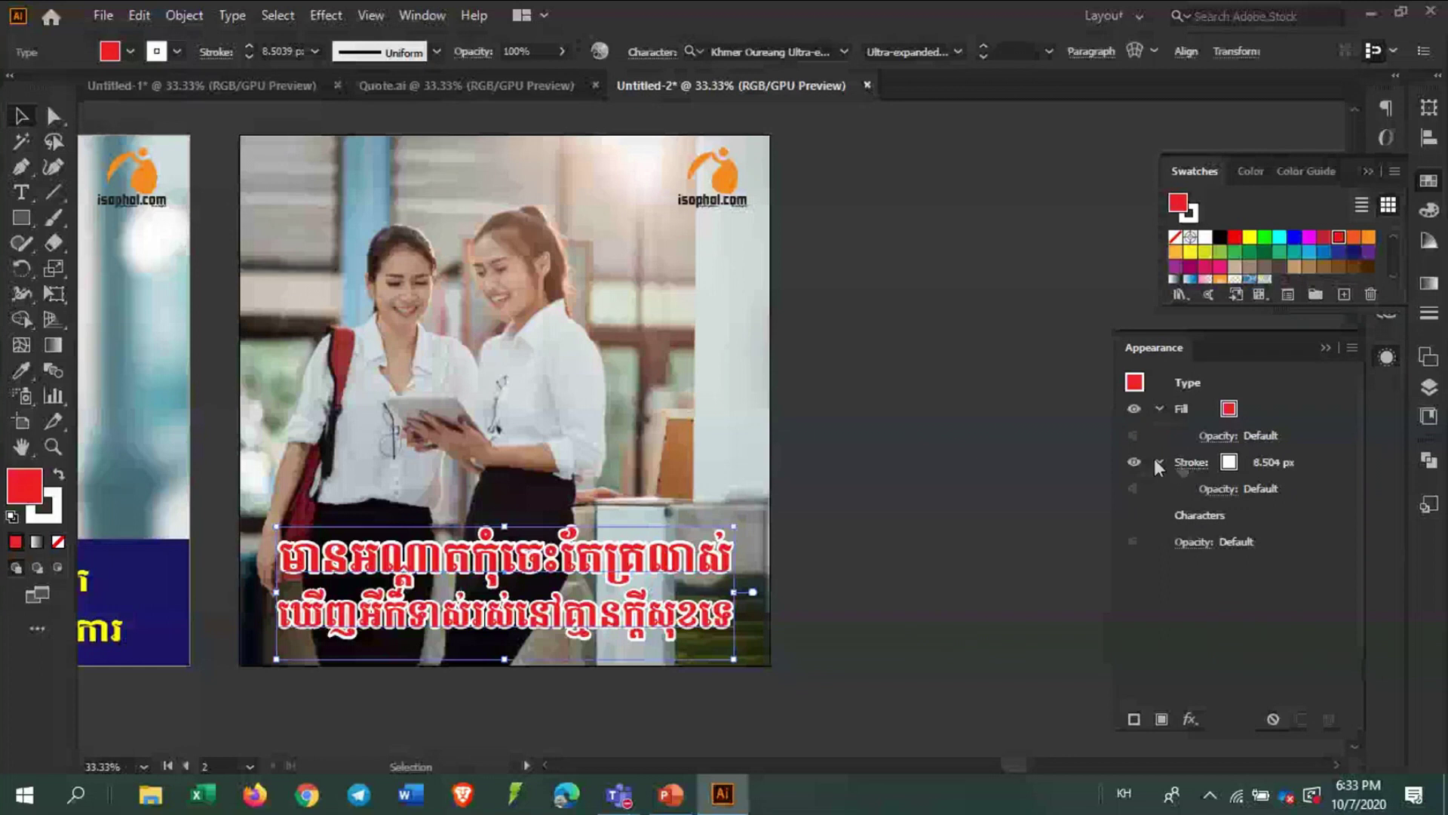
left_click(1134, 461)
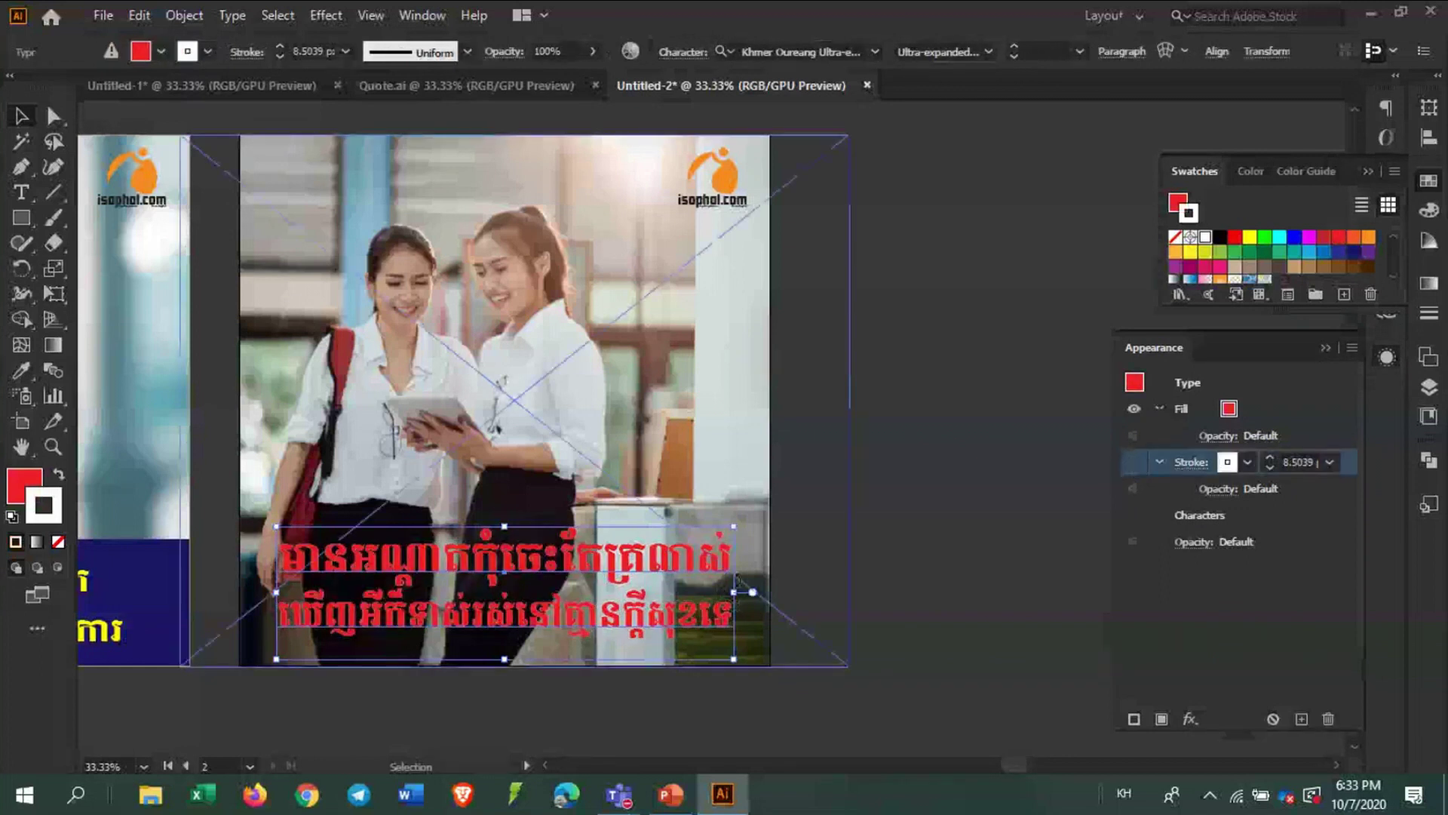
left_click(1134, 462)
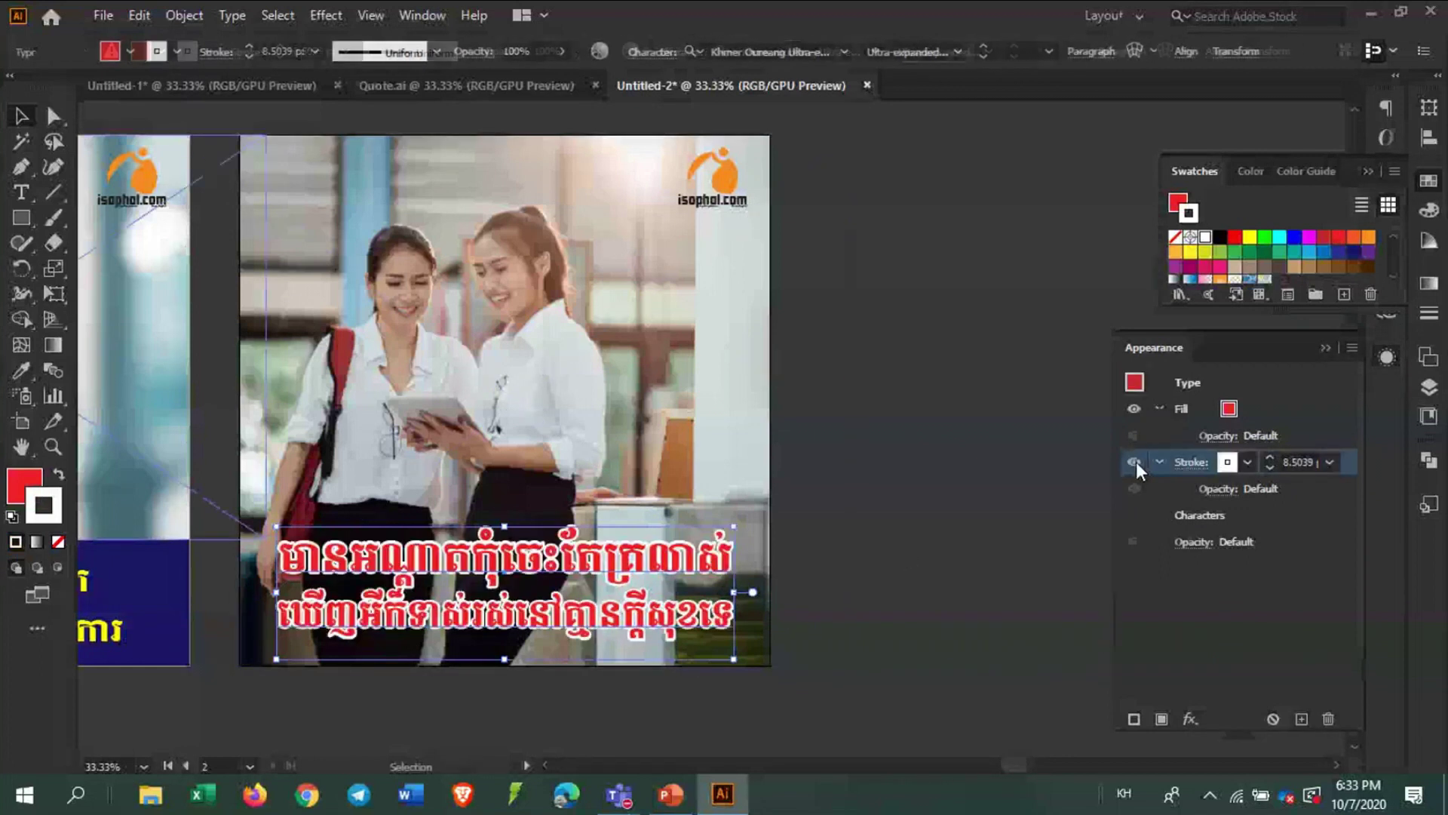
left_click(1270, 469)
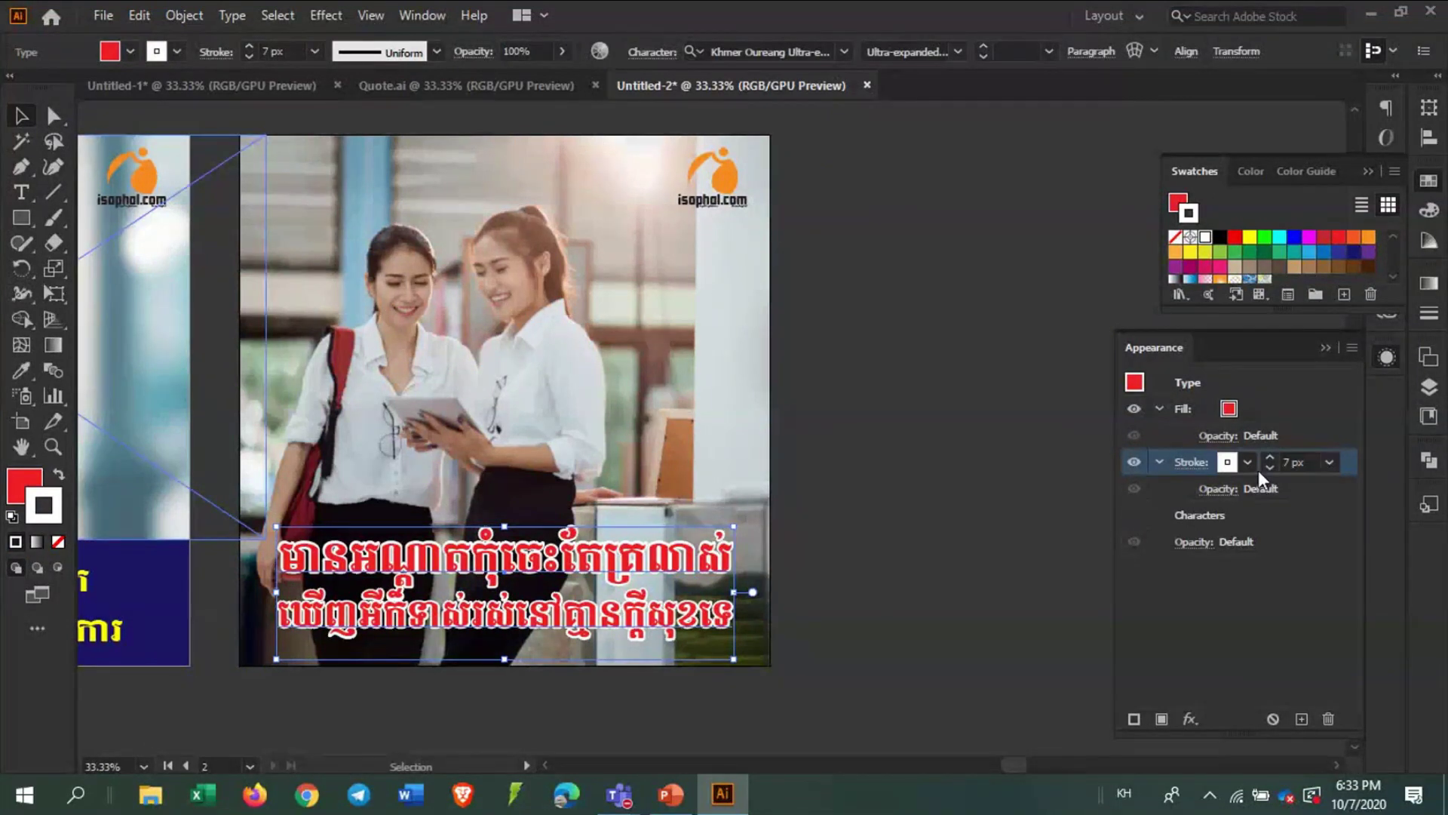
left_click(1270, 469)
left_click(1270, 469)
left_click(1270, 470)
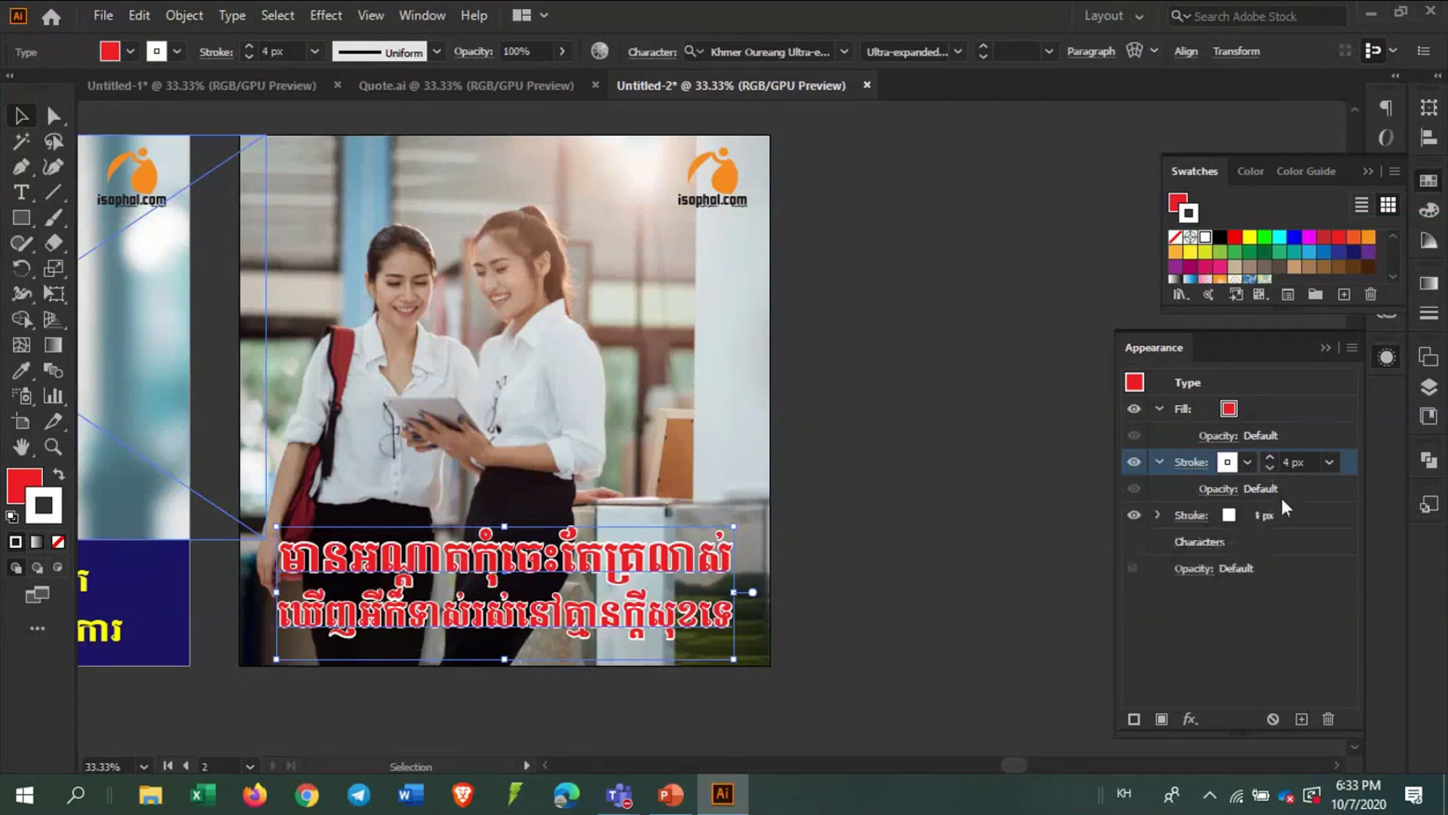
Duplicate the stroke and make the new outer stroke red at 10 px
key("ctrl+alt+slash")
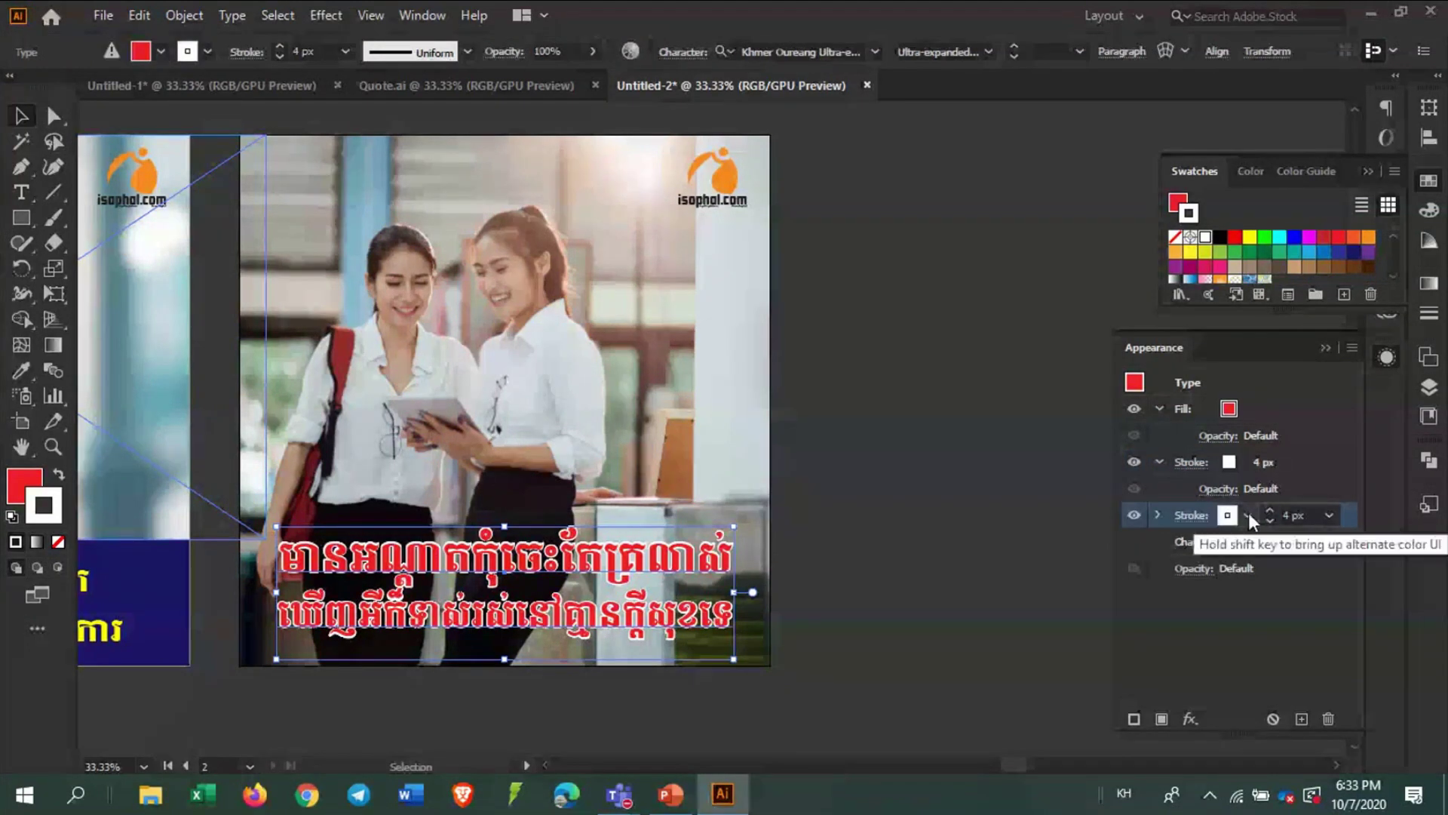
left_click(1248, 516)
left_click(1082, 550)
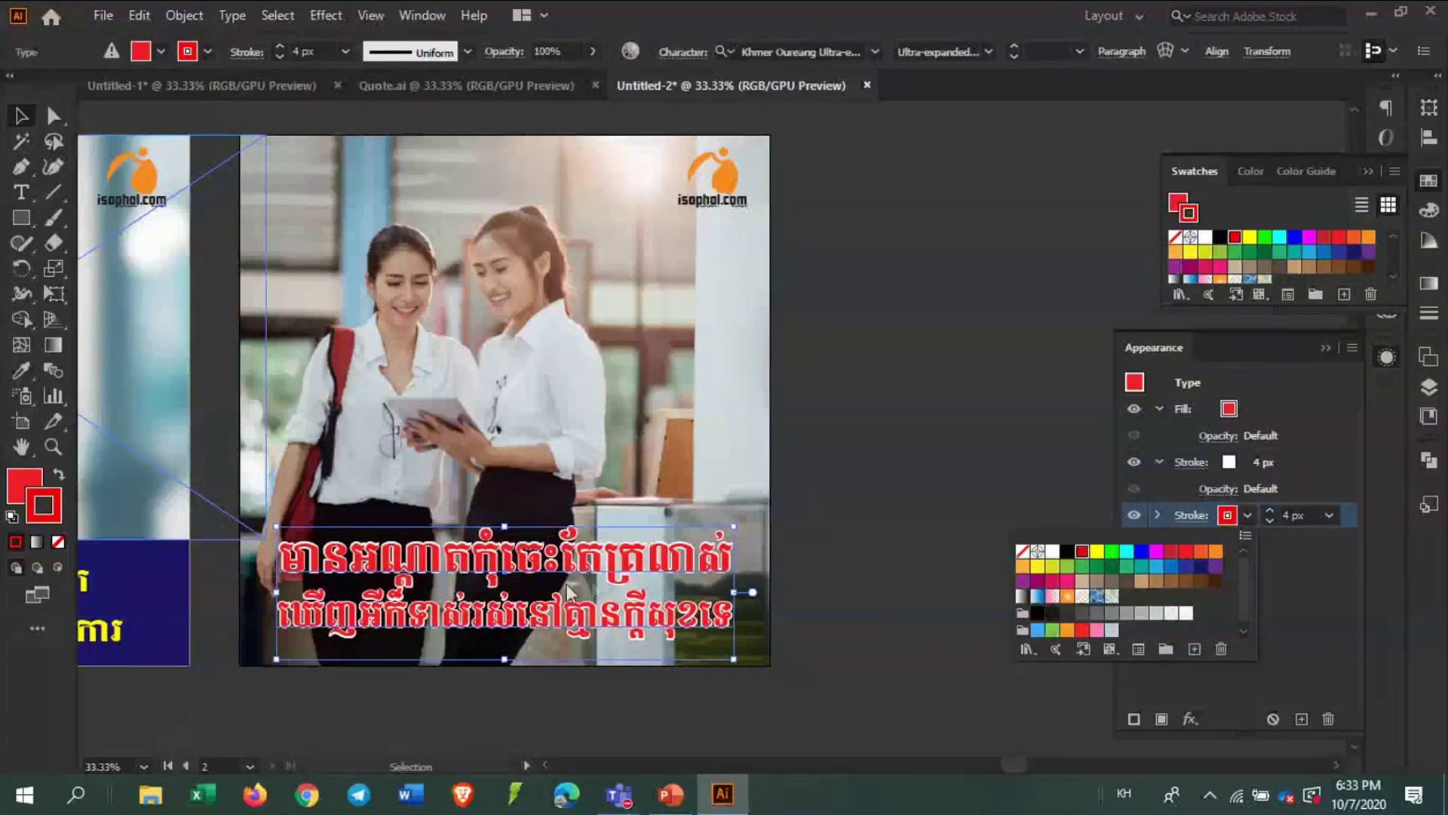
left_click(1270, 510)
left_click(1270, 511)
left_click(1270, 511)
left_click(1270, 510)
left_click(1270, 510)
left_click(961, 535)
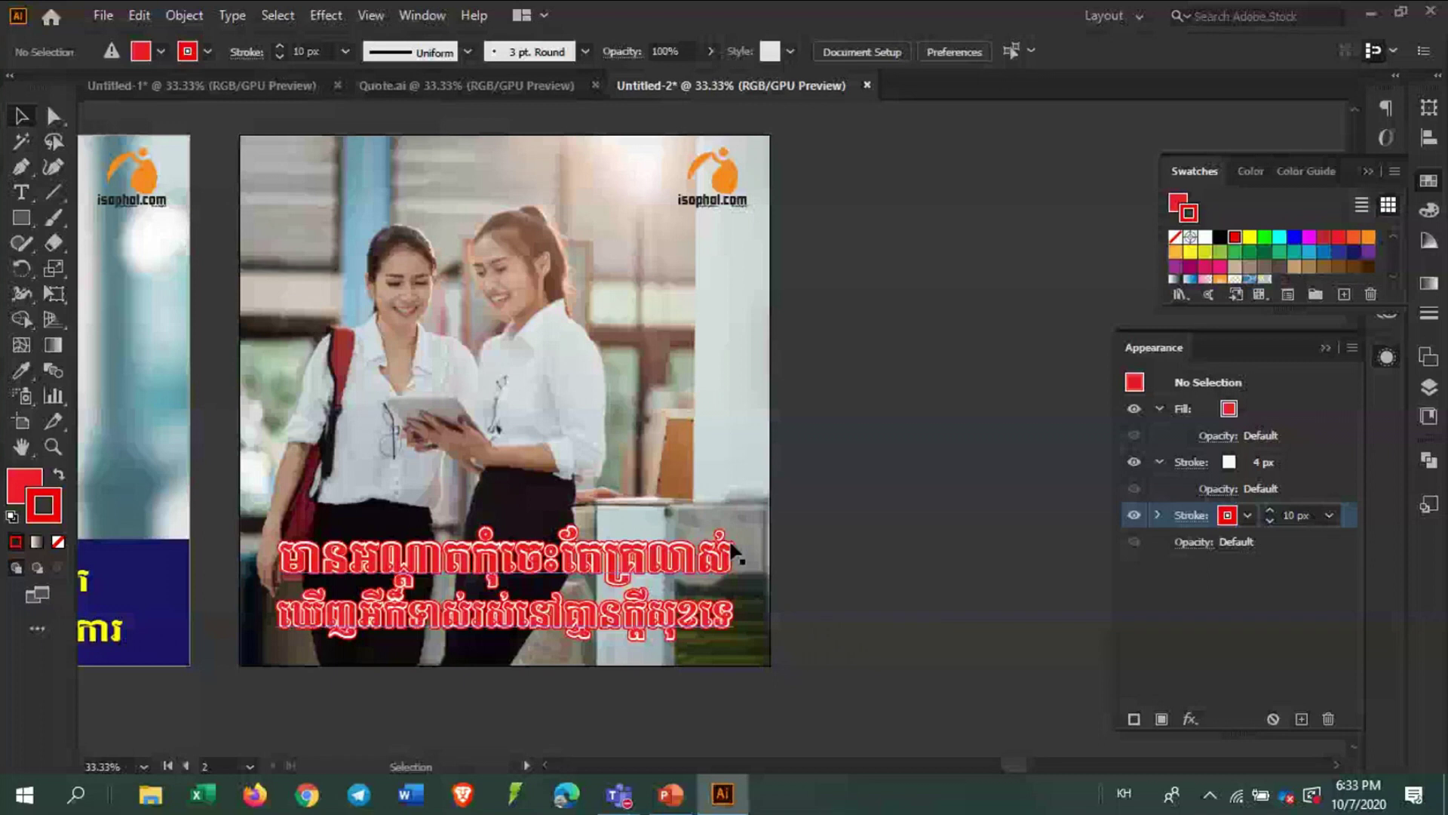
Group the woman-with-book post's objects on artboard 1, then select everything
scroll(860, 347, "up", 2)
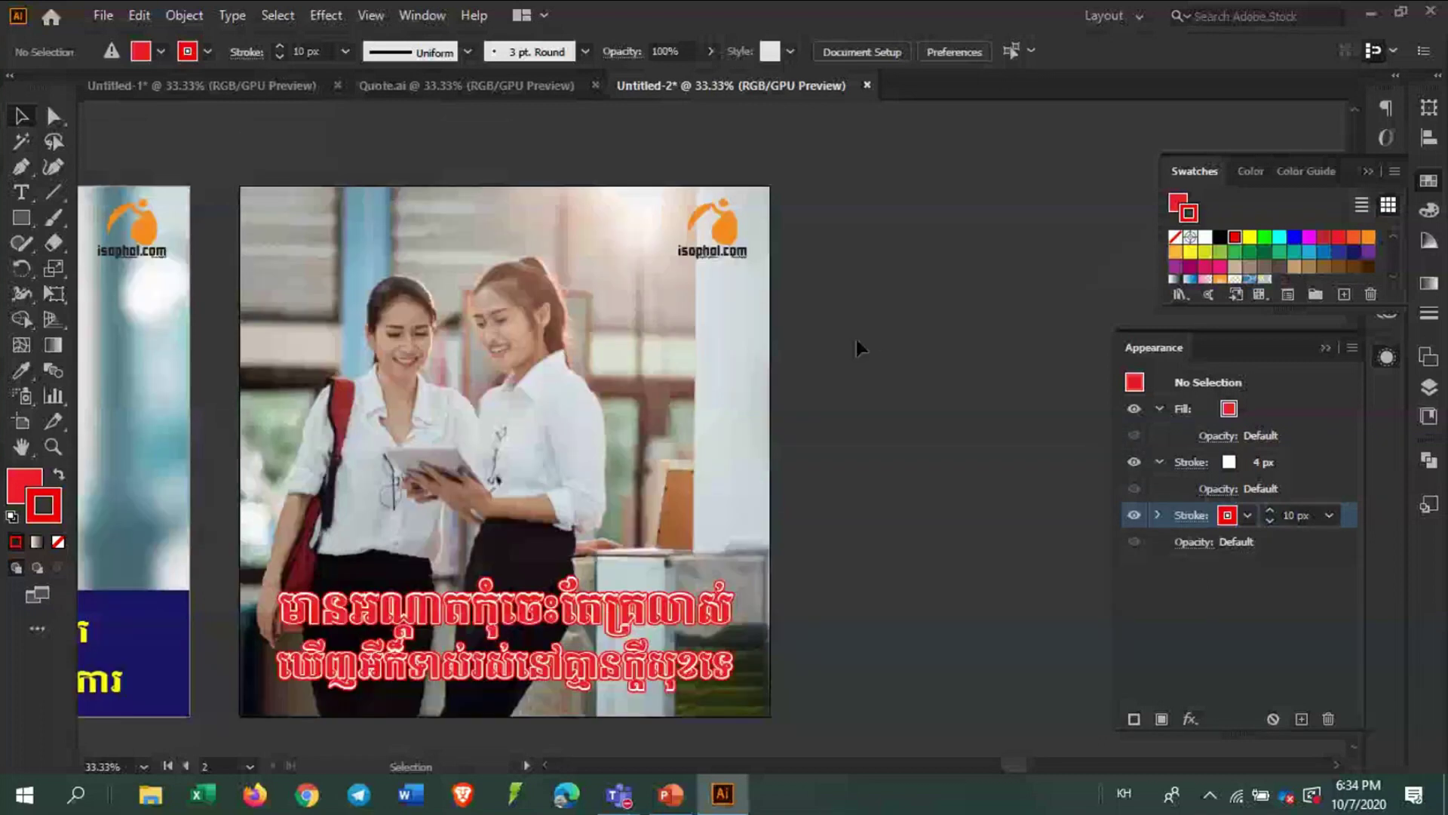
mouse_move(563, 508)
left_mouse_down()
mouse_move(997, 436)
mouse_move(1180, 476)
left_mouse_up()
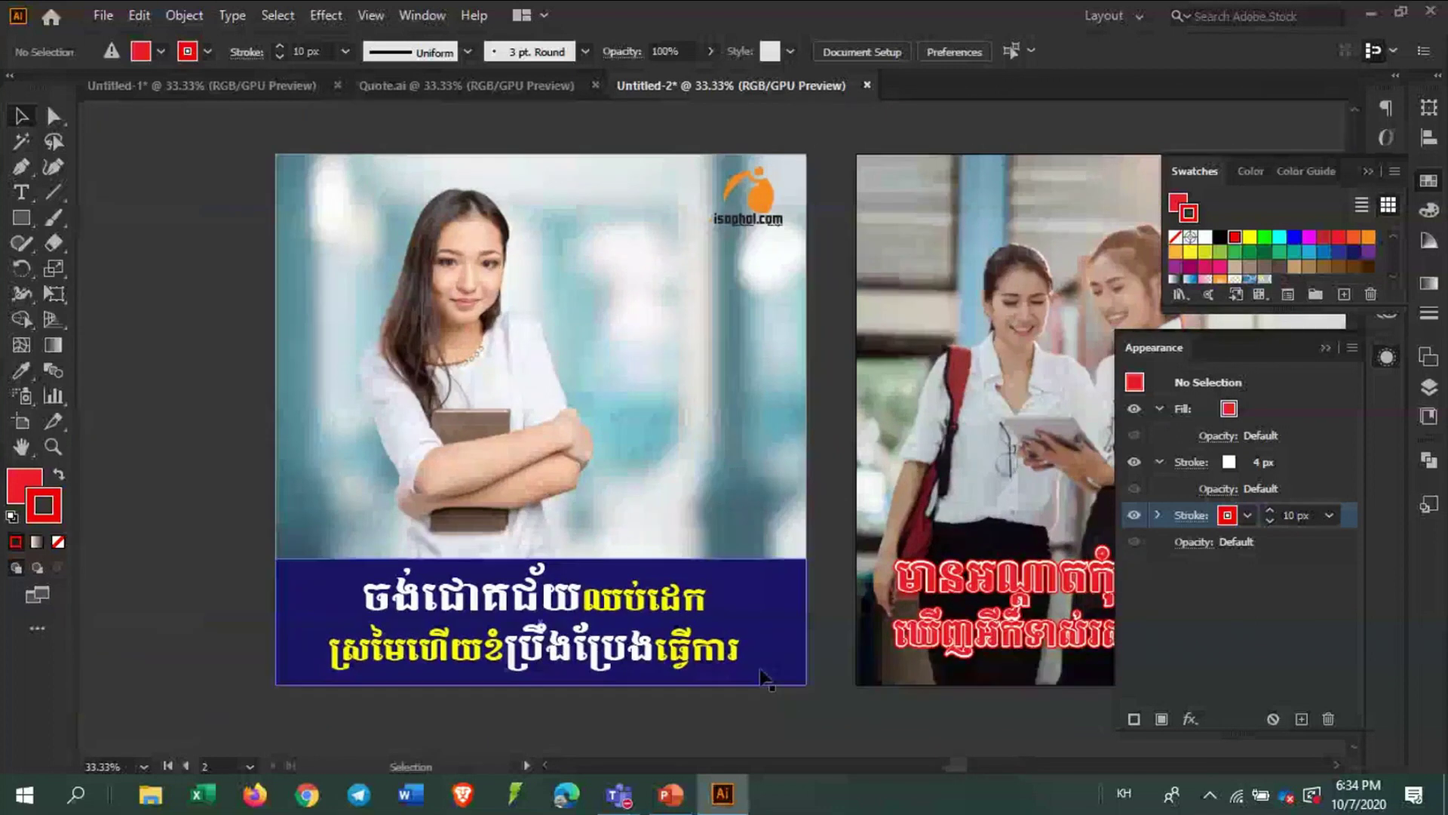
scroll(297, 168, "up", 2)
left_click_drag(346, 344, 281, 304)
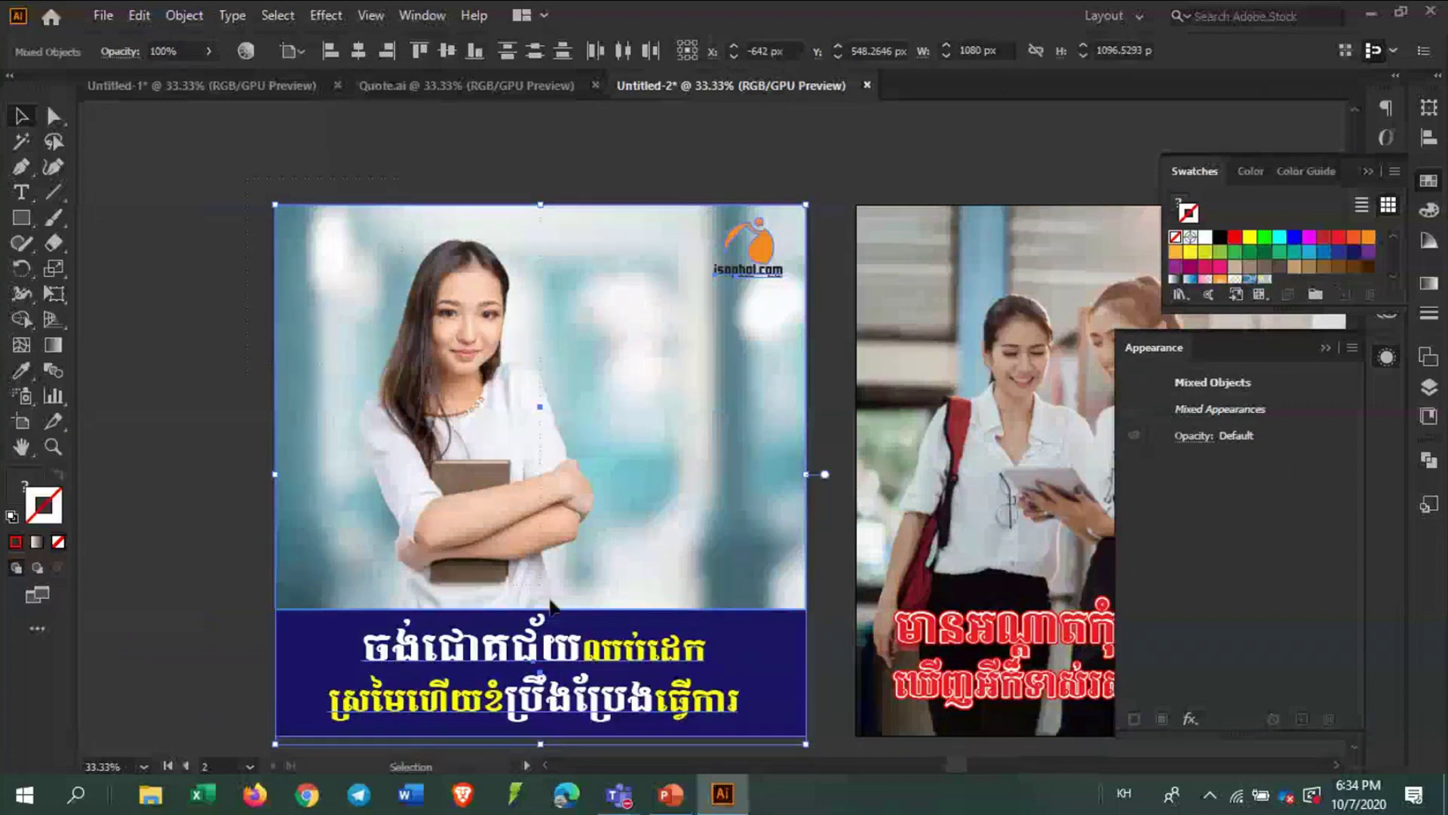
scroll(822, 717, "down", 2)
scroll(830, 704, "down", 2)
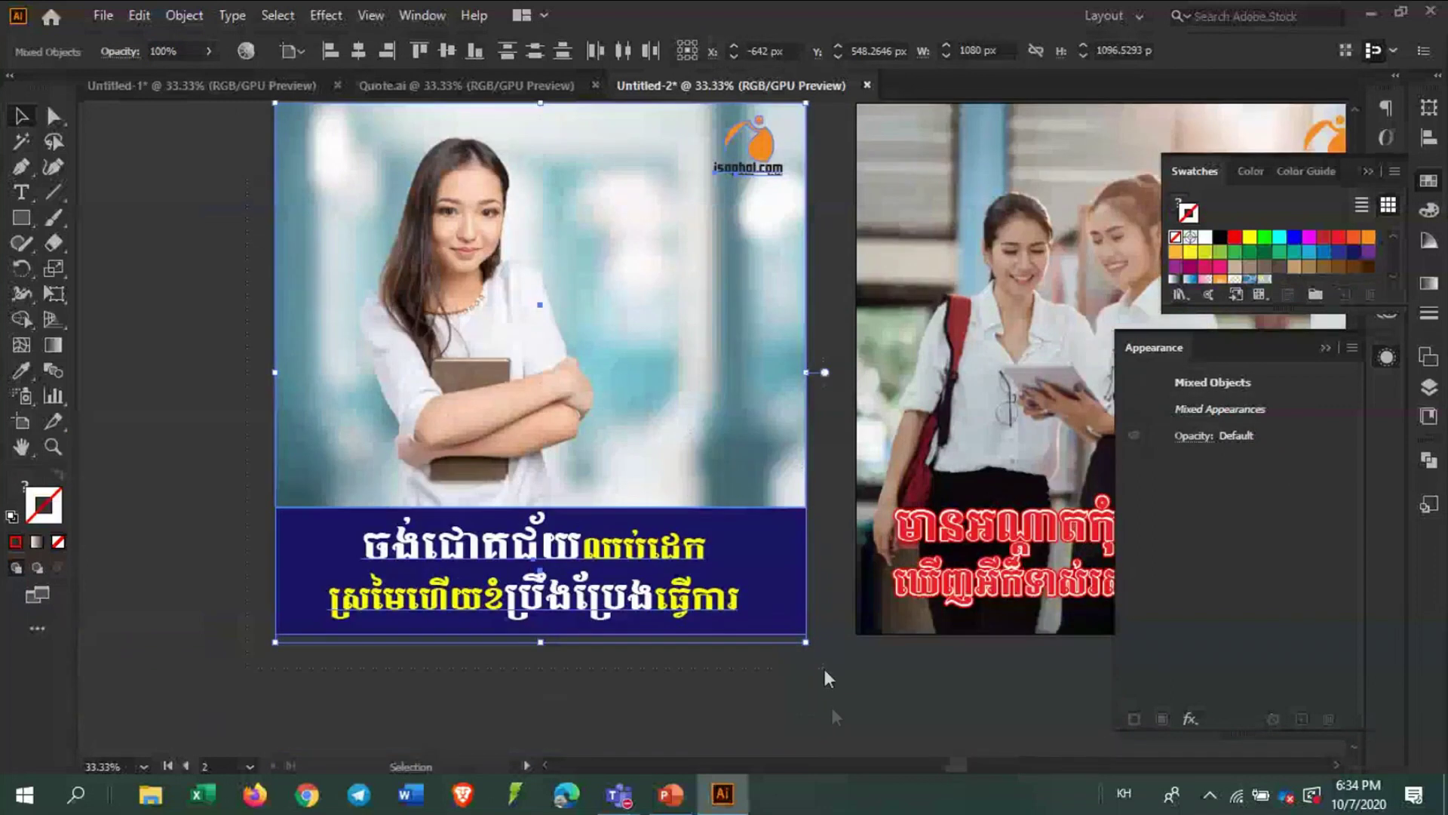
right_click(678, 459)
left_click(728, 275)
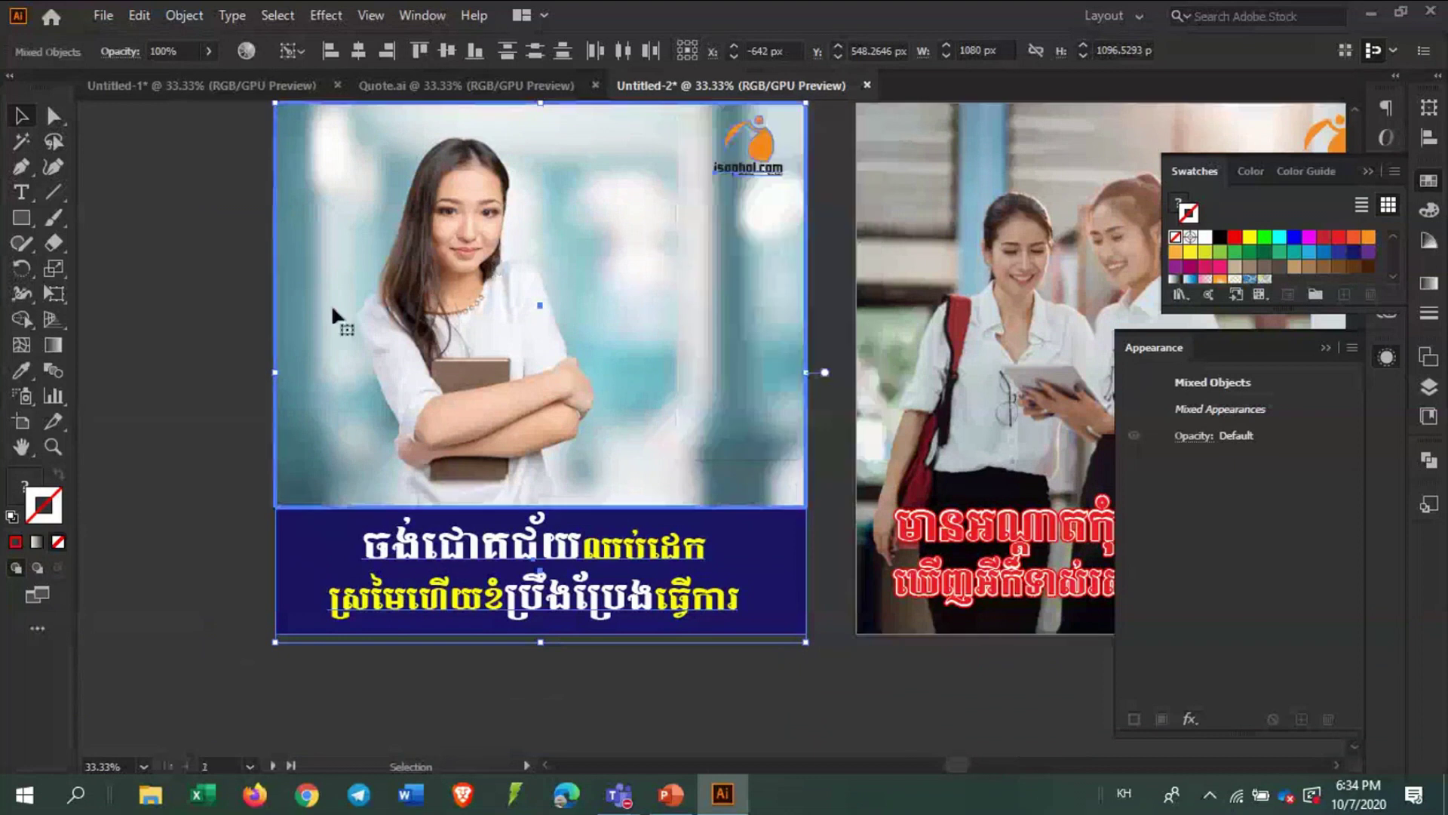
left_click(178, 507)
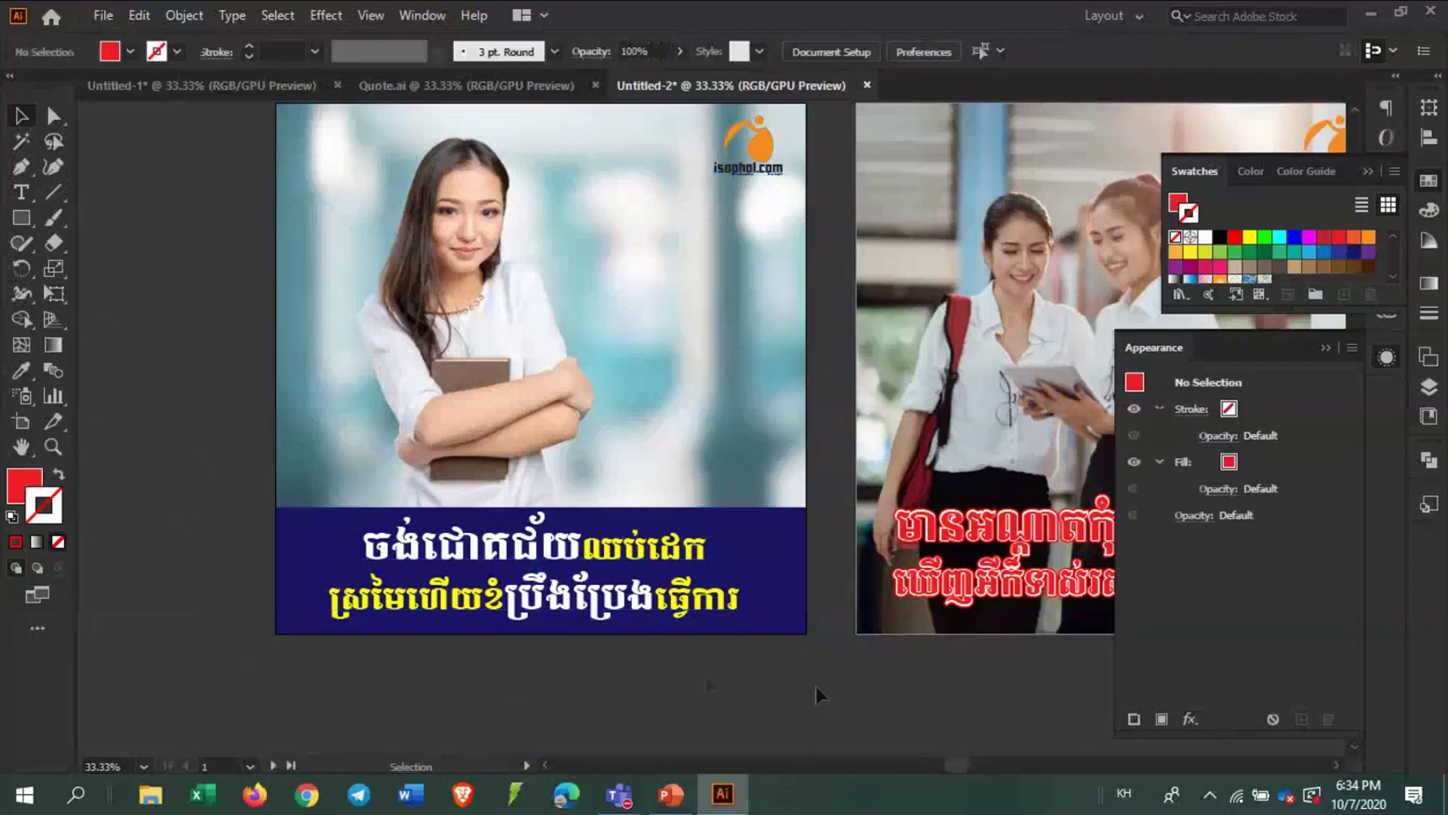
scroll(830, 670, "up", 10)
key("ctrl+a")
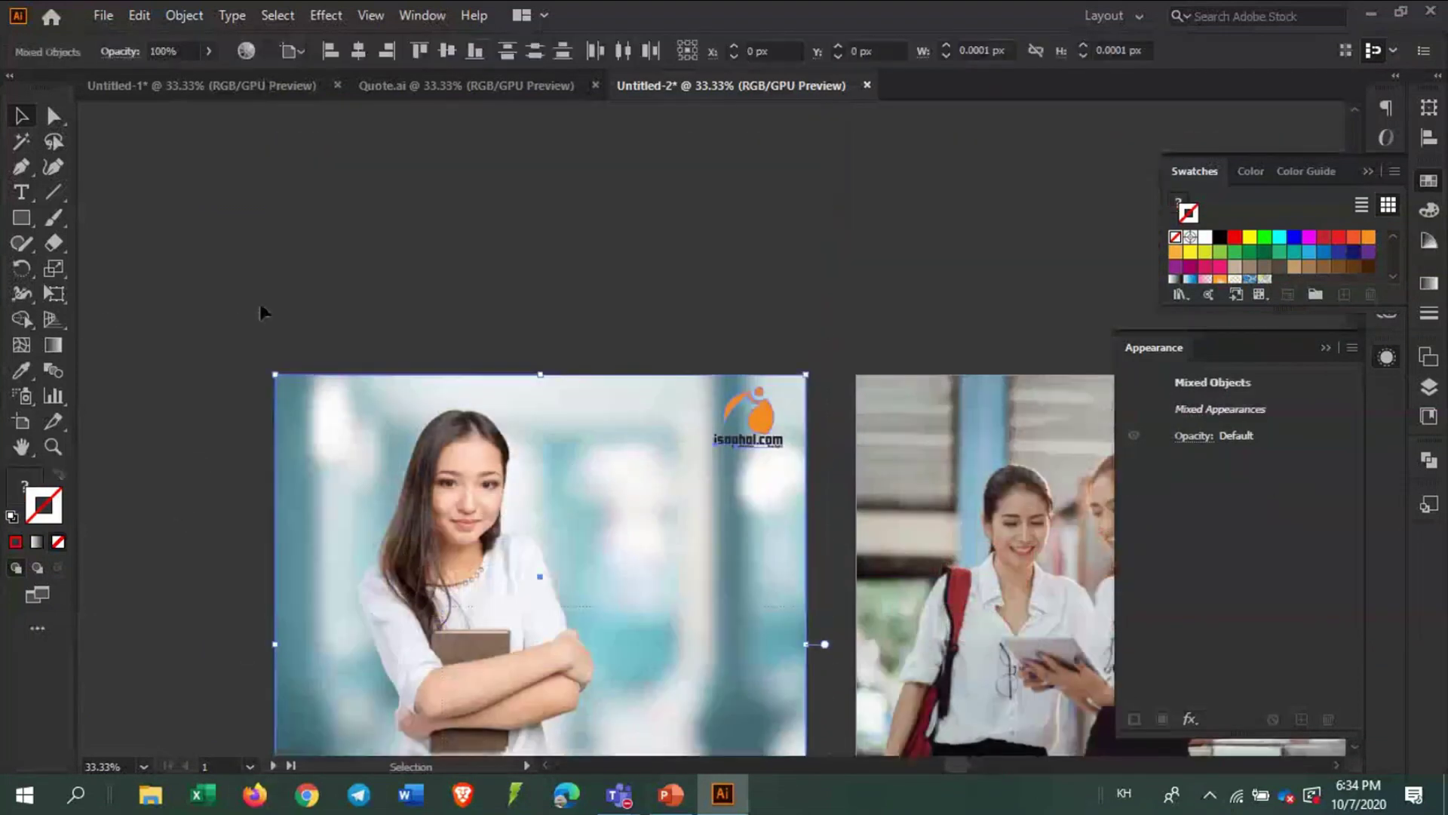
Send the woman-with-book quote post as a photo to P20 BBU-R215-(D1IT-A) and view it
scroll(265, 307, "down", 7)
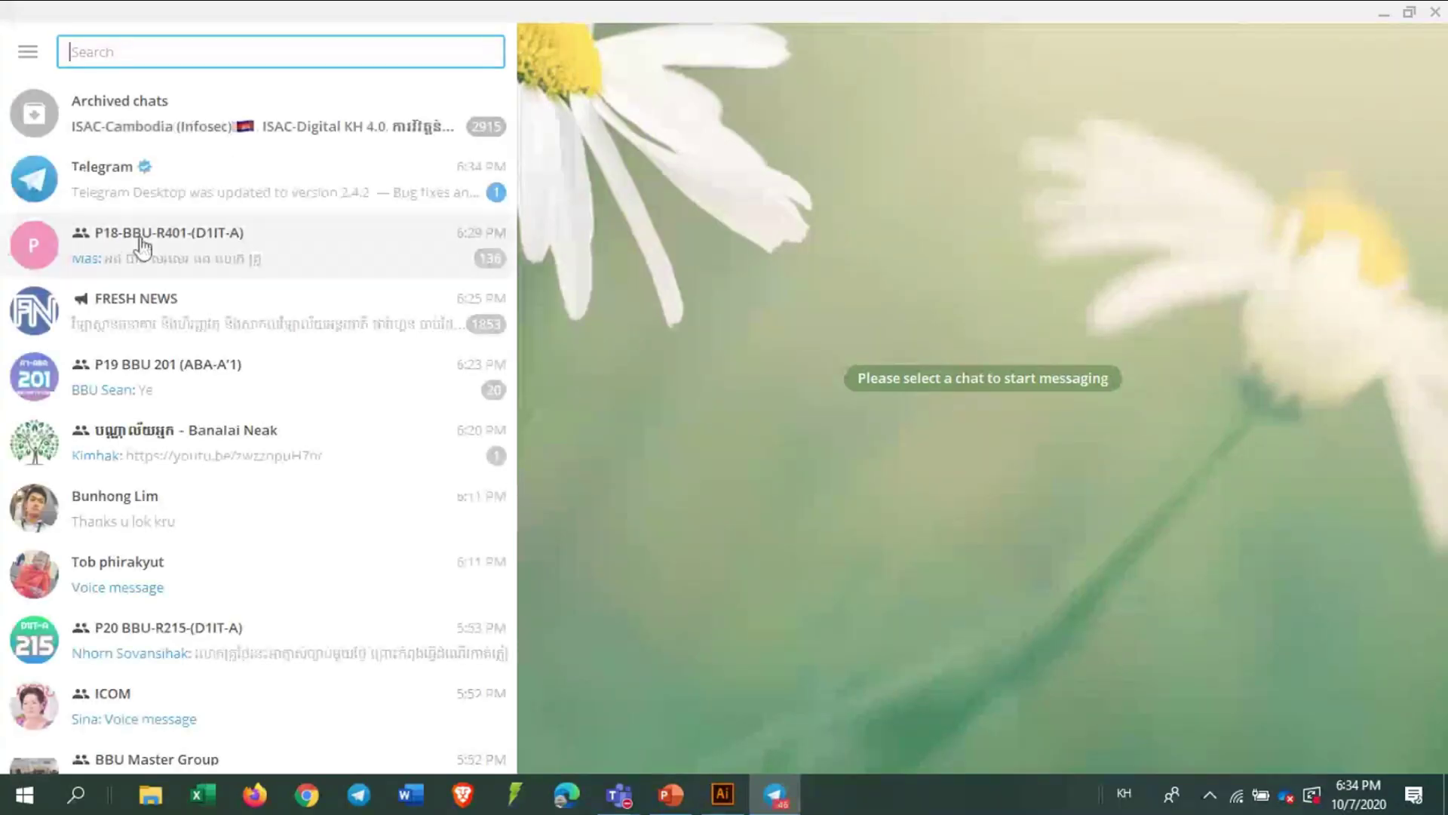
left_click(153, 647)
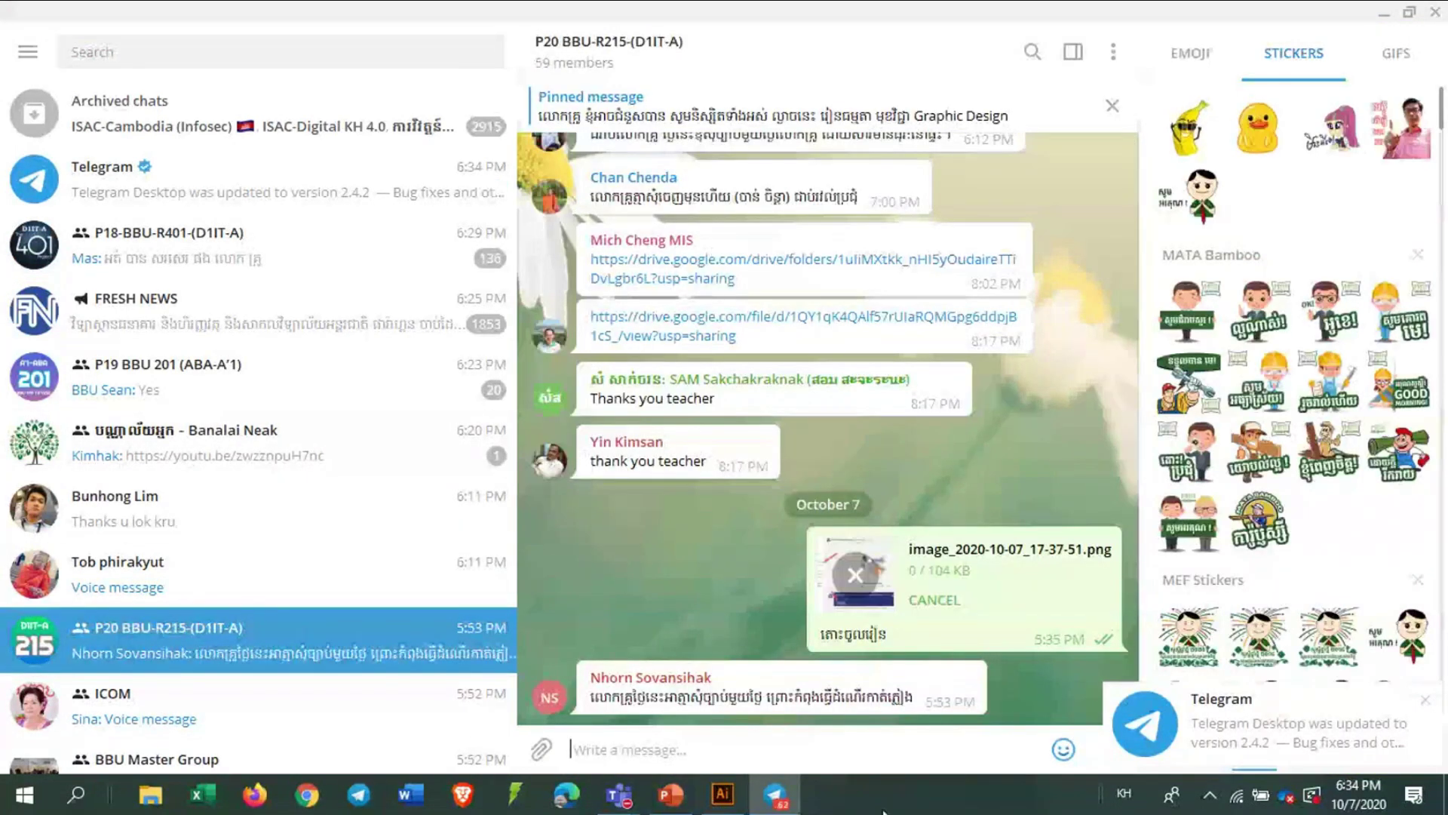
key("ctrl+v")
left_click(866, 624)
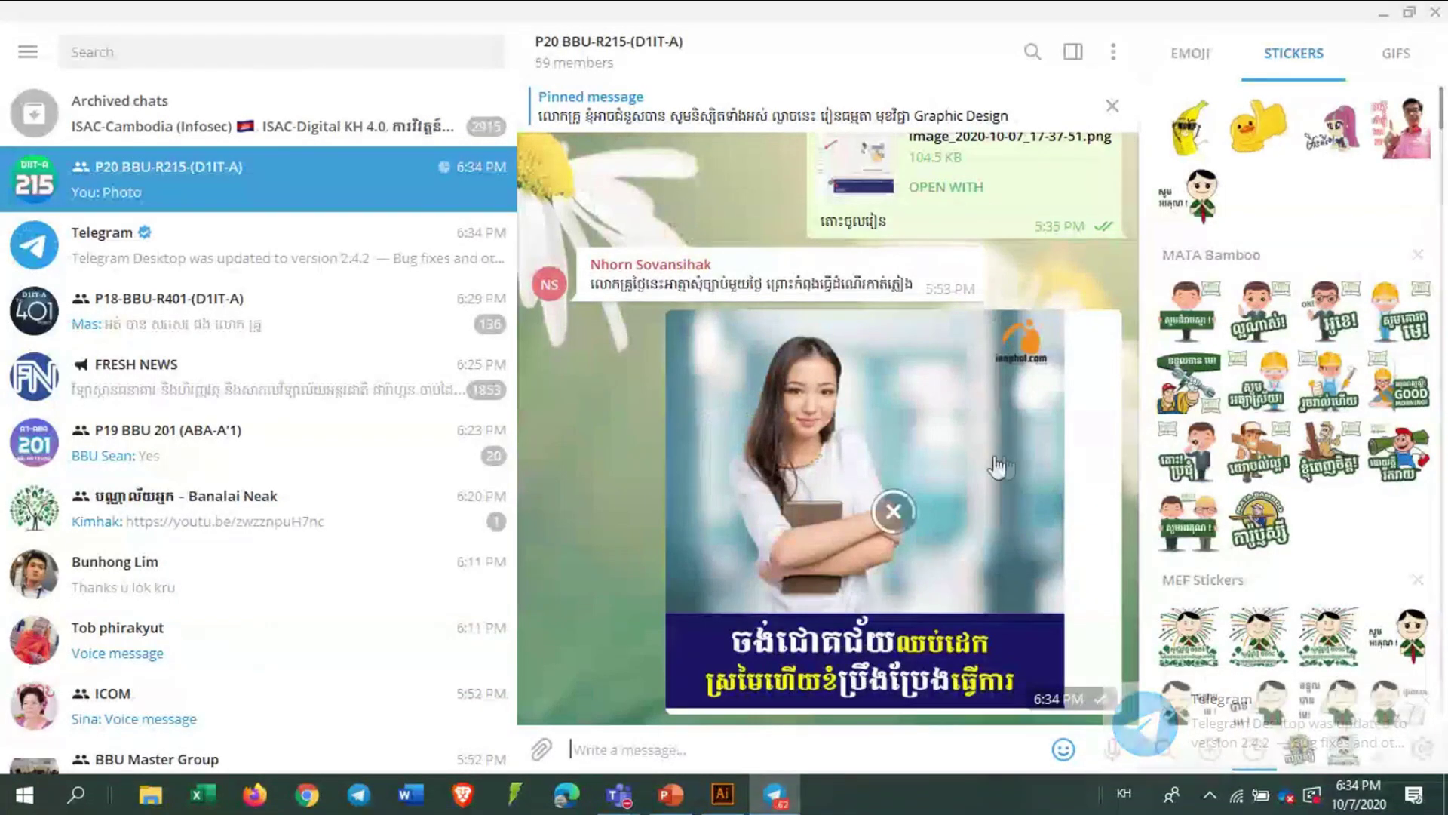
left_click(957, 455)
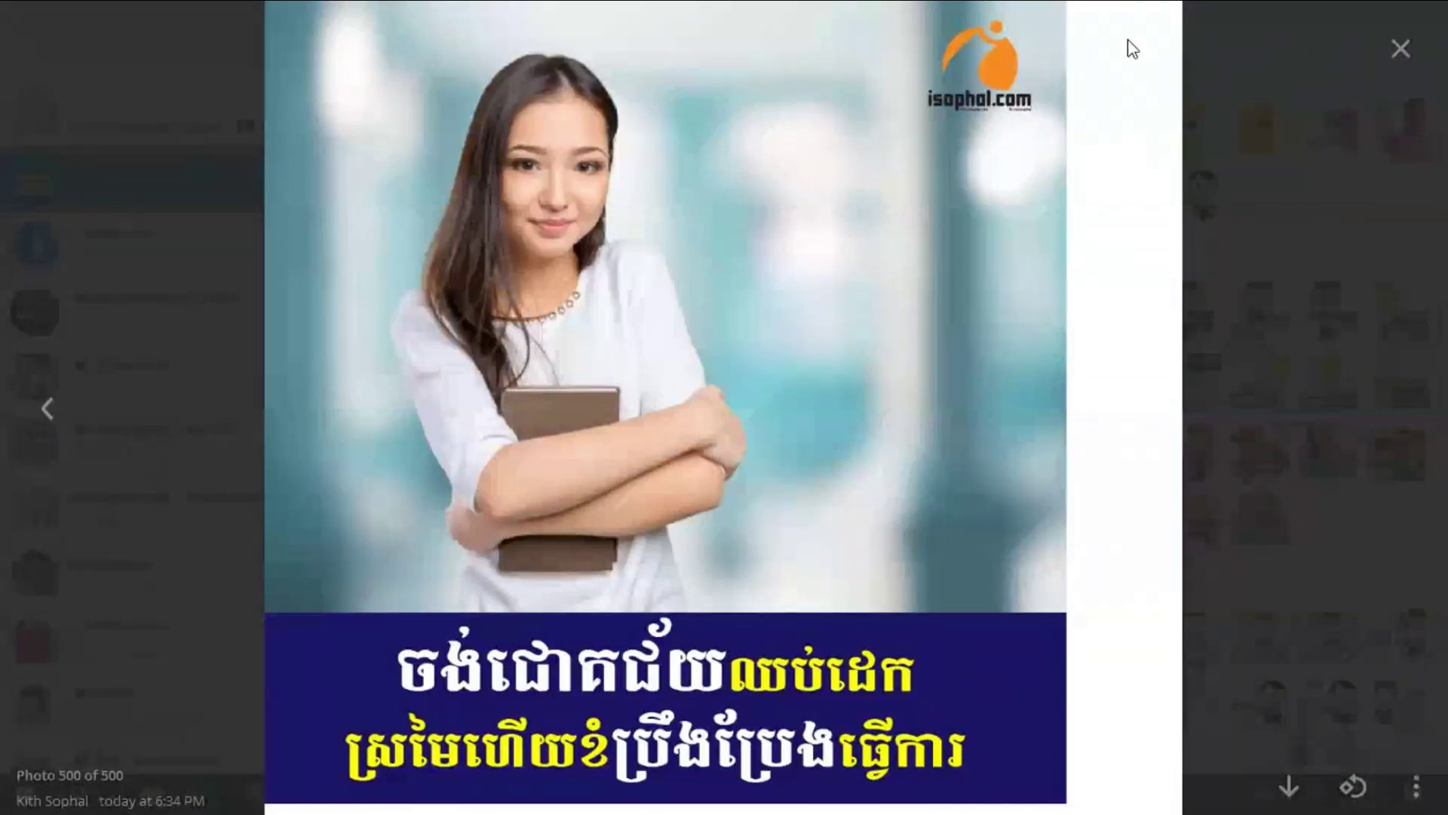
left_click(1401, 49)
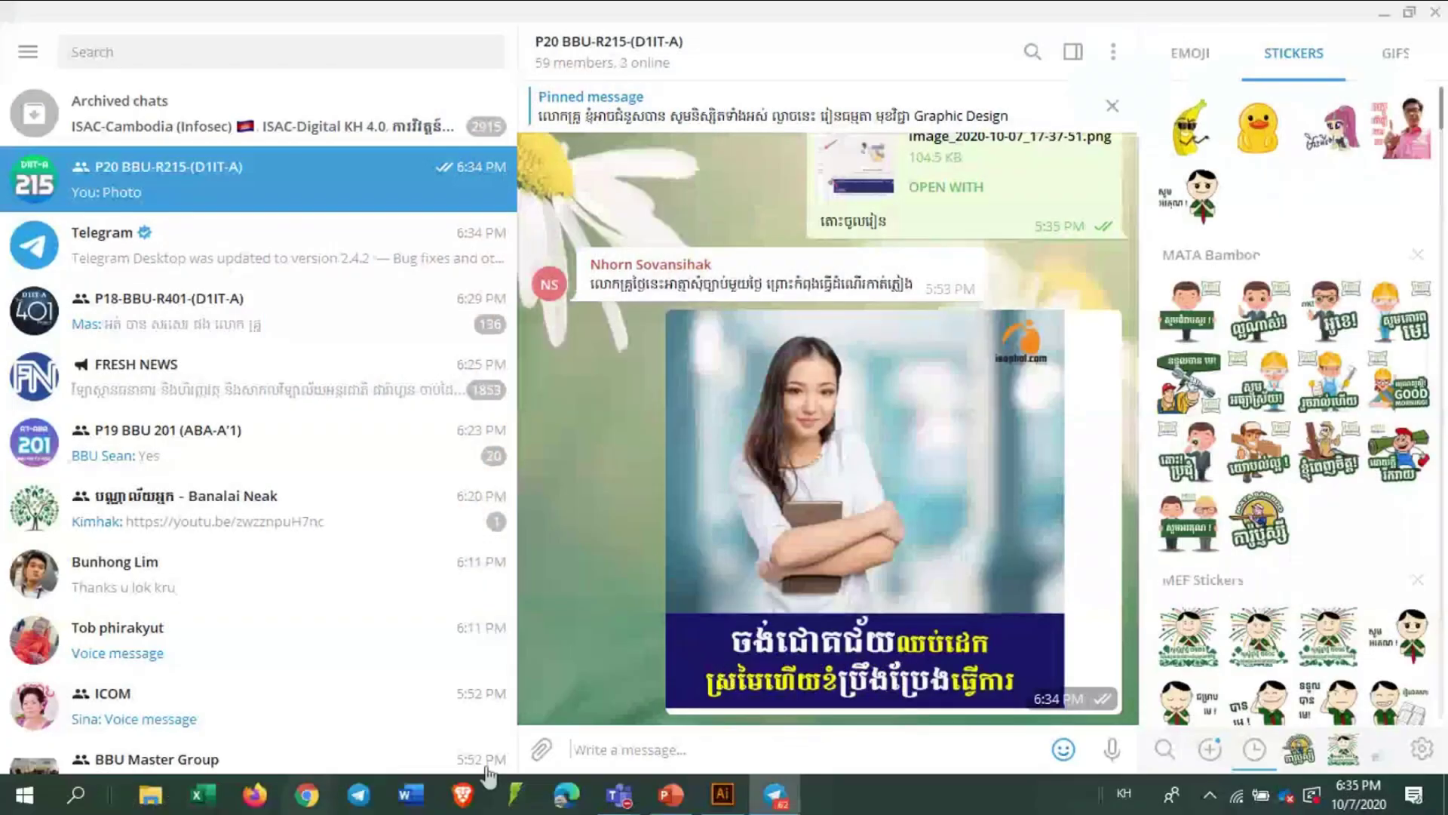
Save the first post for web as a JPEG named p2 in Pictures > AI
left_click(719, 793)
left_click(104, 15)
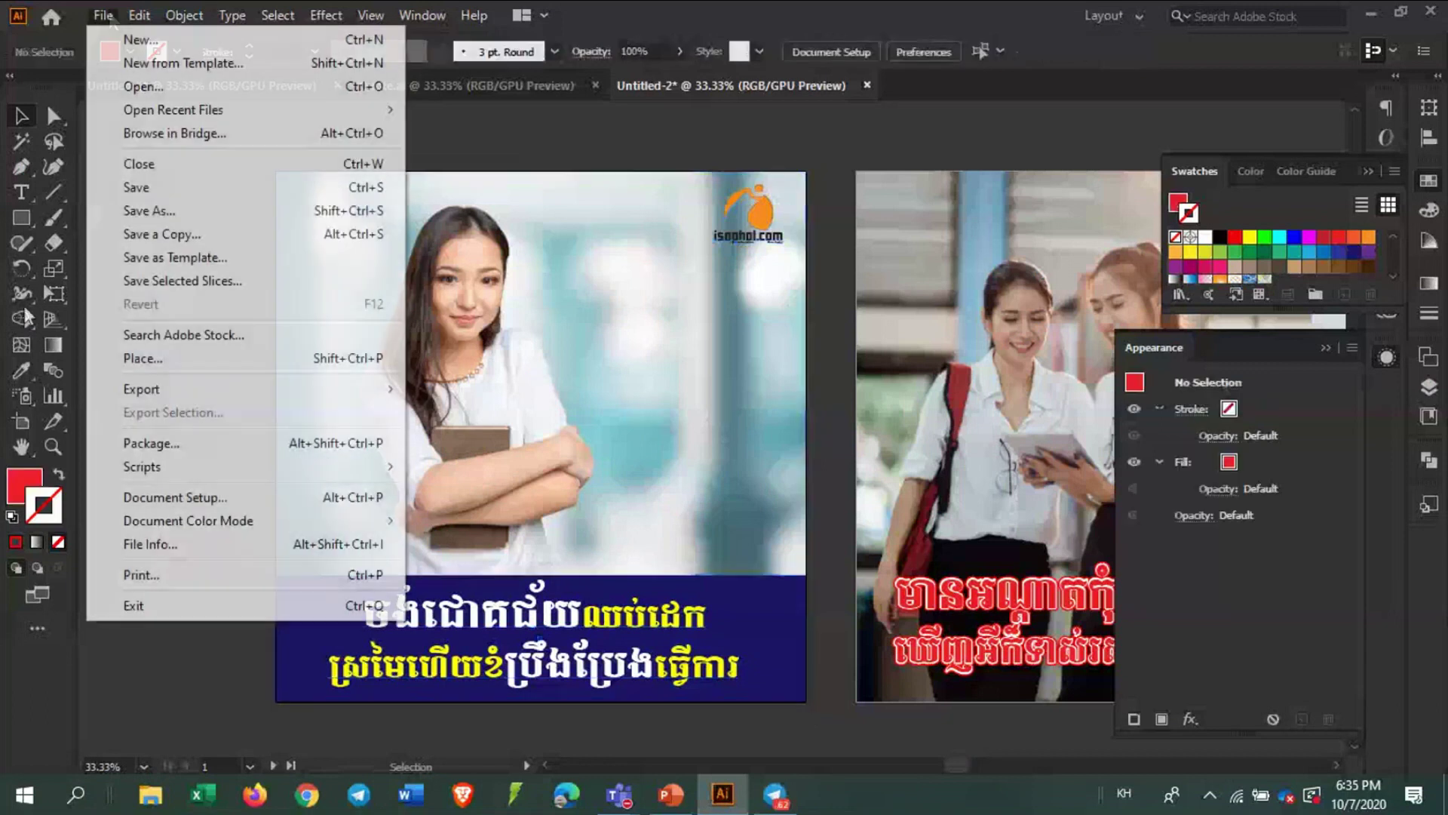
mouse_move(142, 388)
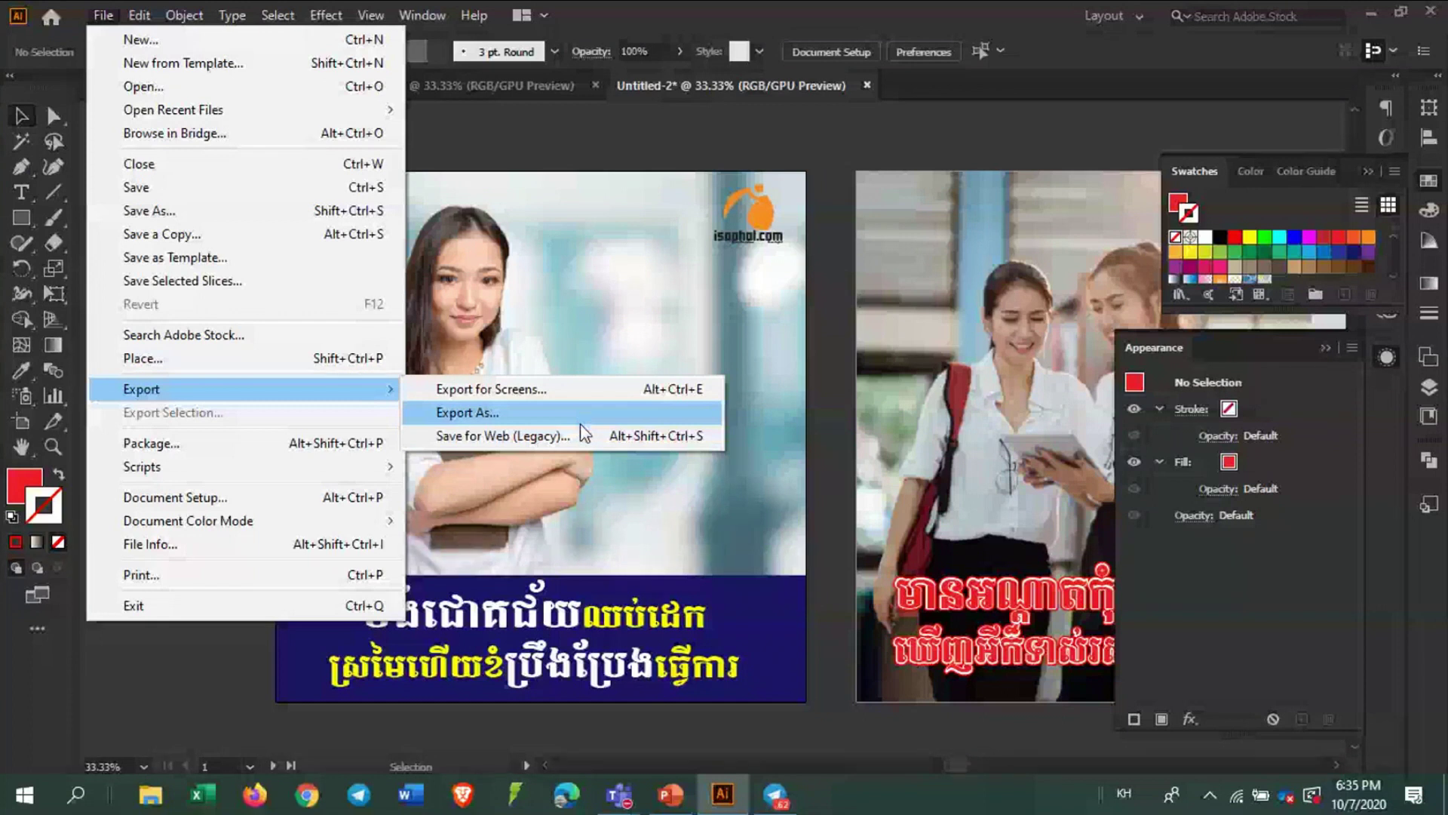
left_click(588, 436)
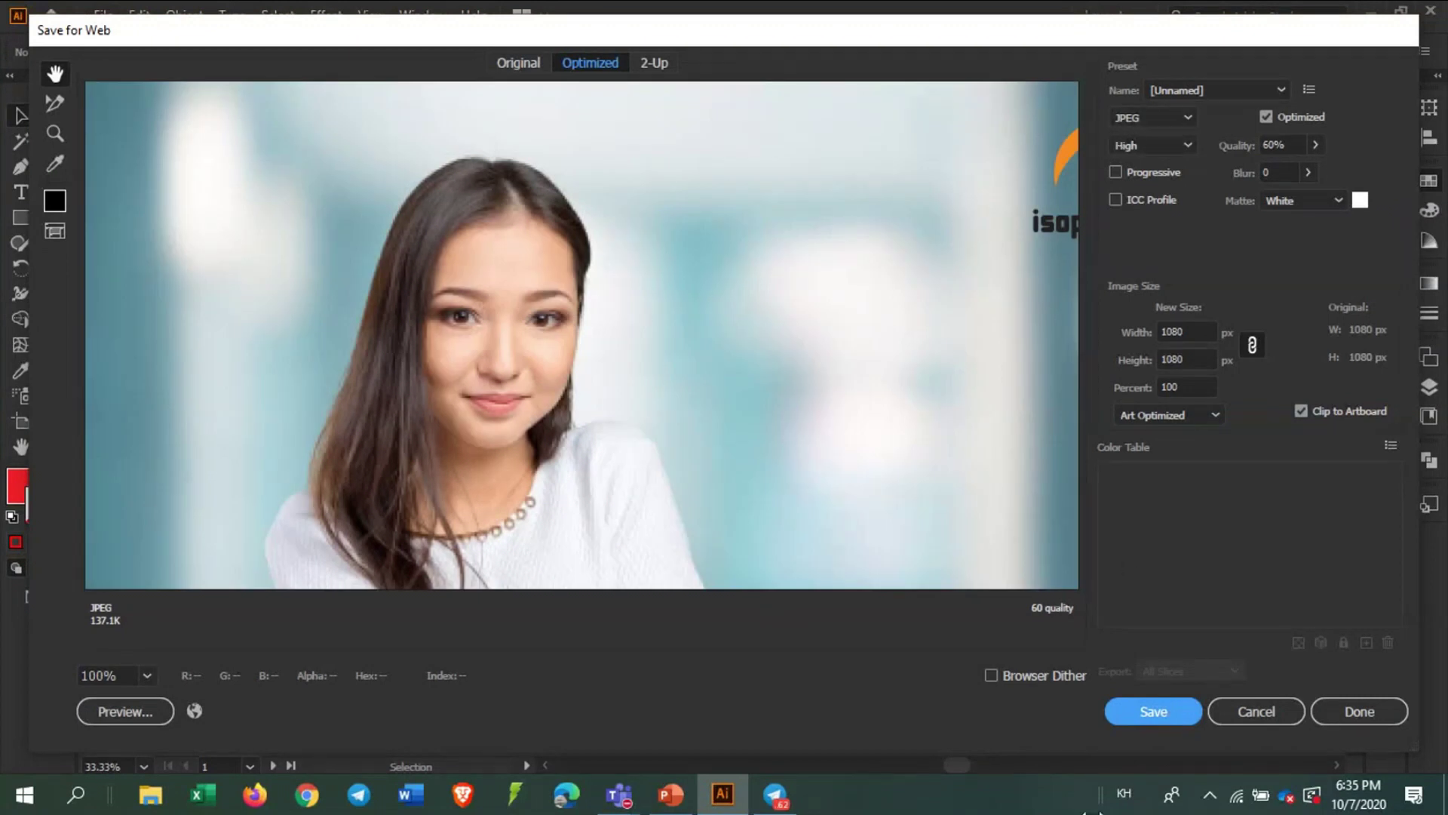
left_click(1135, 713)
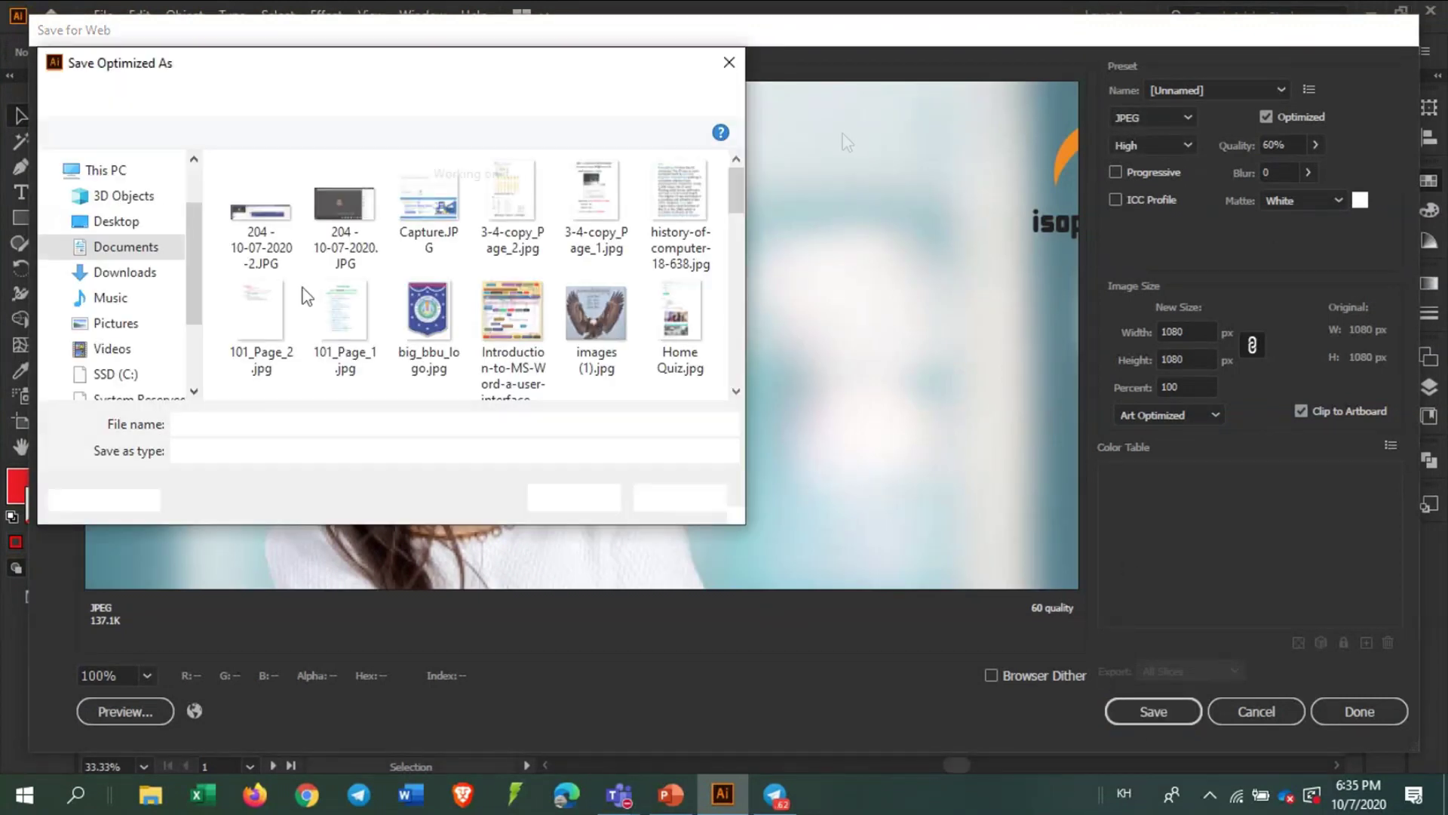
left_click(99, 188)
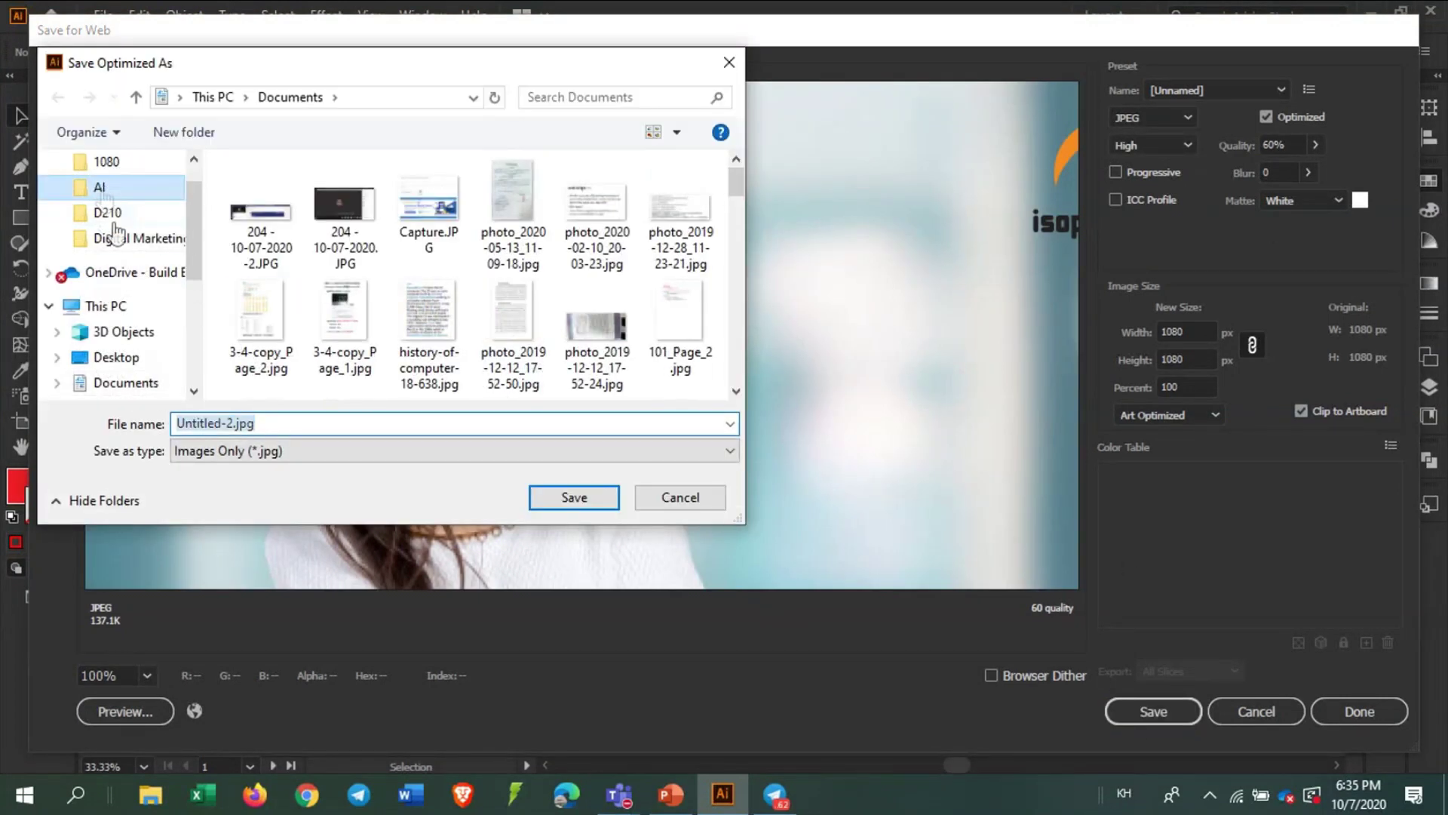
double_click(288, 422)
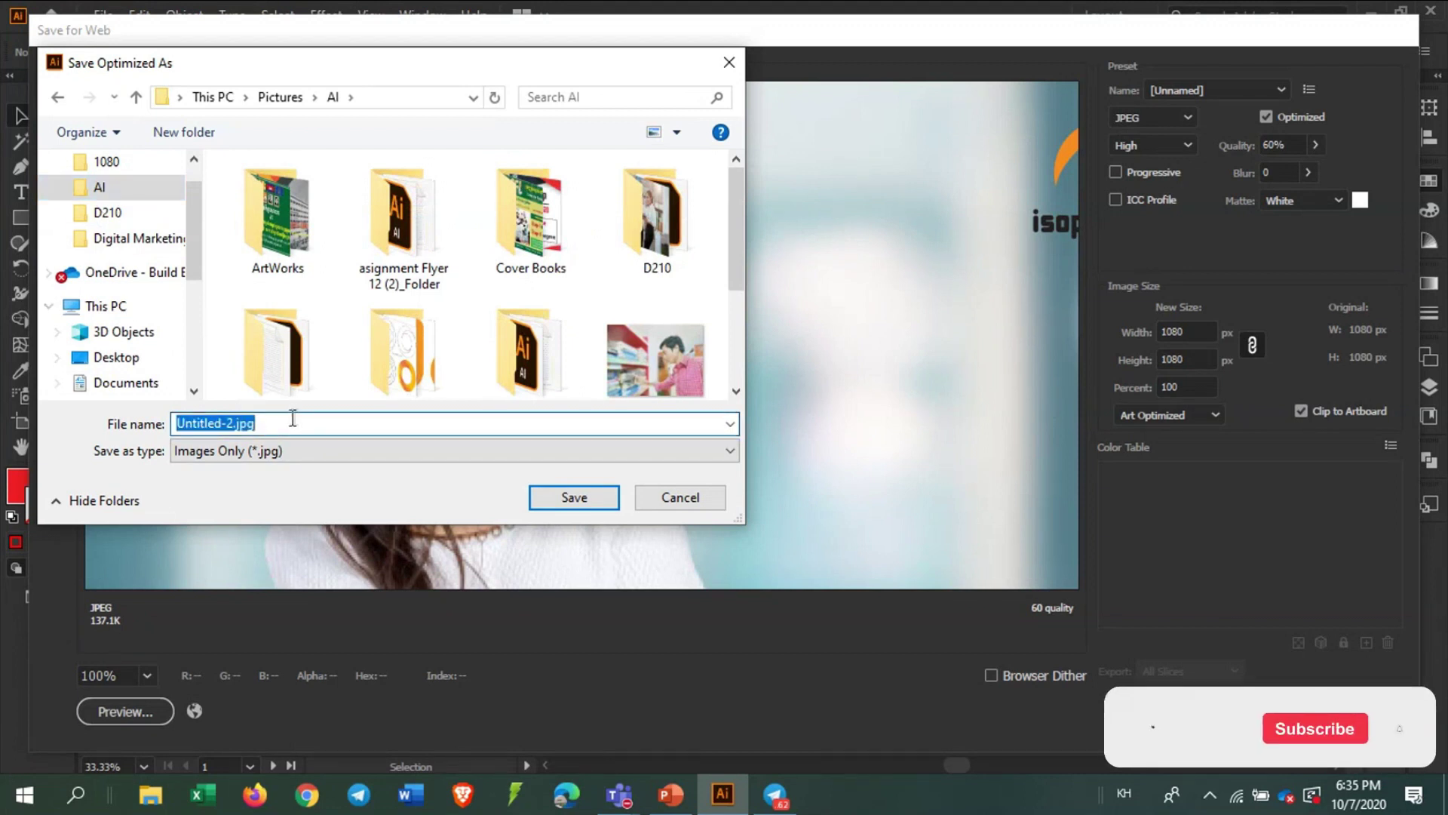
type("ន")
key("BackSpace")
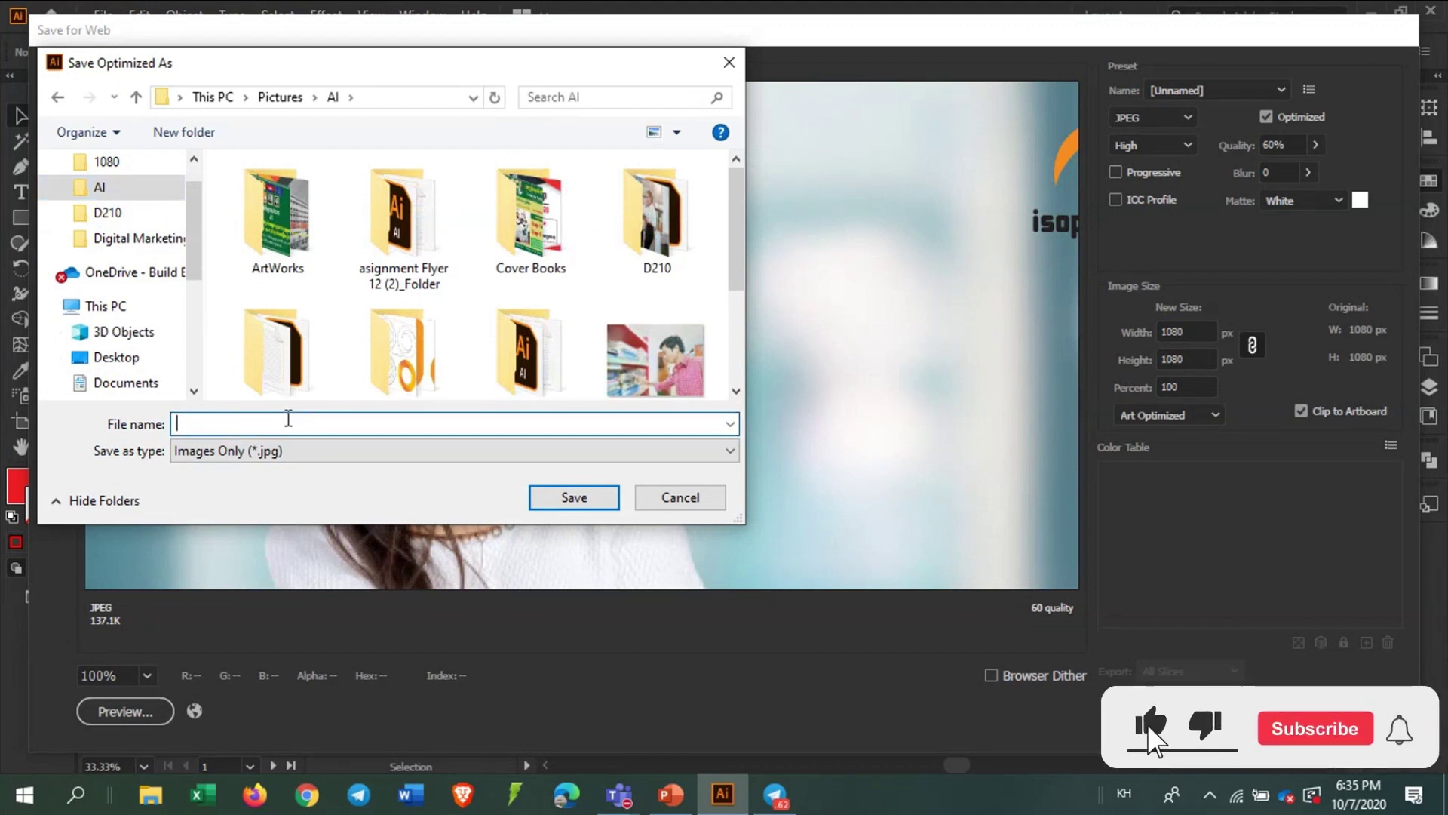
key("alt+shift")
type("p")
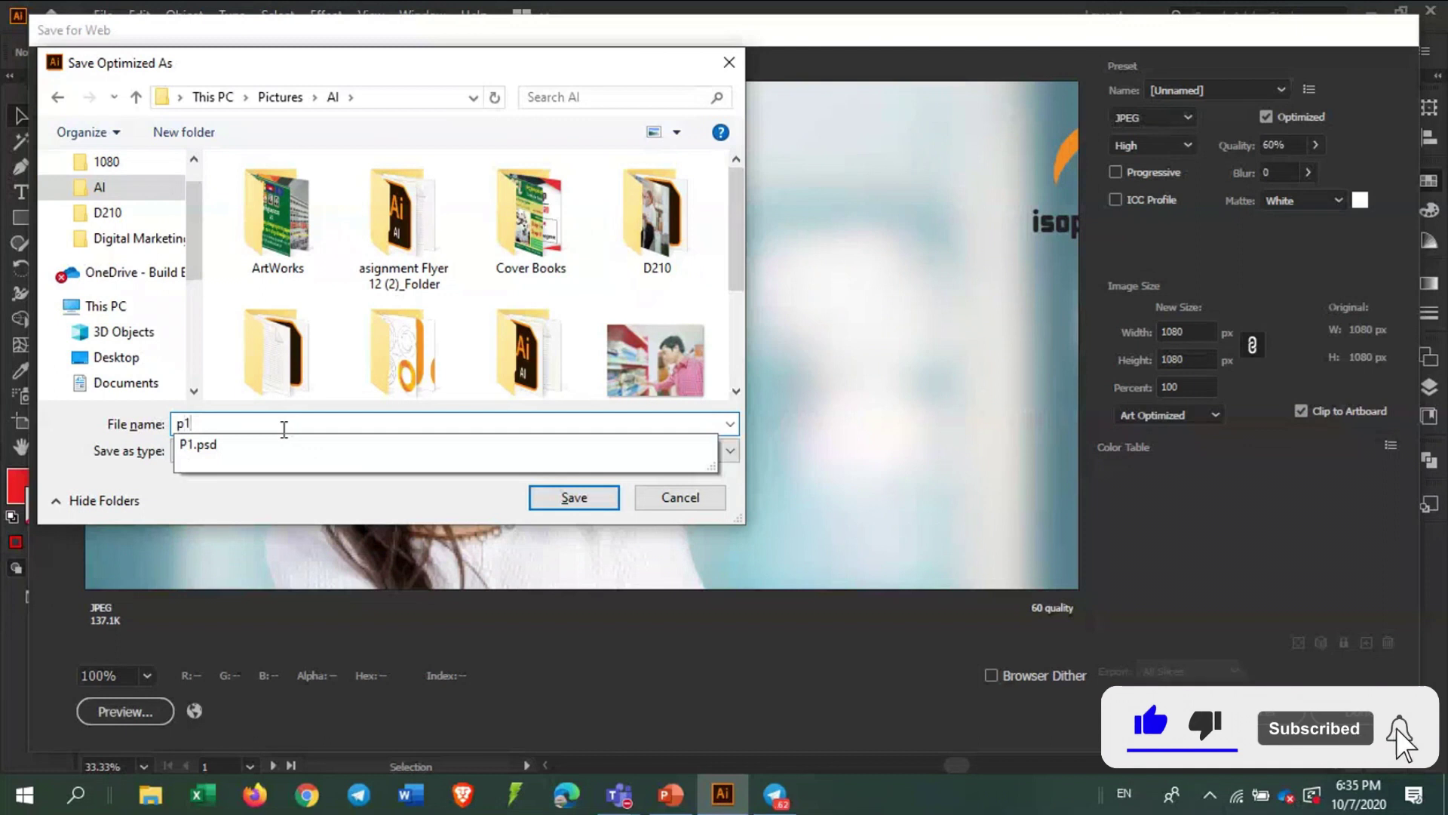
type("1")
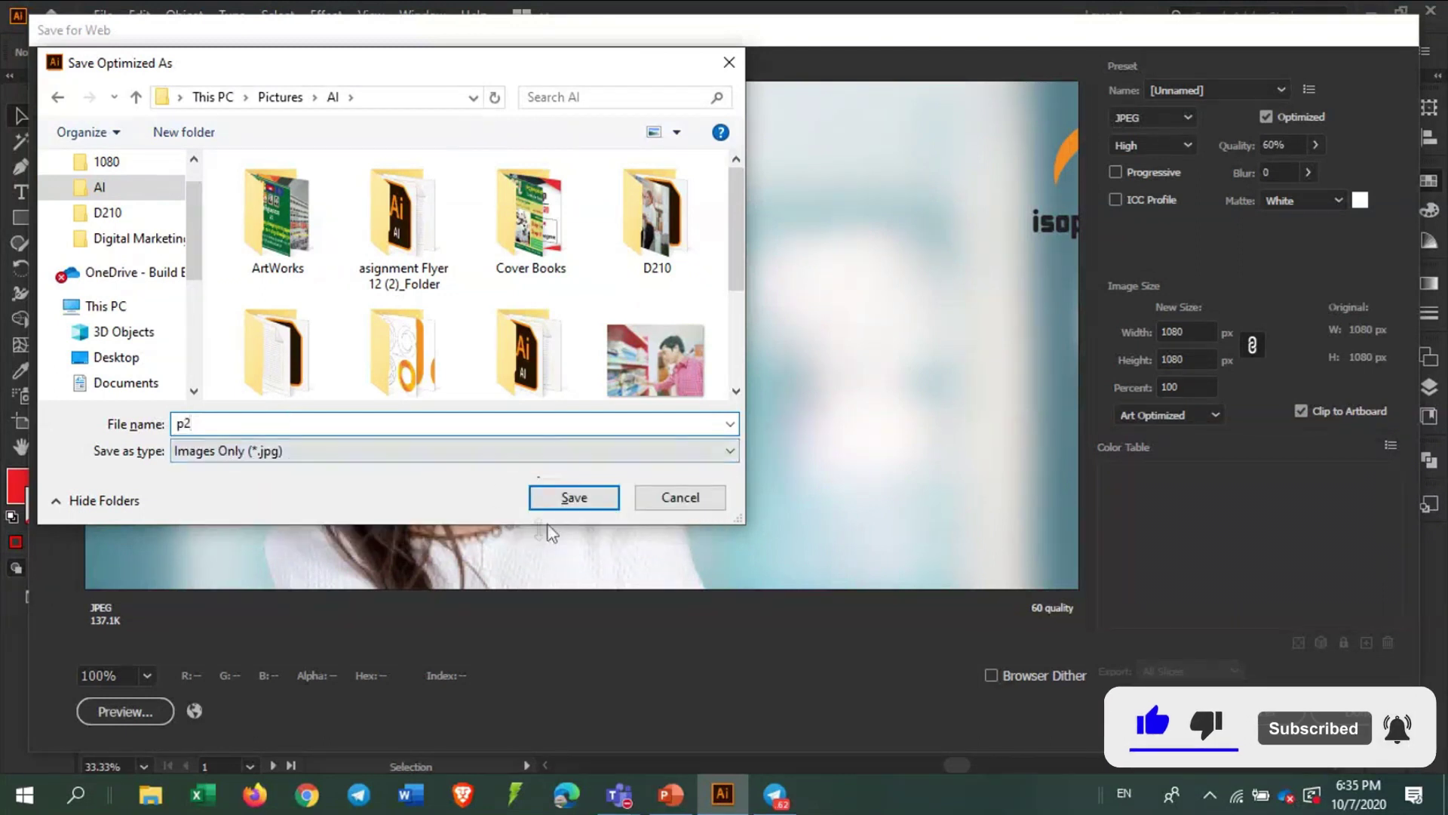
left_click(559, 501)
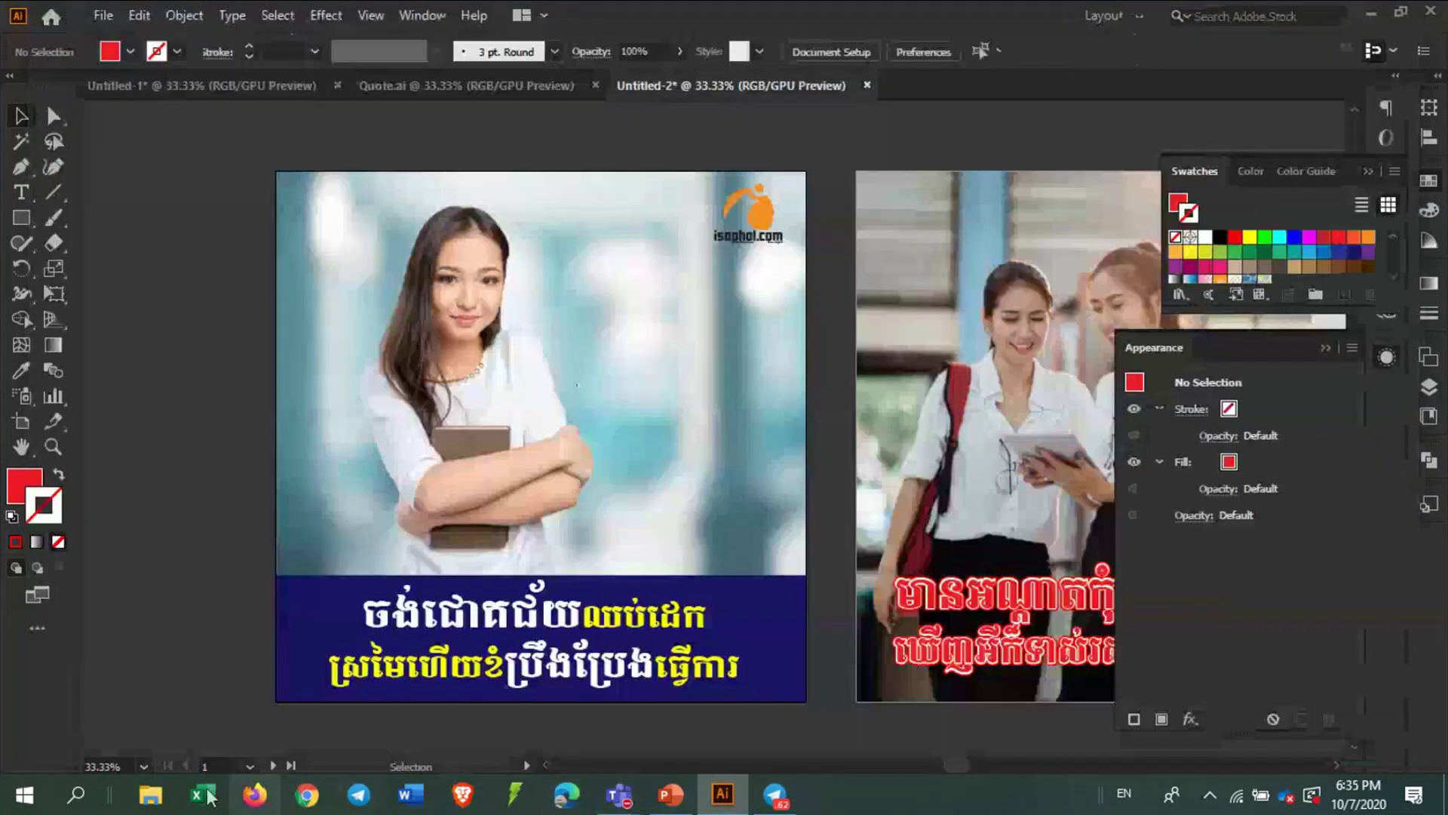
Drag the p2 export from File Explorer toward the Telegram chat
left_click(154, 796)
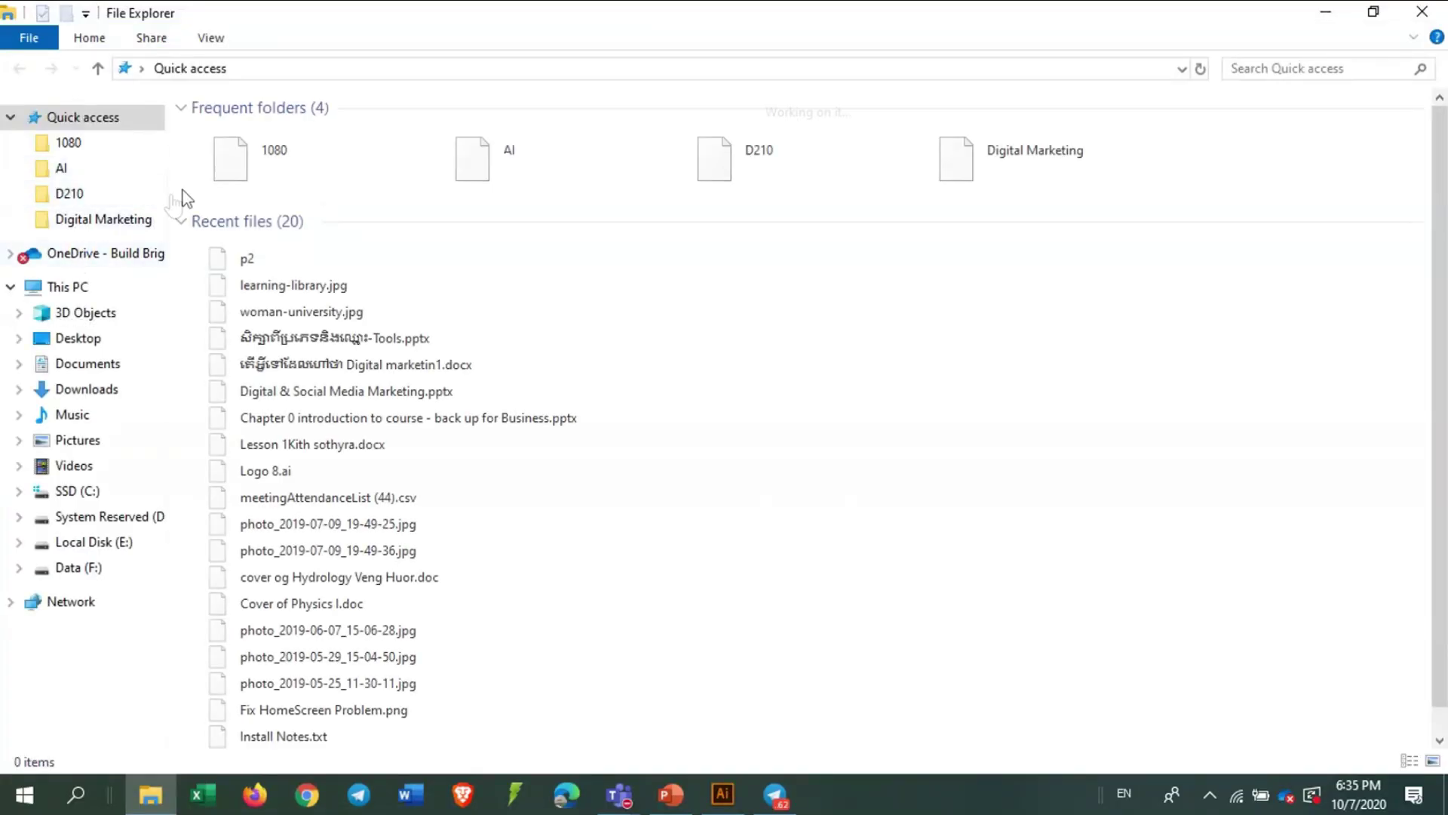
left_click_drag(246, 260, 319, 771)
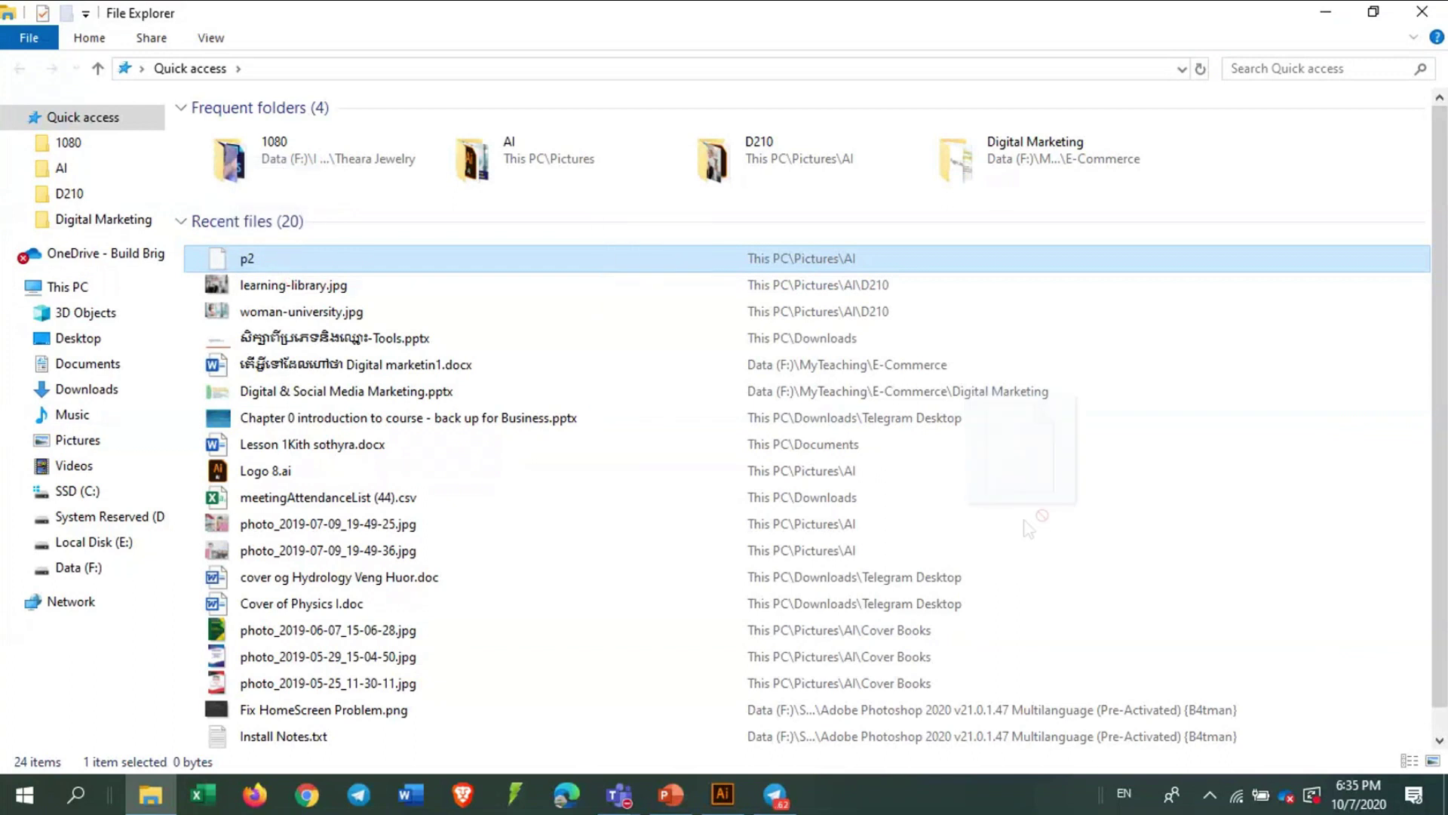
mouse_move(319, 770)
left_mouse_down()
mouse_move(787, 807)
mouse_move(728, 649)
left_mouse_up()
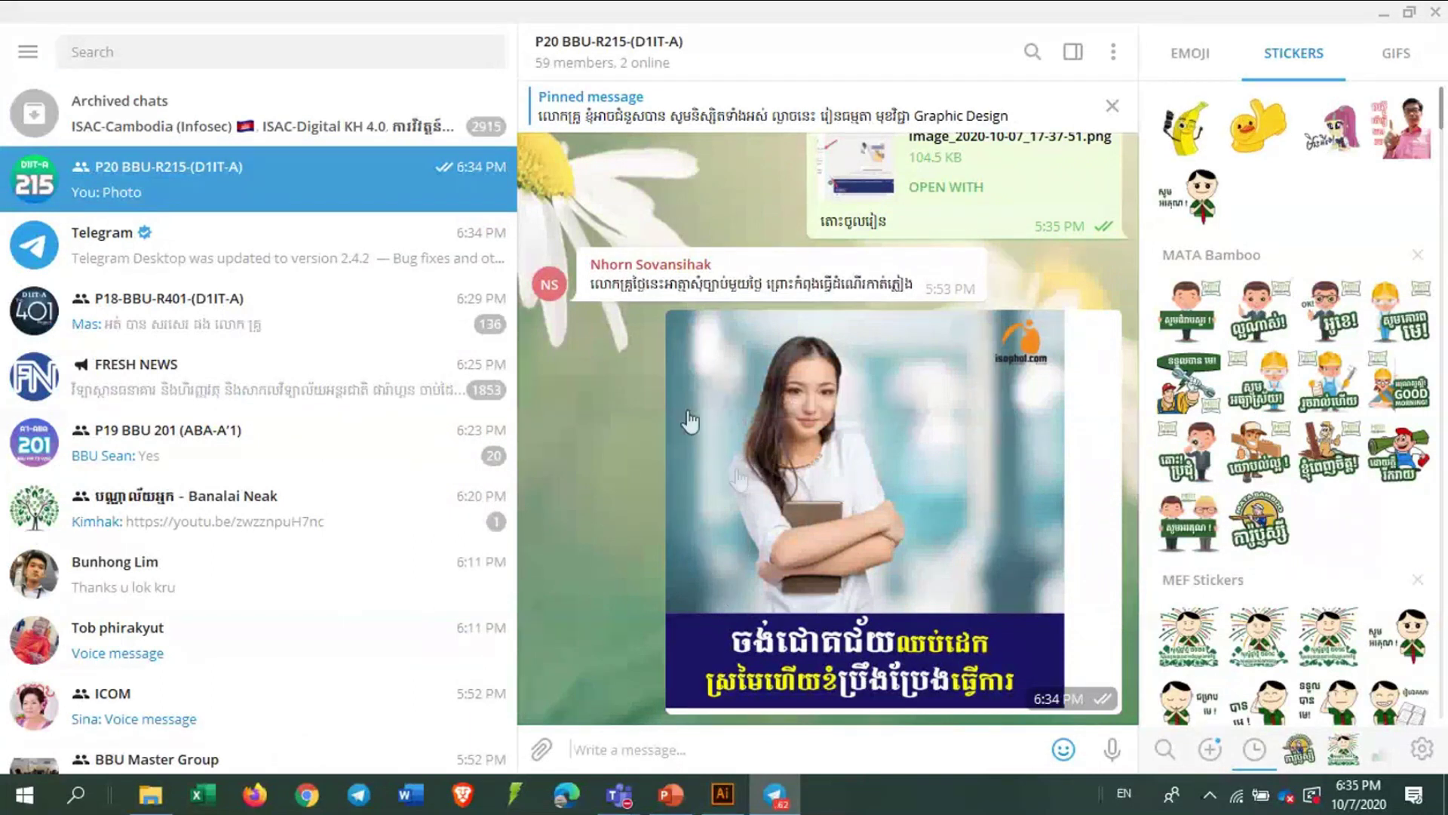
left_click(775, 794)
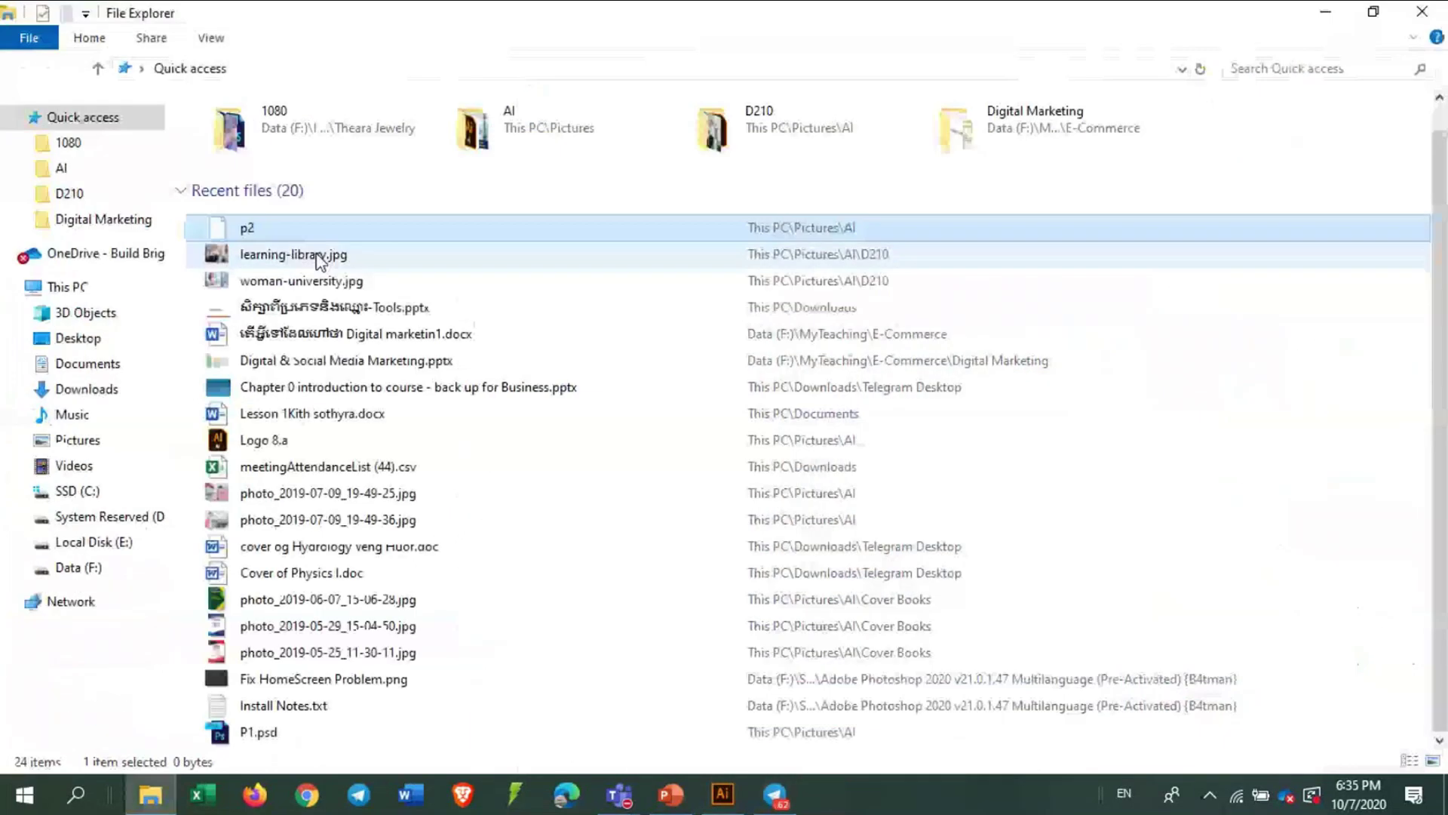
Show File Explorer's recent files as thumbnail icons and select p2
left_click(722, 794)
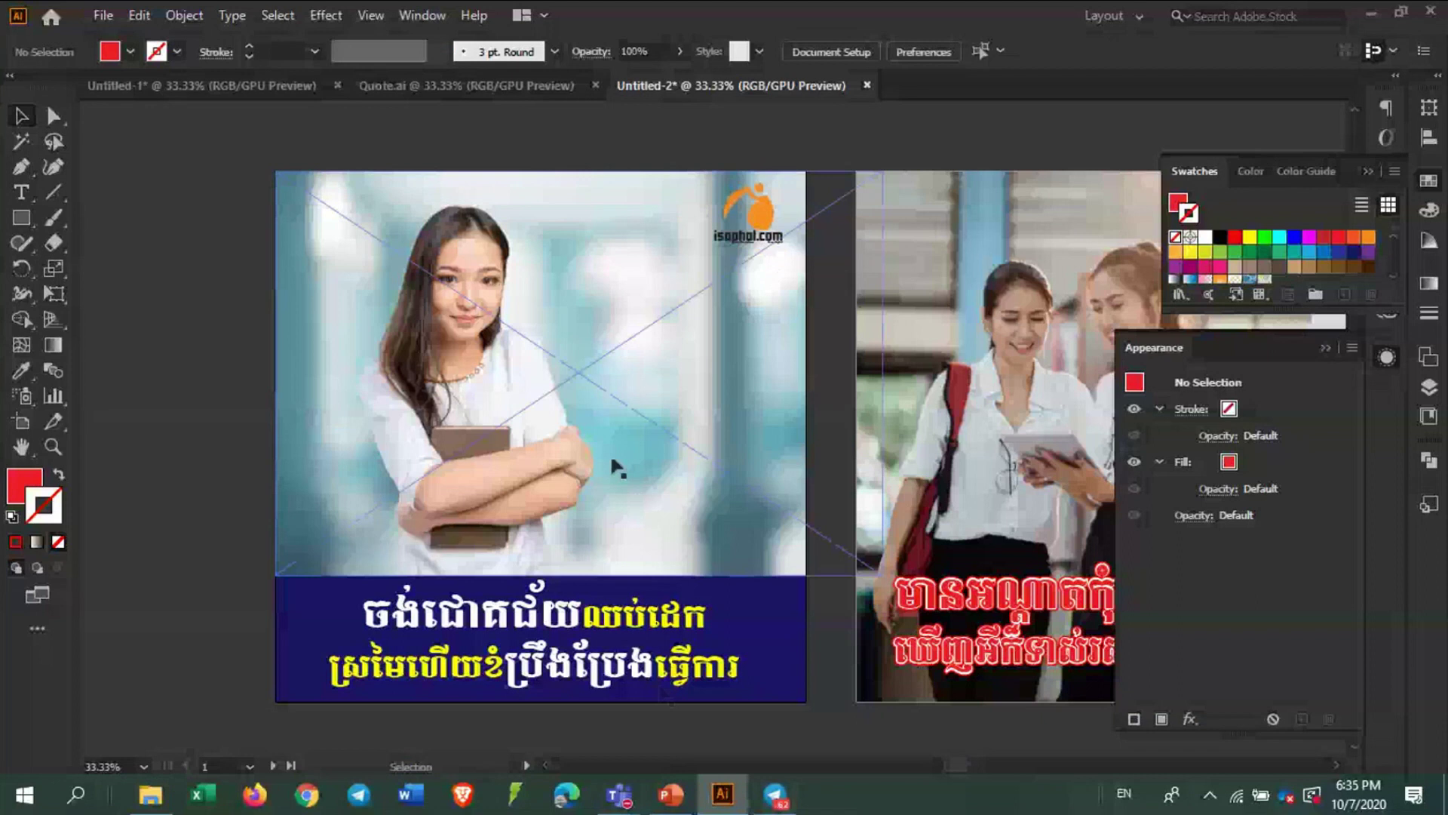
left_click(722, 794)
left_click(266, 257)
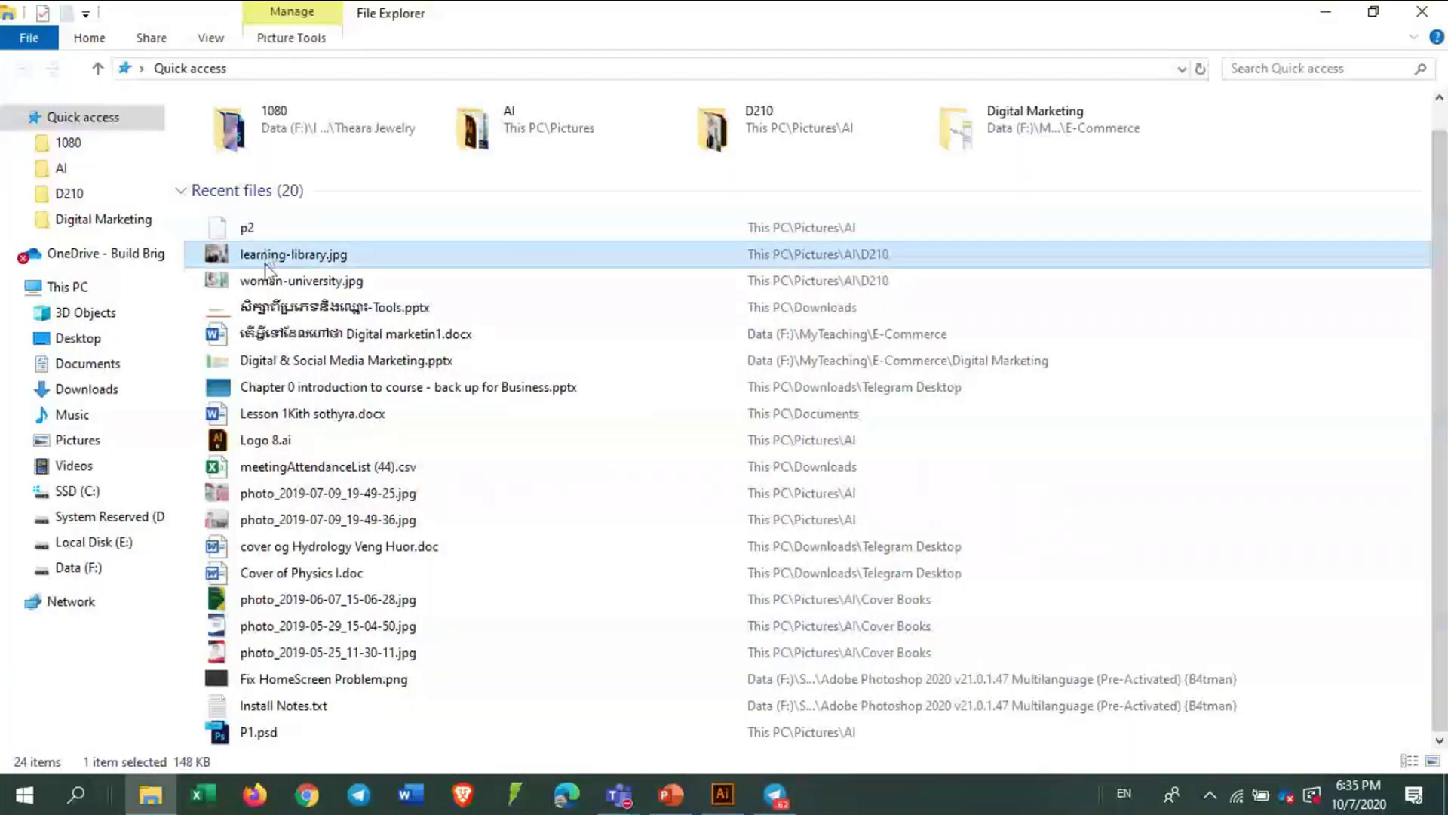
key("ctrl+shift+4")
key("ctrl+shift+3")
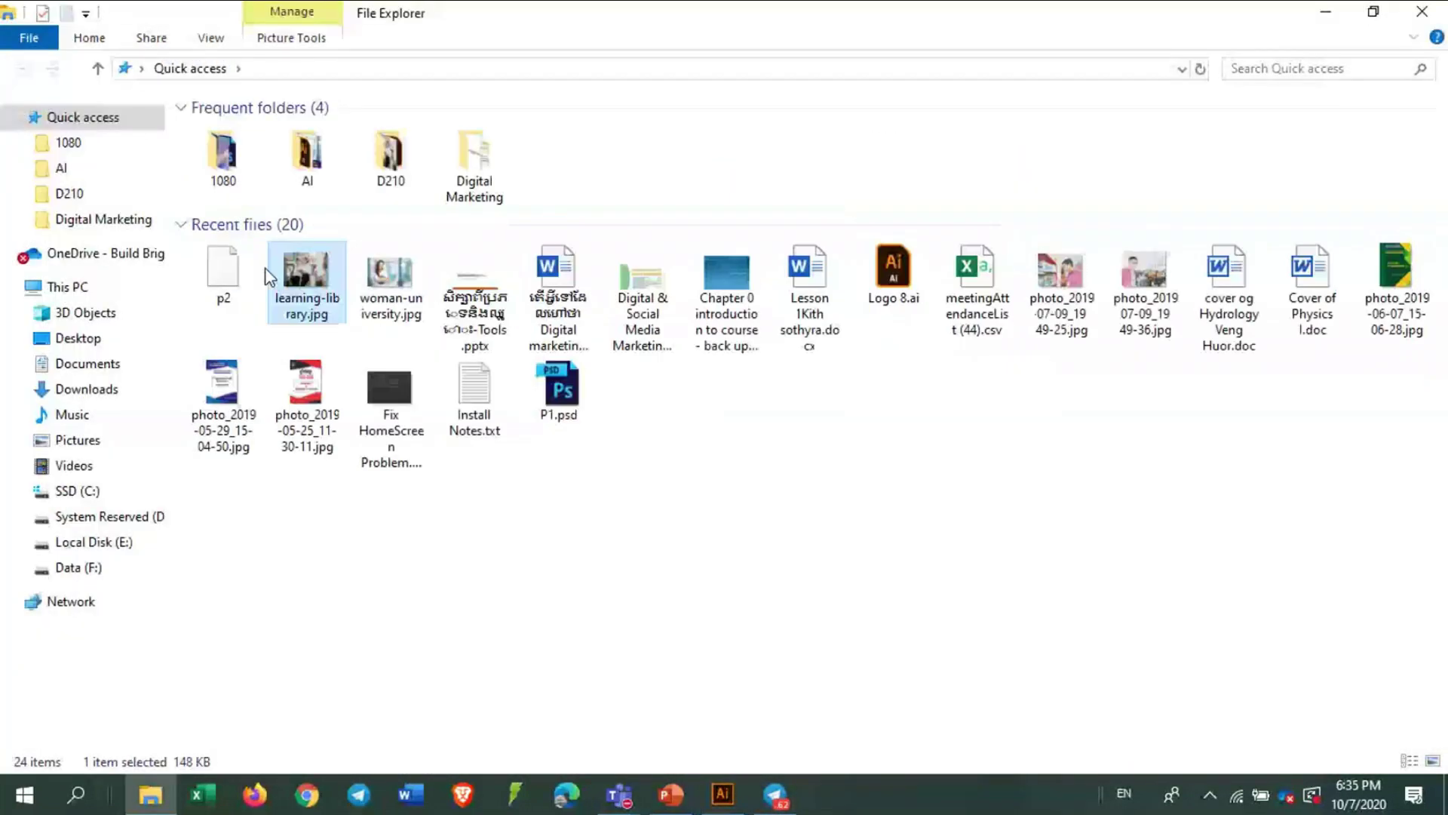
left_click(256, 290)
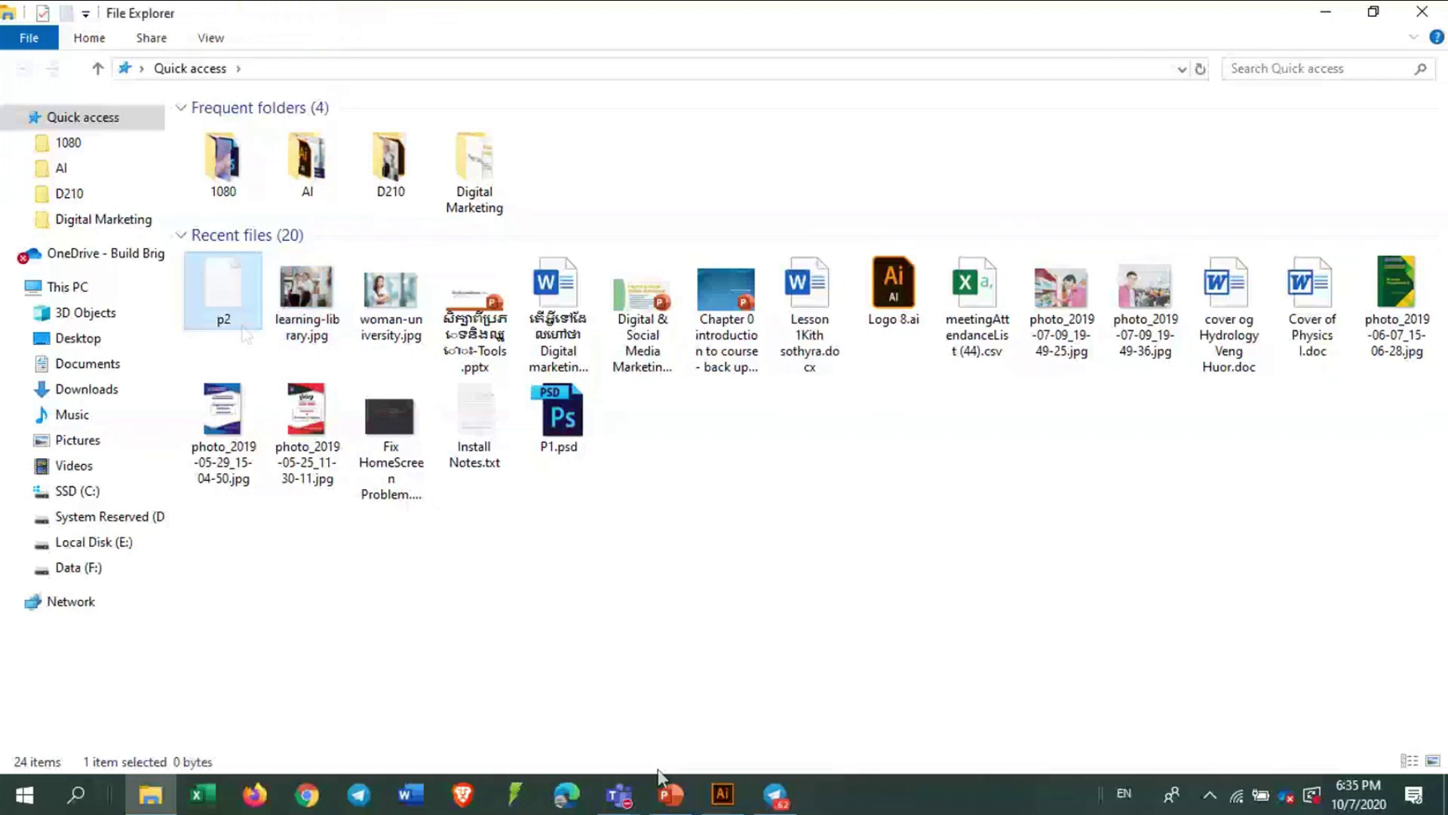
left_click(717, 798)
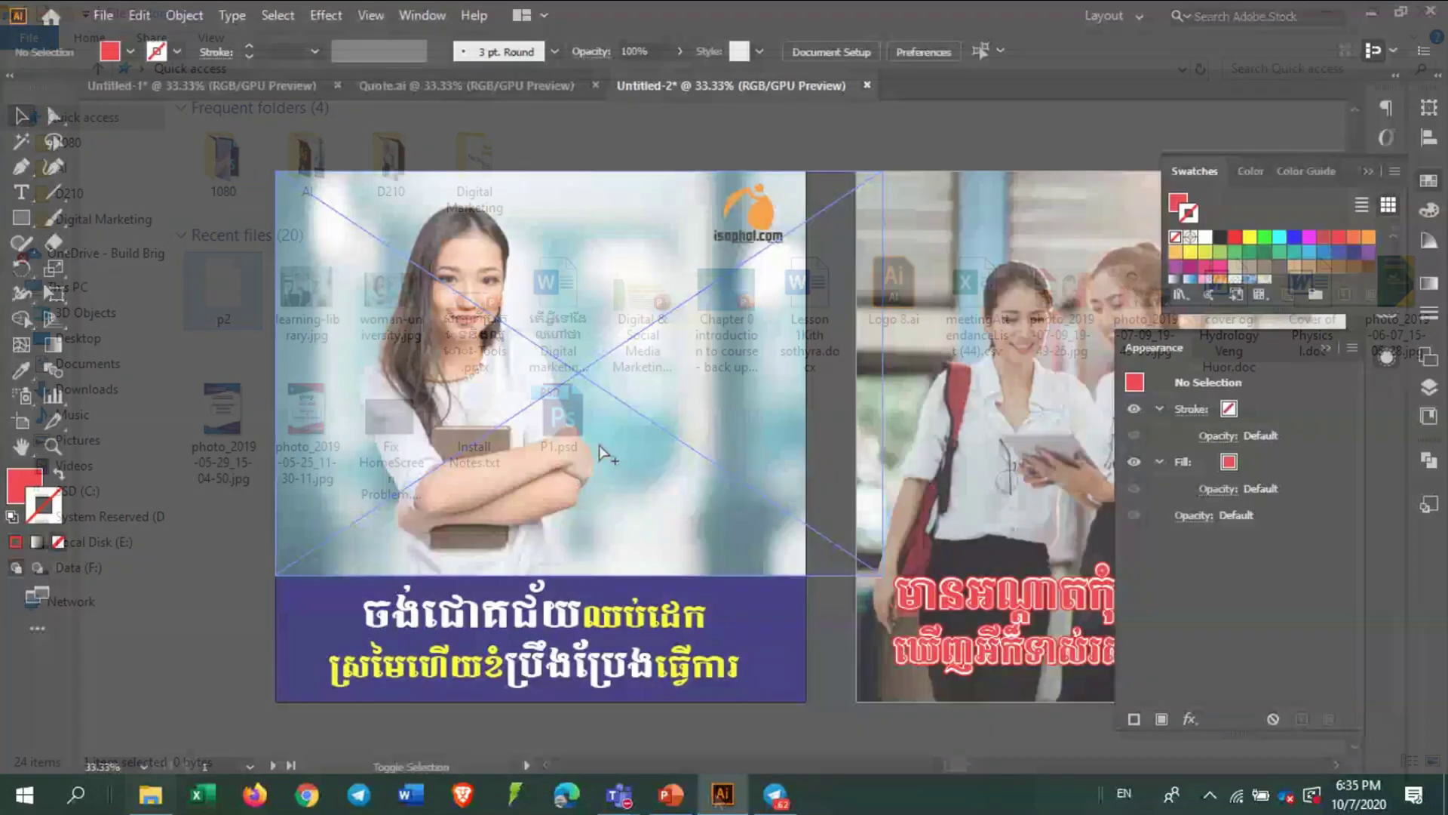
Re-export the first post through Save for Web as a JPEG named PP2
key("ctrl+alt+shift+s")
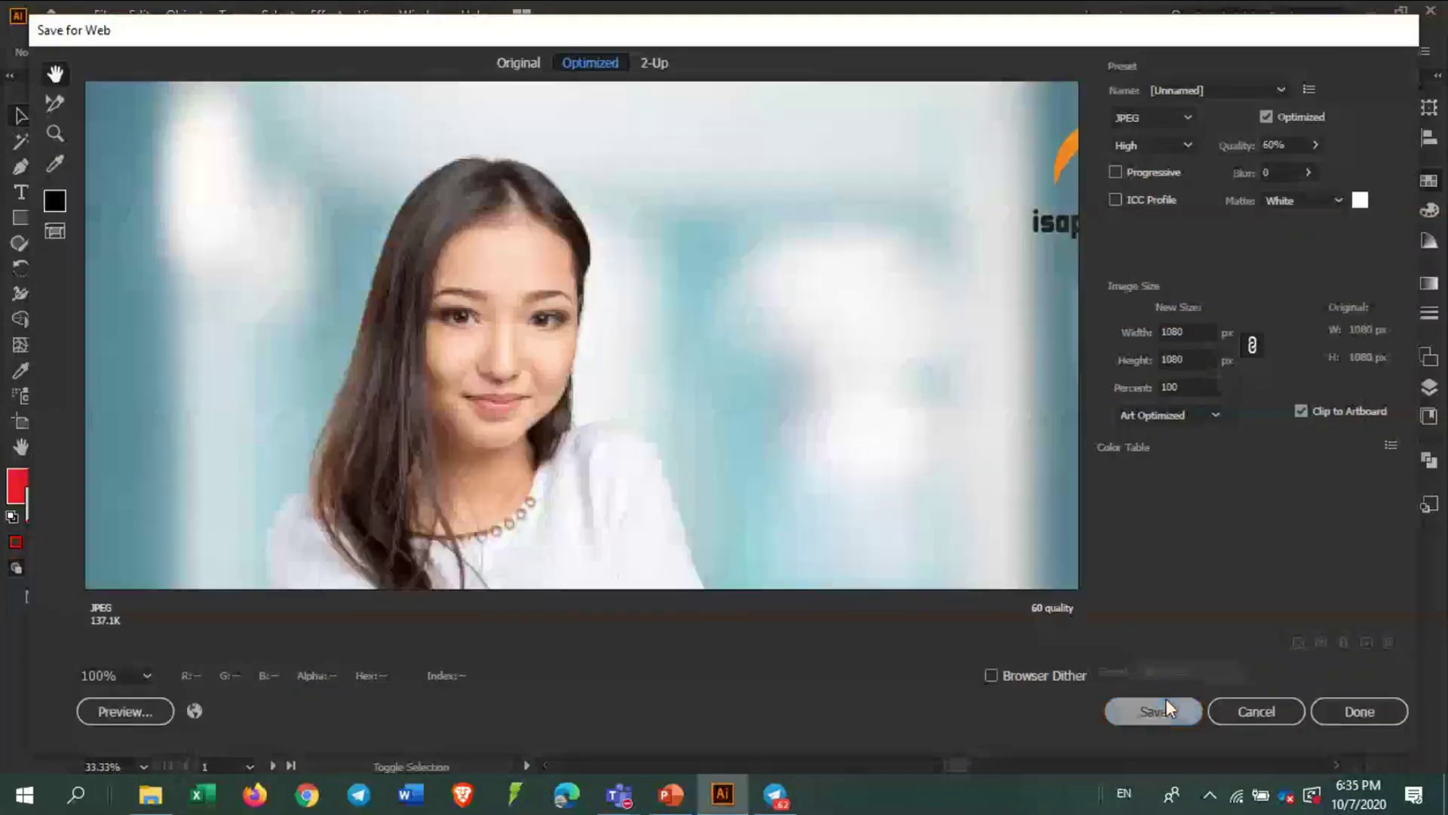
left_click(1166, 709)
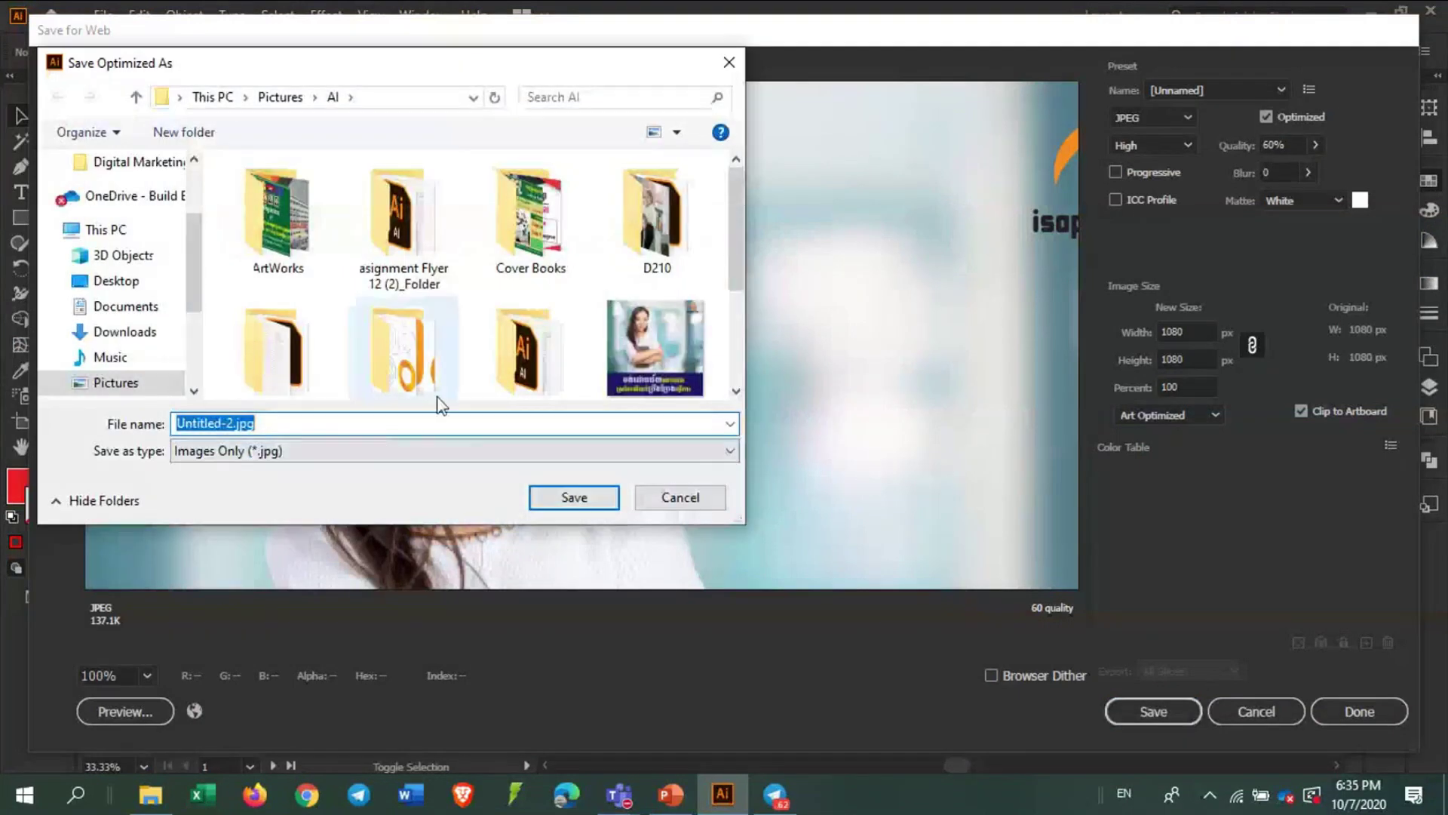
type("PP2")
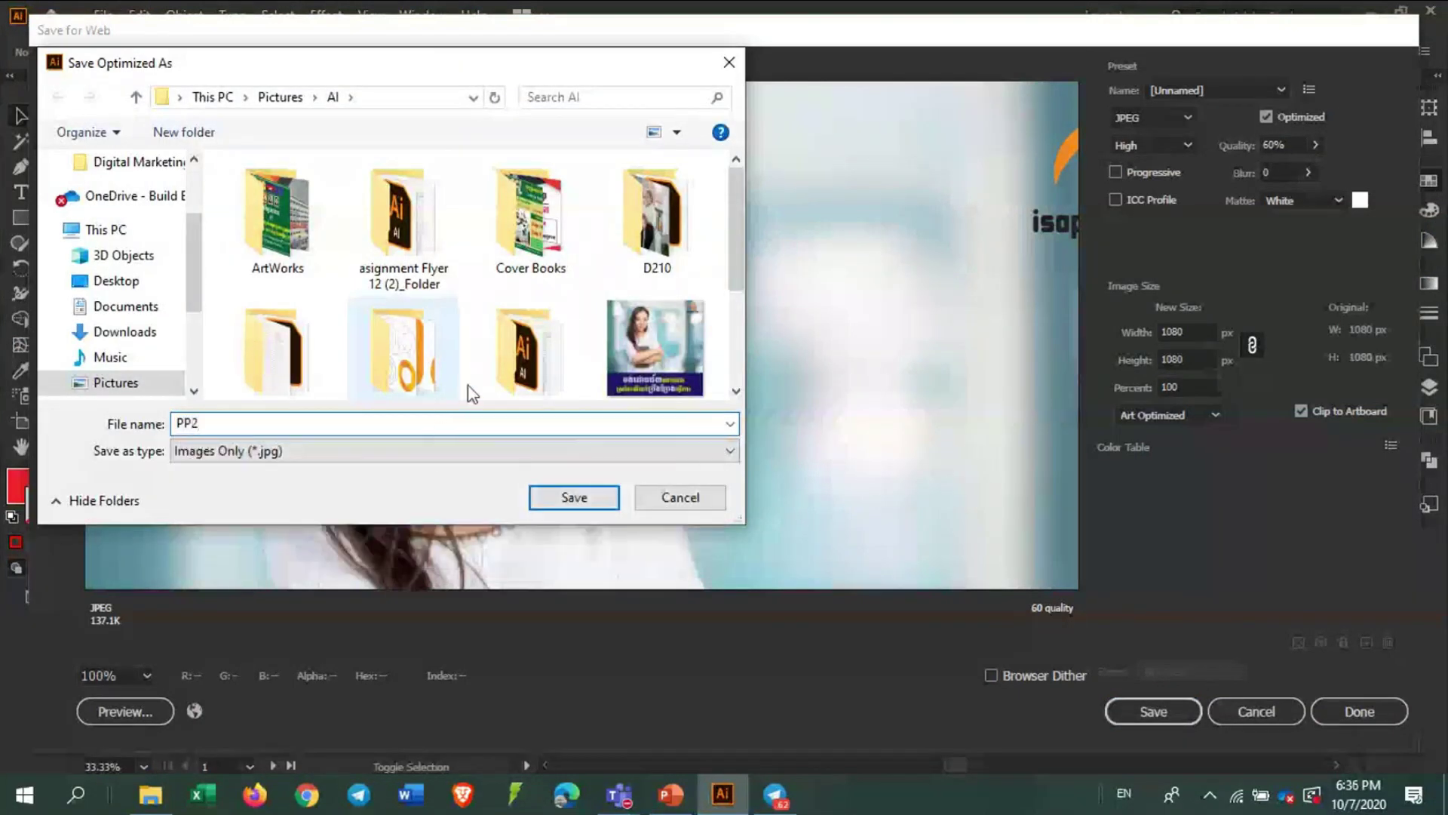
left_click(575, 497)
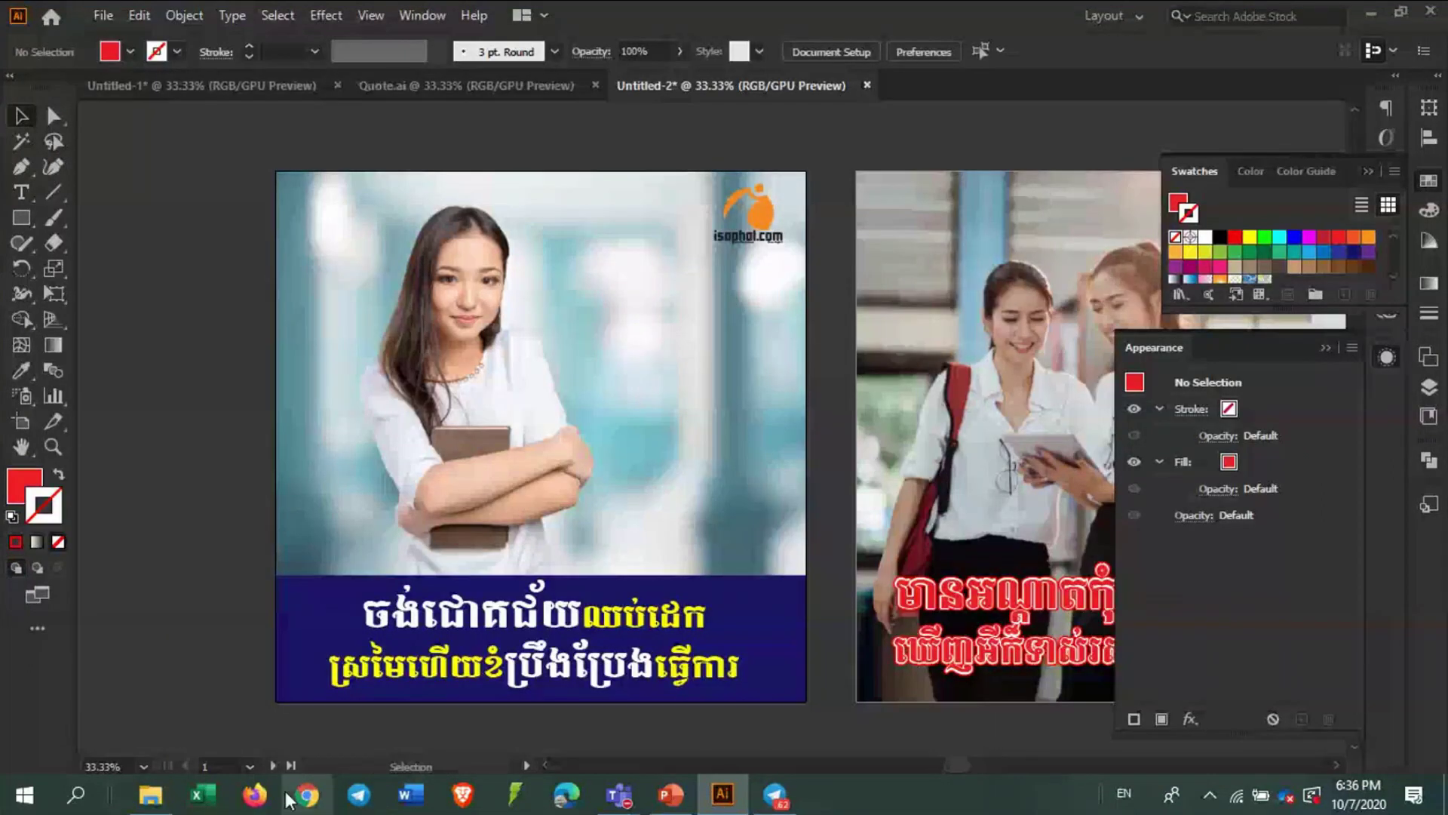
Open PP2.jpg's file location in File Explorer and drag PP2.jpg into Telegram
left_click(150, 795)
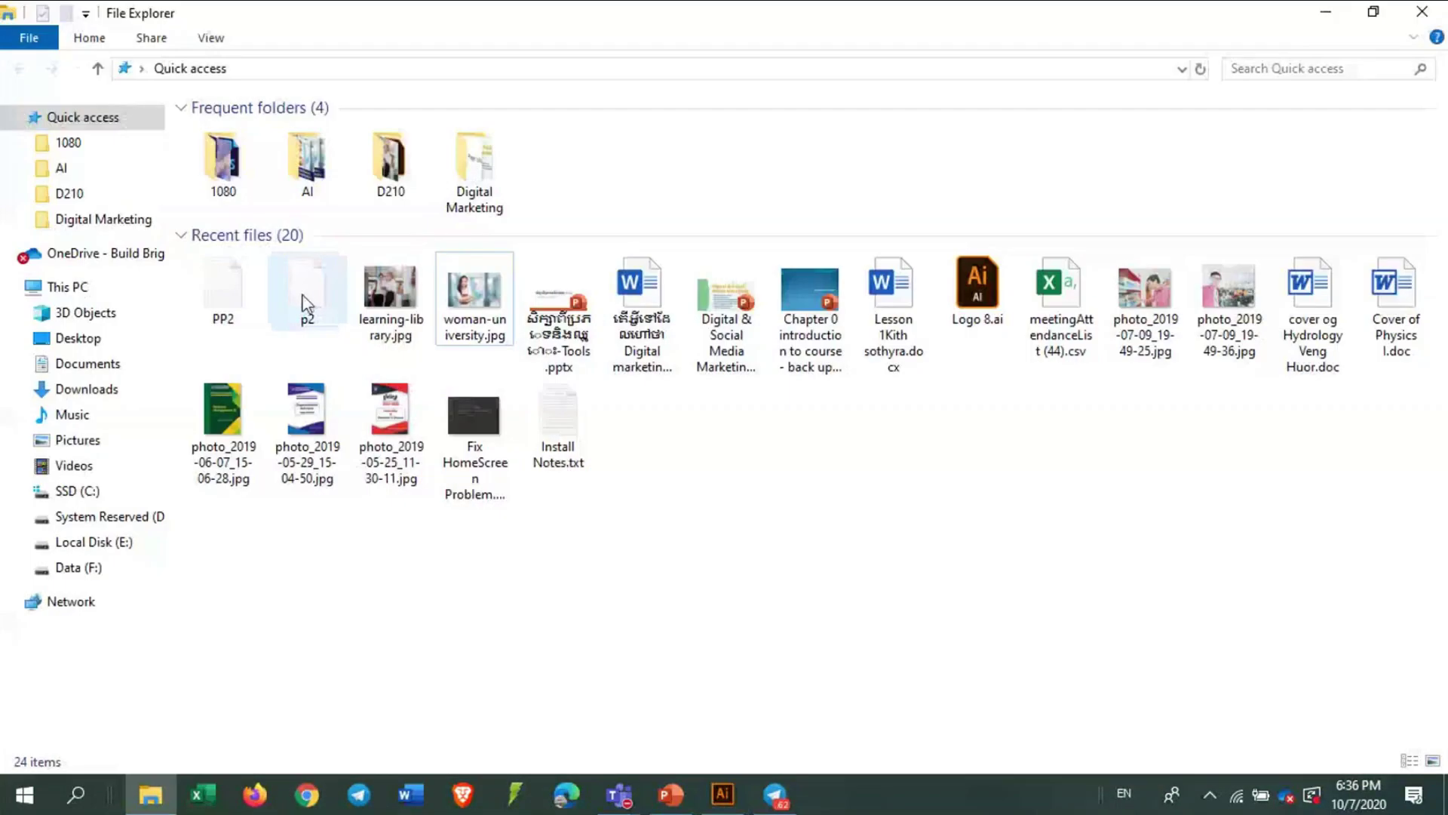
left_click(235, 303)
right_click(235, 295)
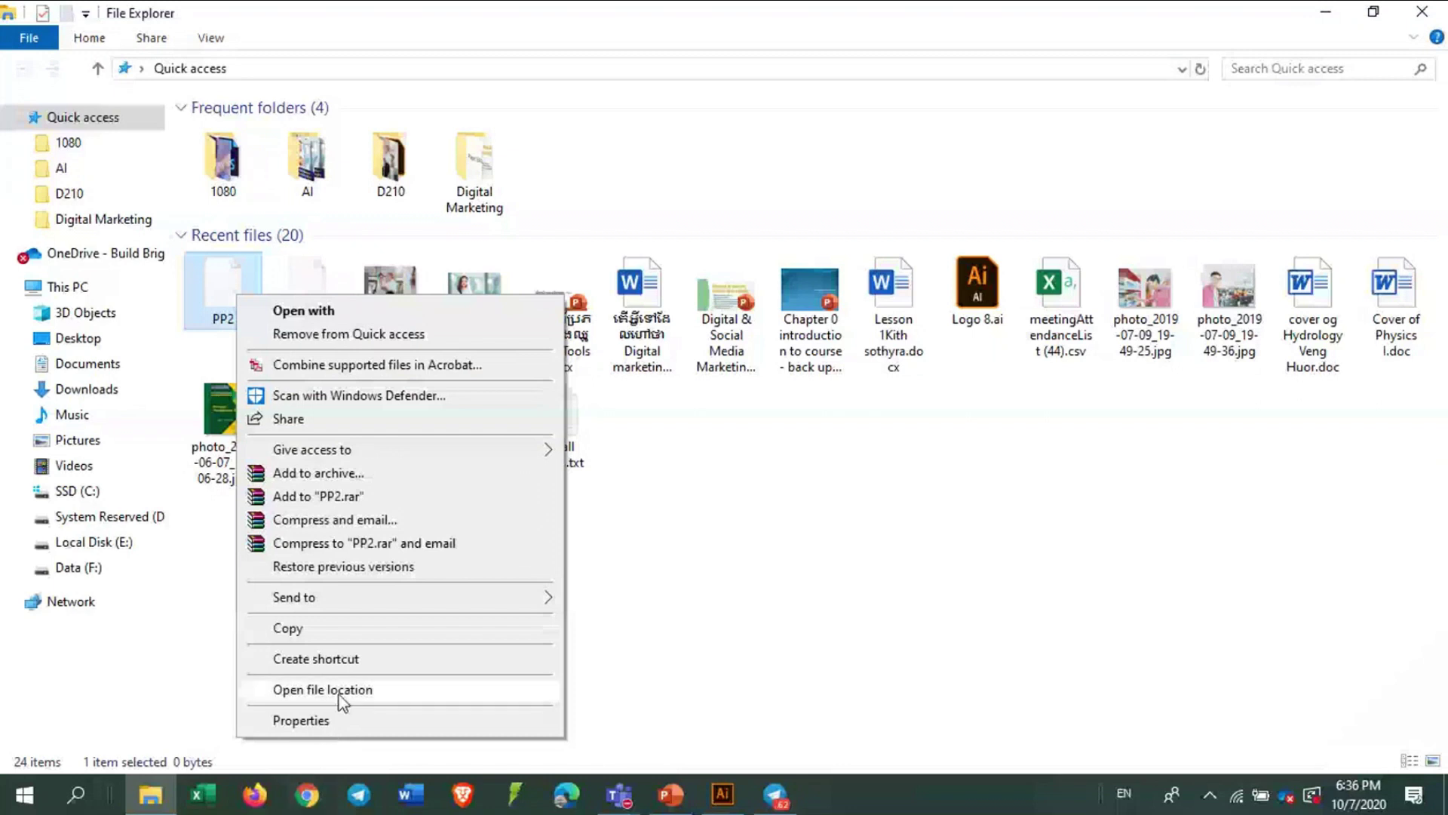
left_click(347, 690)
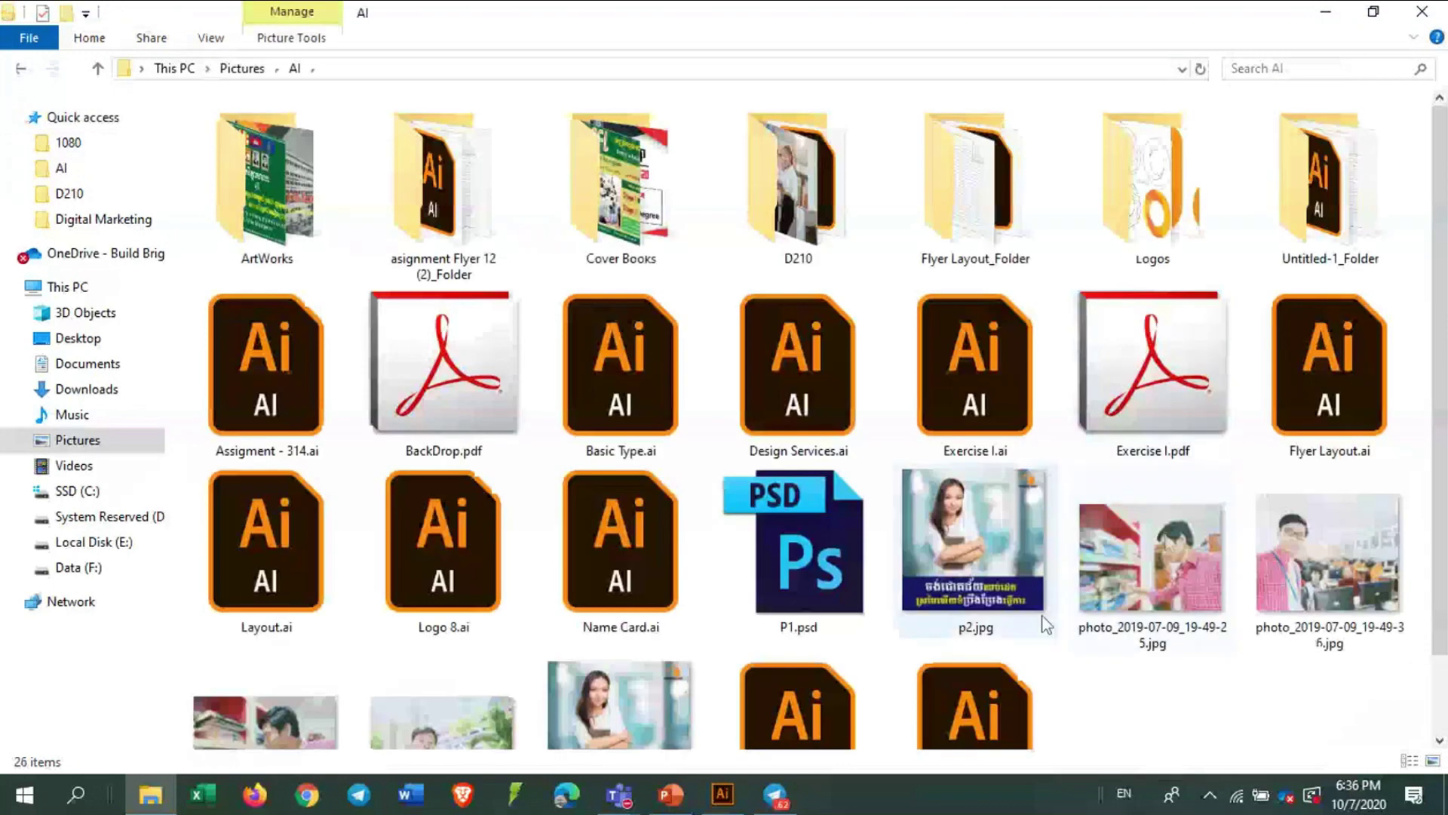
scroll(303, 743, "down", 1)
mouse_move(654, 605)
left_mouse_down()
mouse_move(788, 788)
mouse_move(778, 796)
mouse_move(806, 581)
left_mouse_up()
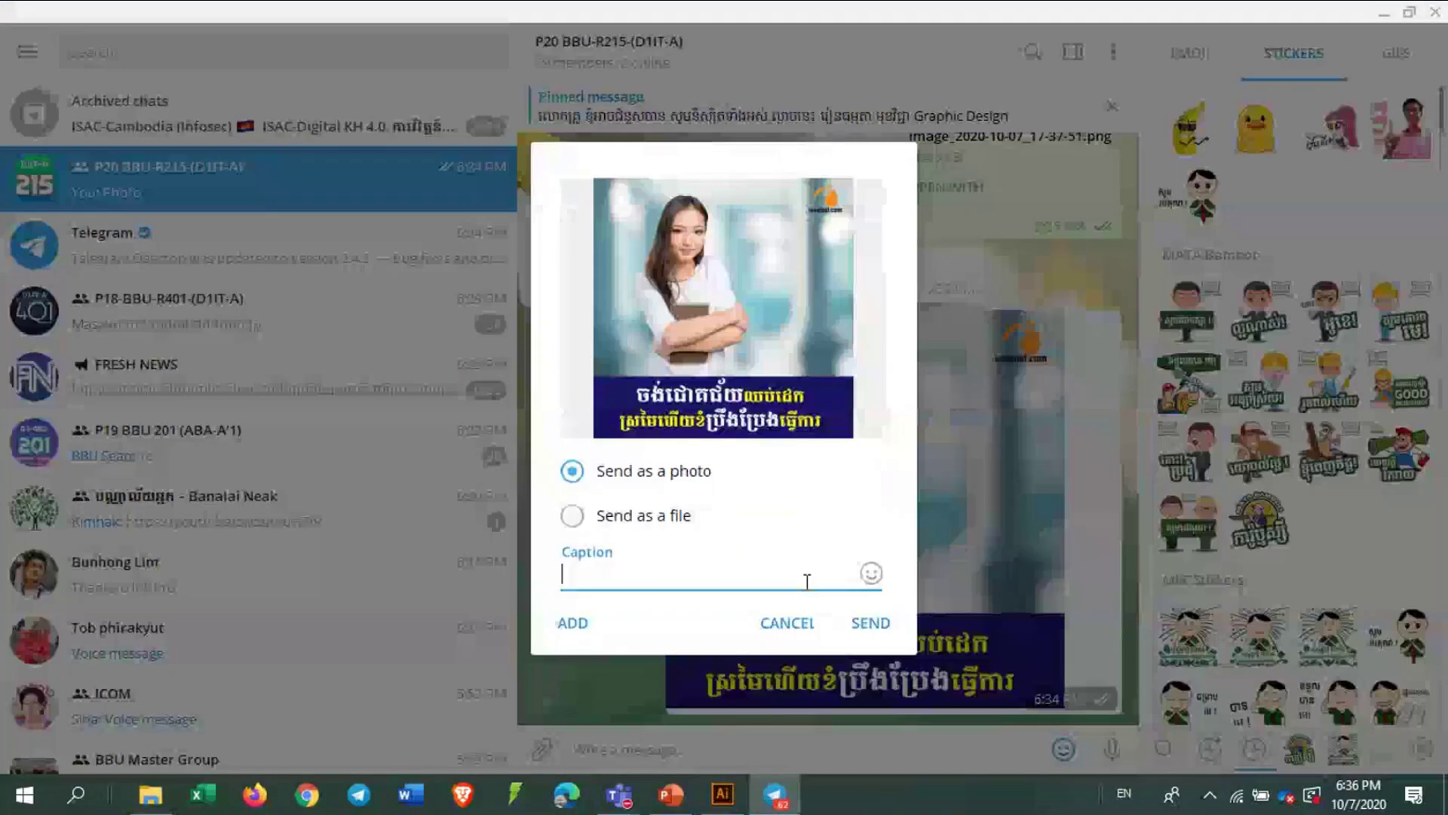
Send PP2.jpg as a photo to the P20 group and preview it full-screen
left_click(874, 623)
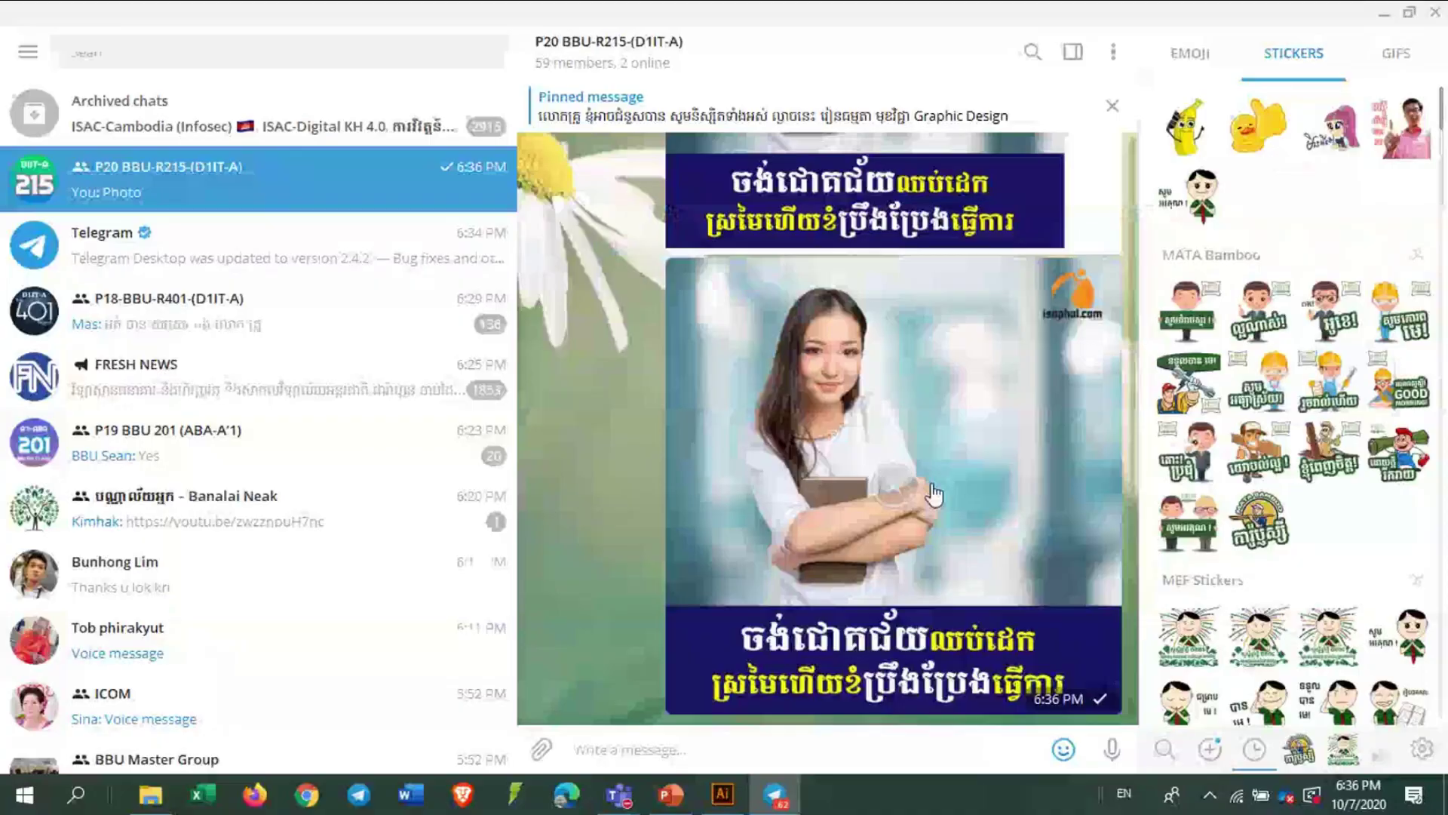
left_click(934, 494)
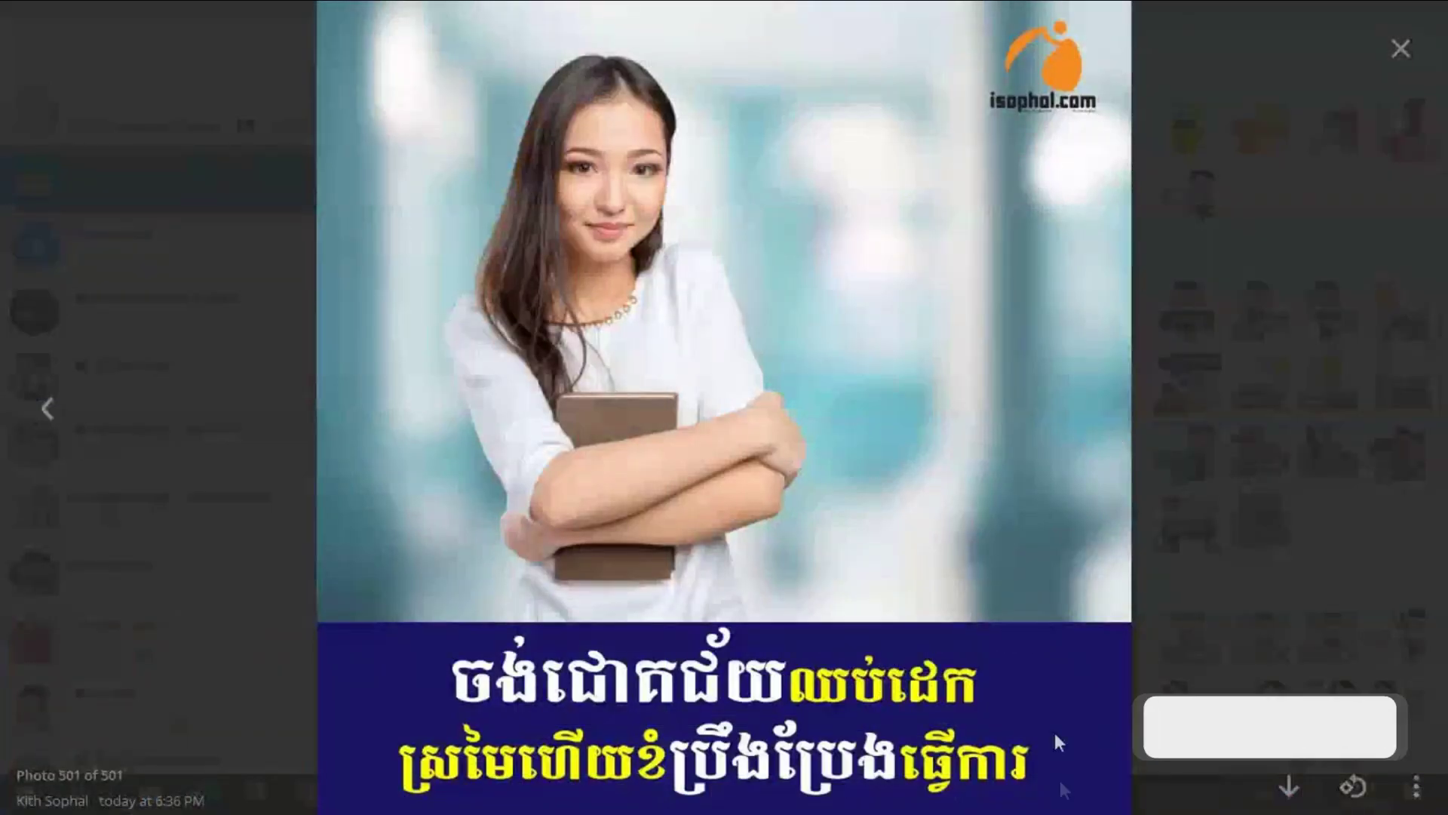
key("Left")
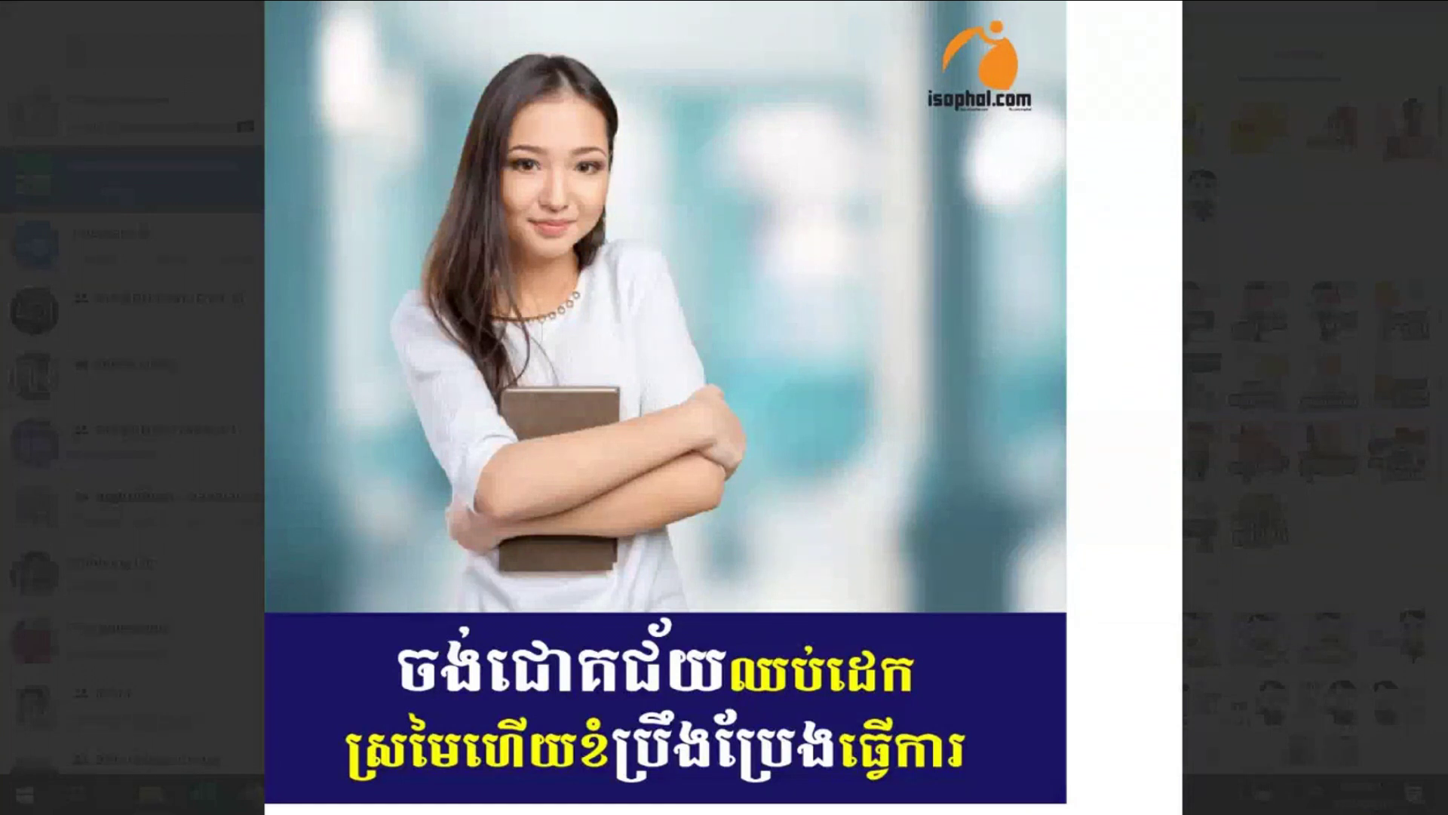
left_click(1109, 557)
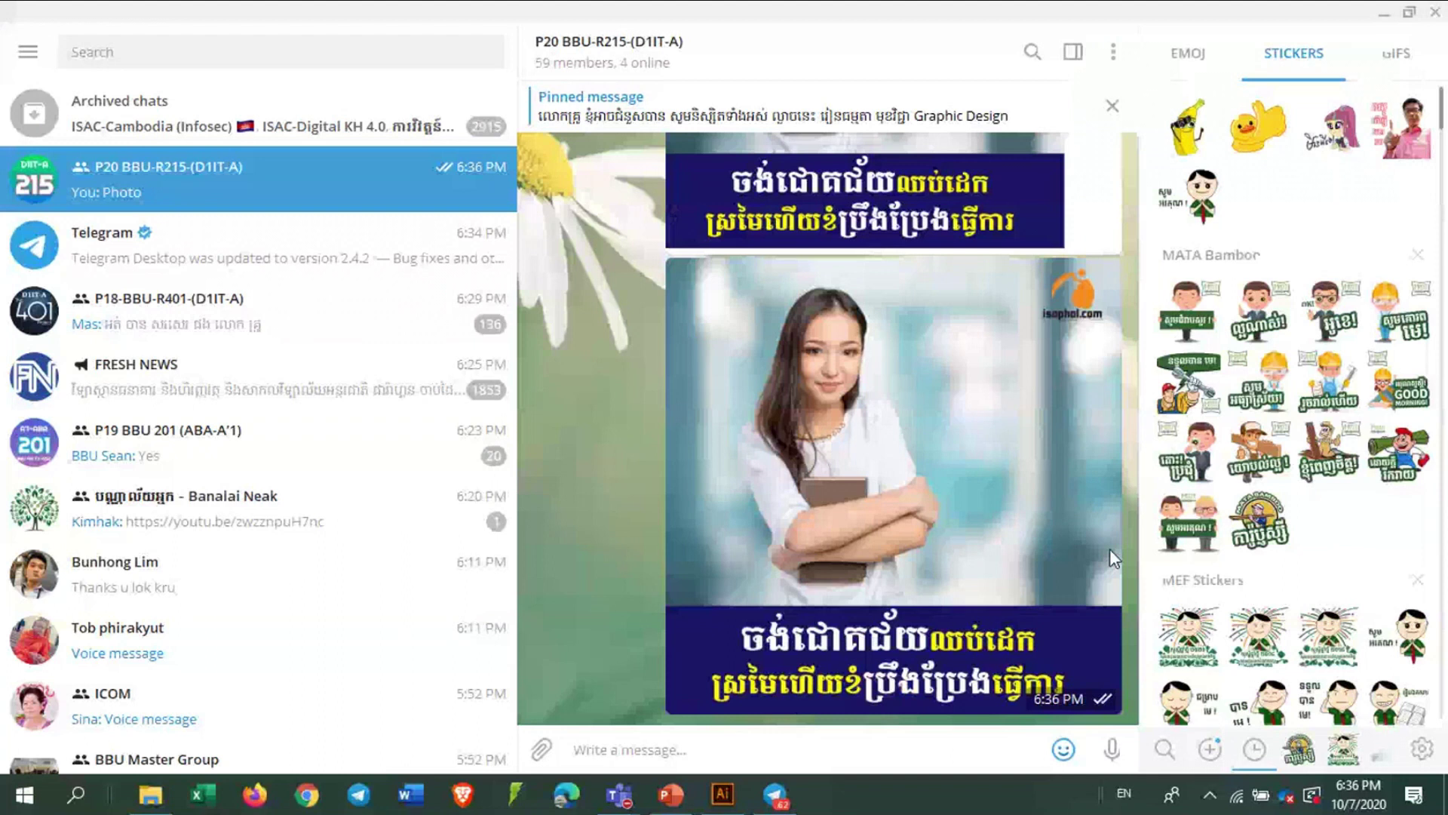
key("alt+Tab")
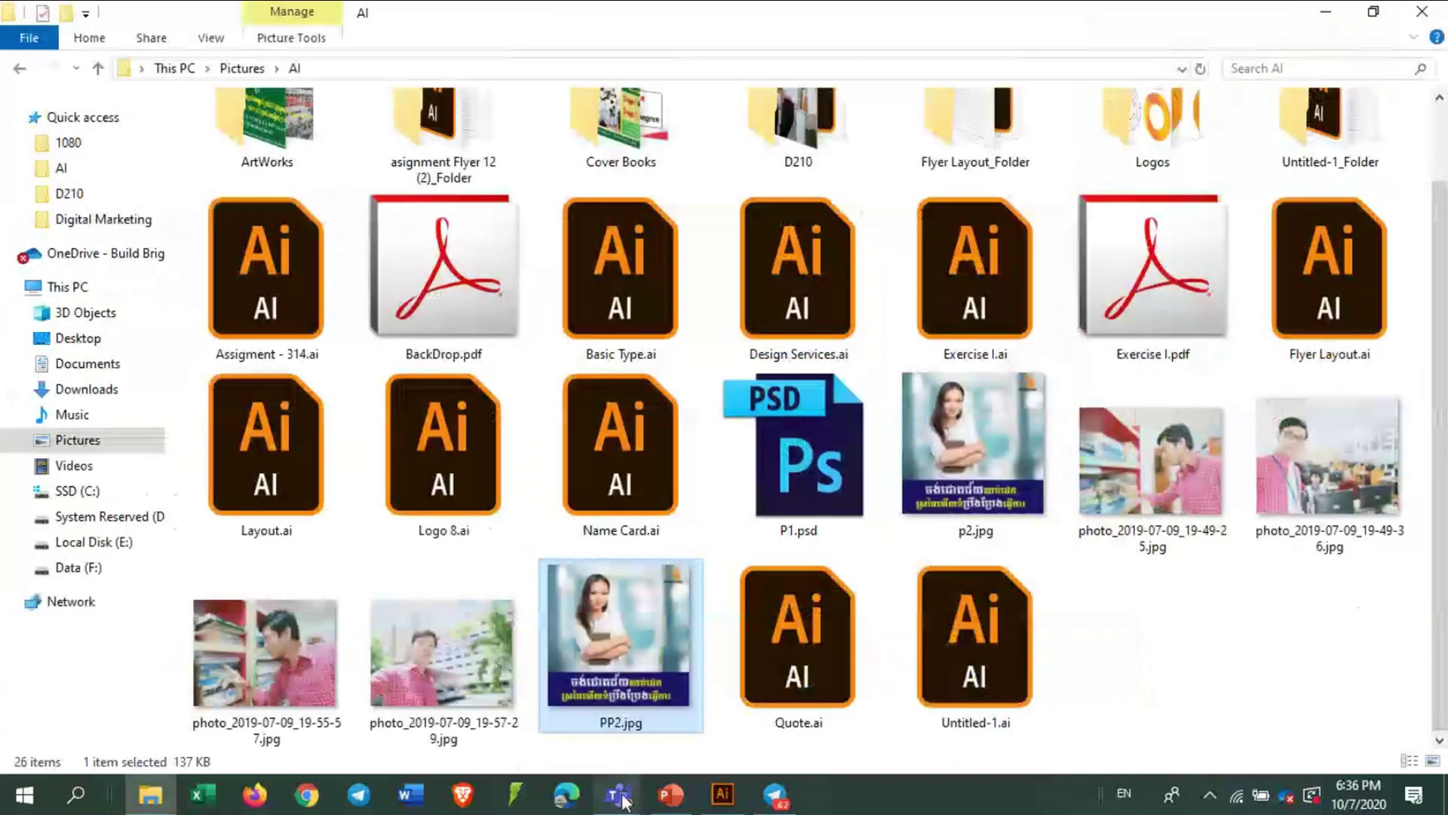
Bring up Untitled-2 in Illustrator and release the two-women photo's clipping mask
left_click(722, 796)
left_click(722, 796)
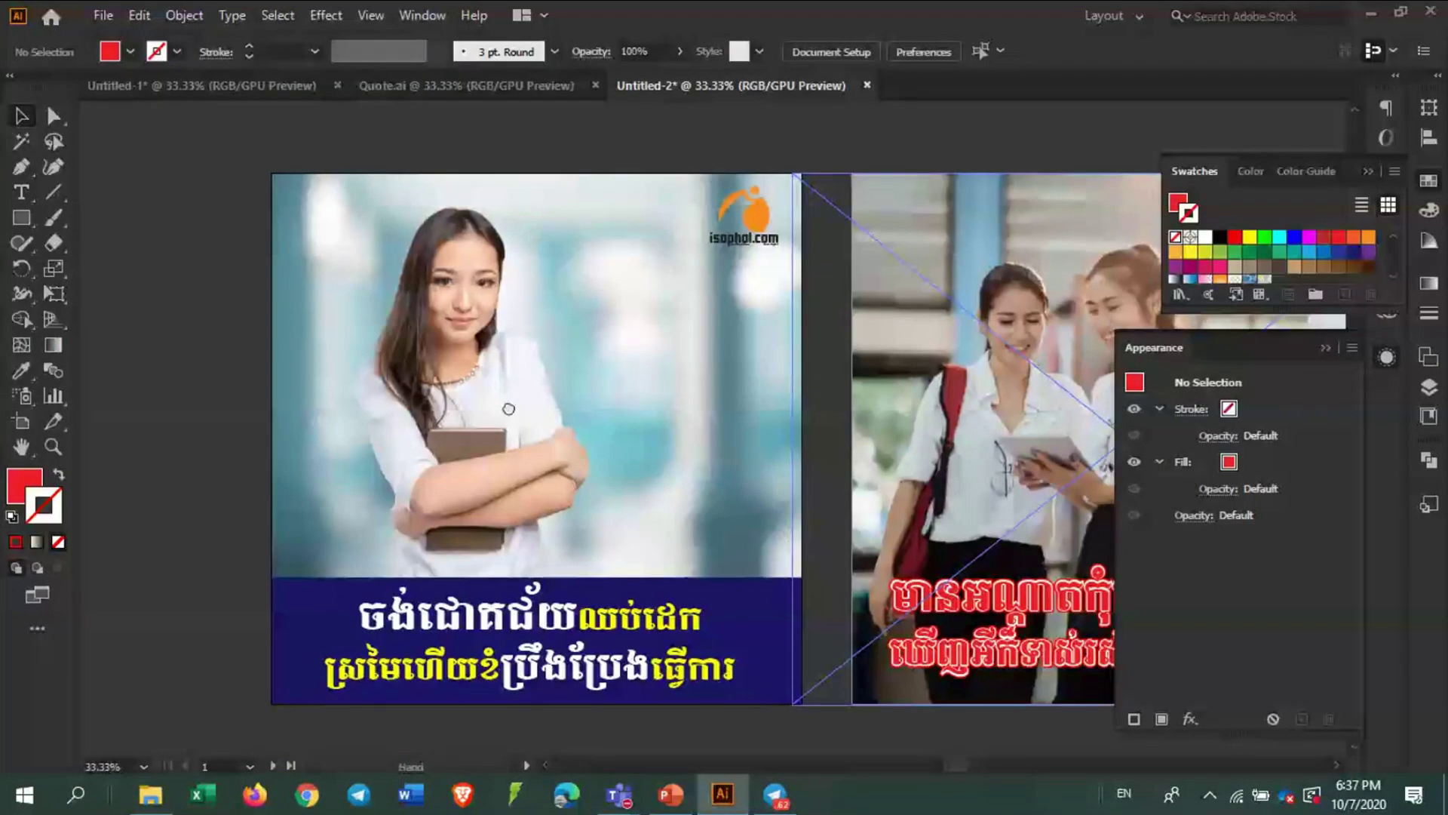
left_click(623, 368)
scroll(731, 307, "left", 2)
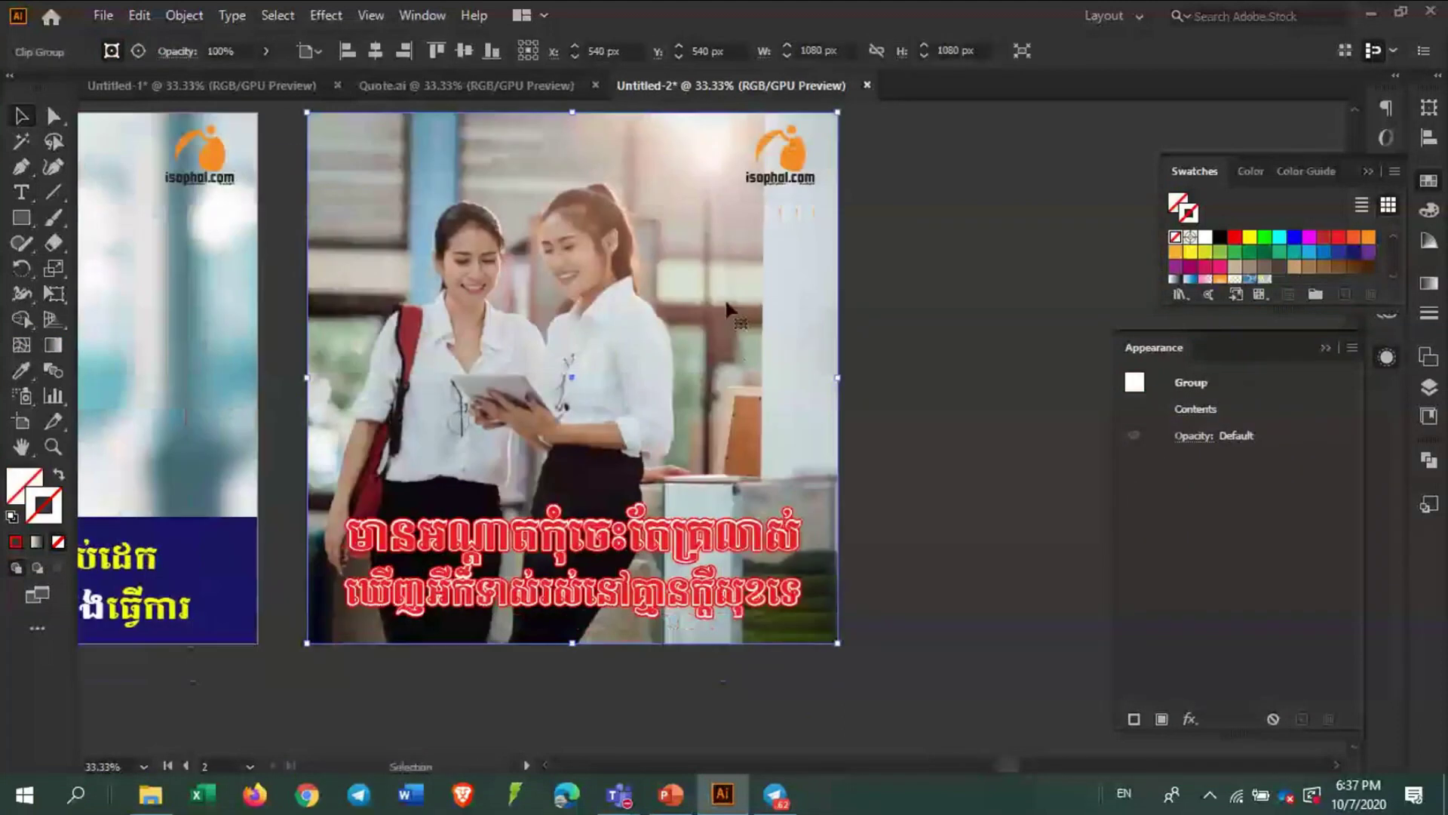
right_click(730, 305)
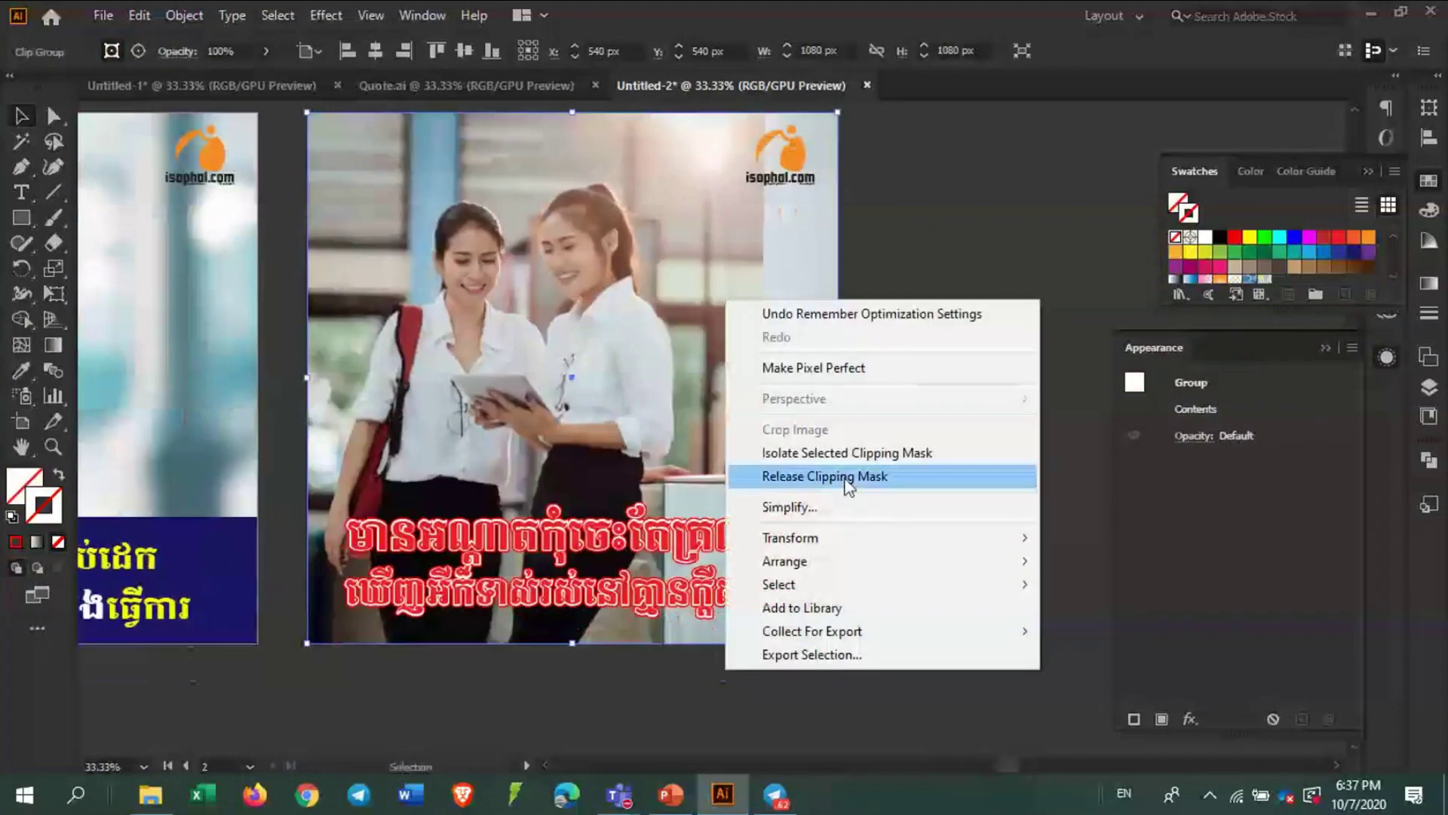
left_click(845, 477)
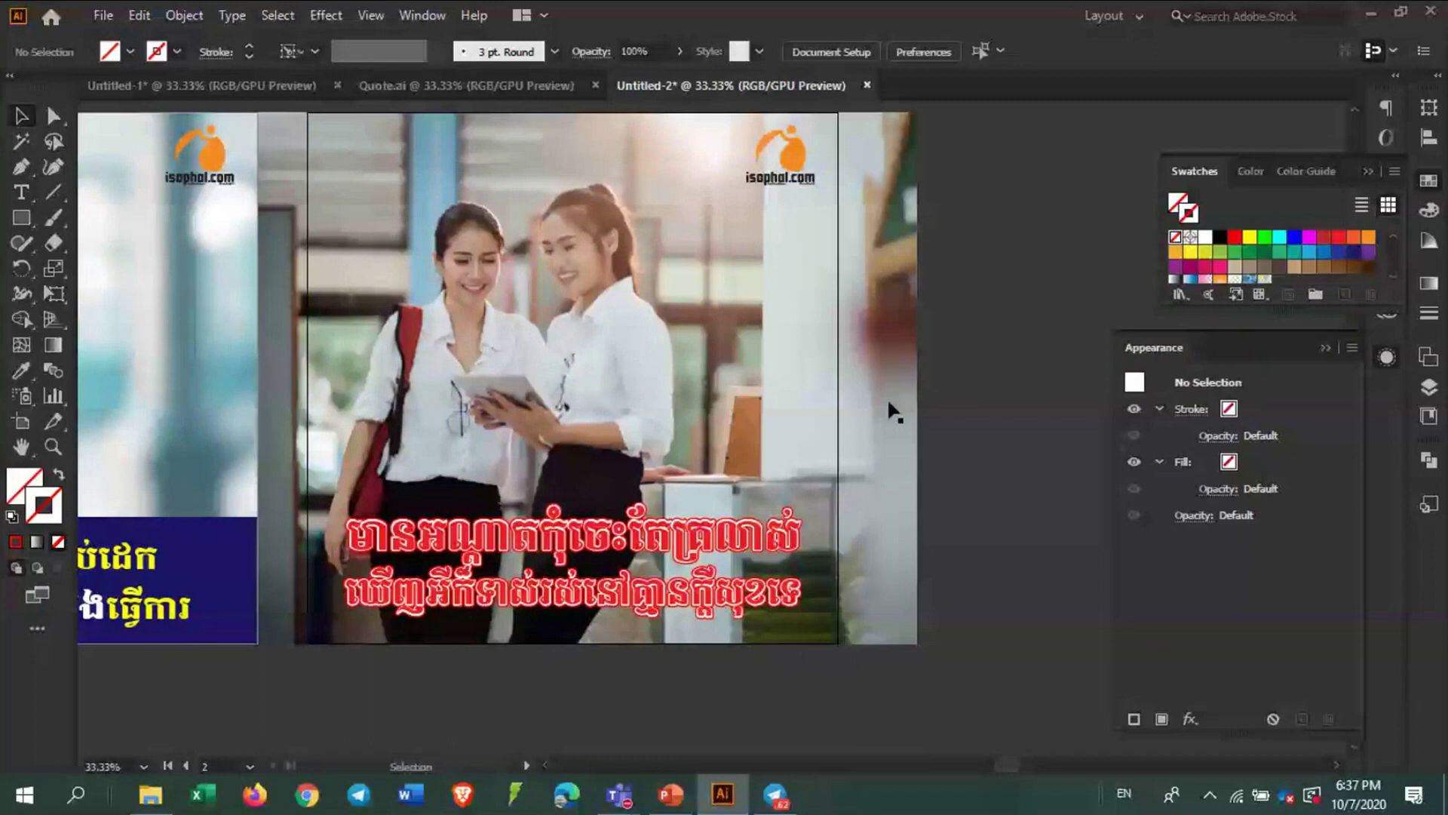
Shift the photo and red Khmer text right, then select the photo with the logo
scroll(791, 415, "up", 2)
left_click_drag(721, 438, 816, 439)
left_click(707, 632)
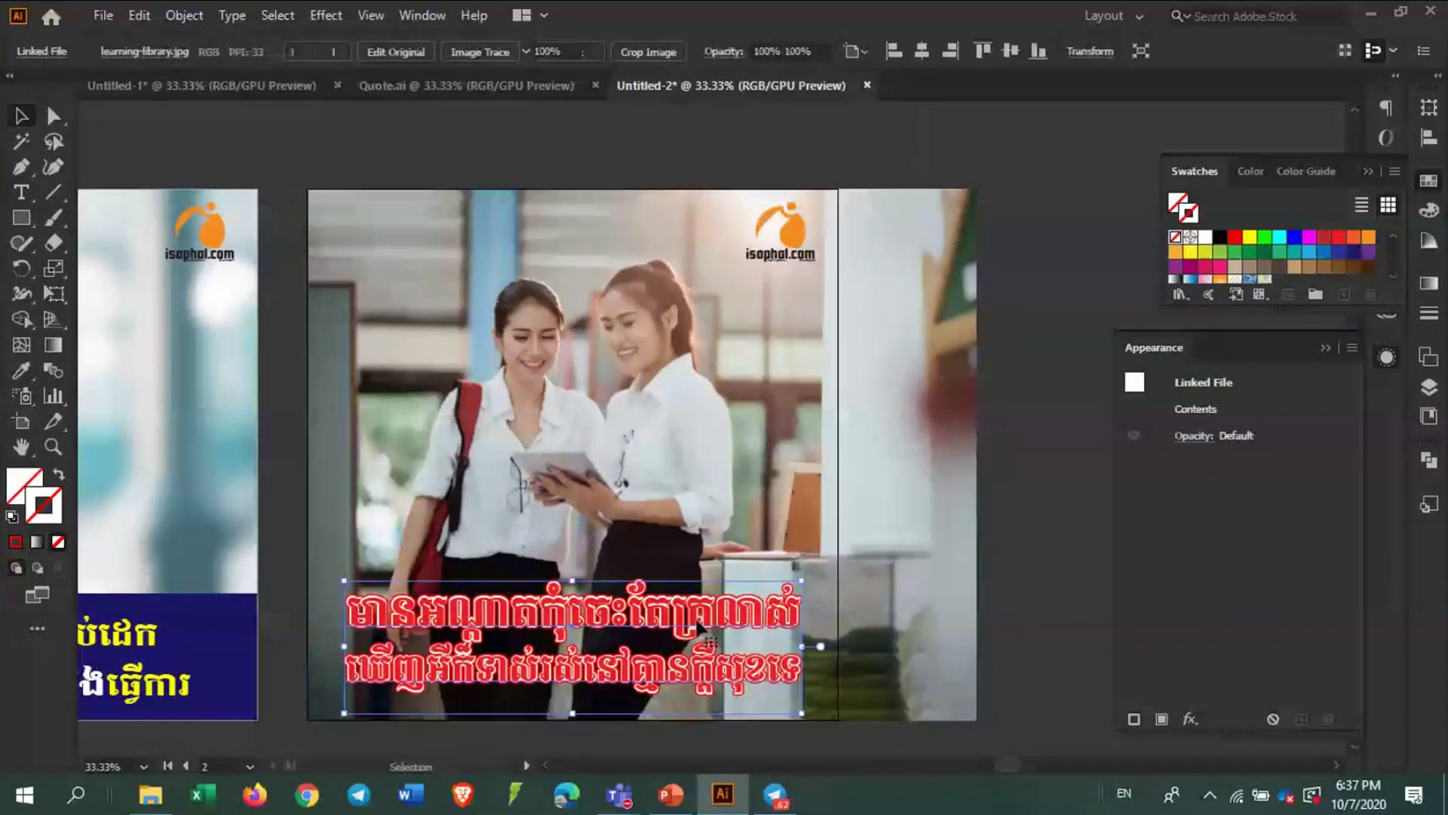
left_click_drag(711, 637, 928, 260)
left_click(439, 181)
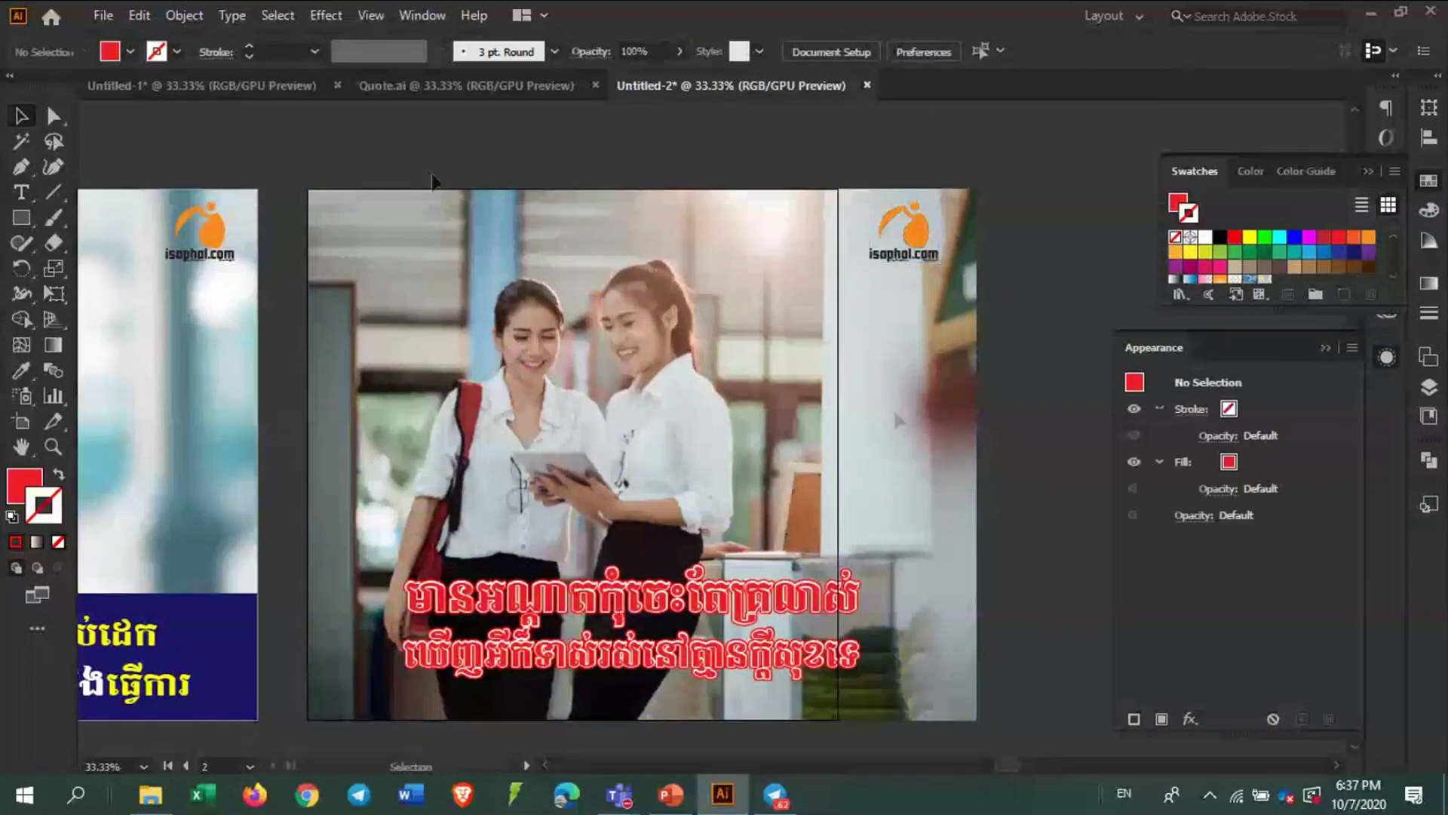
left_click(383, 204)
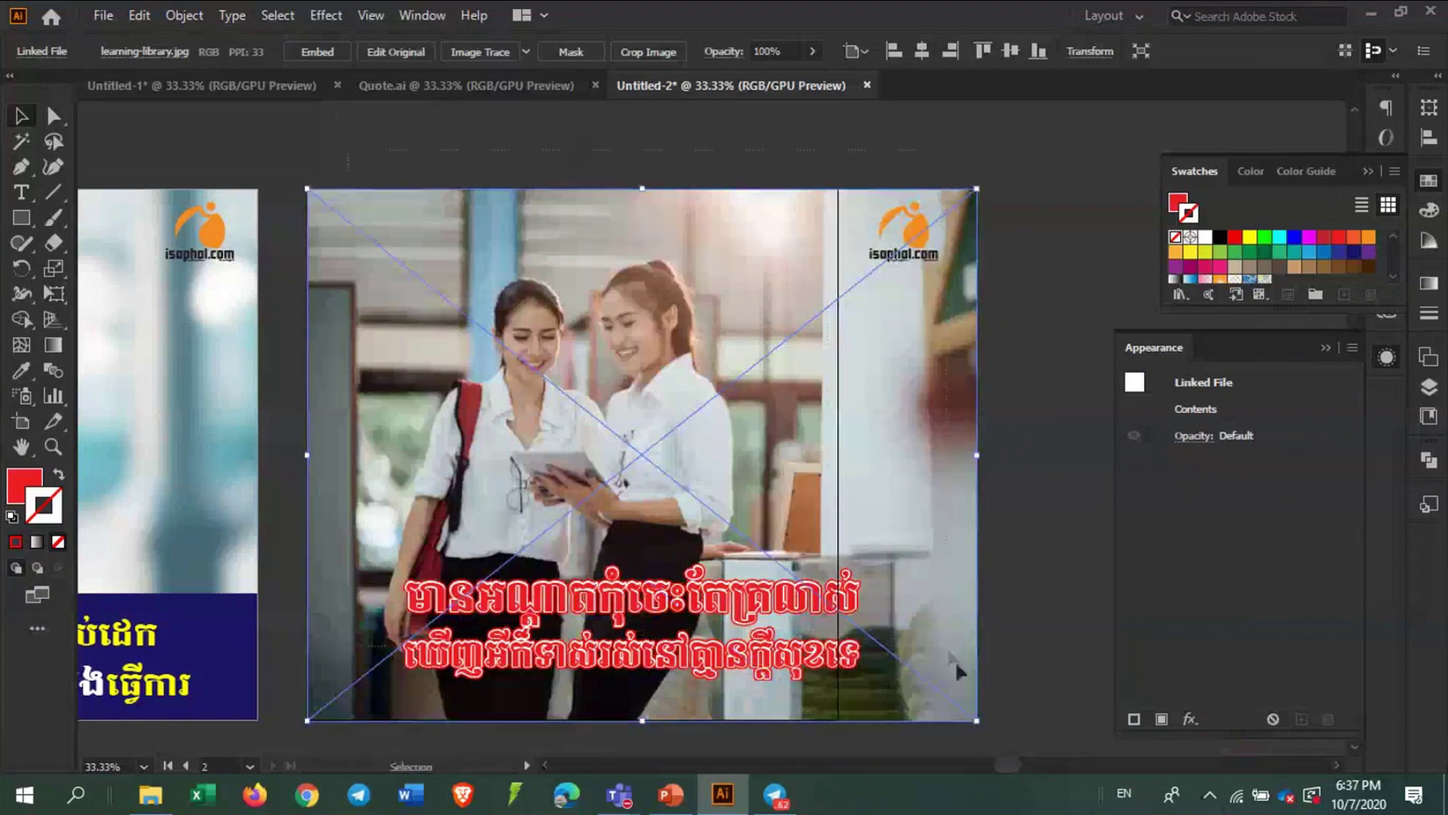
left_click(916, 253, "shift")
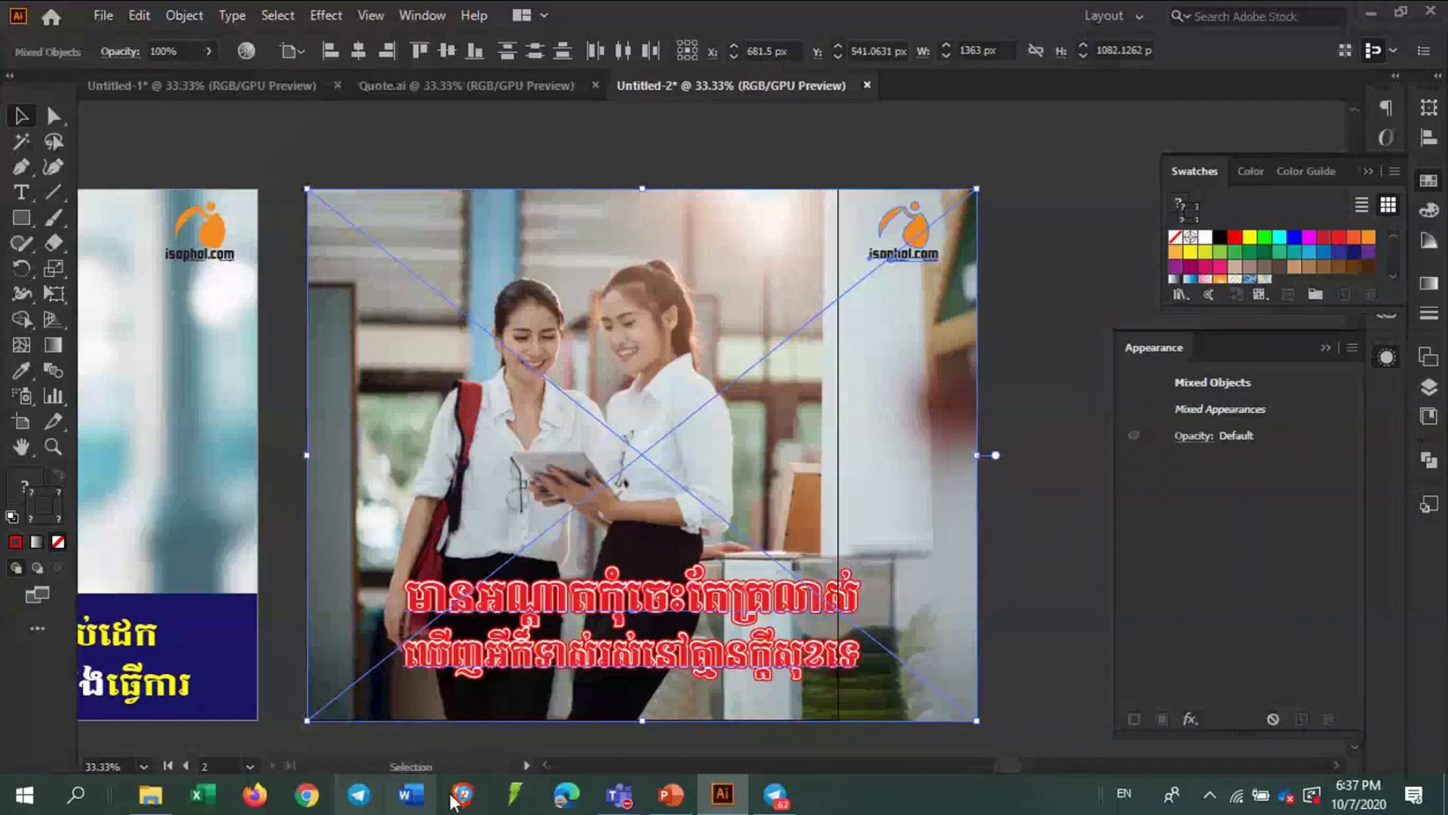
left_click(725, 801)
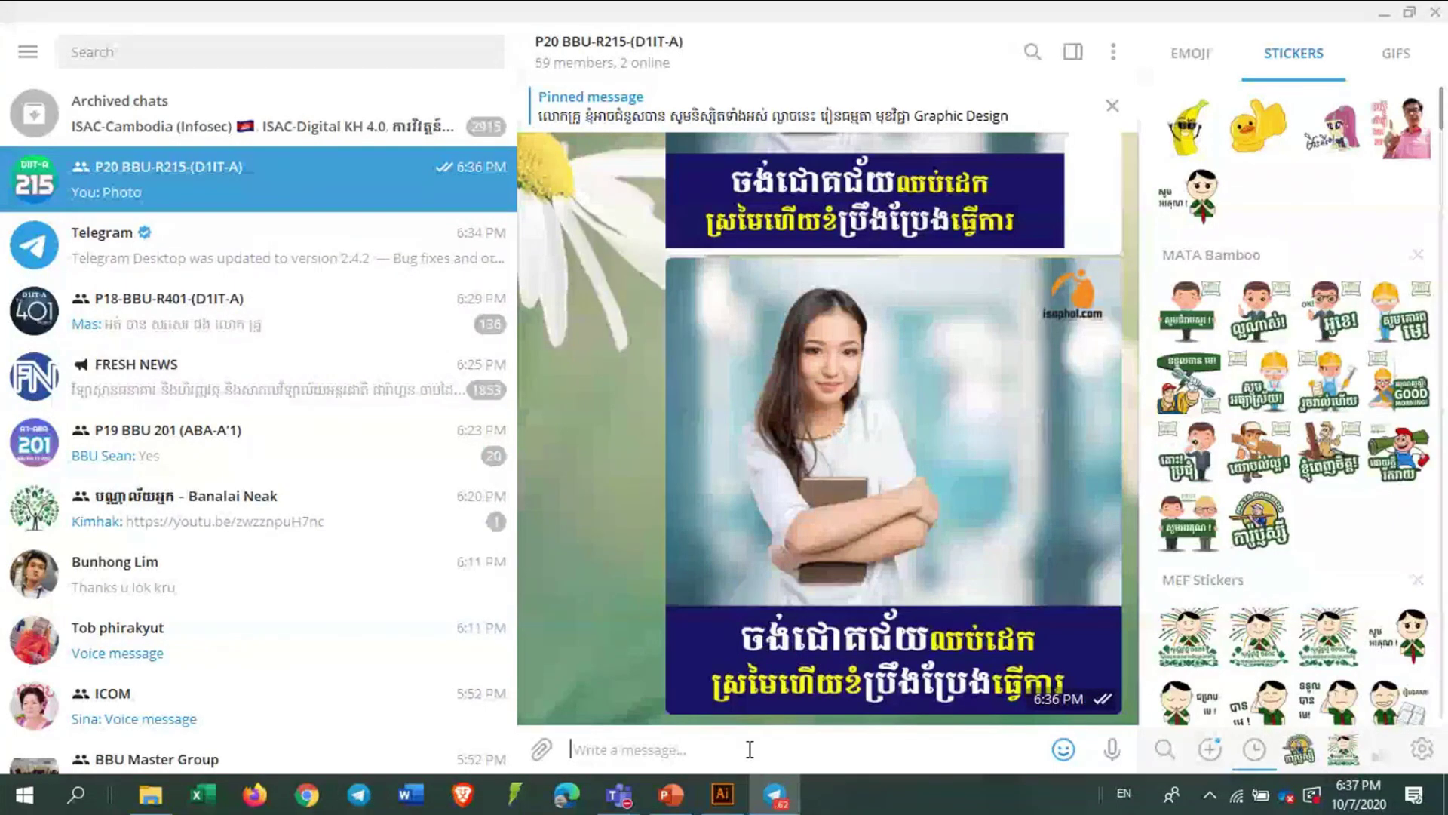
Paste the two-women poster into the P20 chat, send it as a photo, and preview it
key("ctrl+v")
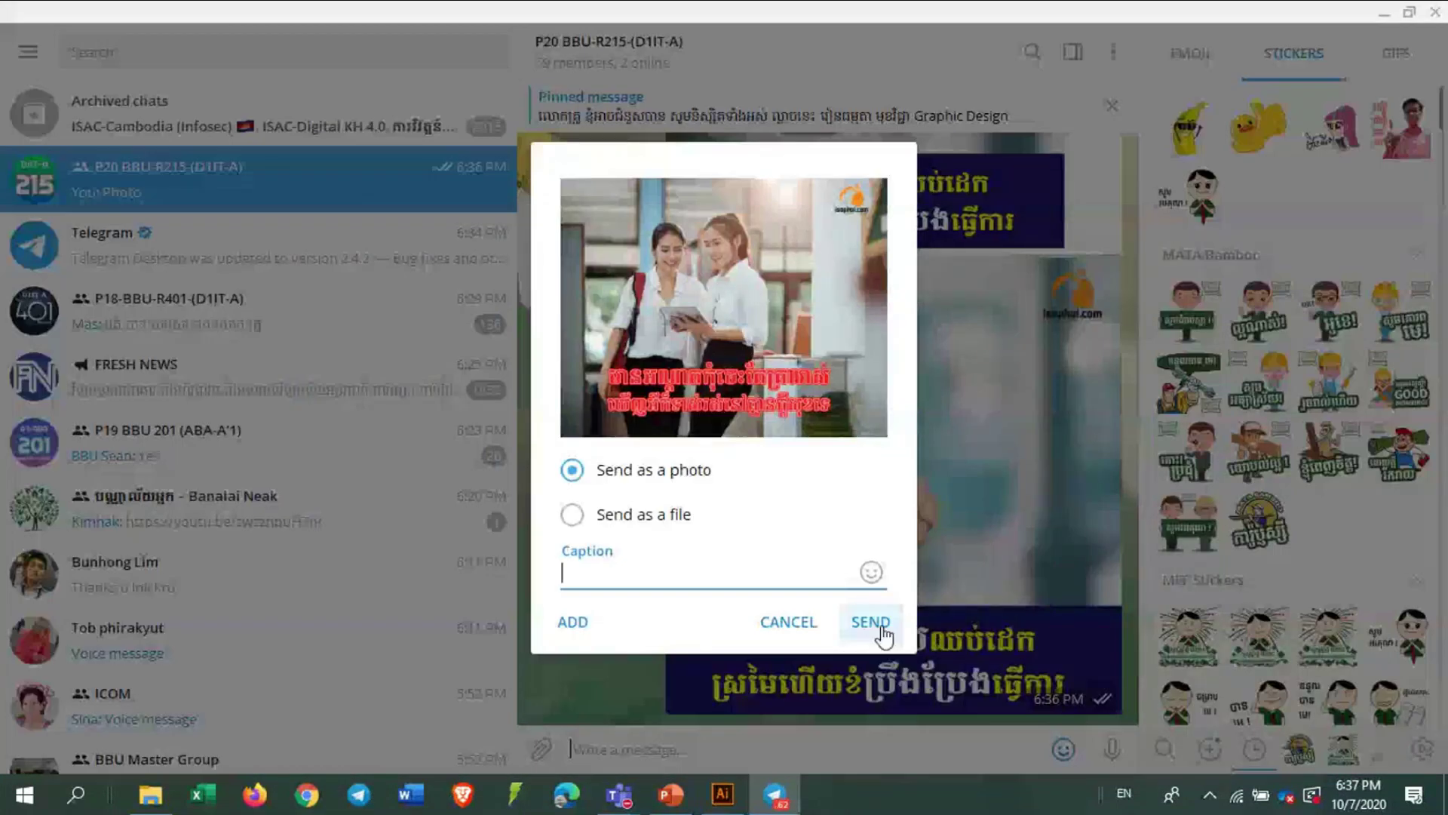
left_click(884, 635)
left_click(921, 442)
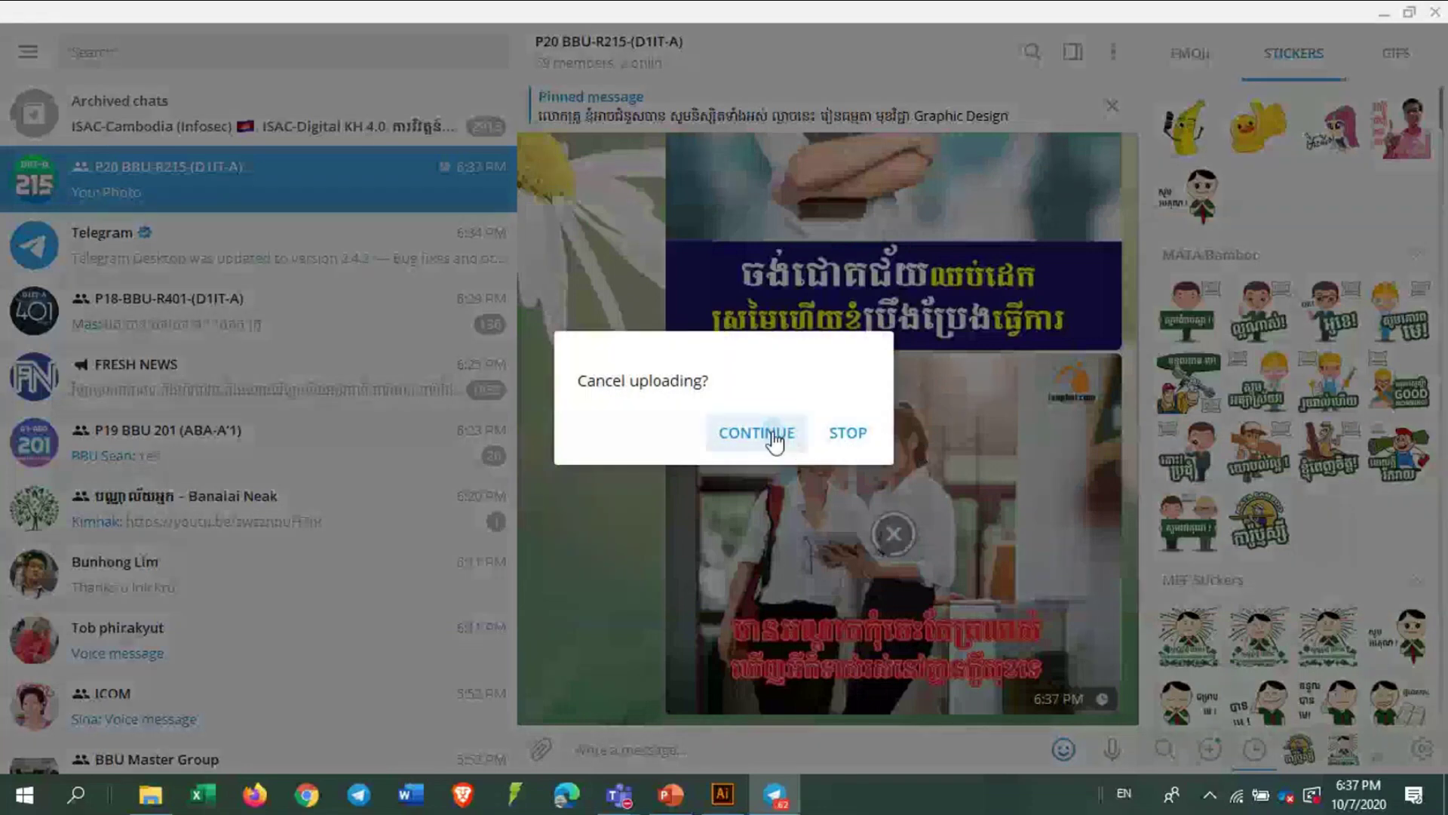
left_click(773, 436)
left_click(863, 568)
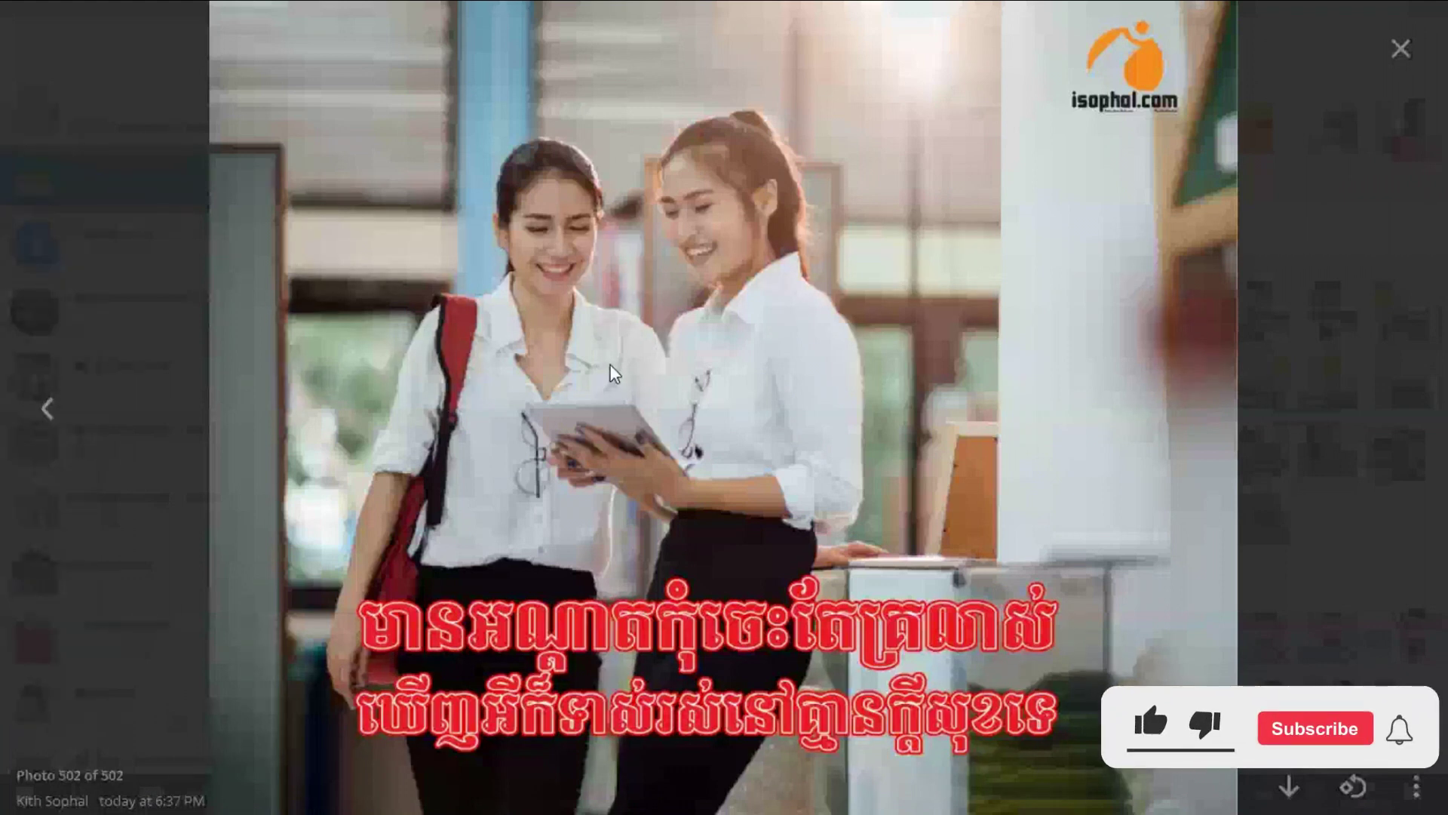
key("Left")
key("Left")
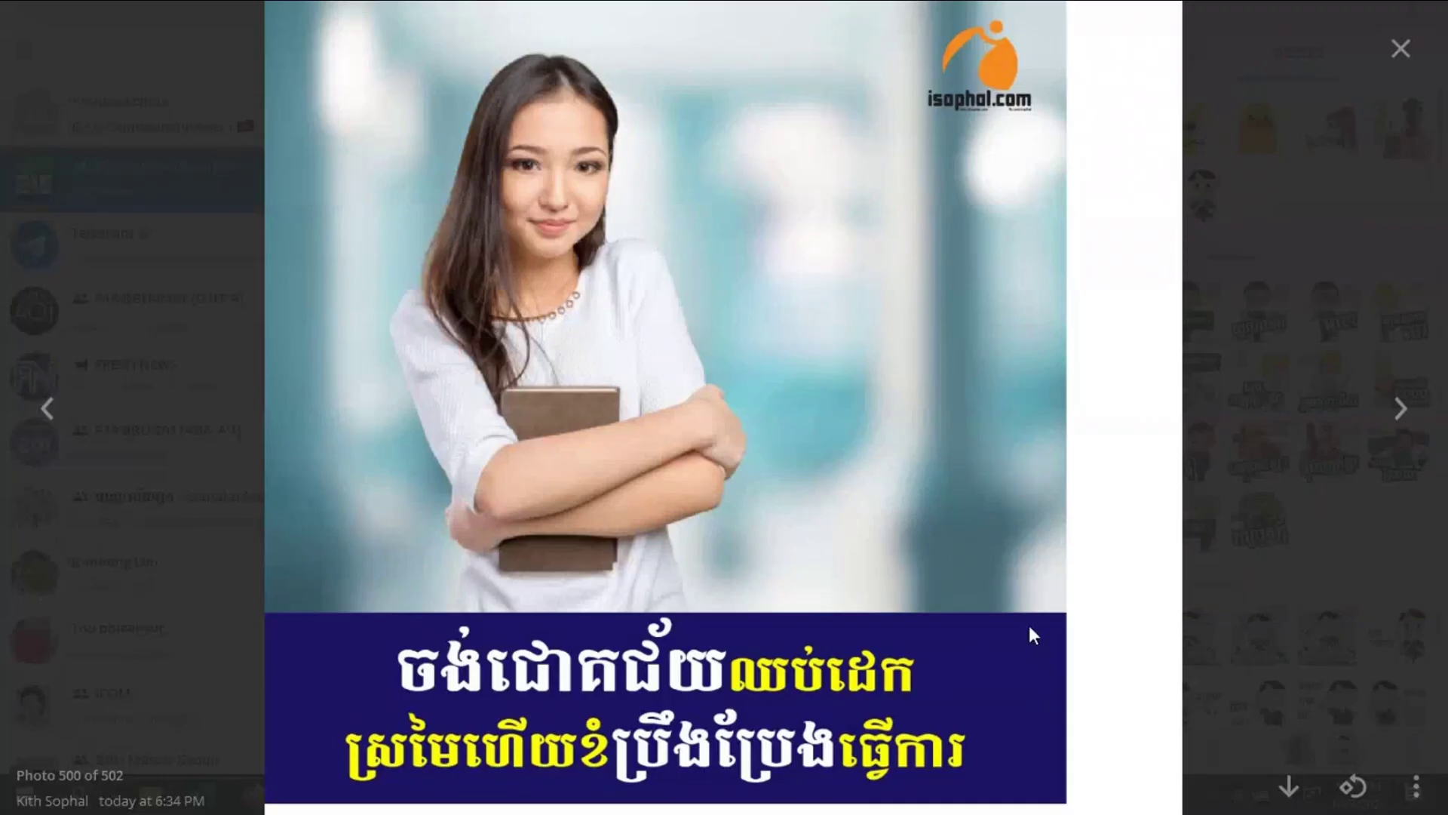
key("Escape")
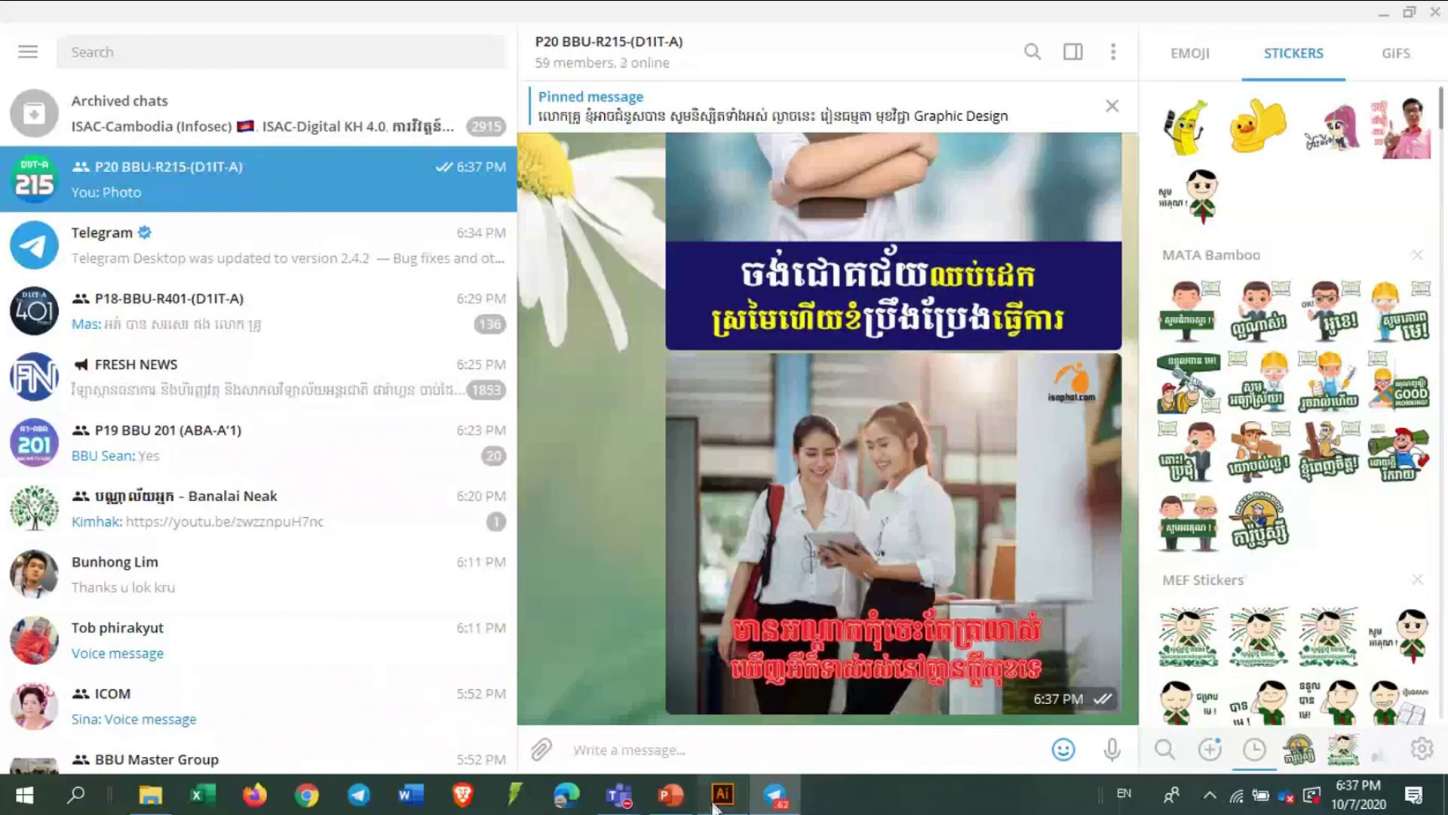
left_click(722, 793)
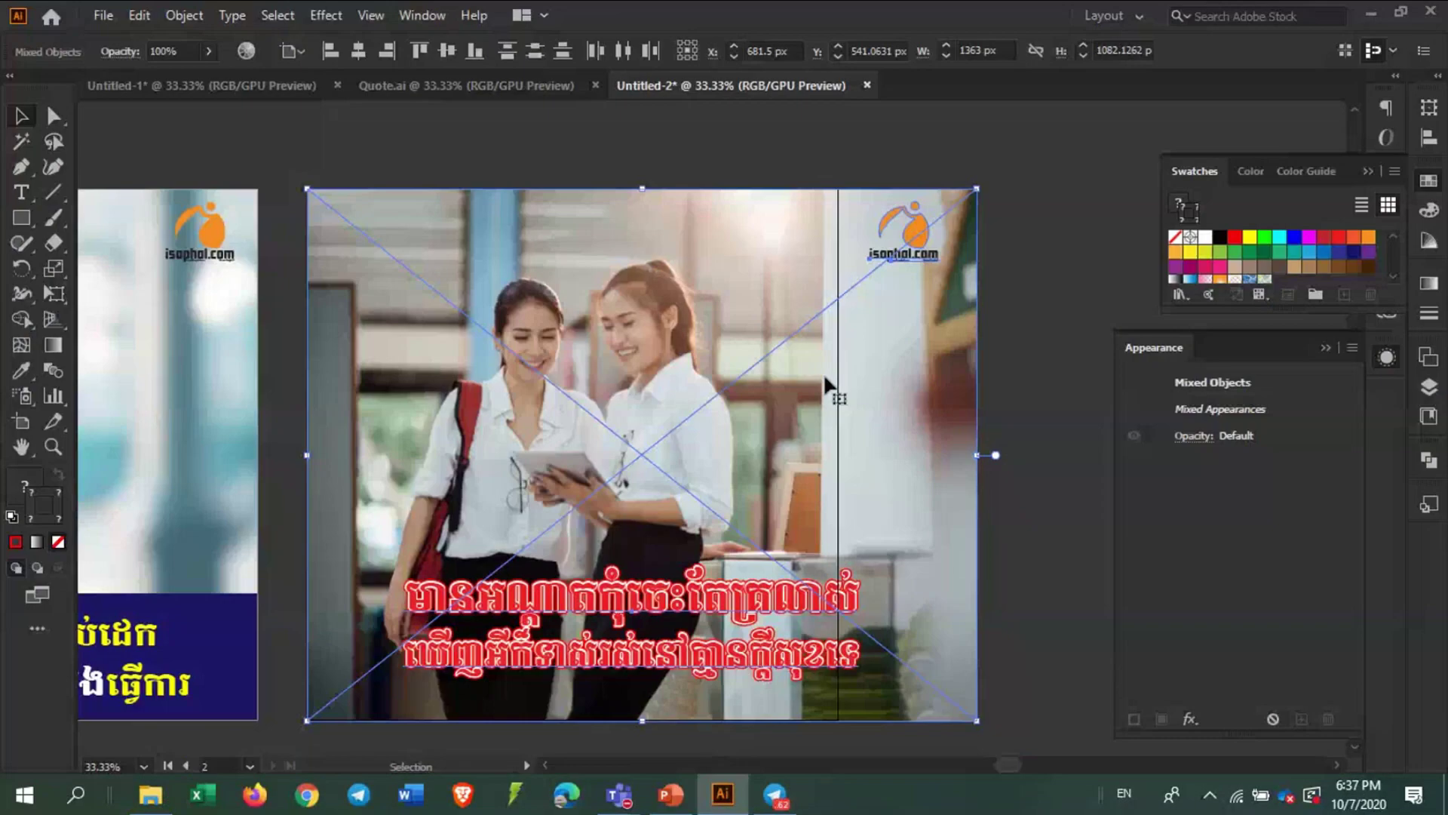
Draw a square over the 1080×1080 artboard and clip the photo to it
left_click(1017, 515)
left_click(653, 470)
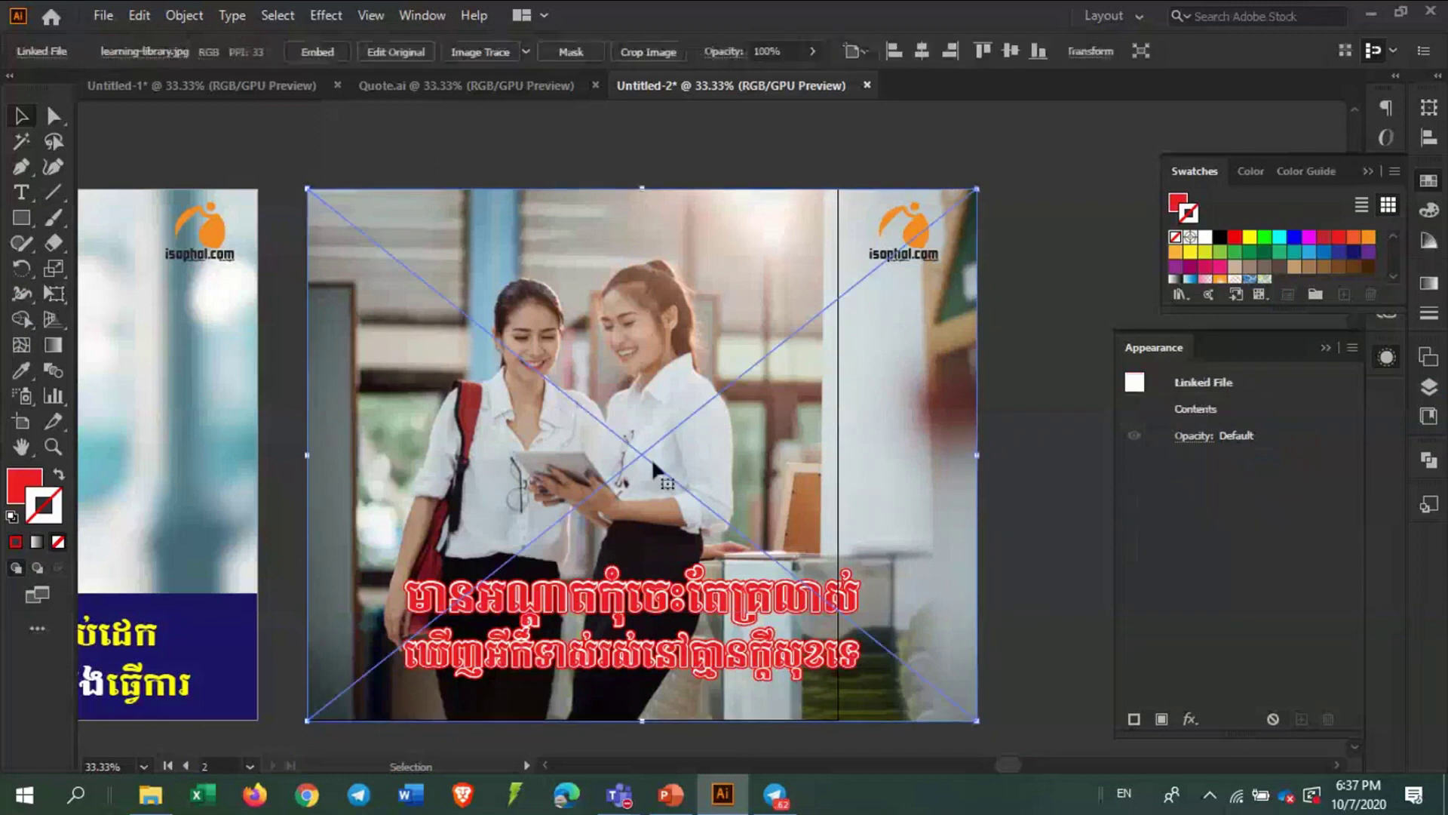
key("m")
left_click_drag(837, 720, 307, 188)
key("v")
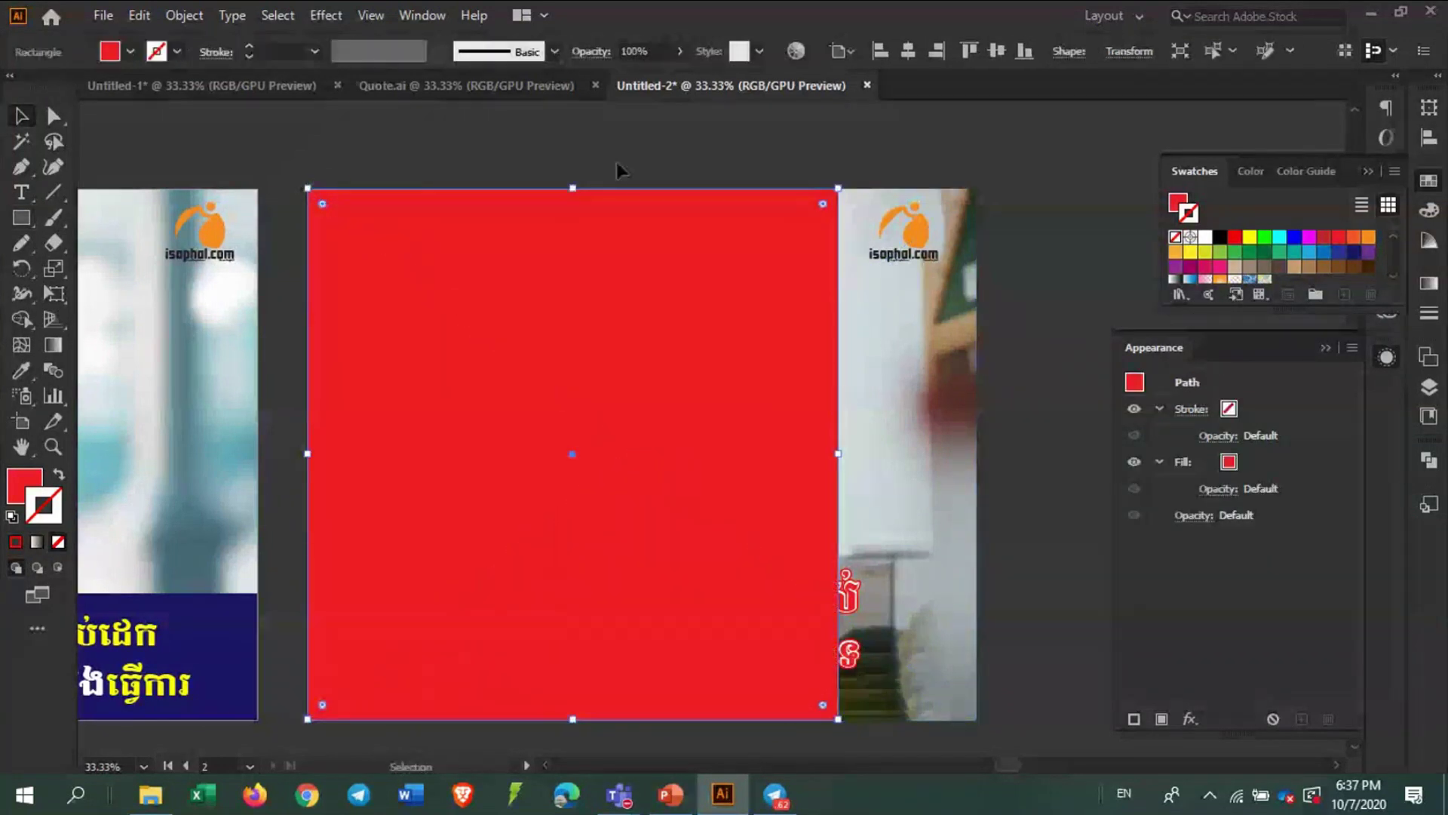
left_click_drag(620, 168, 630, 236)
right_click(621, 239)
left_click(726, 436)
Place the orange logo top-right, send the clipped photo to back, nudge the text left, and select all
left_click(1018, 339)
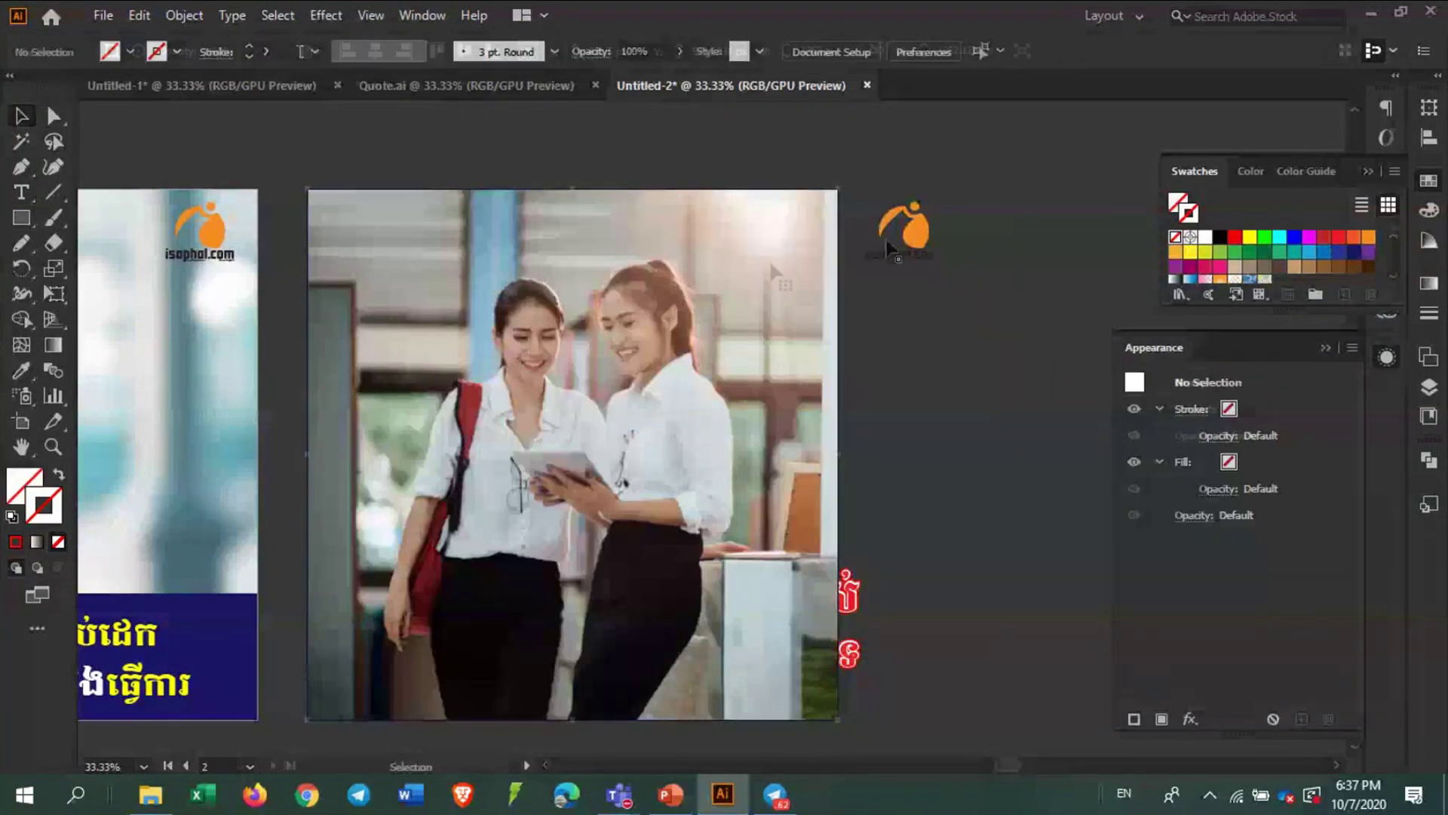
left_click_drag(909, 240, 787, 253)
left_click(698, 290)
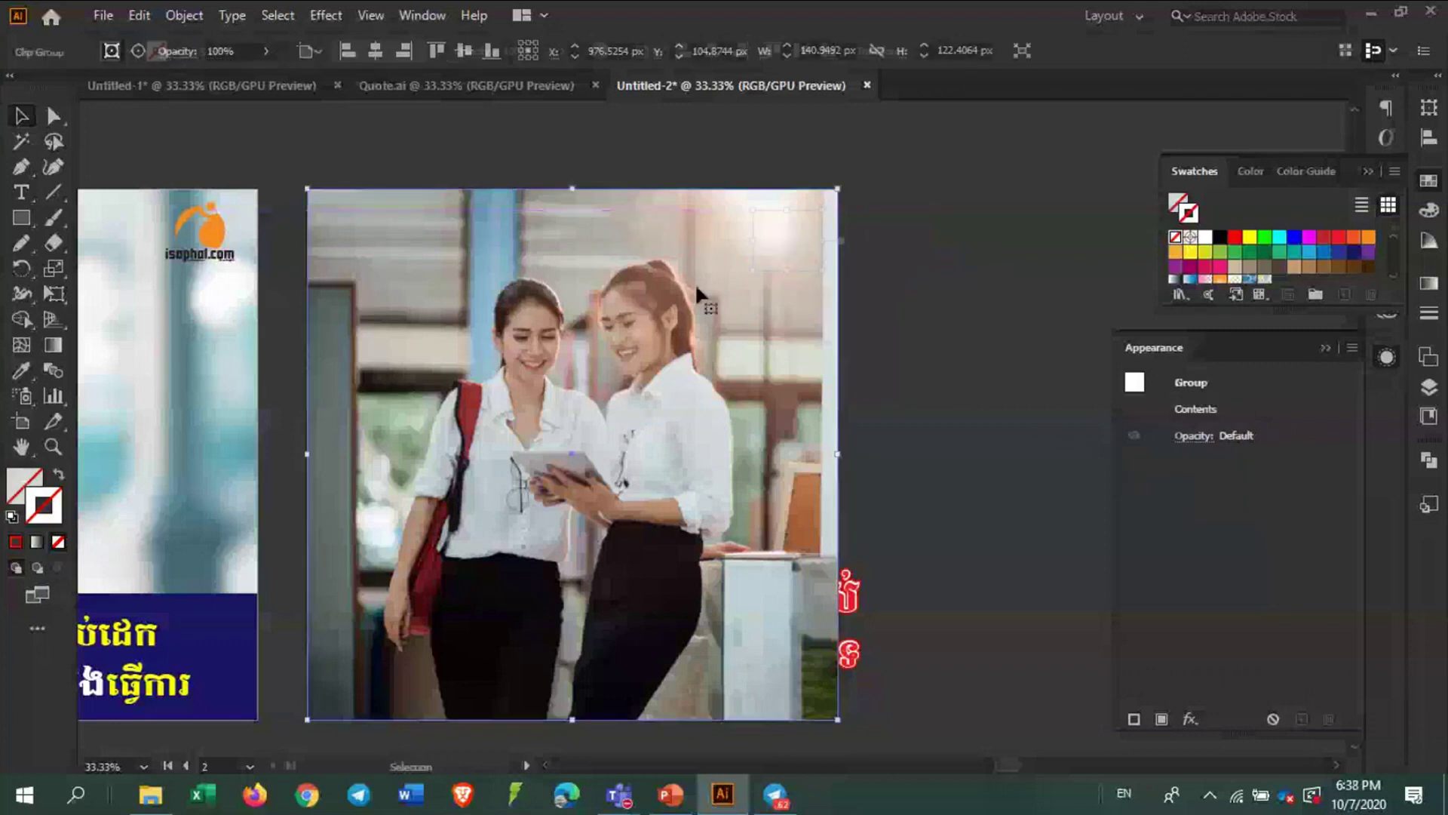
key("ctrl+shift+bracketleft")
left_click_drag(668, 575, 613, 579)
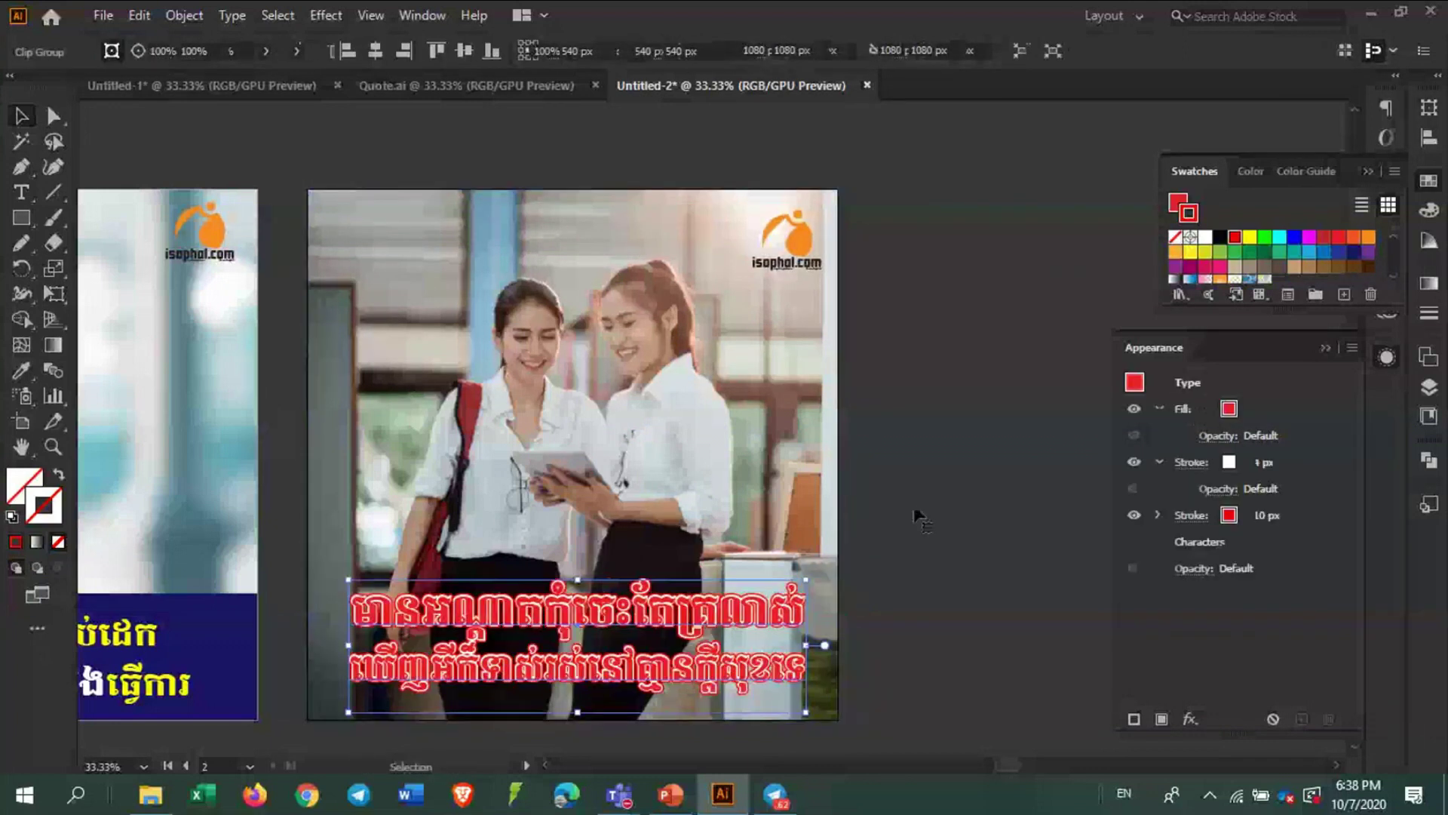
left_click(919, 519)
left_click_drag(976, 189, 306, 721)
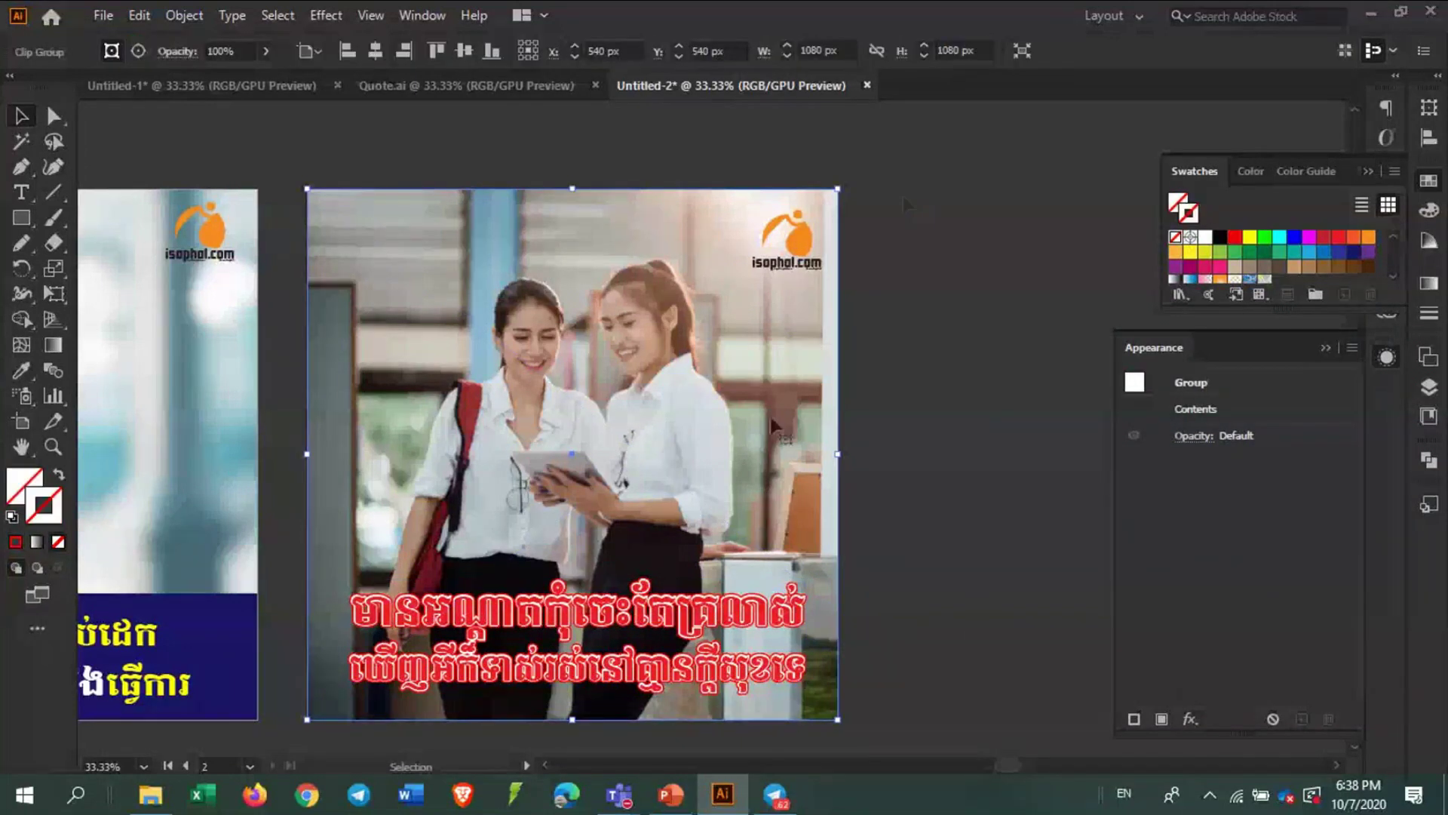
left_click(920, 387)
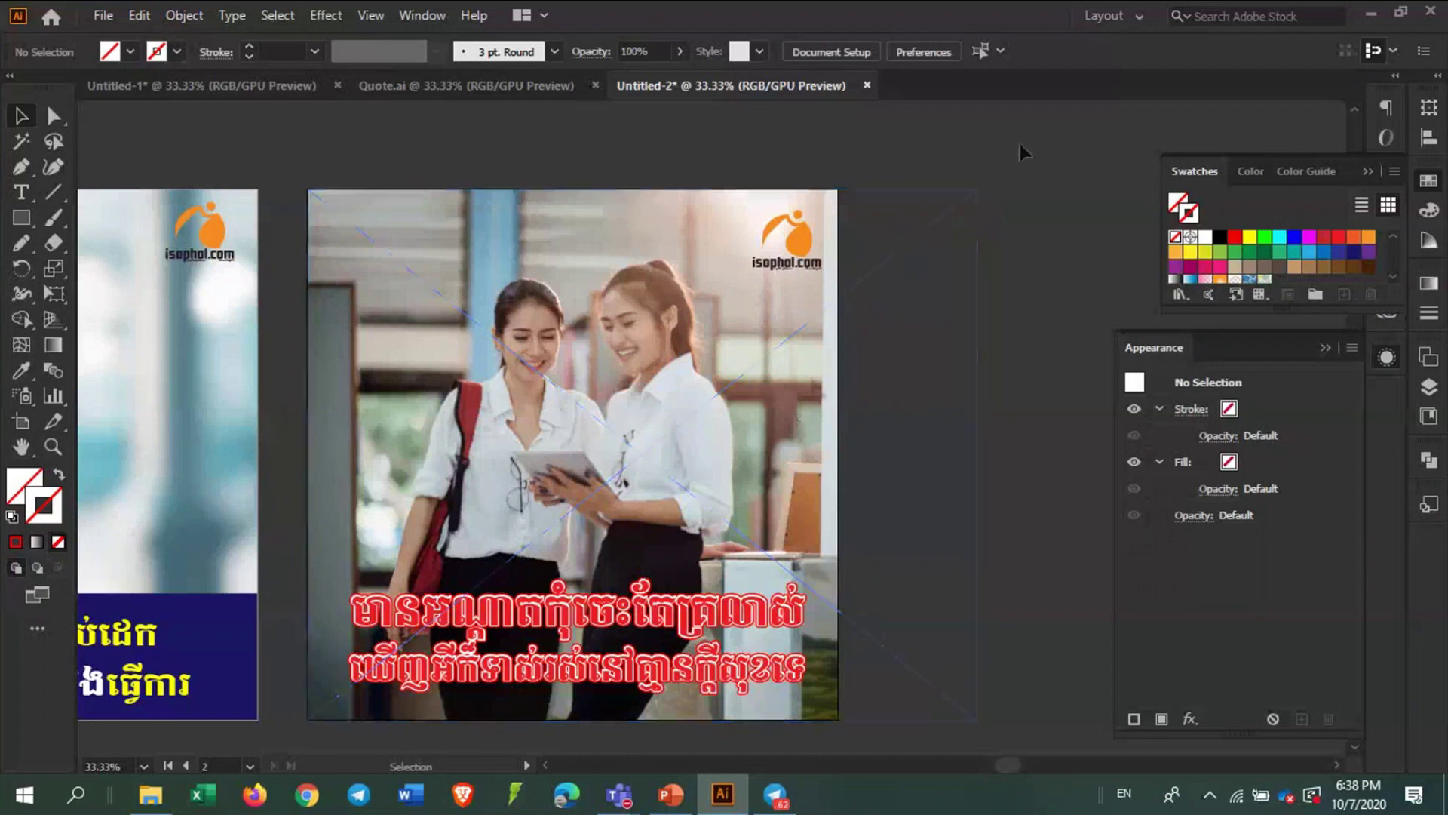
left_click(777, 379)
left_click_drag(959, 170, 647, 450)
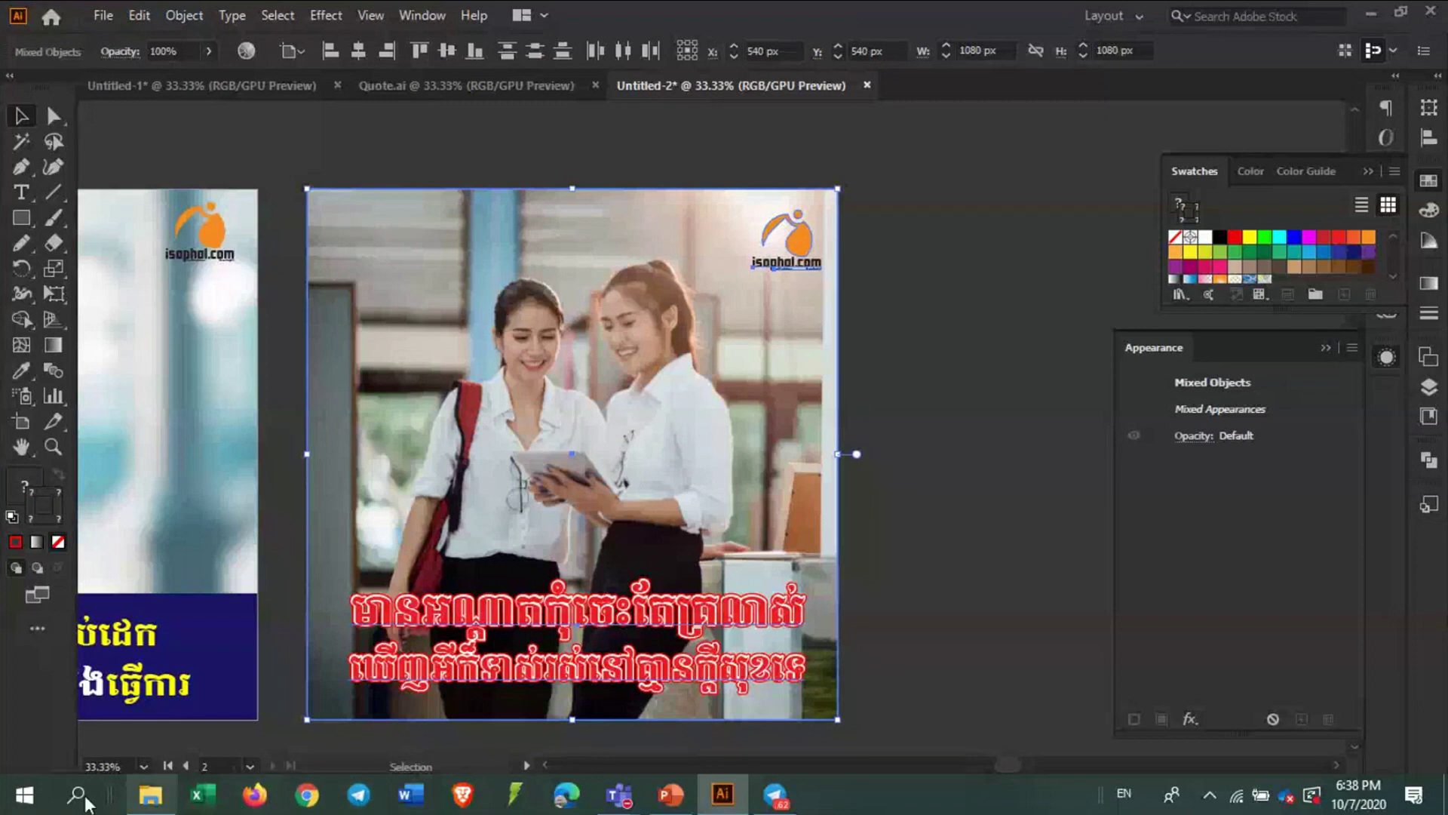
Launch Paint through Windows search
key("alt")
key("super")
type("pao")
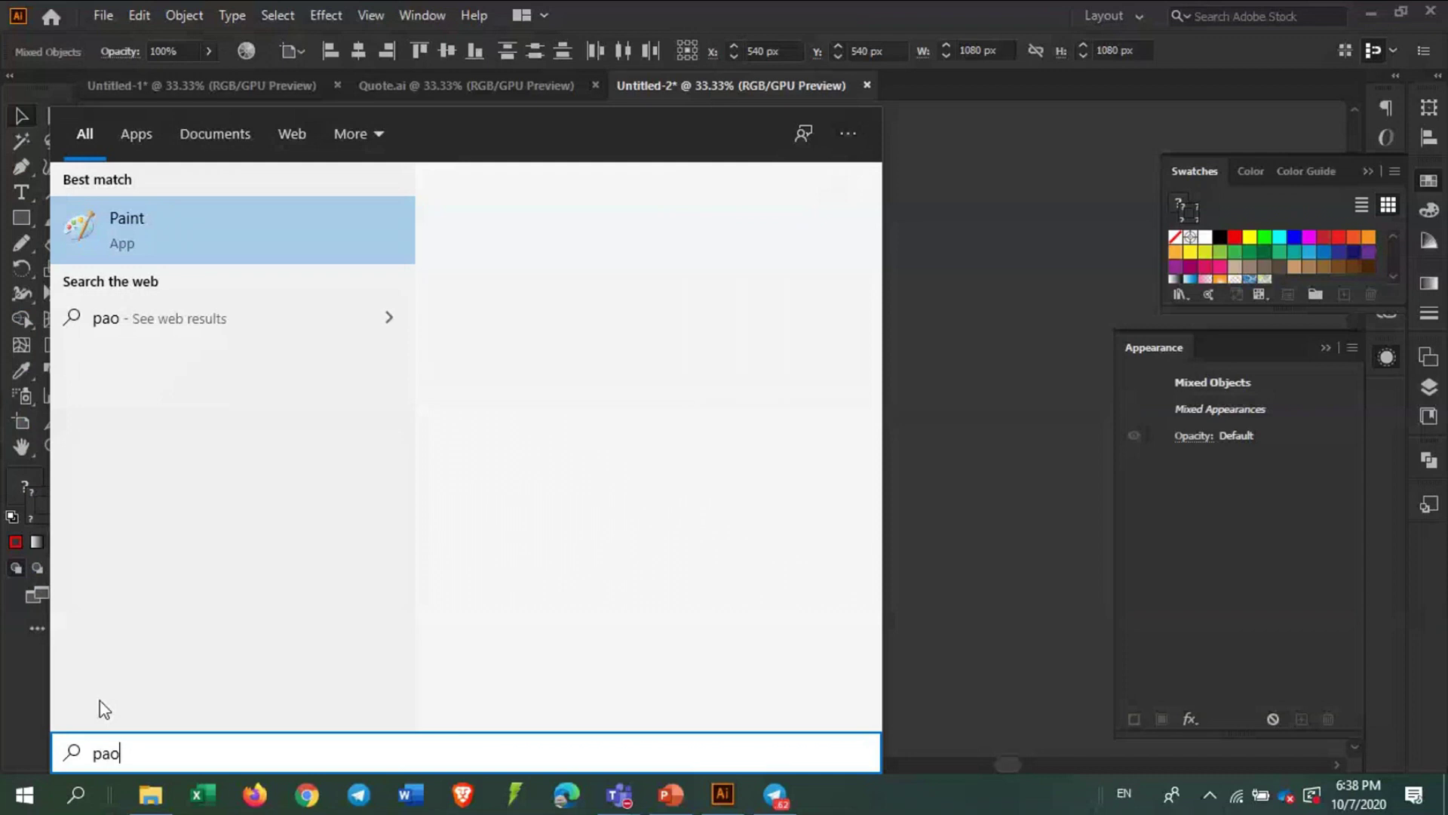
key("BackSpace")
type("int")
left_click(213, 233)
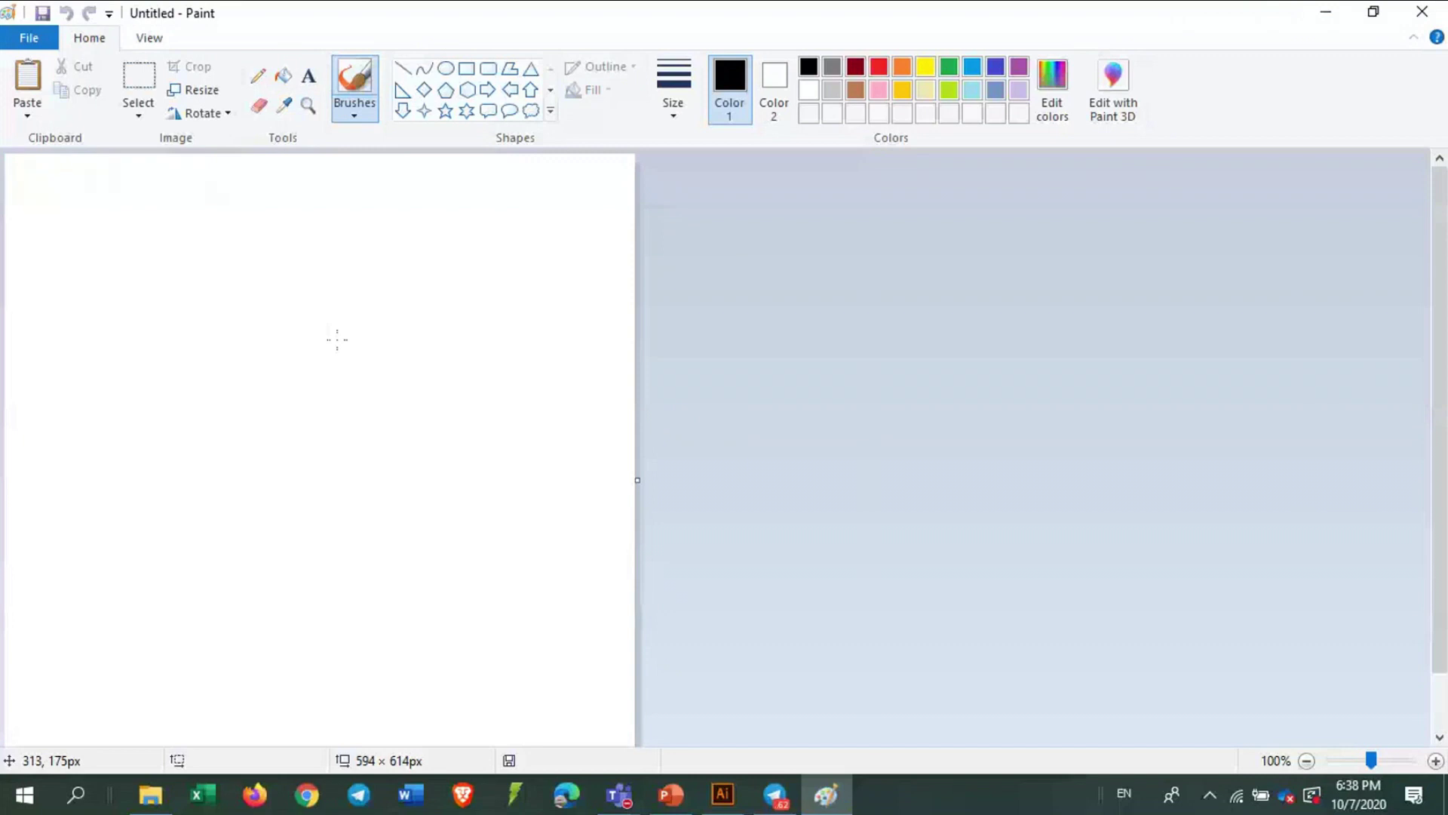
Paste the poster into Paint, trim the canvas to 1436×1440 px, and paste it into Telegram
key("ctrl+v")
scroll(338, 334, "down", 2)
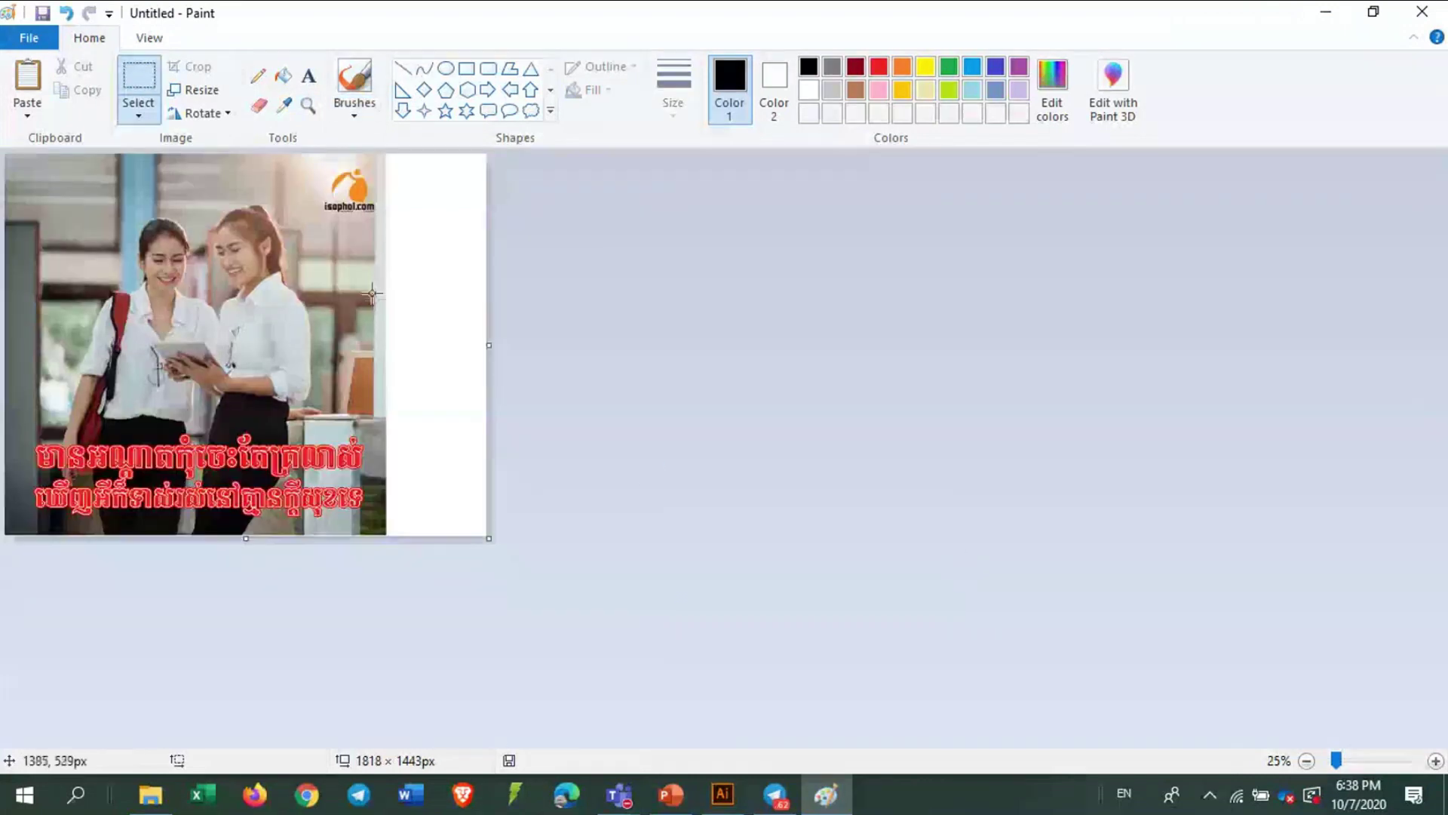
left_click_drag(487, 345, 386, 347)
scroll(442, 436, "up", 3)
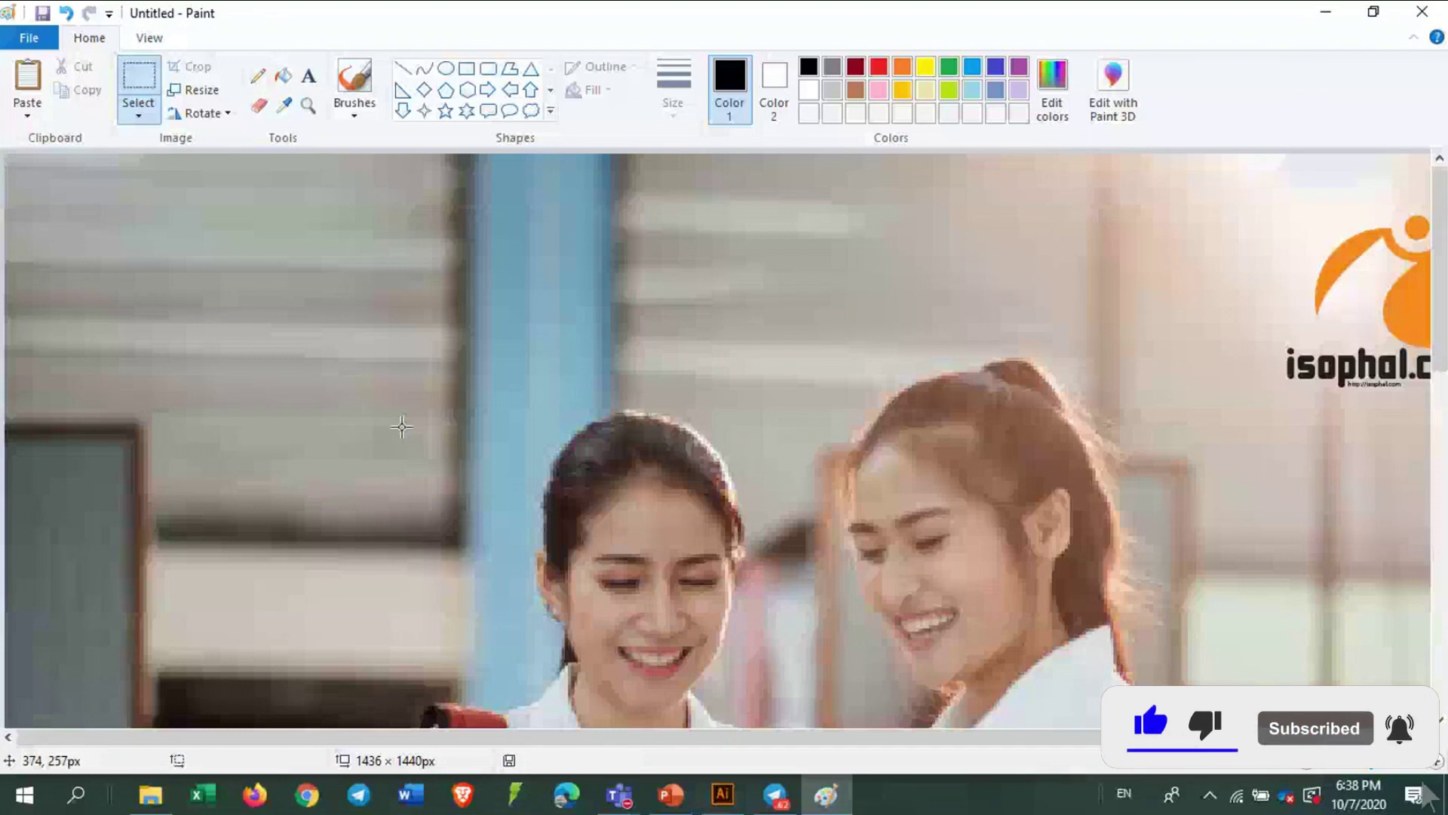
scroll(402, 427, "down", 5)
key("ctrl+a")
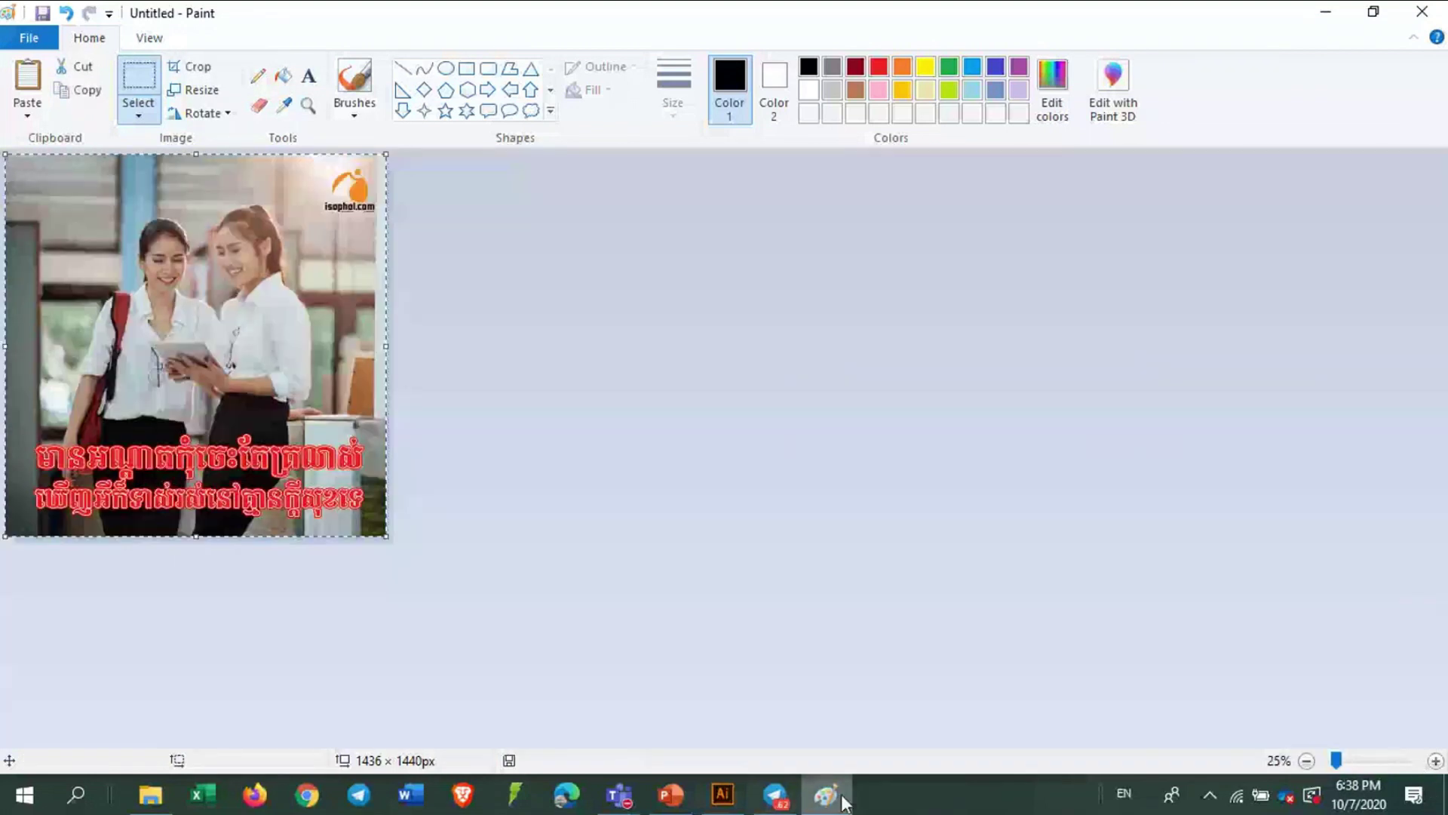
key("ctrl+c")
key("alt+Tab")
key("ctrl+v")
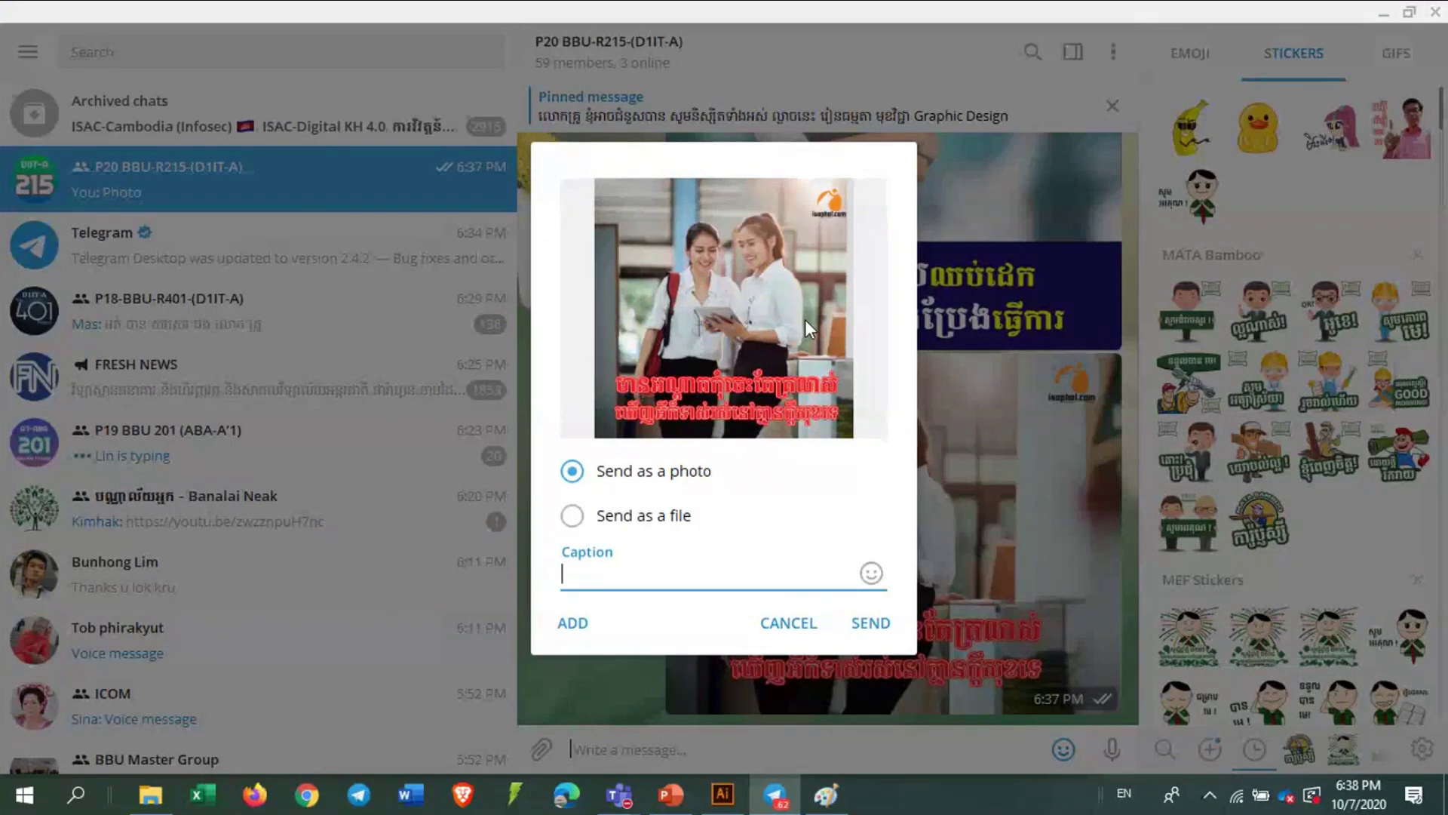
Cancel the send dialog and select three earlier poster photos in the chat
key("Escape")
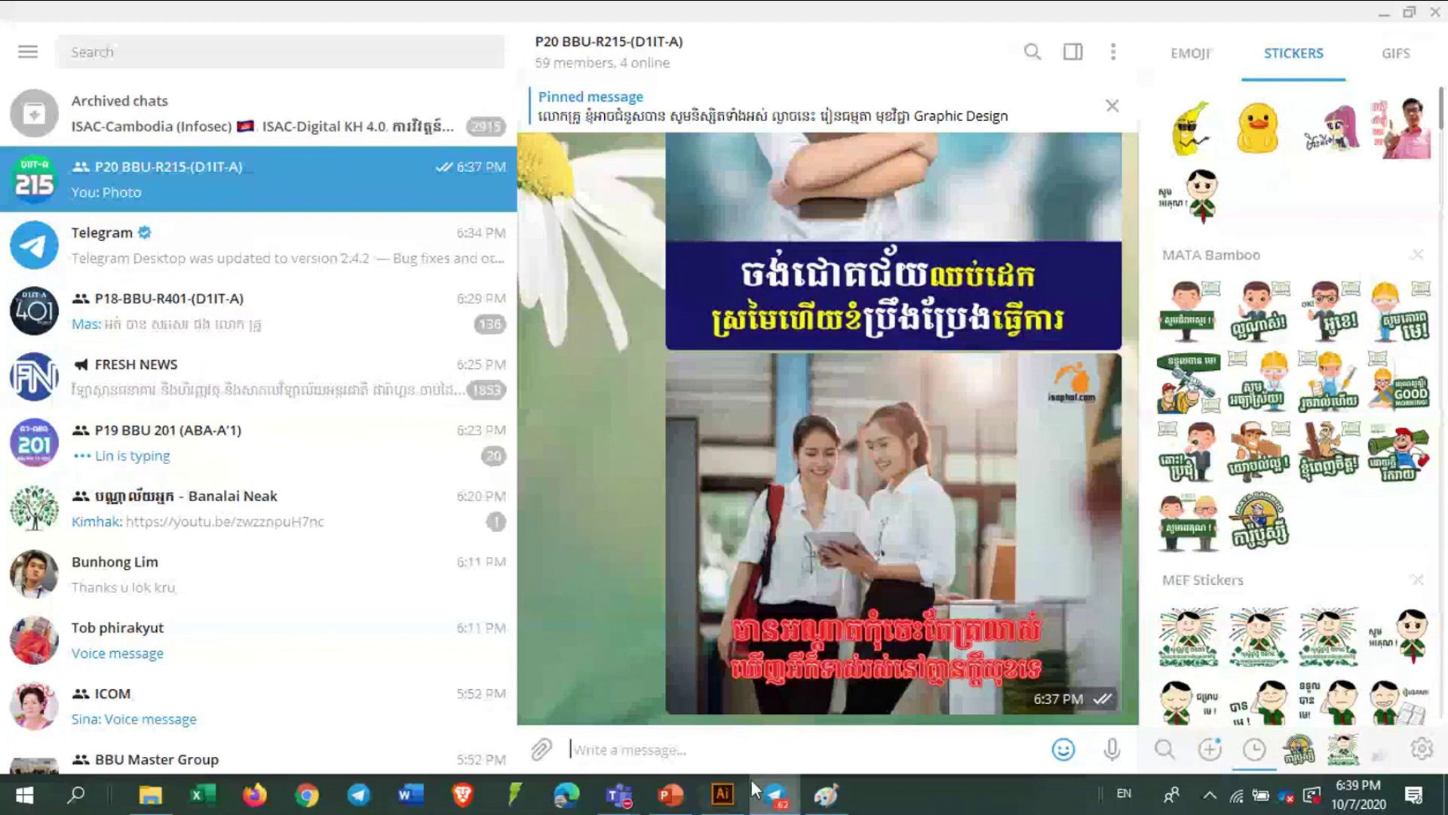
right_click(819, 510)
left_click(860, 485)
scroll(819, 453, "up", 3)
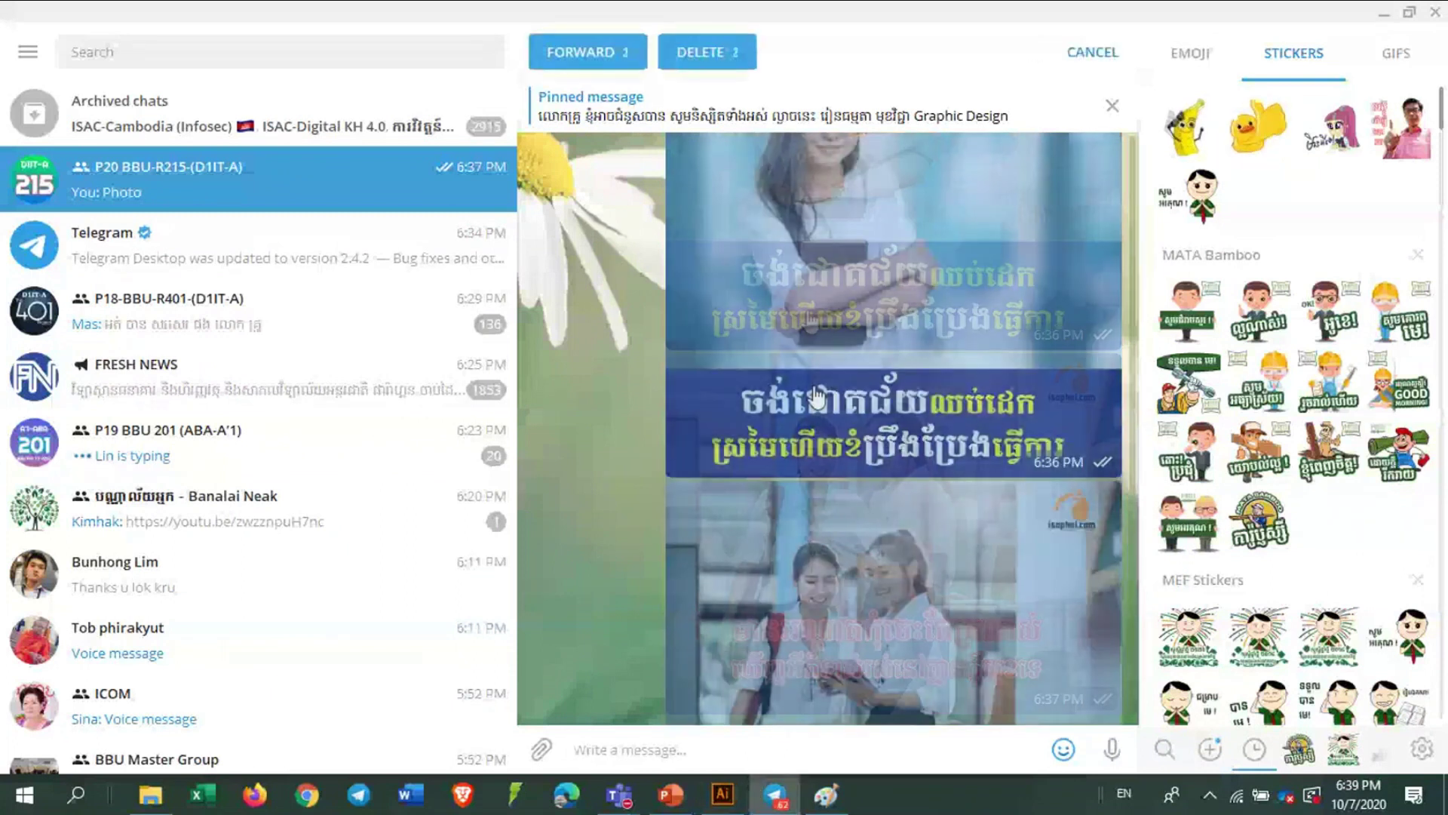
left_click(816, 397)
left_click(817, 398)
scroll(764, 650, "up", 3)
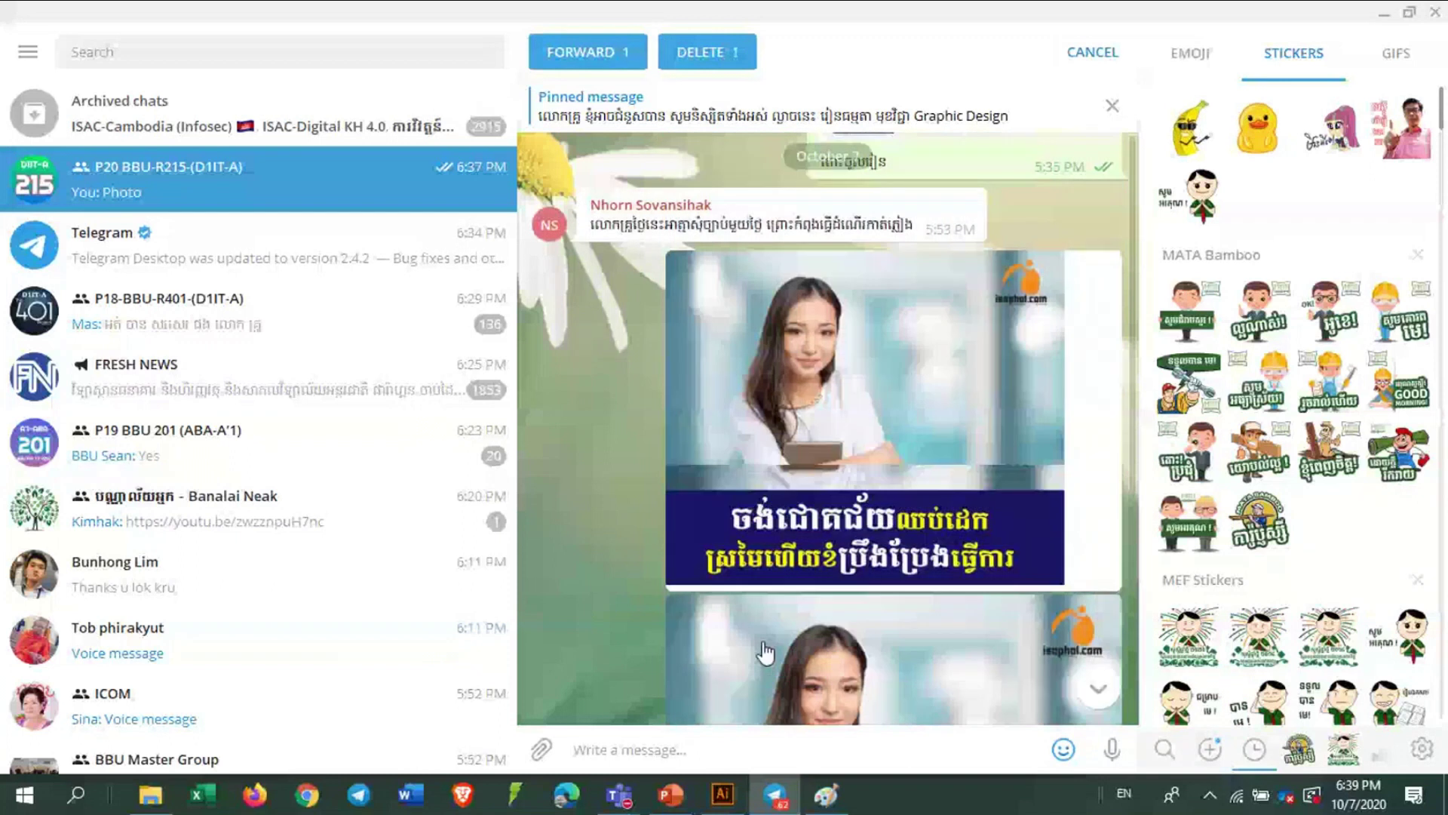
scroll(764, 650, "down", 3)
left_click(762, 518)
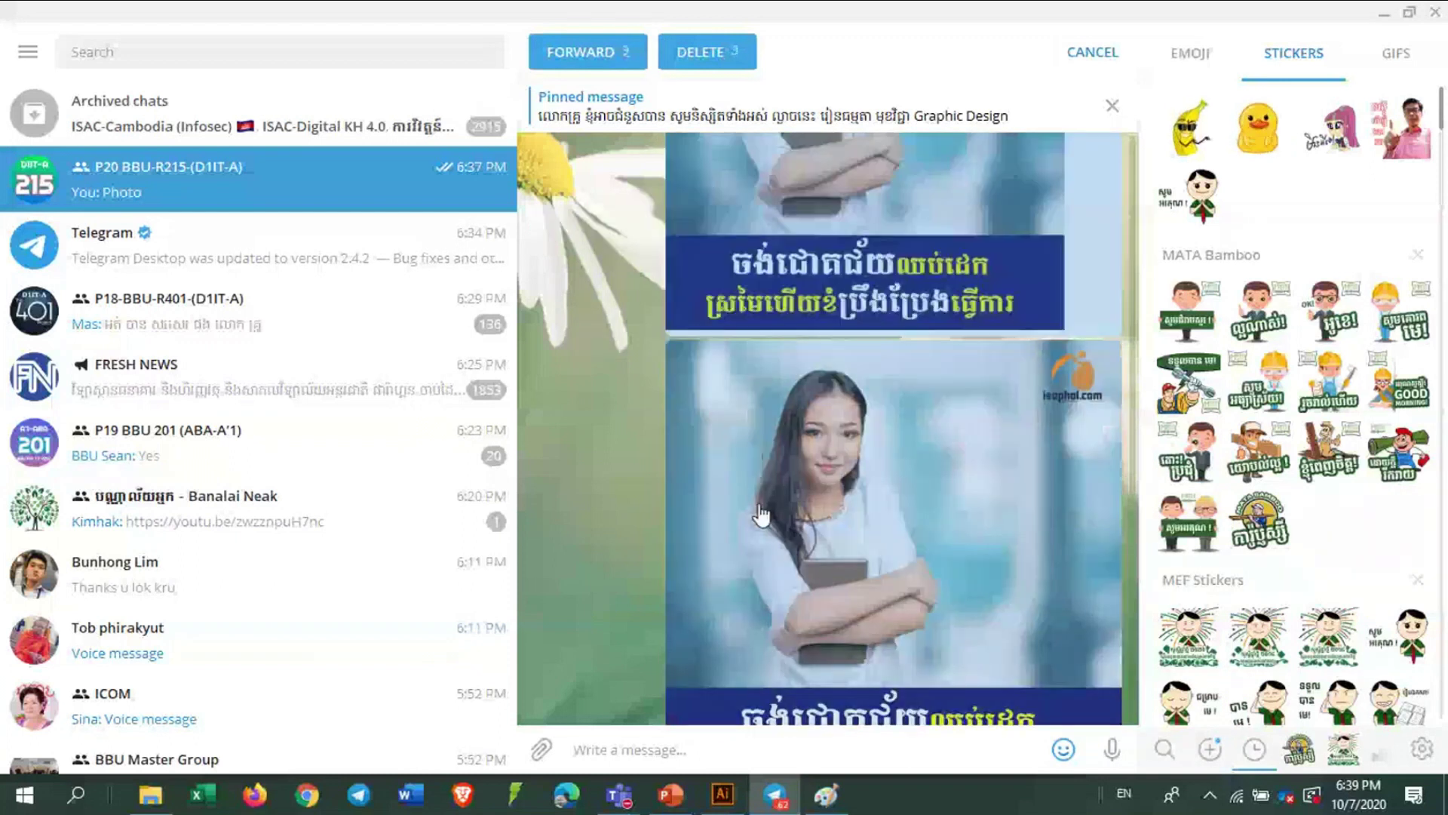
scroll(762, 518, "down", 3)
scroll(746, 558, "up", 1)
scroll(749, 559, "up", 3)
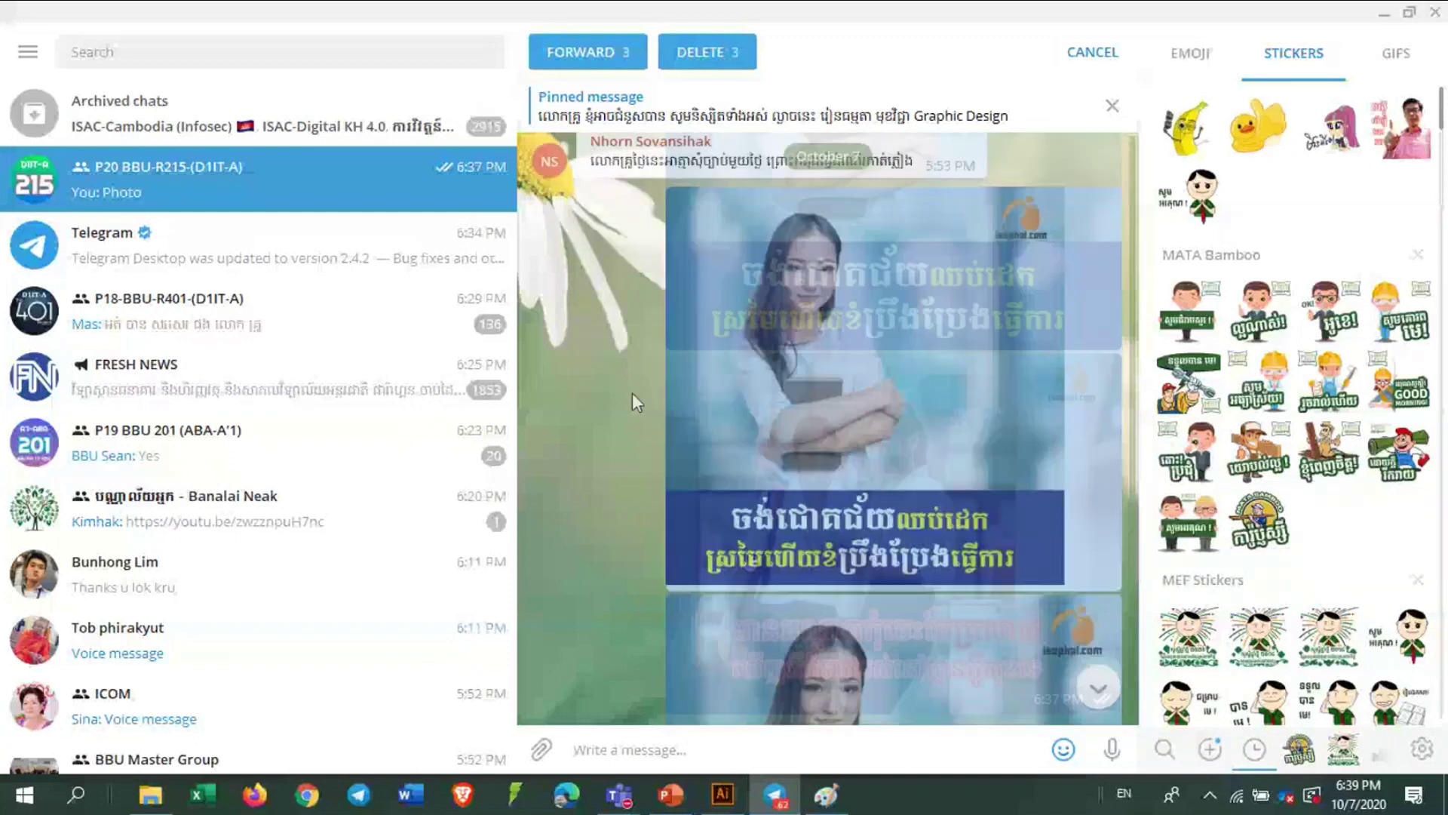
Delete the three selected messages and send the two-women poster again
left_click(703, 56)
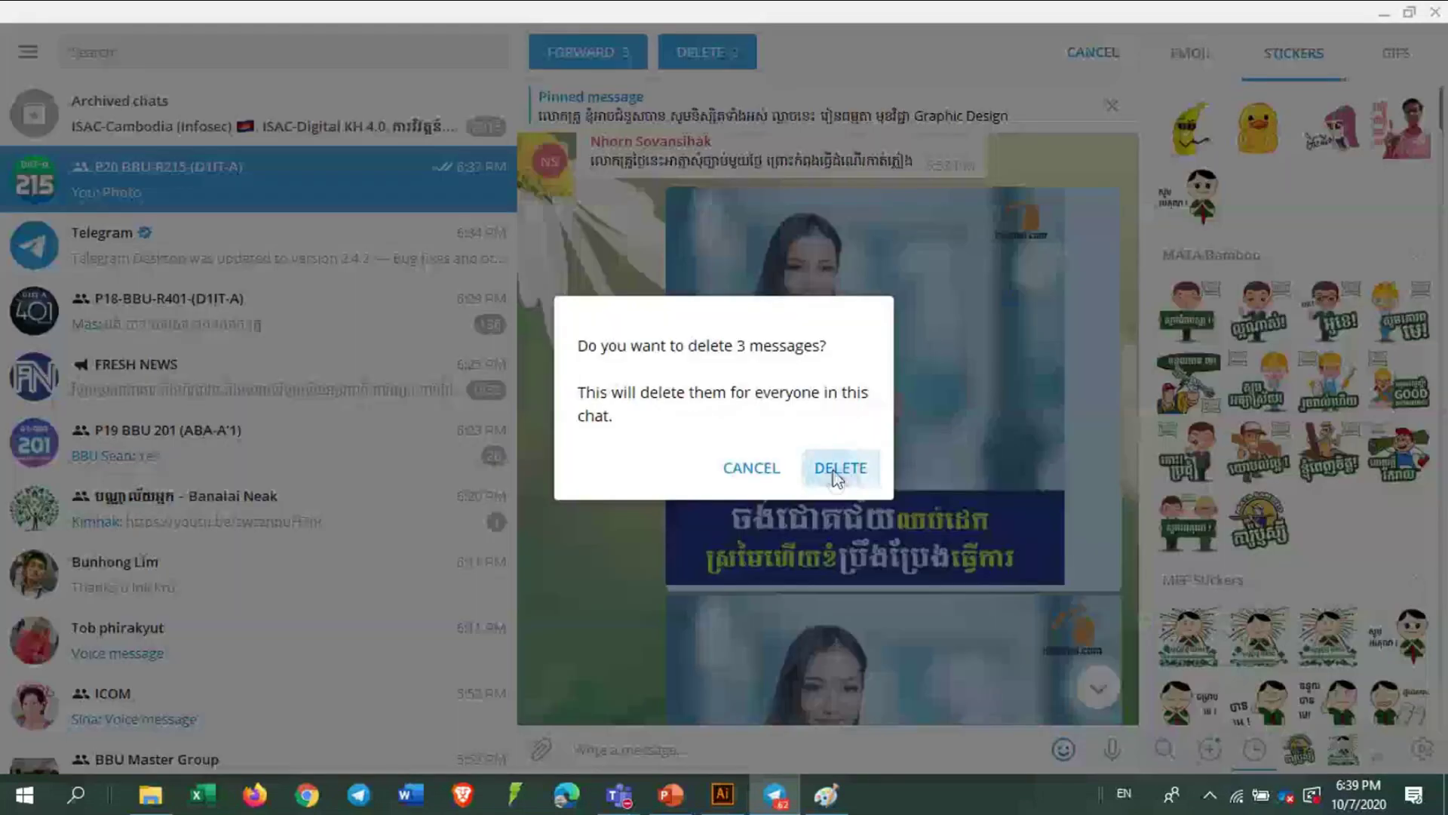
left_click(837, 470)
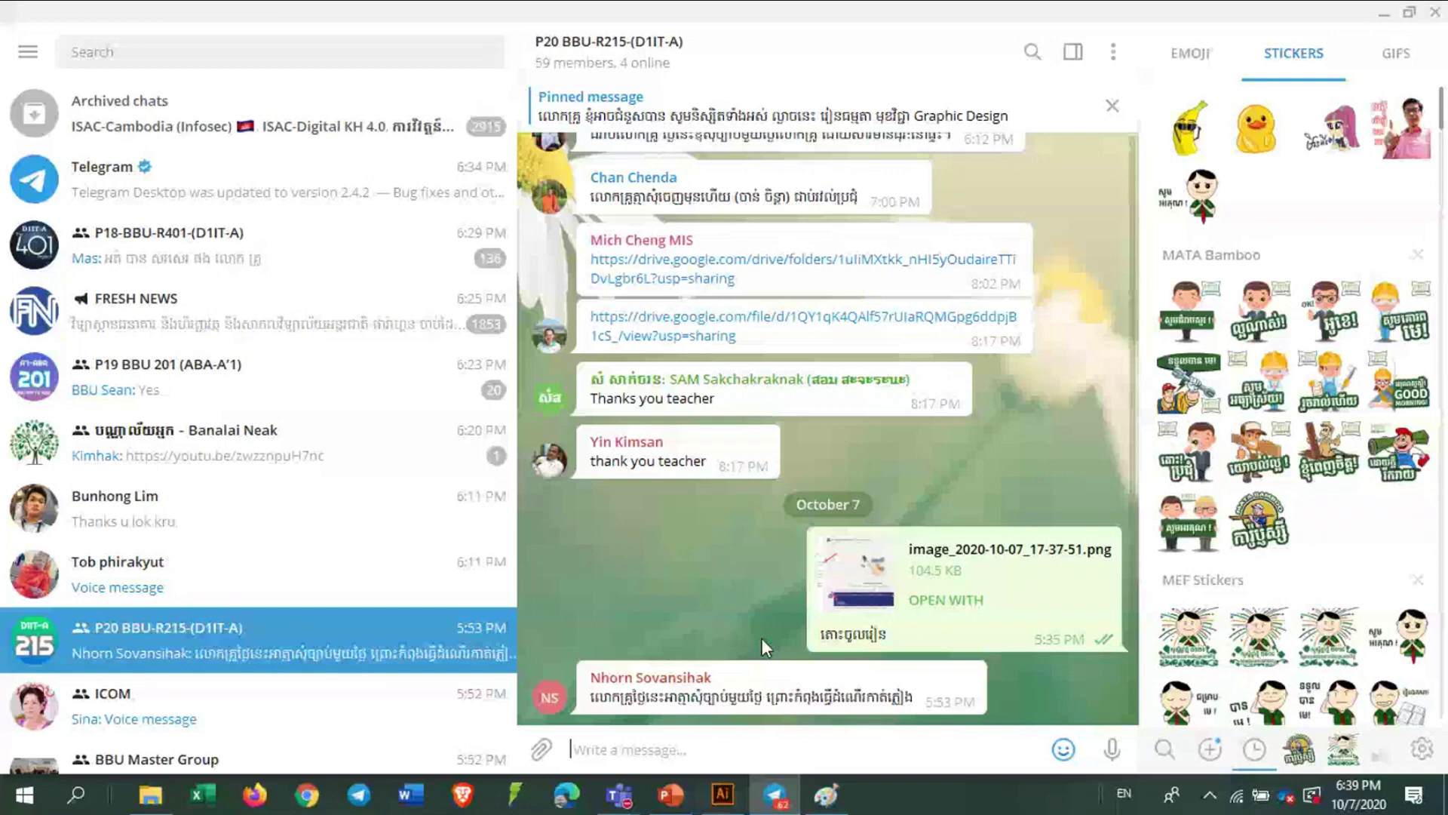
key("ctrl+v")
key("Return")
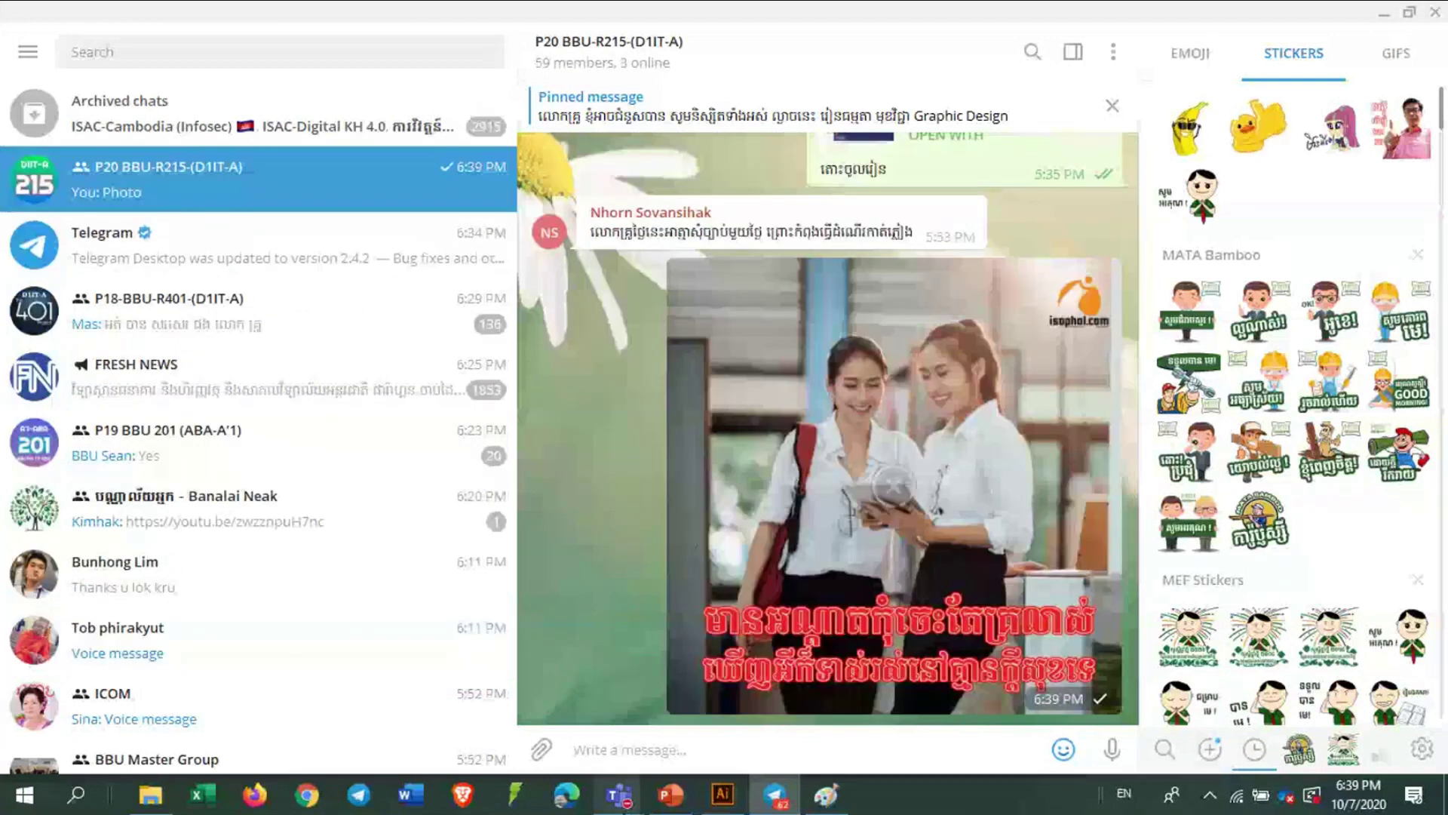
Return to Illustrator and deselect everything on artboard 2
left_click(732, 804)
left_click(1051, 405)
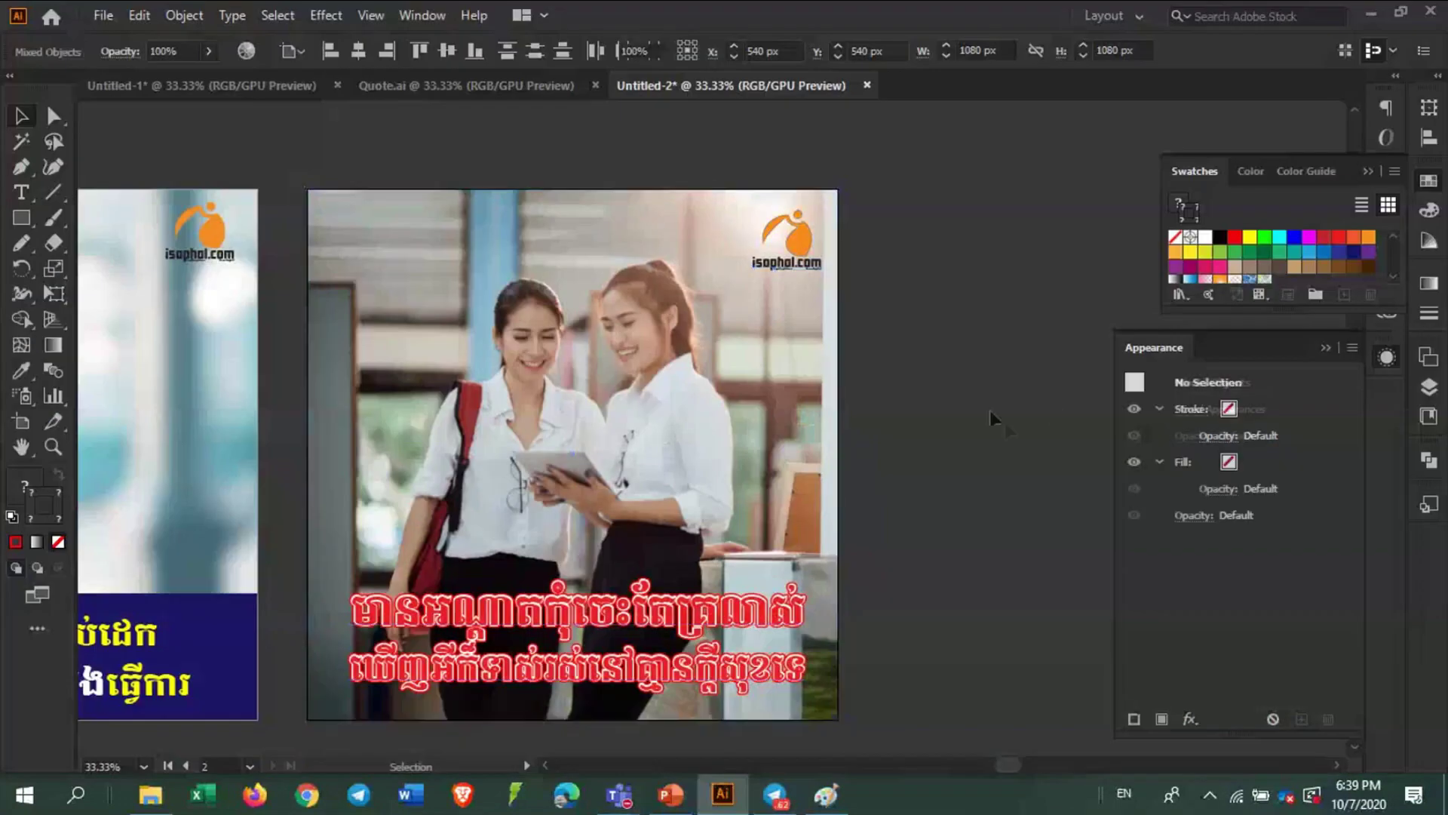